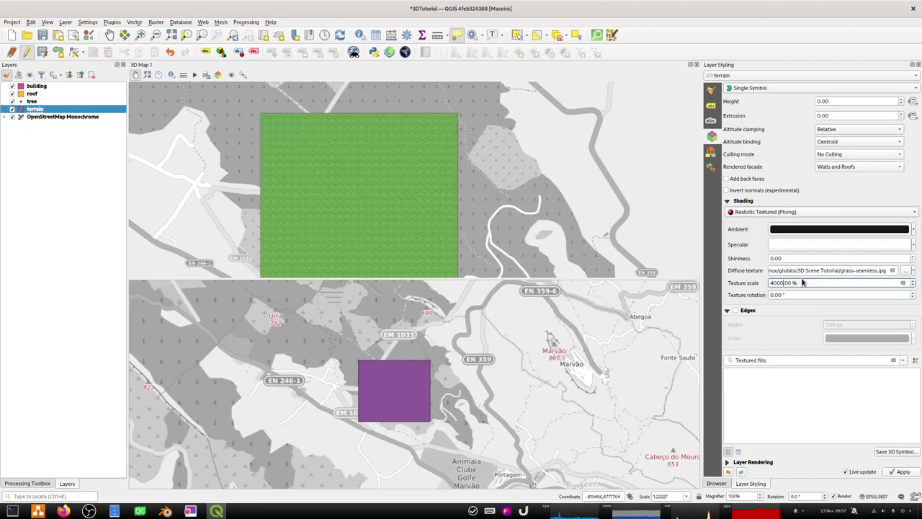
scroll(803, 283, up, 4)
scroll(803, 282, up, 2)
Step: Switch to the file manager and open grass-seamless.jpg from the 3D Scene Tutorial folder in Image Viewer
mouse_move(191, 510)
mouse_move(134, 495)
mouse_move(40, 511)
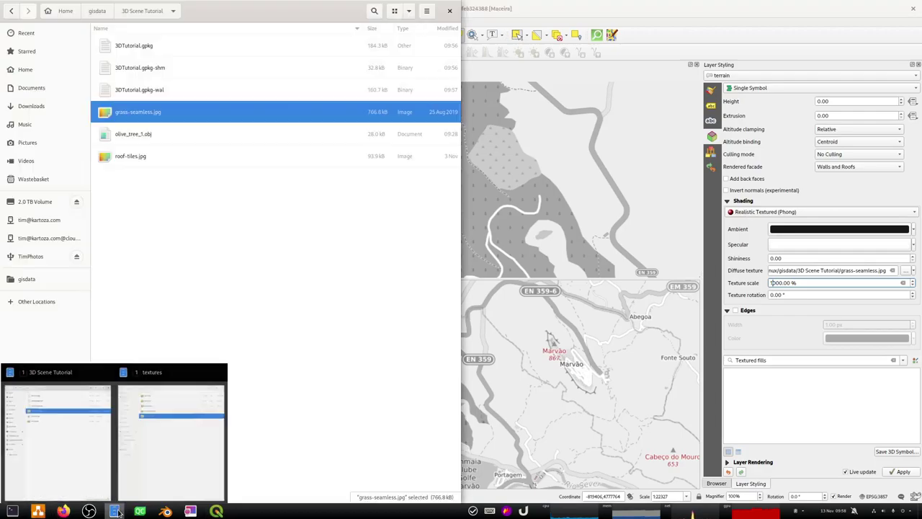
click(56, 432)
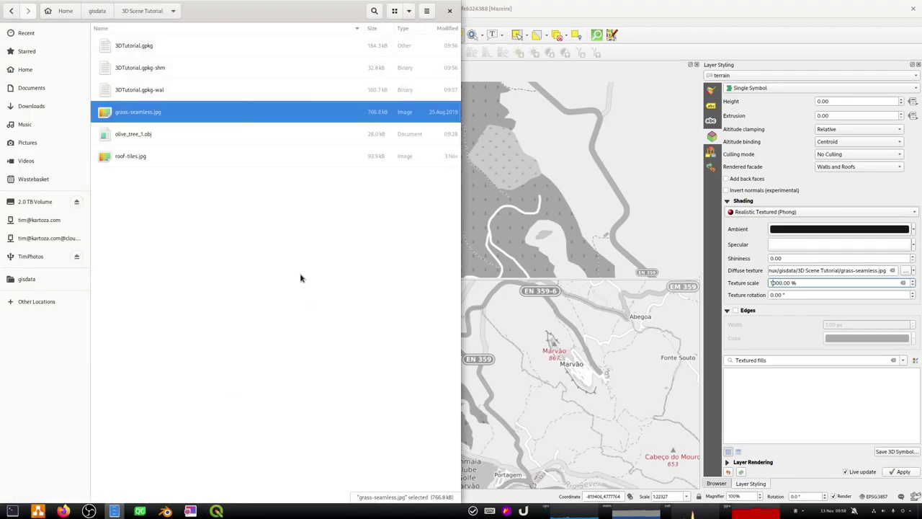
right_click(137, 114)
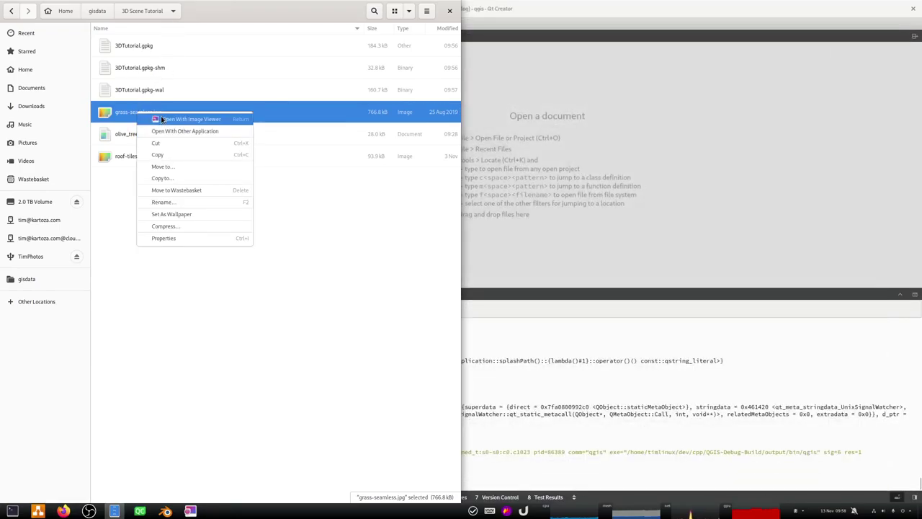
click(154, 120)
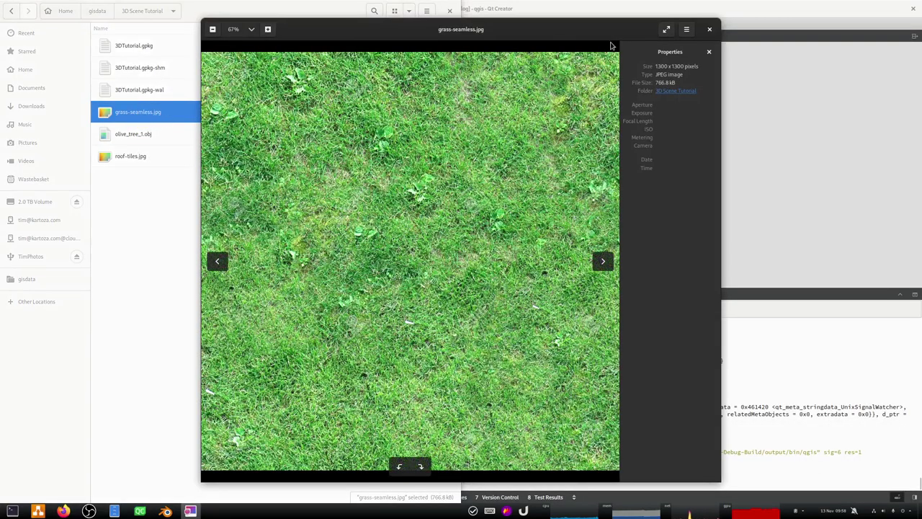
Step: Open the displayed grass texture in Glimpse Image Editor for editing
click(687, 30)
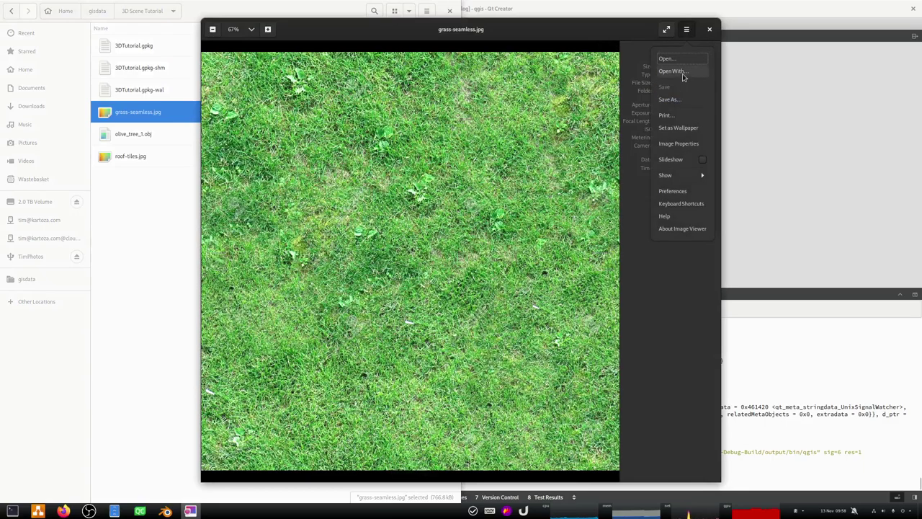
click(677, 72)
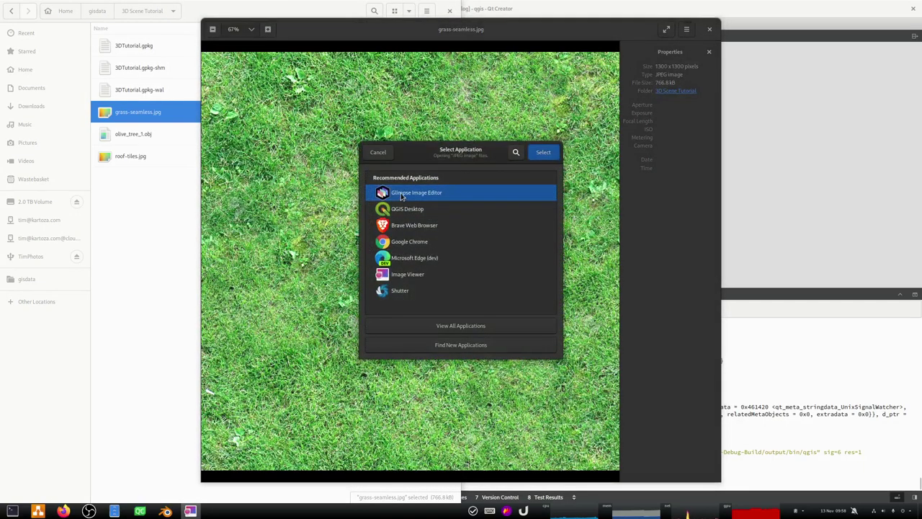
click(541, 153)
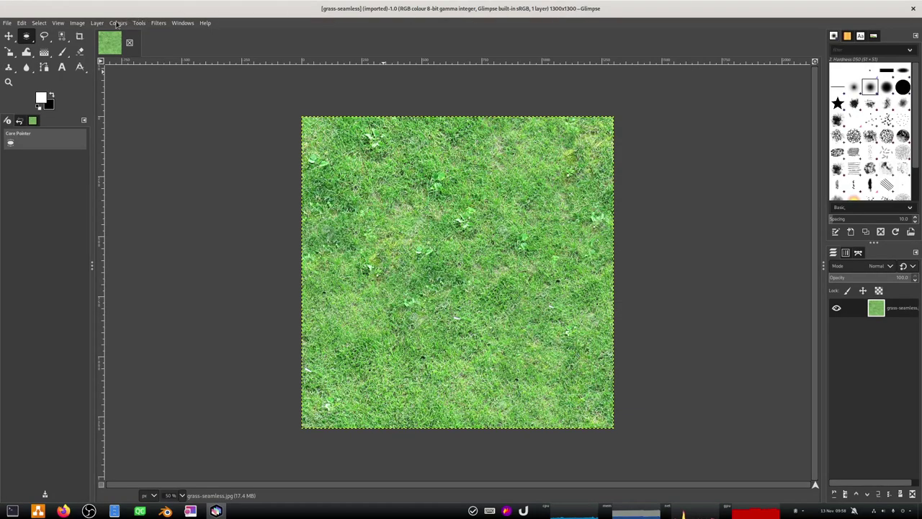
Step: Scale the grass layer to 300 × 300 px with cubic interpolation
click(98, 24)
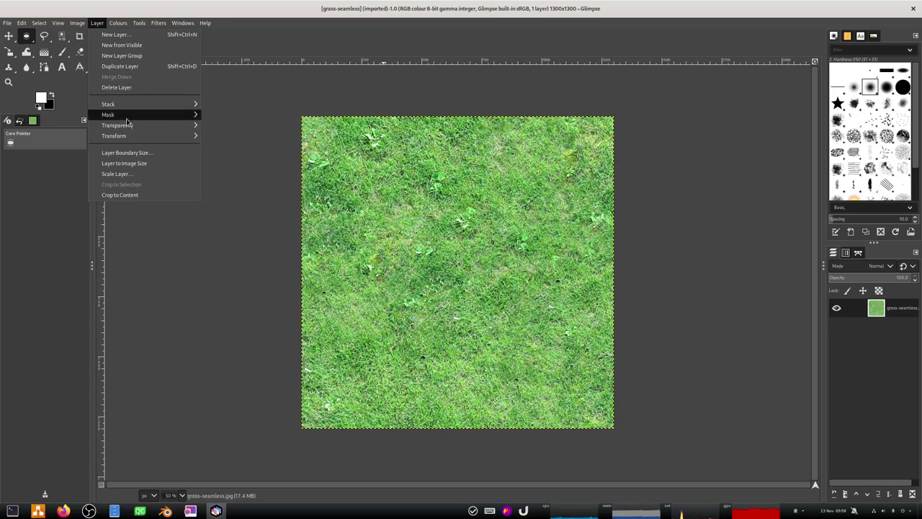
click(125, 175)
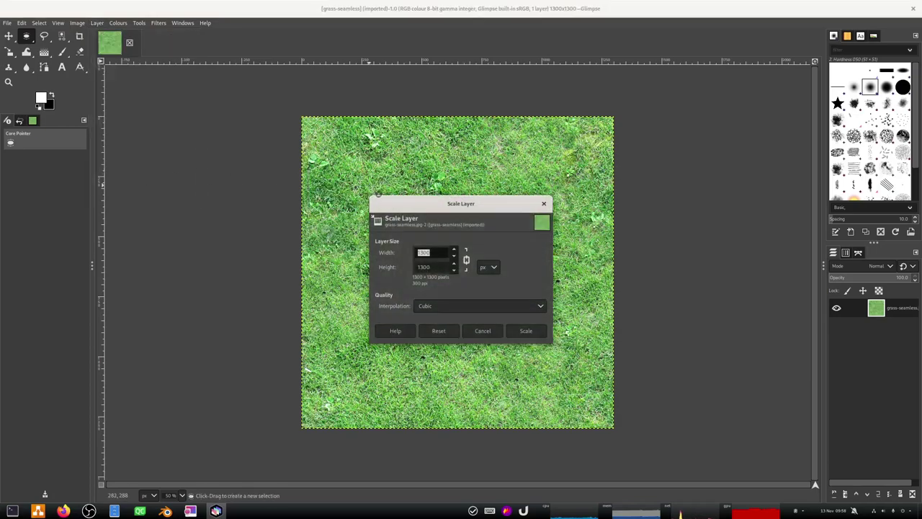
click(434, 250)
drag(428, 252, 404, 251)
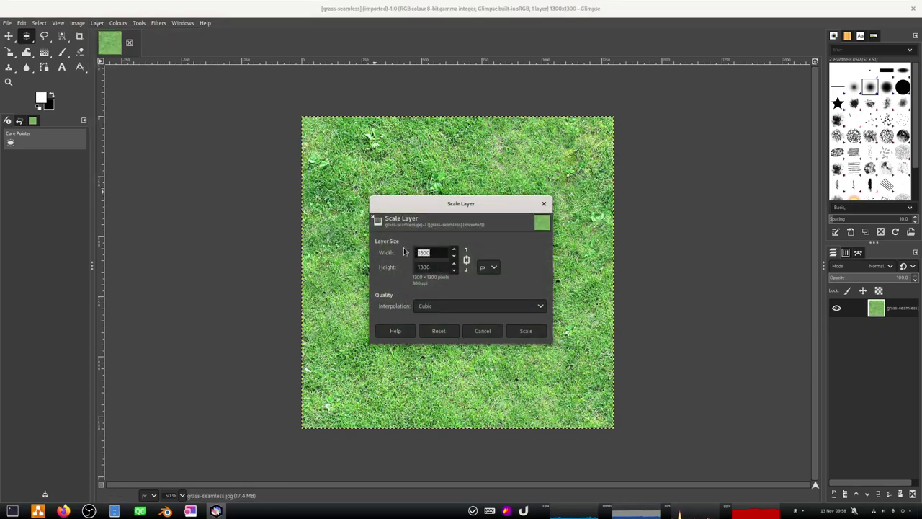
key(Tab)
click(520, 329)
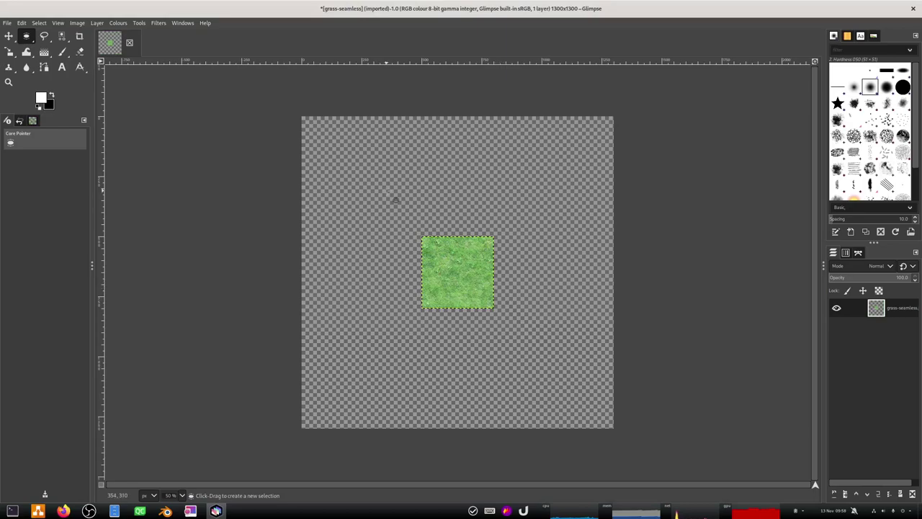
Step: Fit the canvas to the scaled layer and overwrite grass-seamless.jpg as a JPEG at quality 90
click(78, 23)
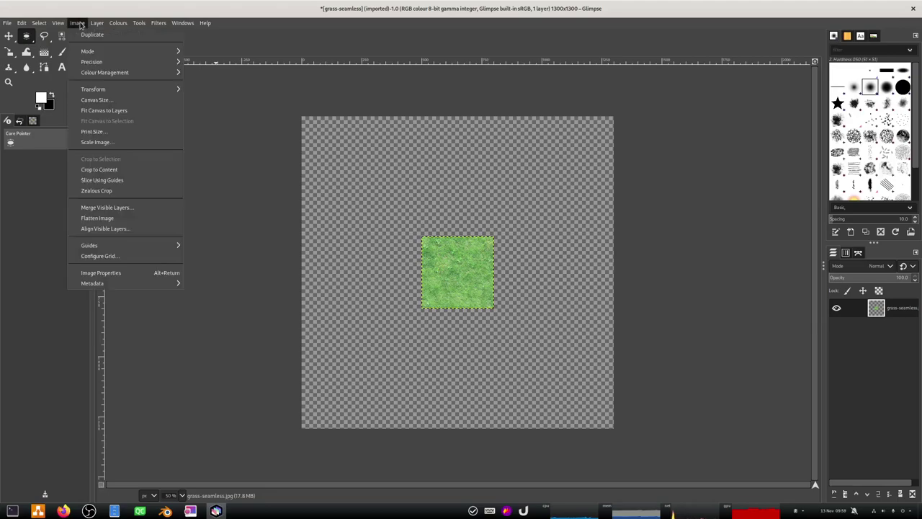
click(110, 111)
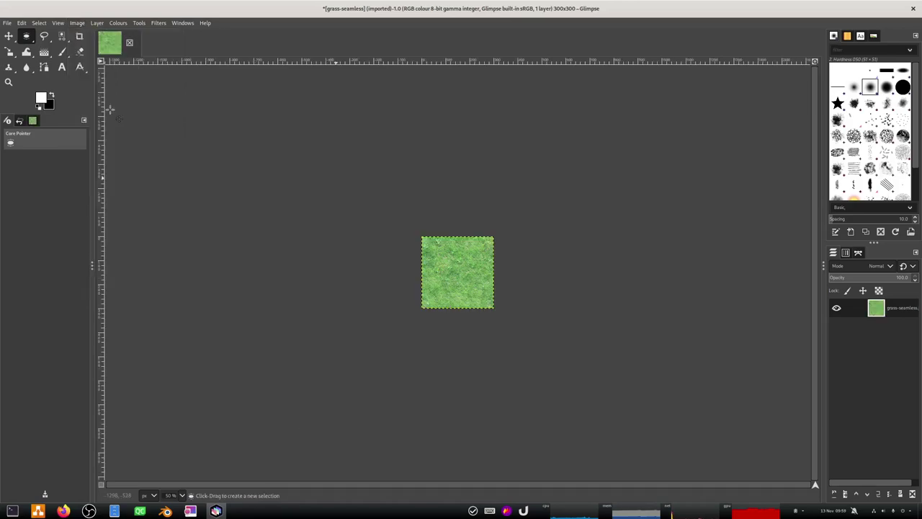
click(6, 23)
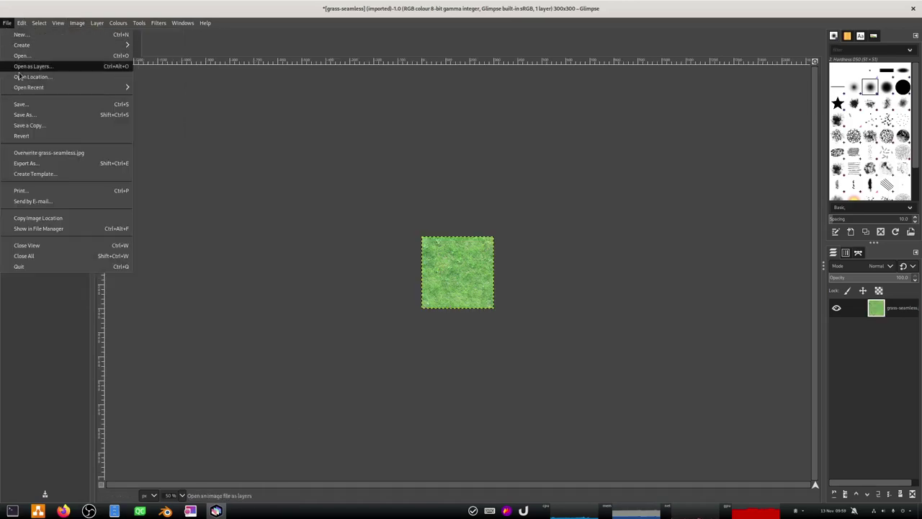
click(40, 152)
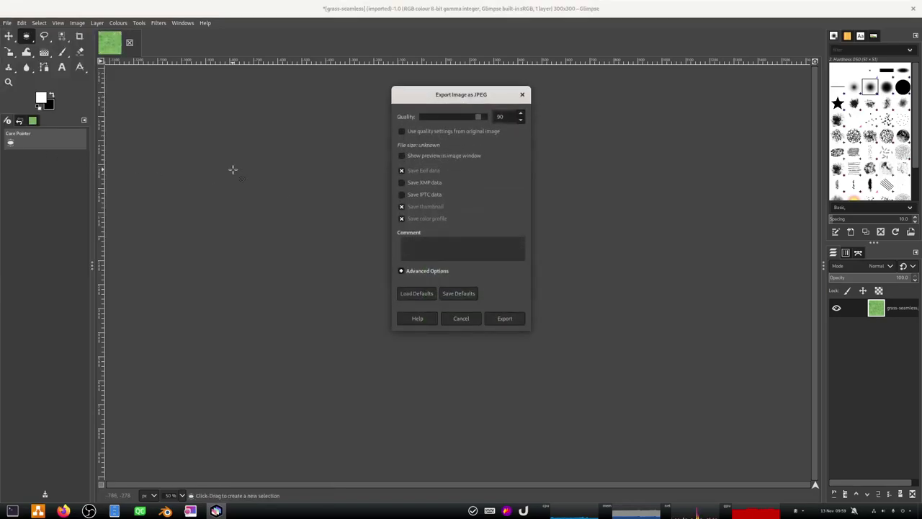
click(502, 318)
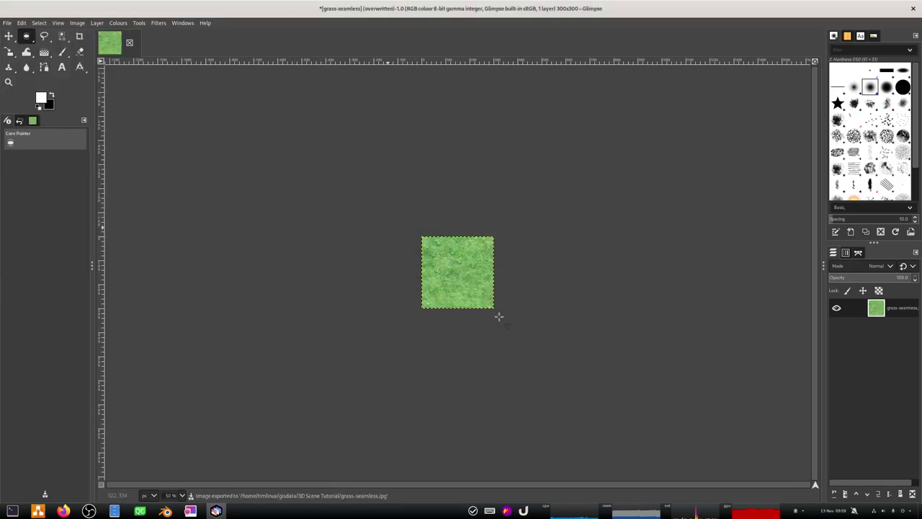
Step: Switch to Qt Creator to run QGIS again and open the recent 3DTutorial project
key(alt+Tab)
key(alt+Tab)
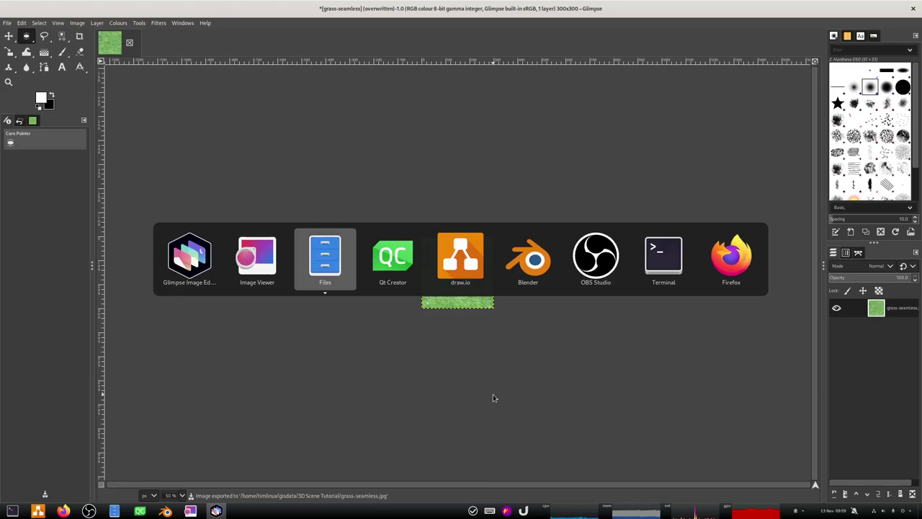
click(393, 255)
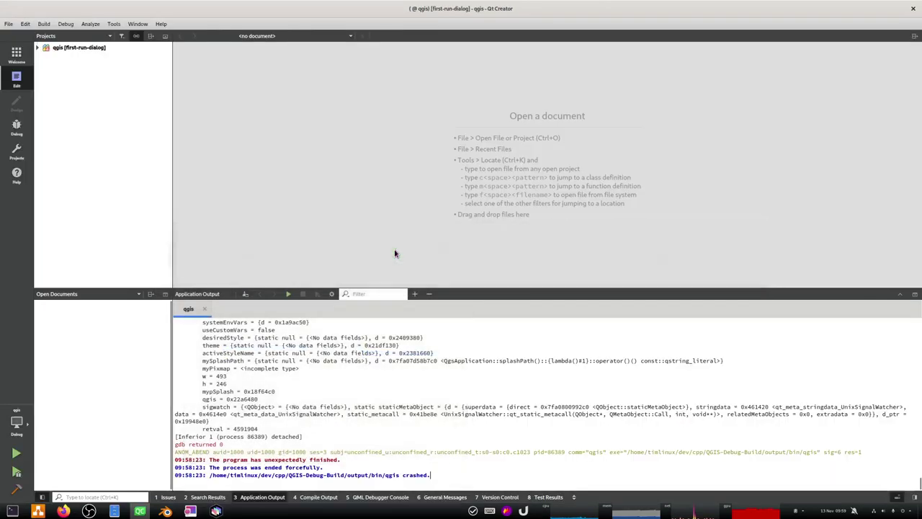
click(17, 454)
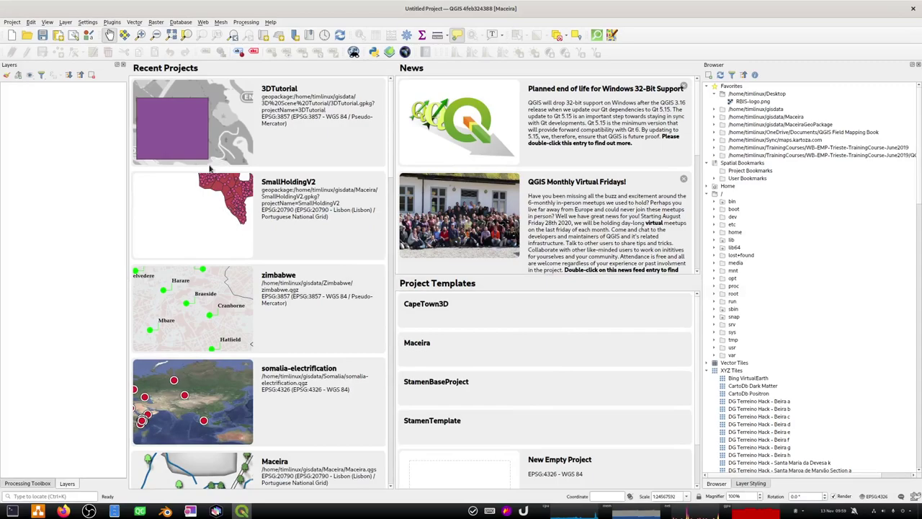
double_click(182, 131)
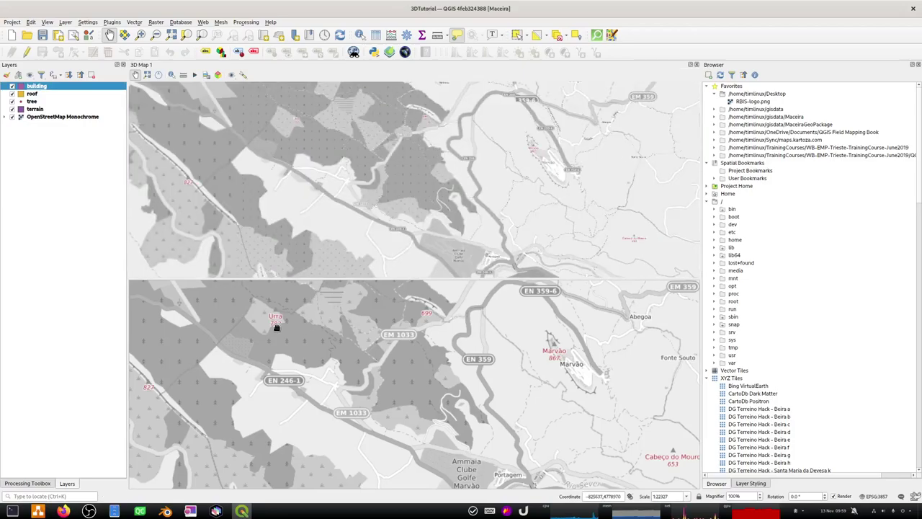
Step: Put the terrain layer in edit mode and draw a nearly square rectangle polygon west of Urra
click(27, 110)
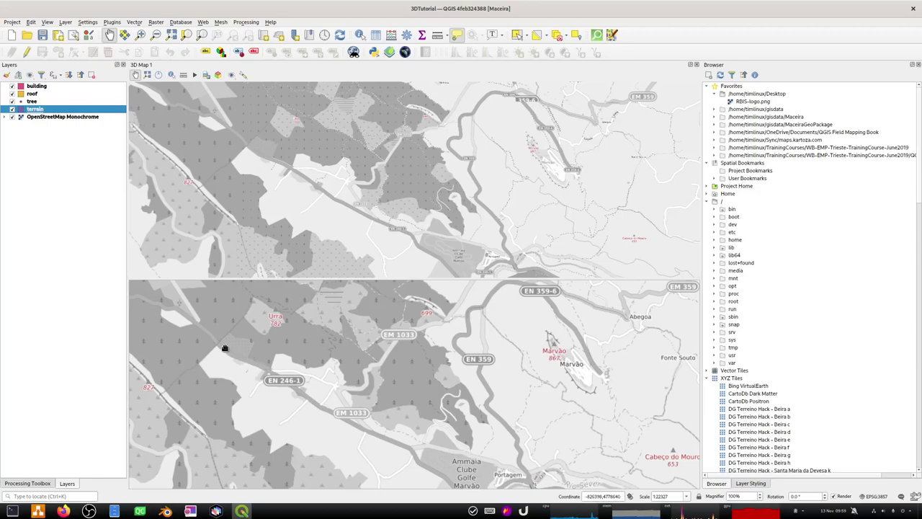
drag(225, 348, 432, 373)
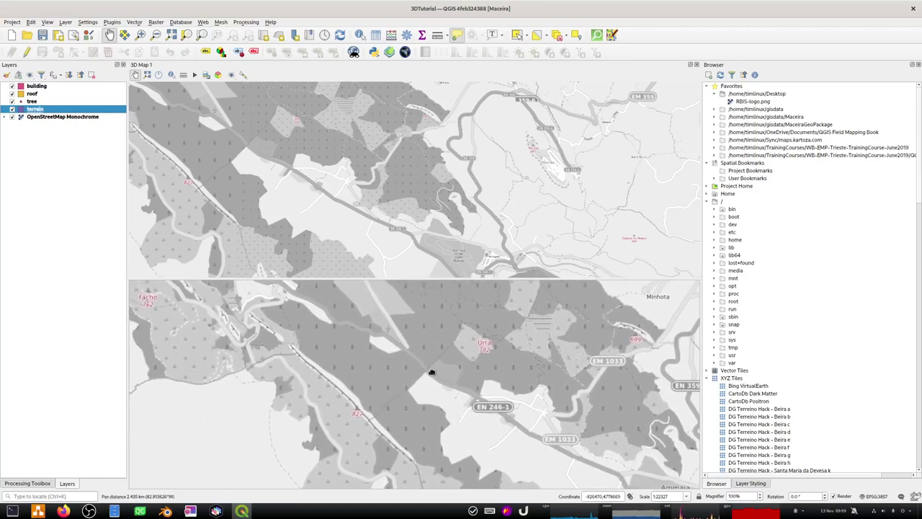
click(26, 54)
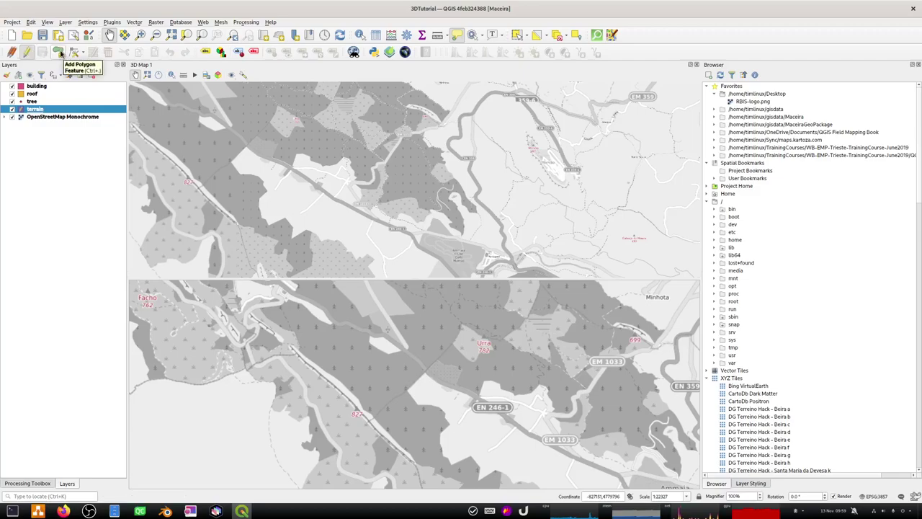
click(31, 22)
mouse_move(71, 144)
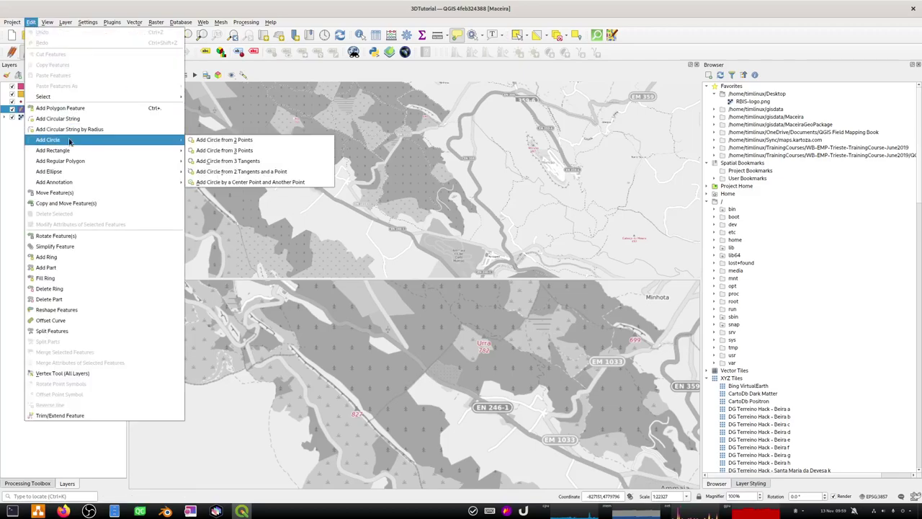
click(209, 152)
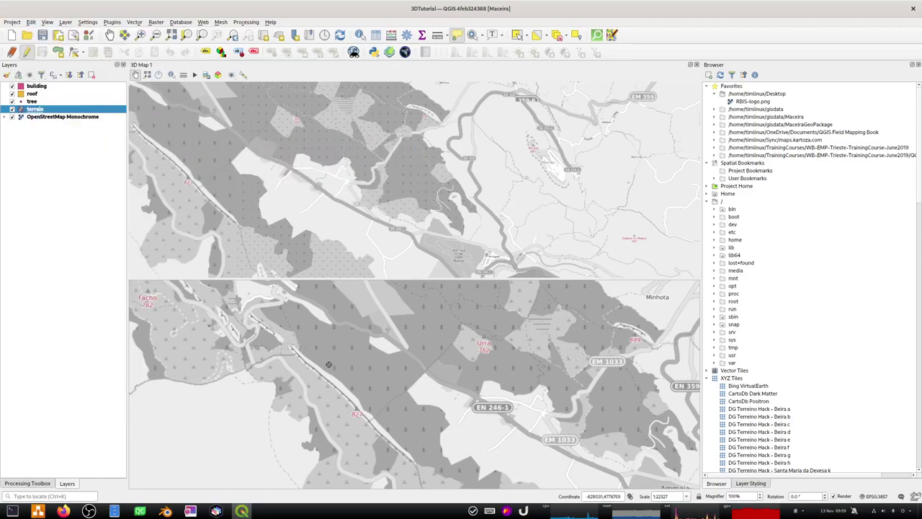
click(330, 364)
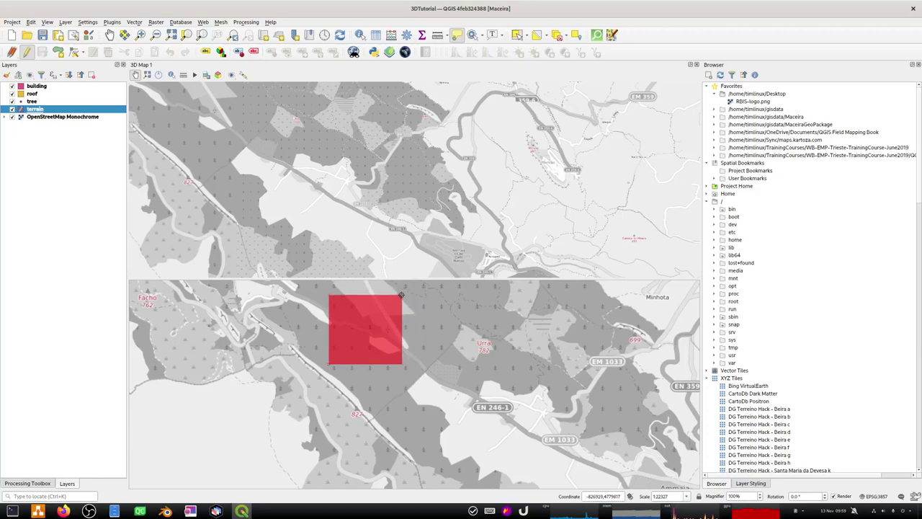
click(401, 293)
Step: Name the new terrain feature "grass", then save the layer edits and end the edit session
click(245, 293)
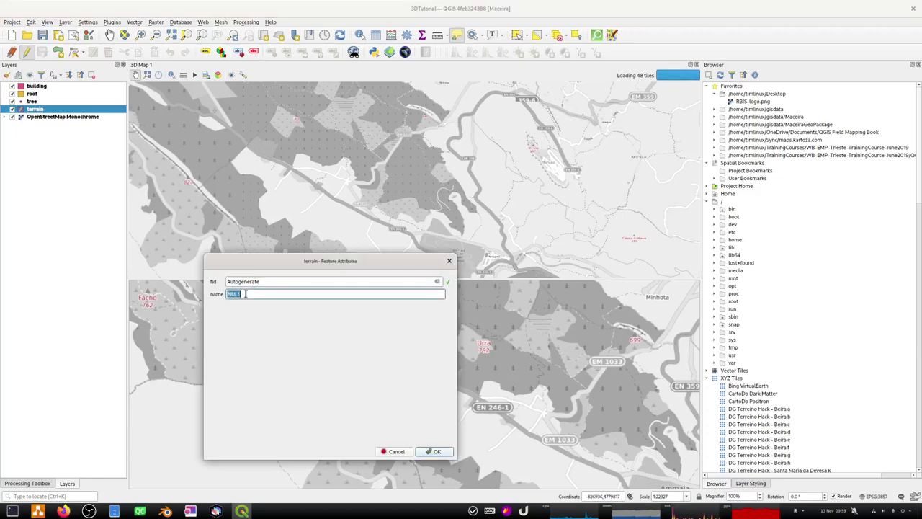
text(grass)
click(430, 452)
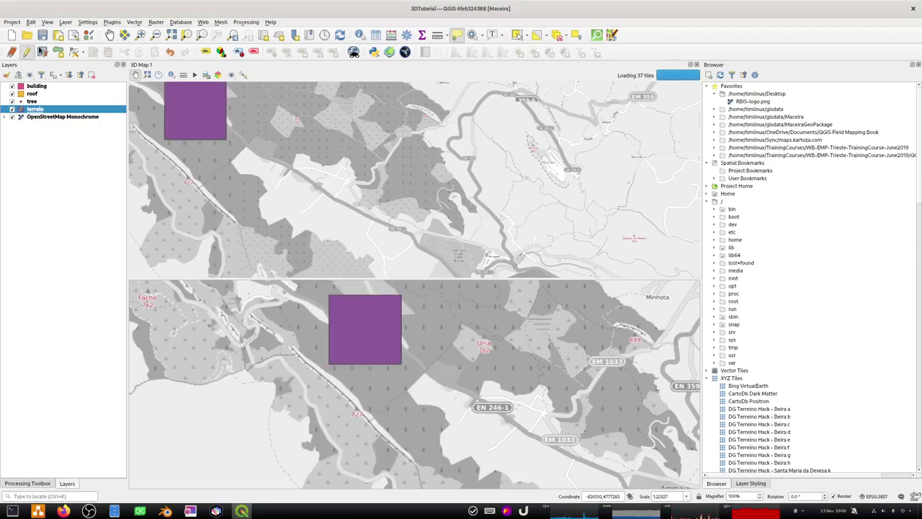
click(42, 52)
click(27, 52)
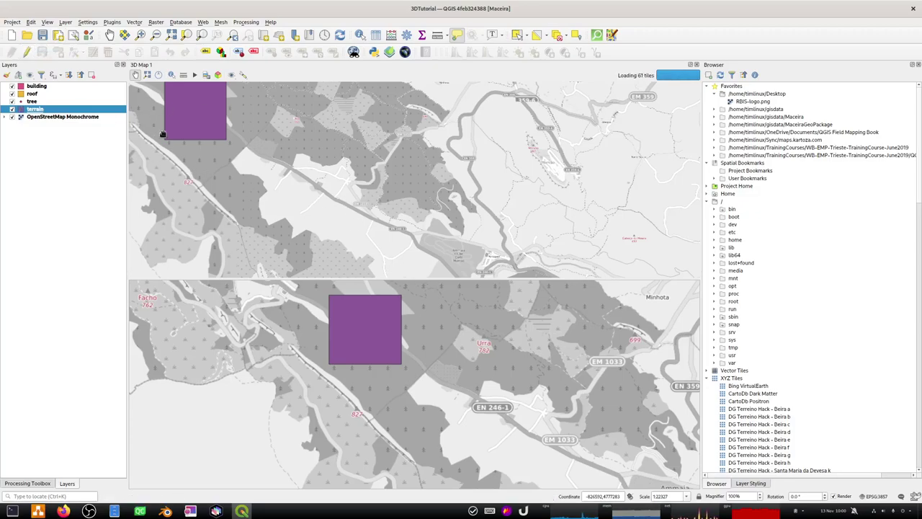
Step: Open the 3D view styling of the terrain layer and bring its polygon toward the middle of the 3D map
click(751, 483)
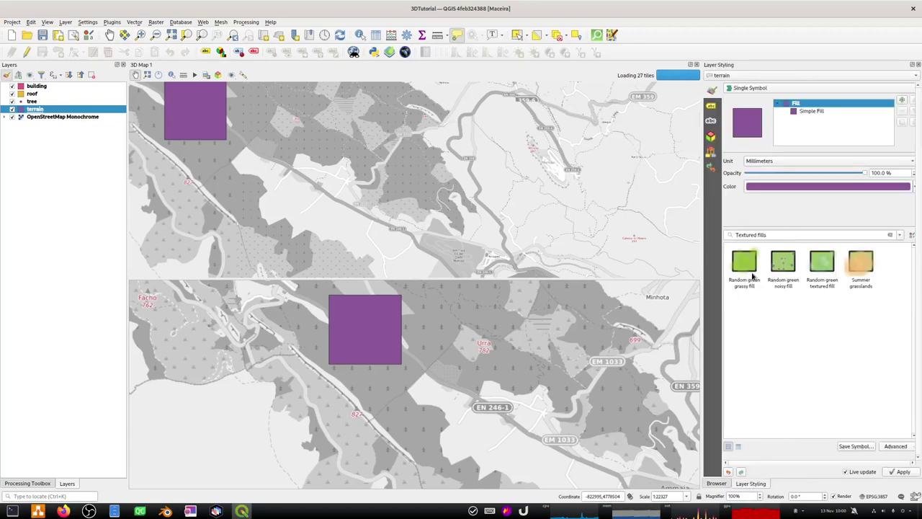
click(739, 79)
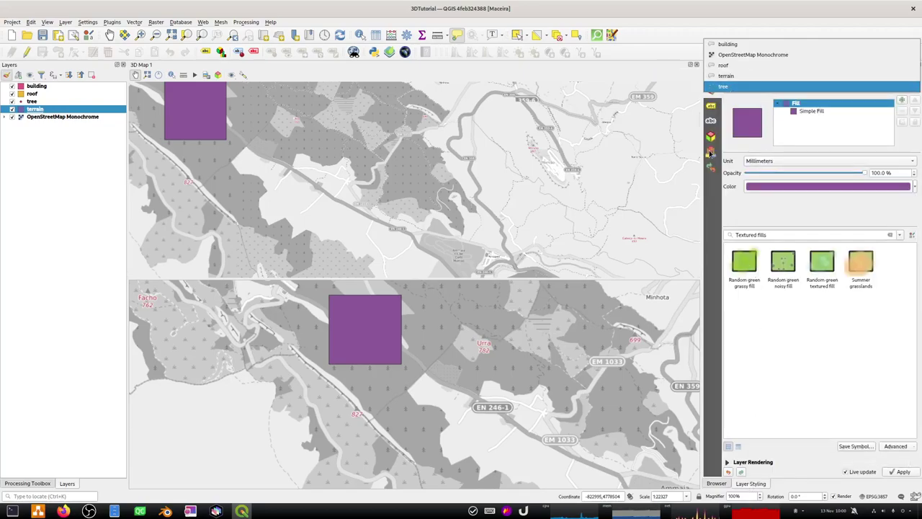
click(740, 81)
click(711, 137)
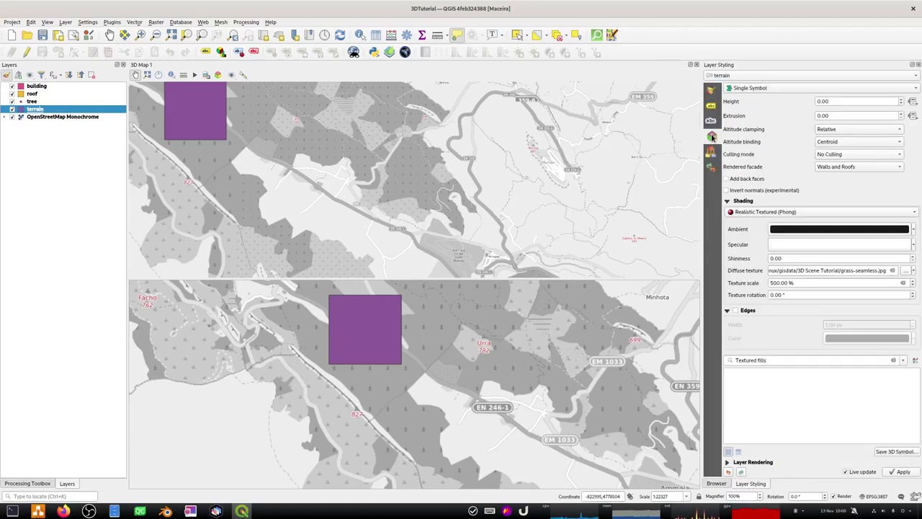
click(763, 90)
click(778, 128)
drag(255, 181, 389, 216)
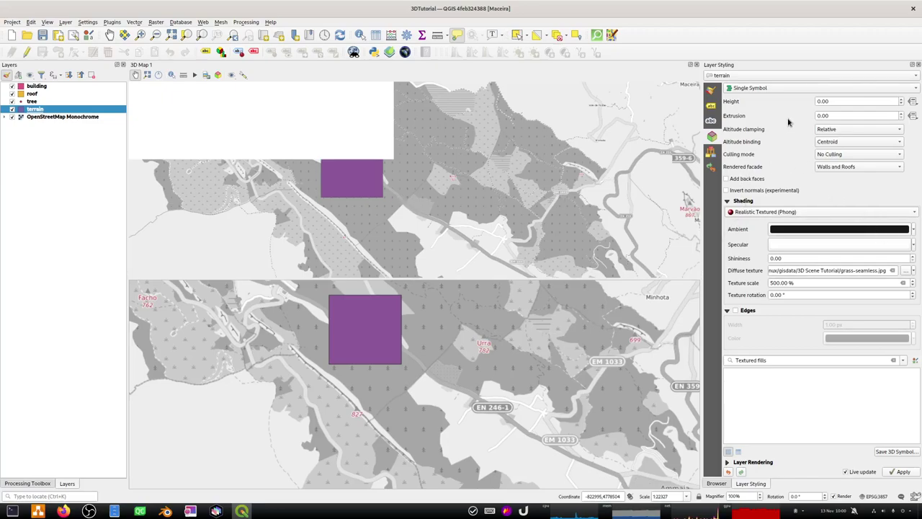
Step: Reset the terrain's 3D shading by switching to Realistic (Phong) and back to Realistic Textured (Phong)
click(768, 211)
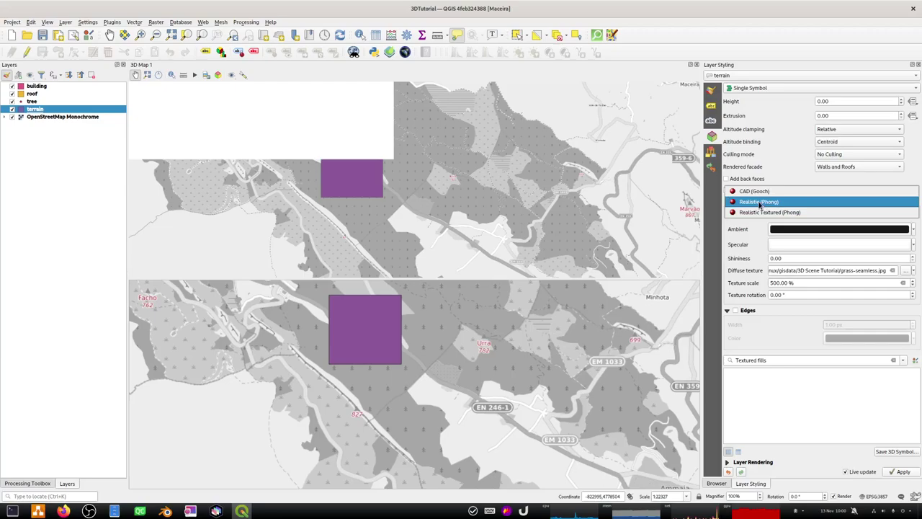
click(761, 203)
click(760, 213)
click(758, 223)
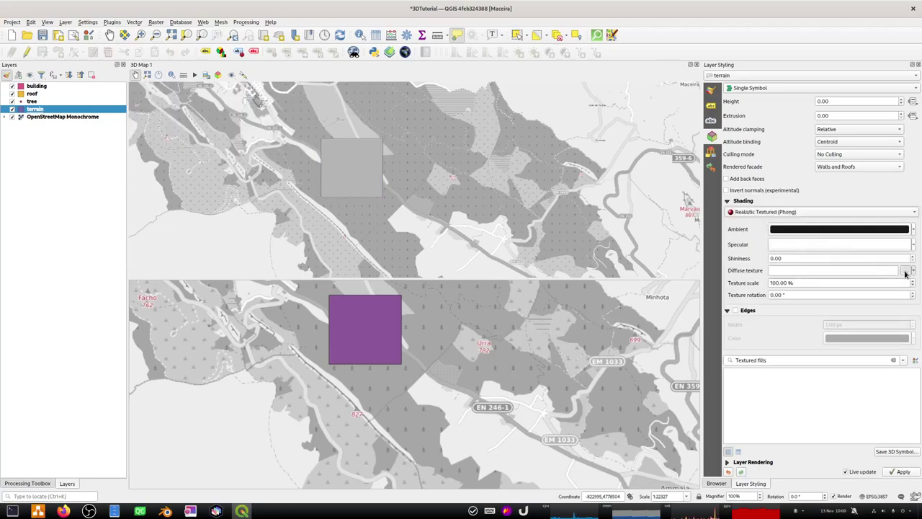
Step: Load grass-seamless.jpg from the 3D Scene Tutorial folder as the terrain's diffuse texture
click(906, 270)
click(395, 204)
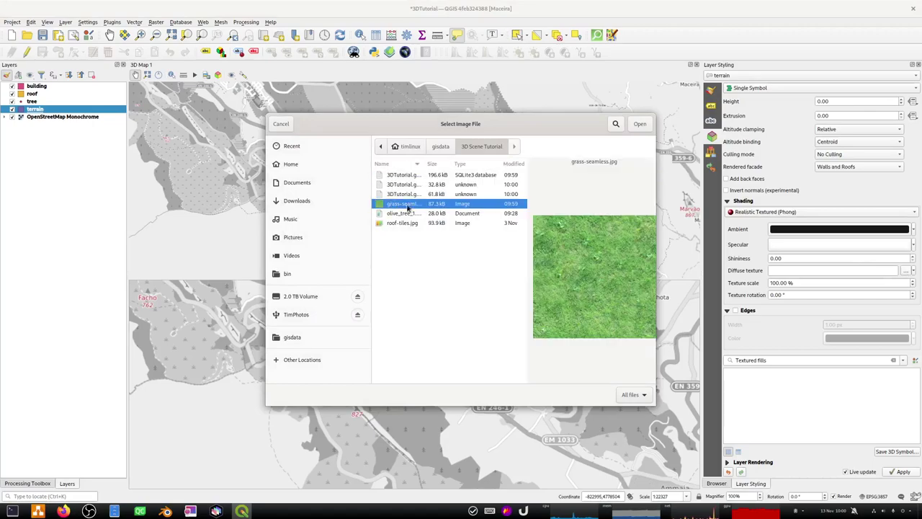
click(639, 125)
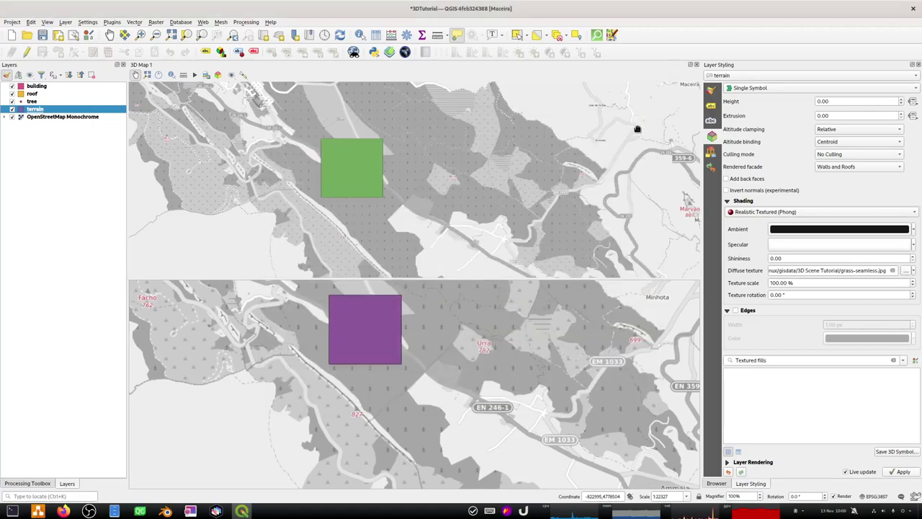
Step: Set the terrain's texture scale to 9999 % and save the project
click(777, 283)
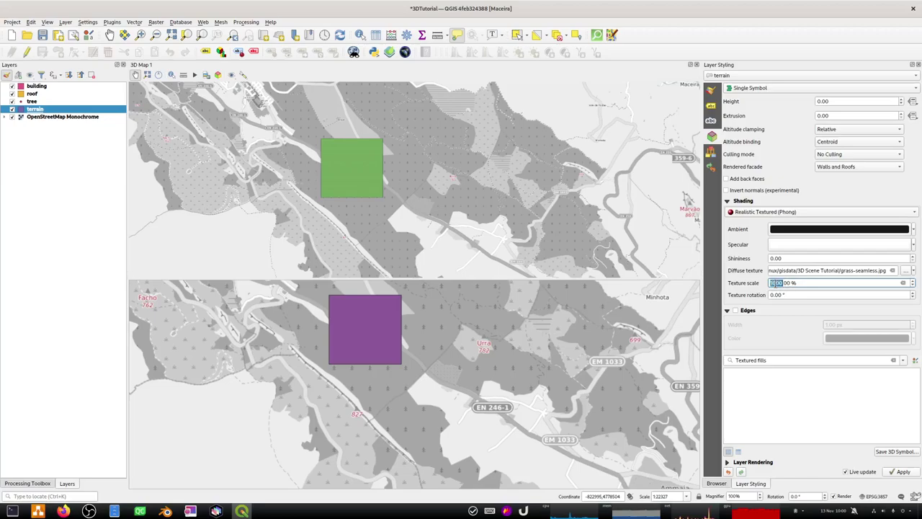
text(9999)
scroll(355, 186, down, 1)
scroll(355, 186, up, 5)
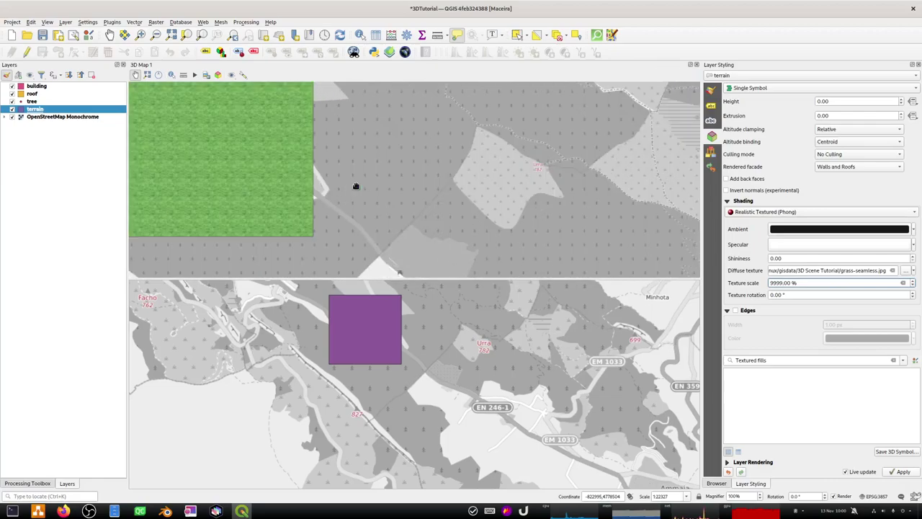
drag(258, 154, 379, 169)
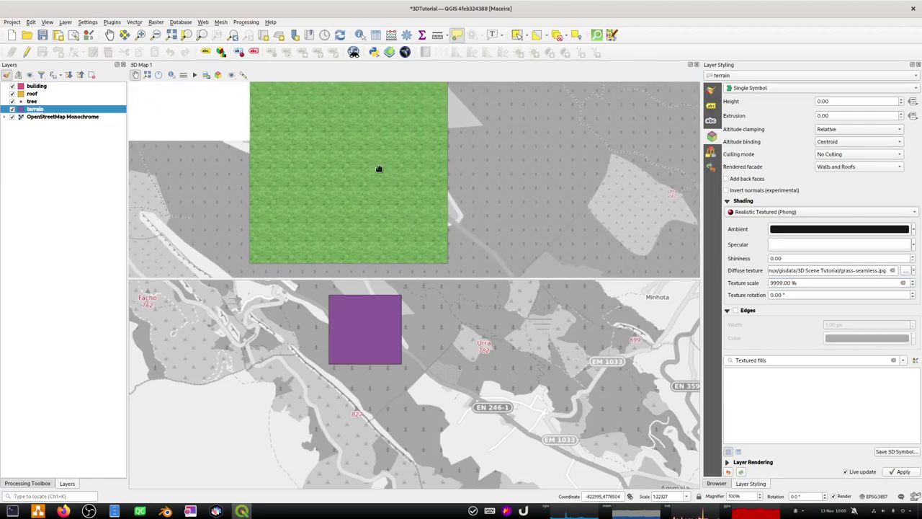
scroll(378, 168, up, 3)
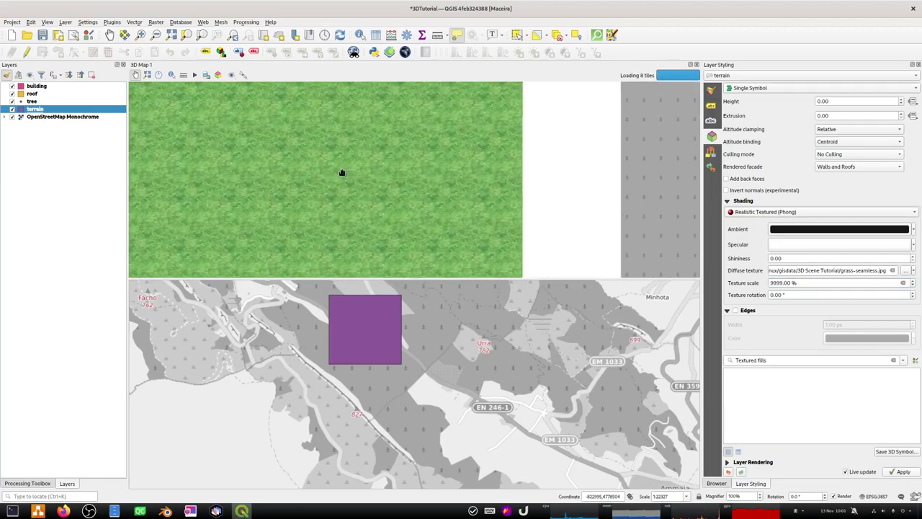
scroll(432, 169, up, 2)
middle_drag(432, 169, 425, 183)
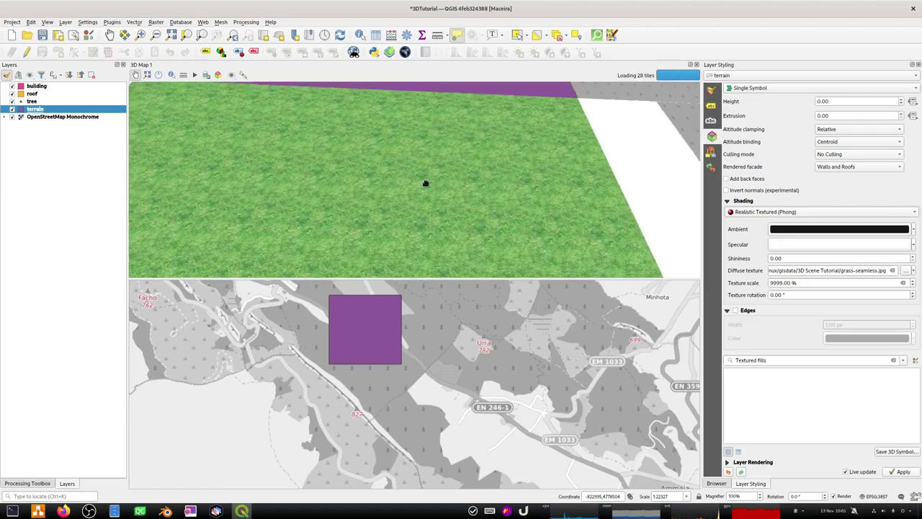
scroll(425, 183, down, 3)
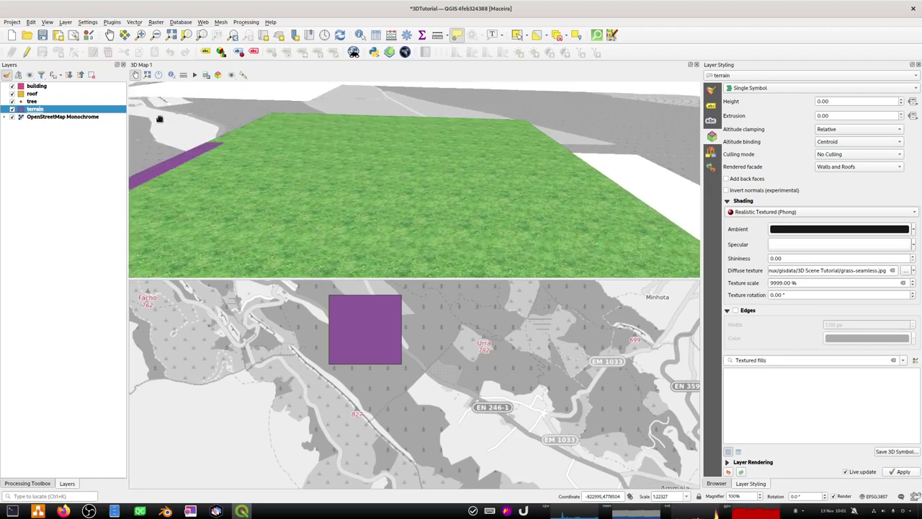
click(42, 35)
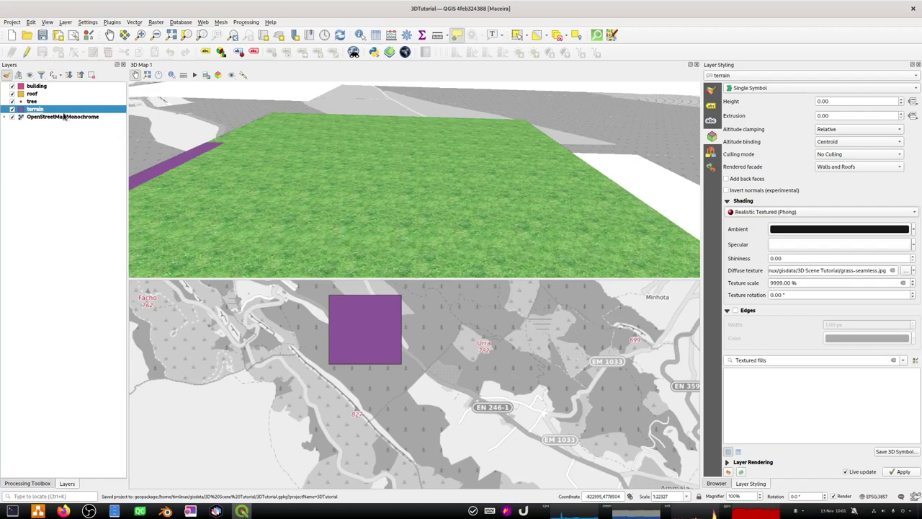
Step: Change the terrain layer's 2D symbol layer type from Simple Fill to Outline: Simple Line
double_click(24, 109)
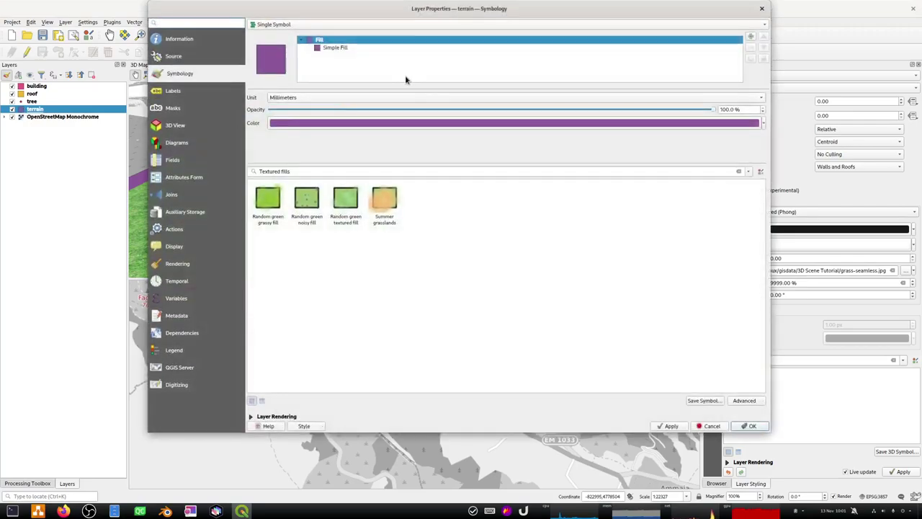
key(Return)
click(710, 91)
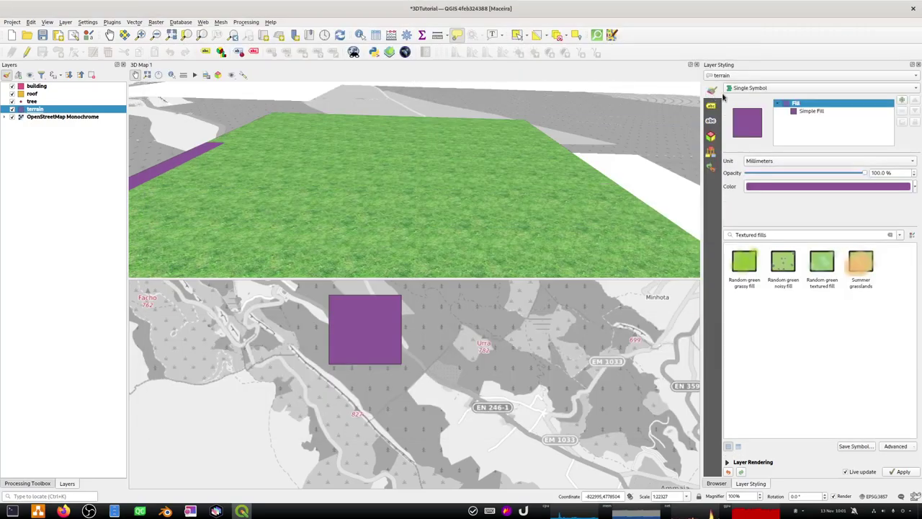
click(801, 112)
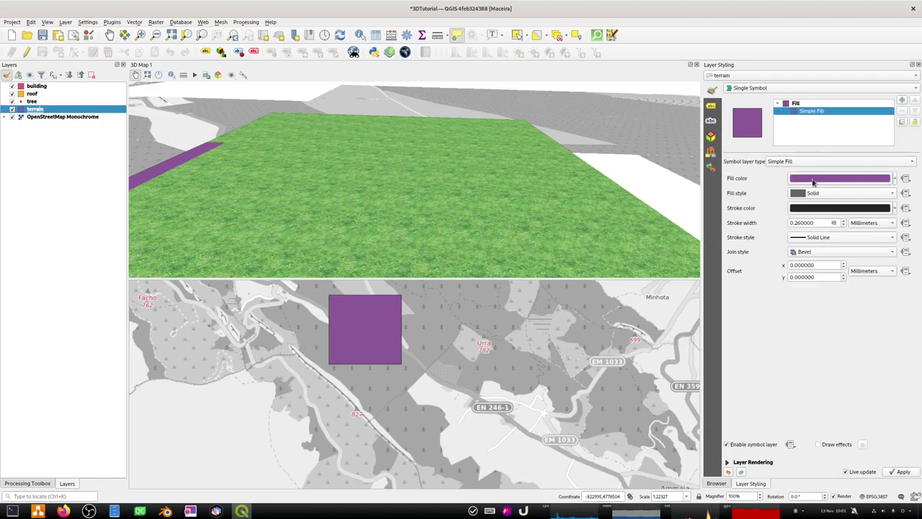
click(796, 162)
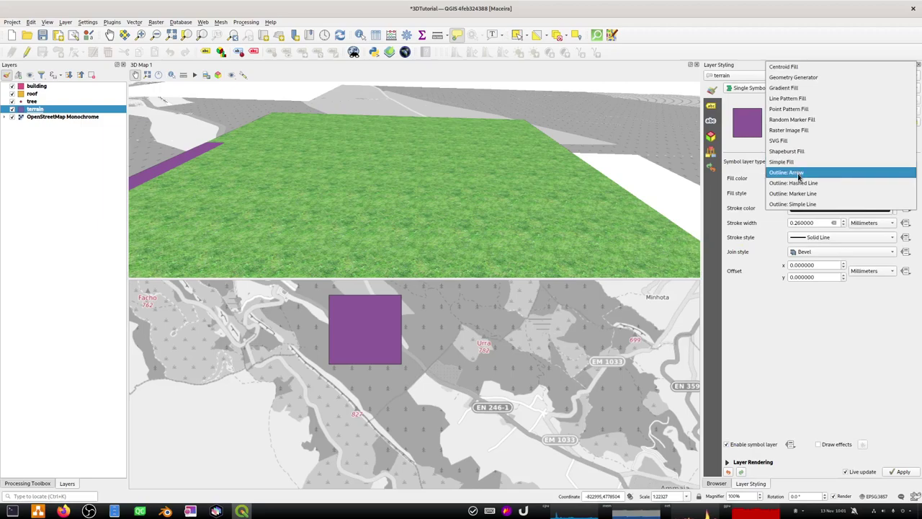
click(800, 204)
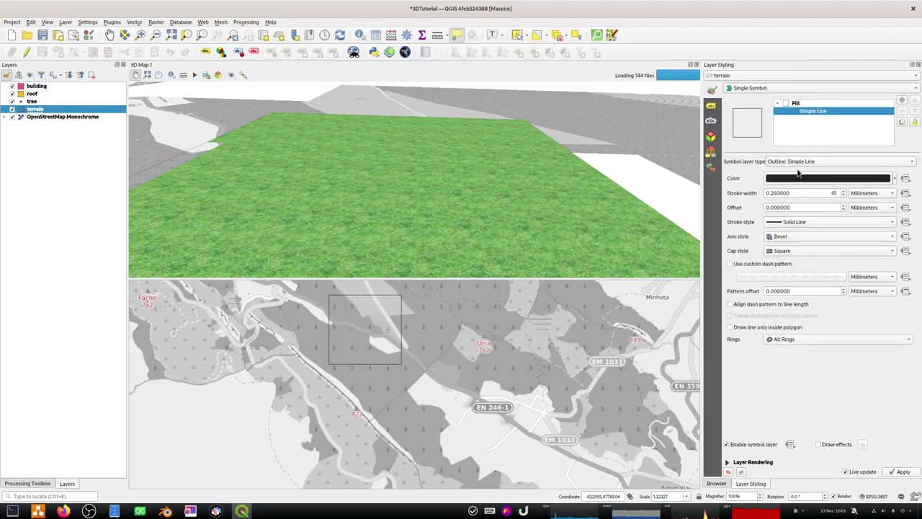
Step: Set the terrain outline's stroke width to 2 mm, apply it and save the project
double_click(784, 189)
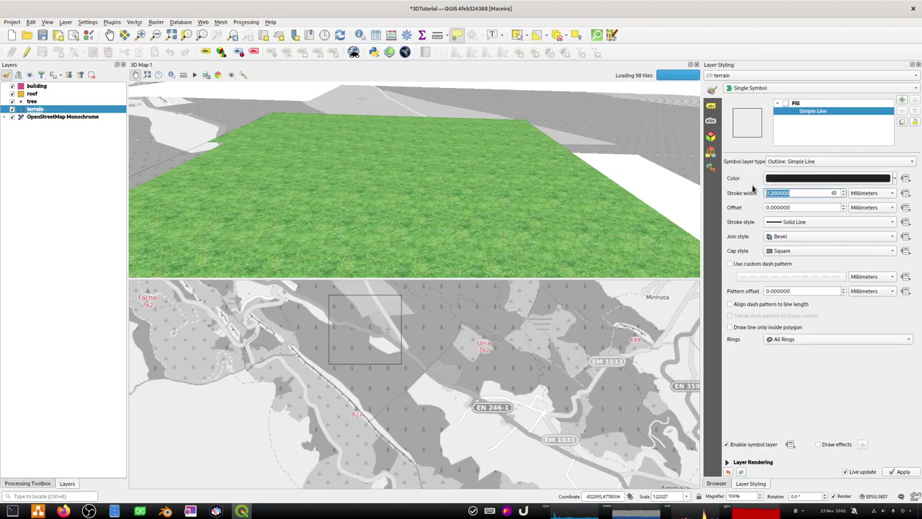
text(2)
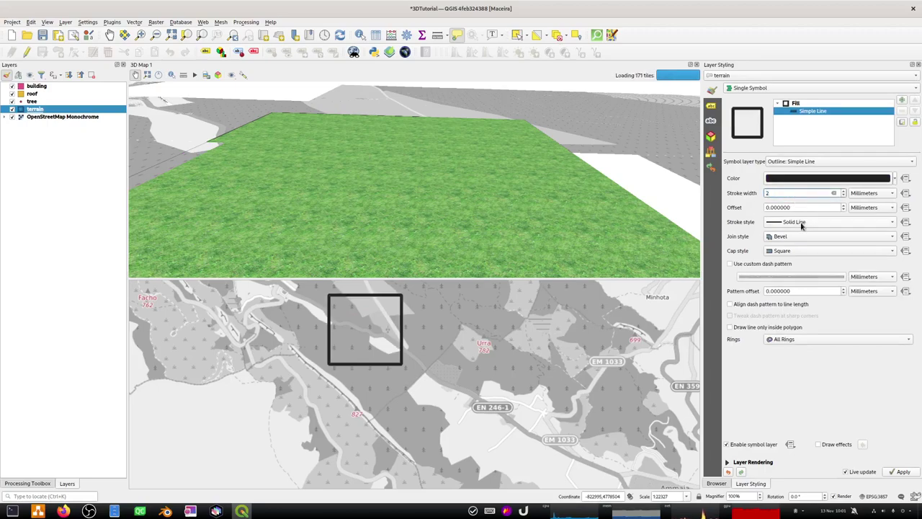
click(902, 471)
click(43, 37)
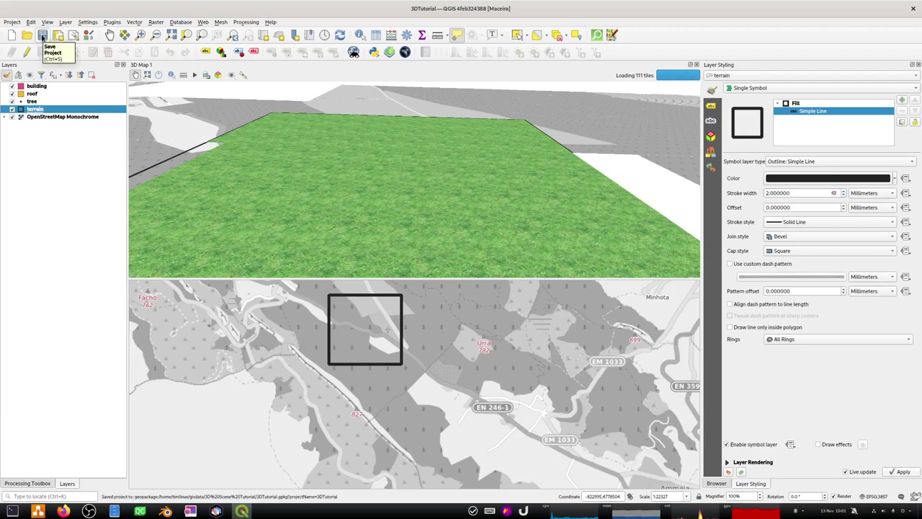
Step: Put the tree layer in edit mode and add a tree point with height 22 in the northwest of the terrain square
click(31, 102)
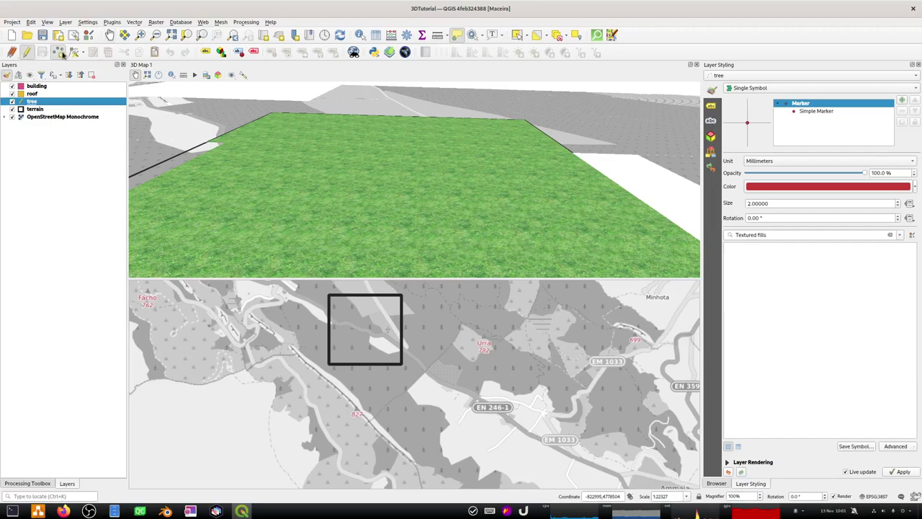
click(62, 54)
click(340, 319)
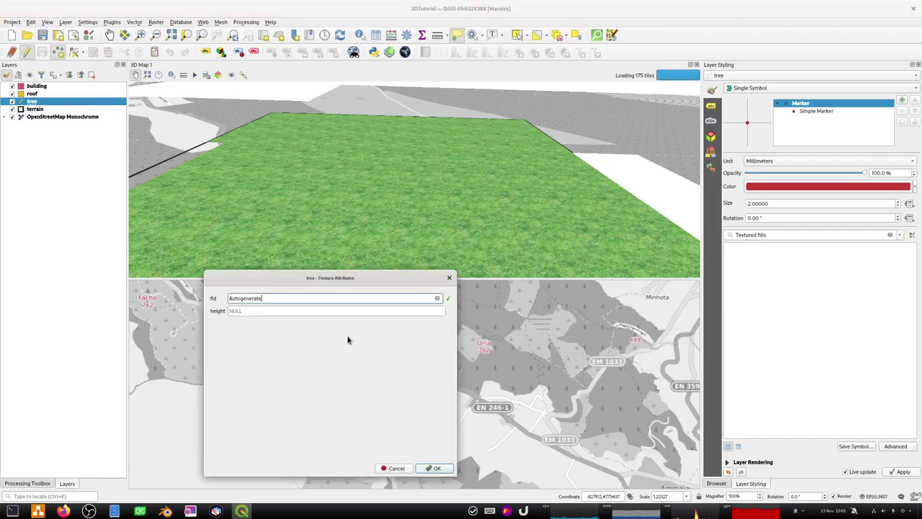
click(231, 310)
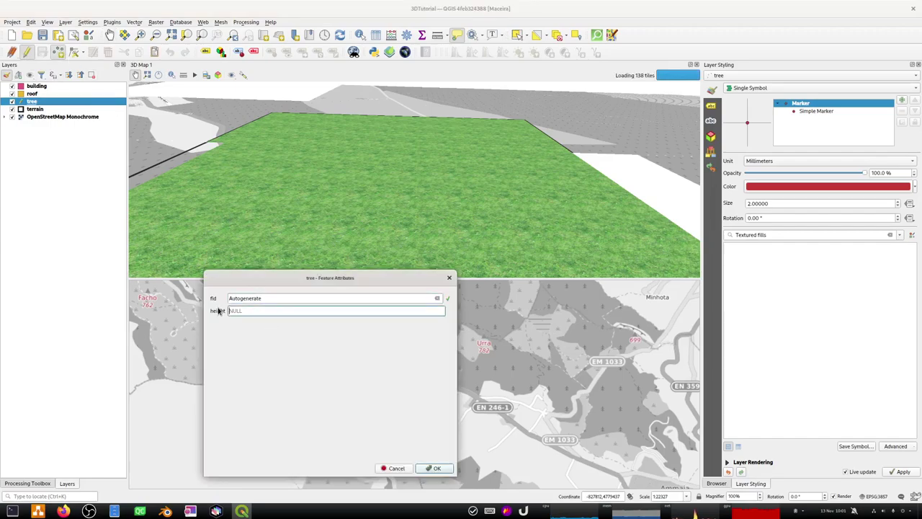
text(22)
click(434, 469)
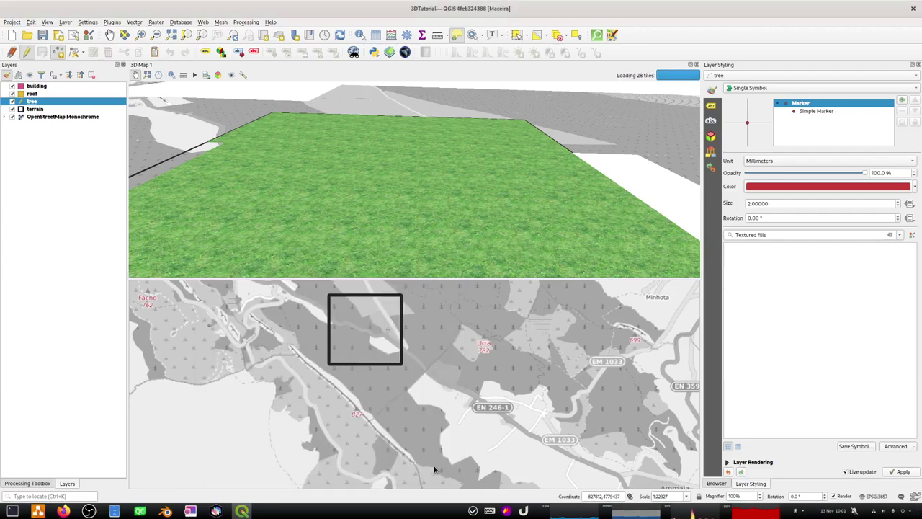
Step: Add a tree point with height 1 near the middle of the terrain square and one with height 3 to its north
click(372, 341)
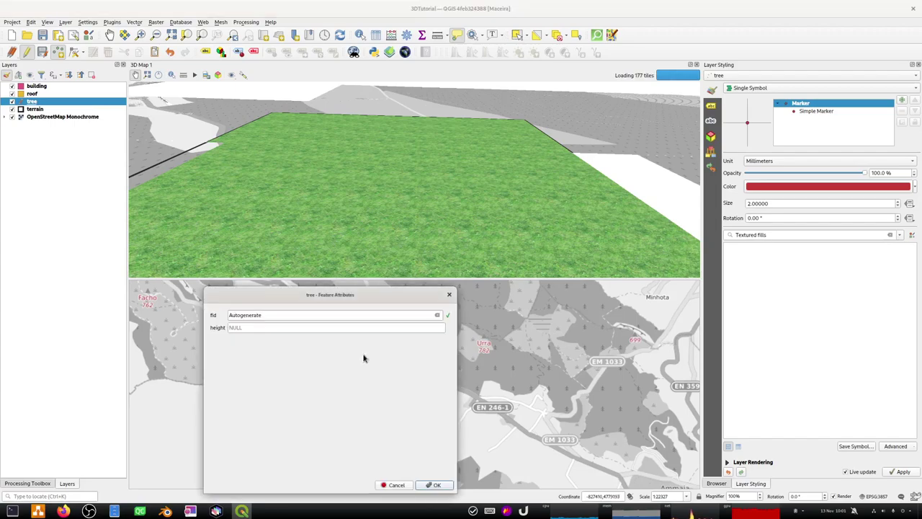
click(235, 327)
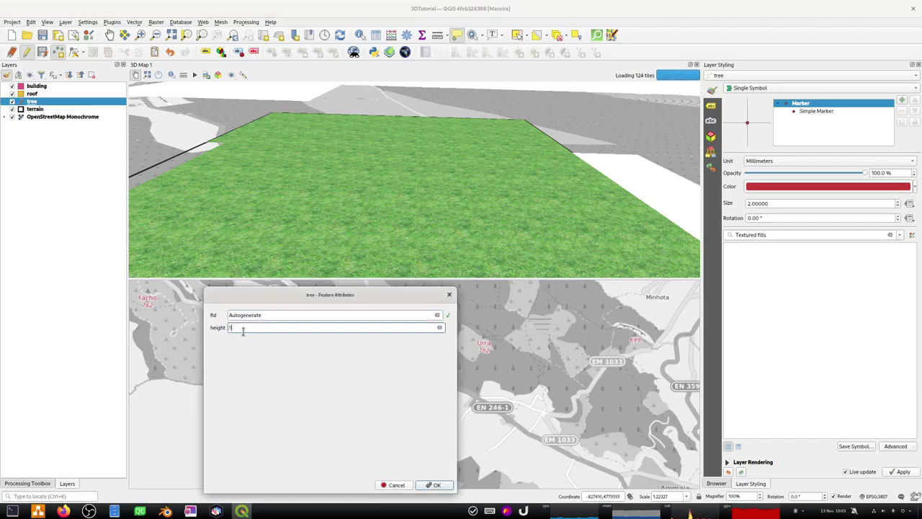
click(434, 484)
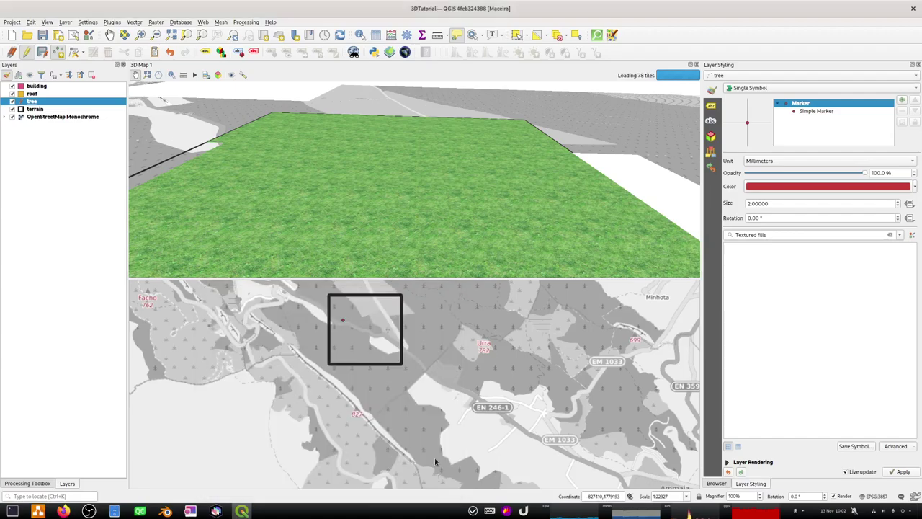
click(375, 315)
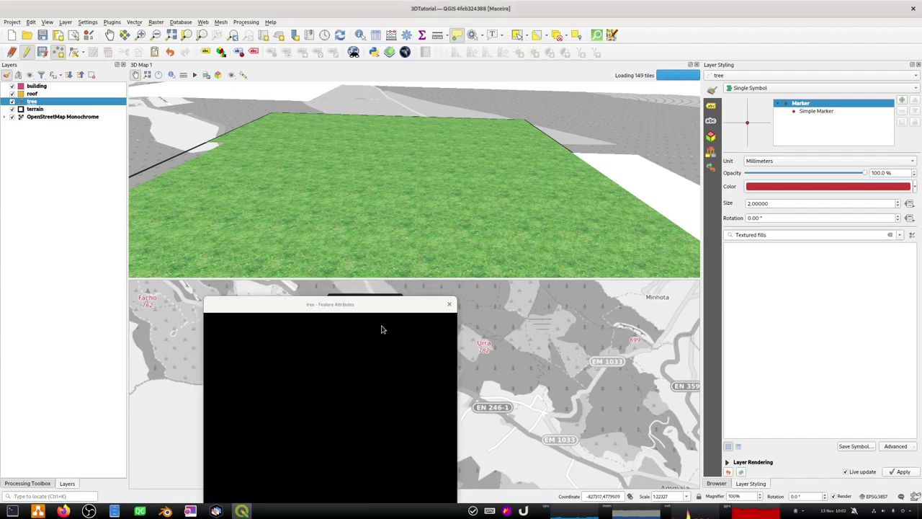
click(279, 337)
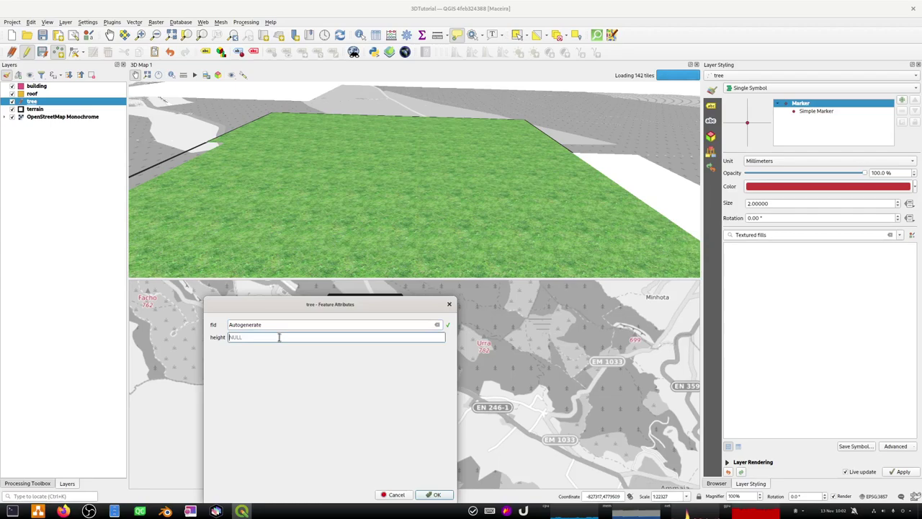
text(3)
click(437, 495)
Step: Add a tree point with height 3 in the southwest of the terrain square and one with height 2 near its southern edge
click(344, 325)
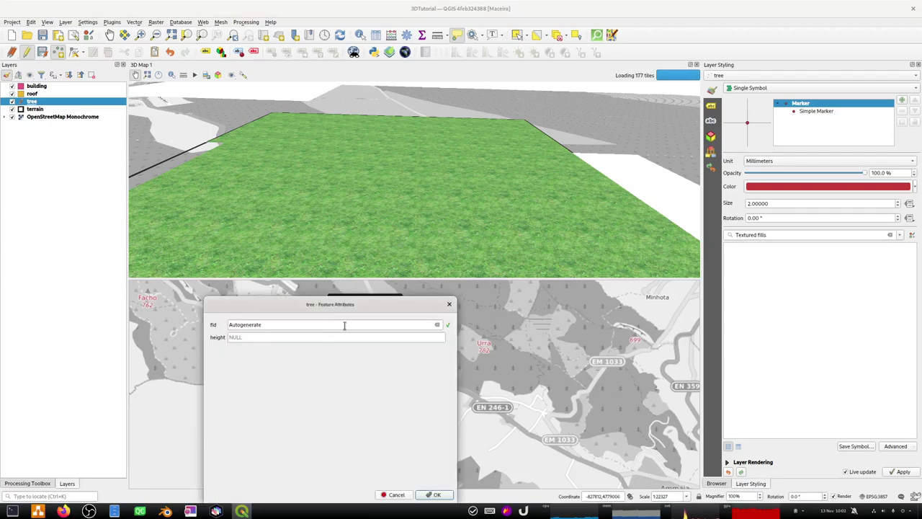
click(266, 337)
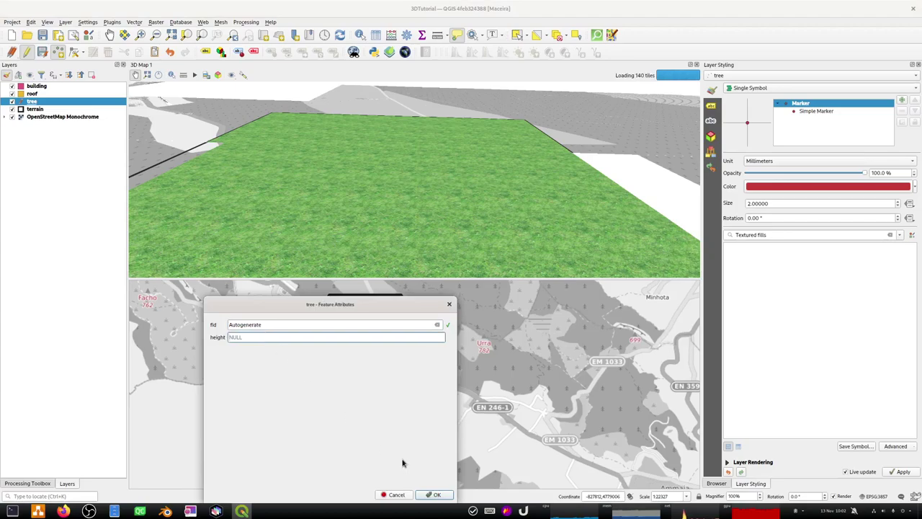
text(3)
click(435, 494)
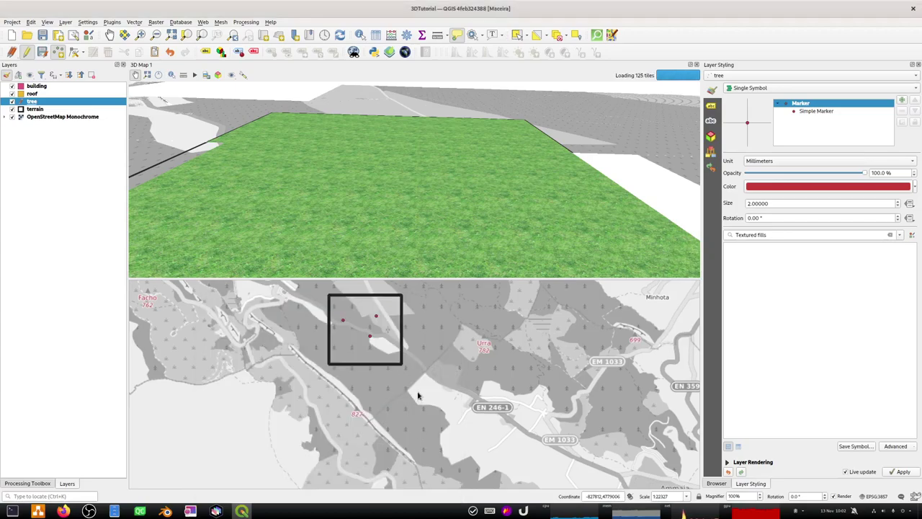
click(362, 356)
click(273, 335)
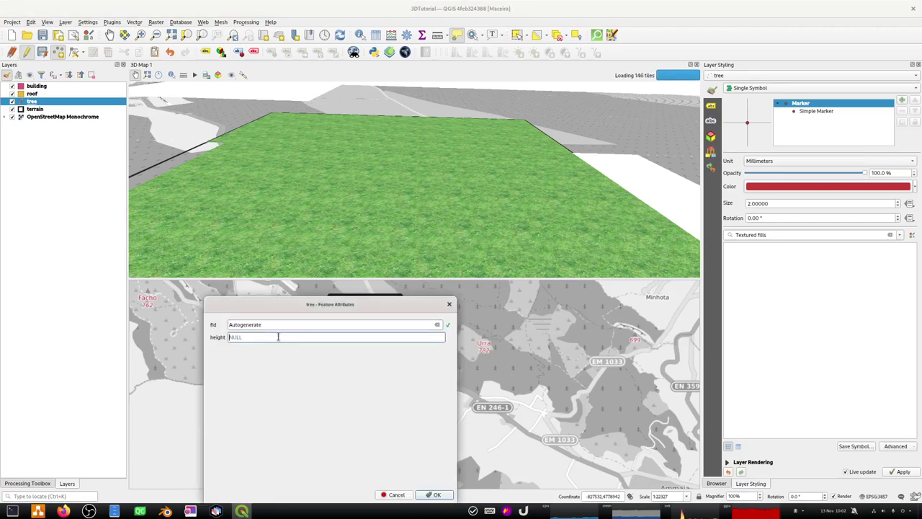
text(2)
click(436, 496)
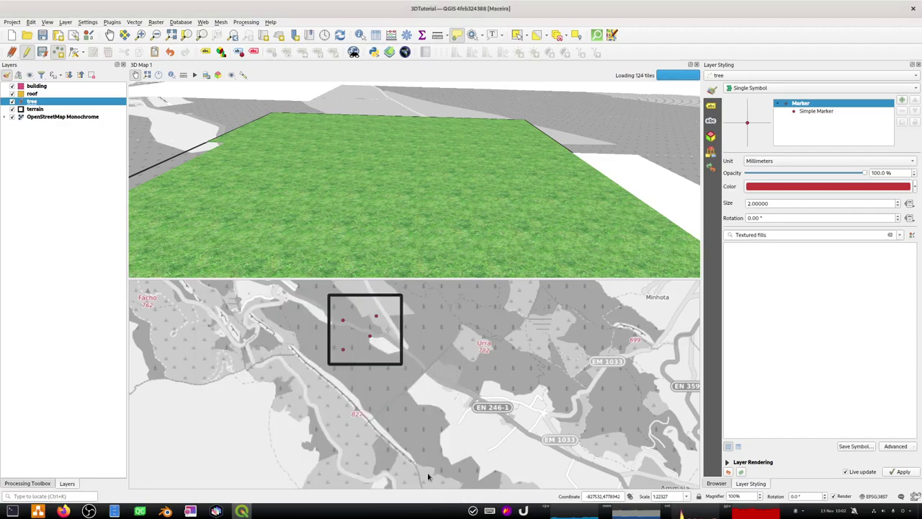
Step: Add a tree point with height 3 near the terrain square's eastern edge, save the tree layer edits and end the edit session
click(396, 333)
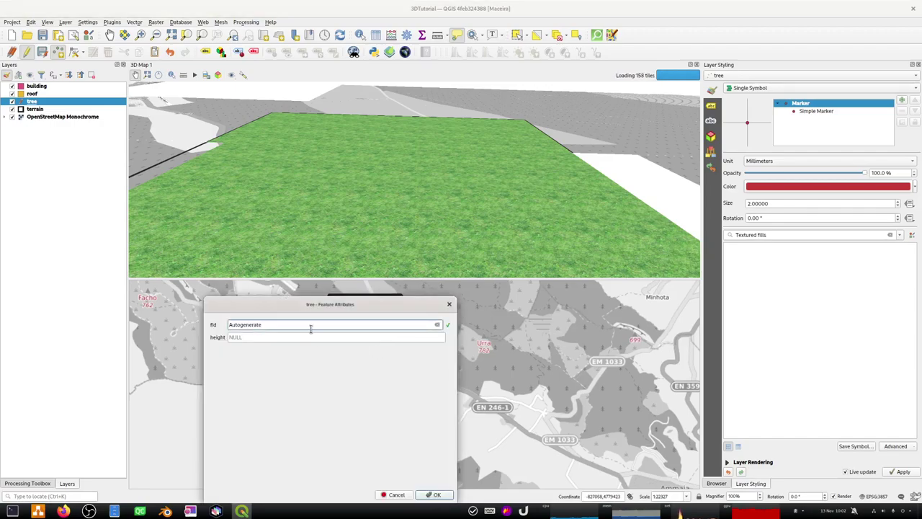
click(301, 336)
text(3)
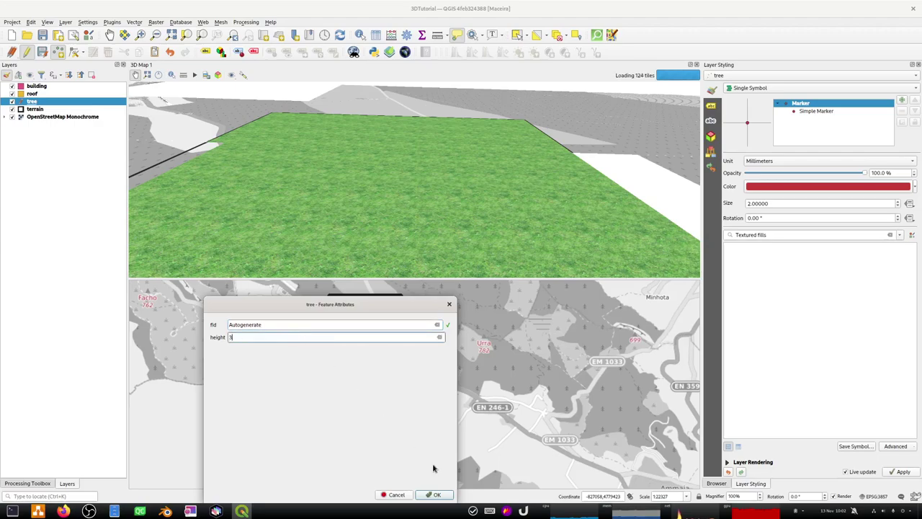
click(433, 495)
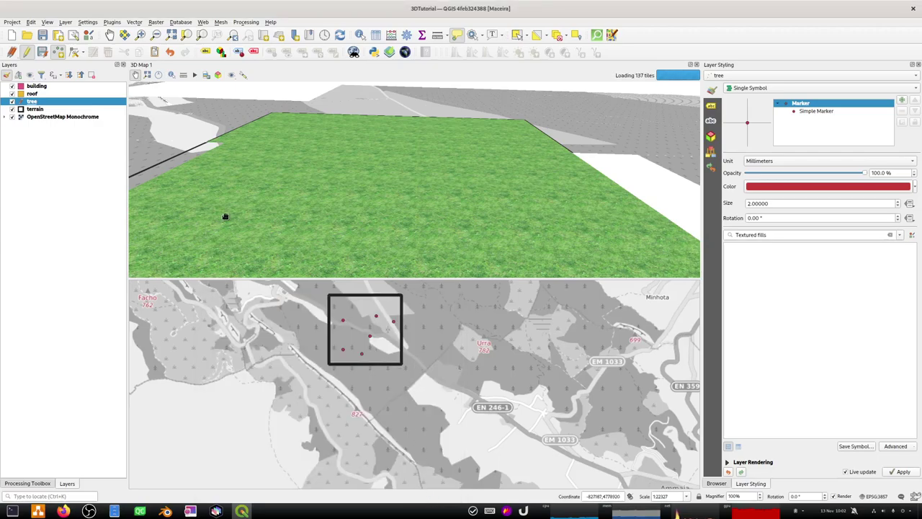
click(42, 52)
click(24, 55)
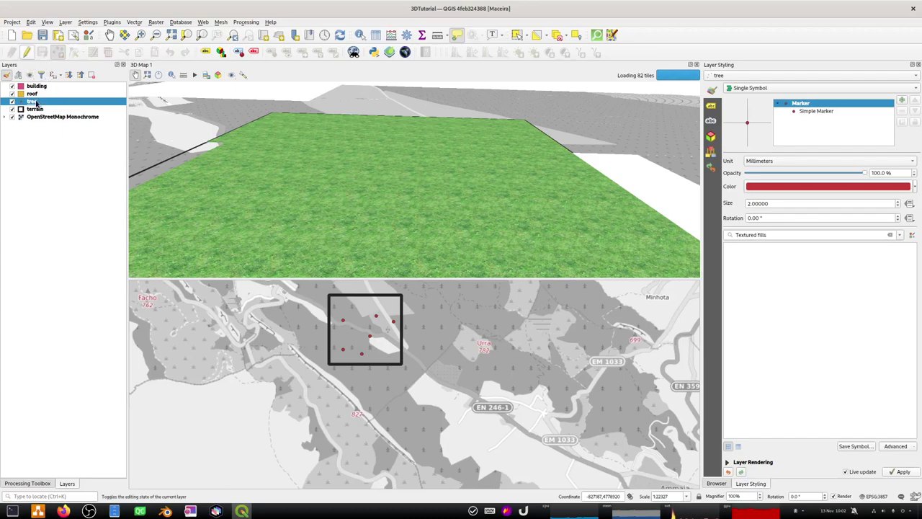
Step: Give the tree layer a Single Symbol 3D style with the Cylinder shape
click(711, 137)
click(750, 89)
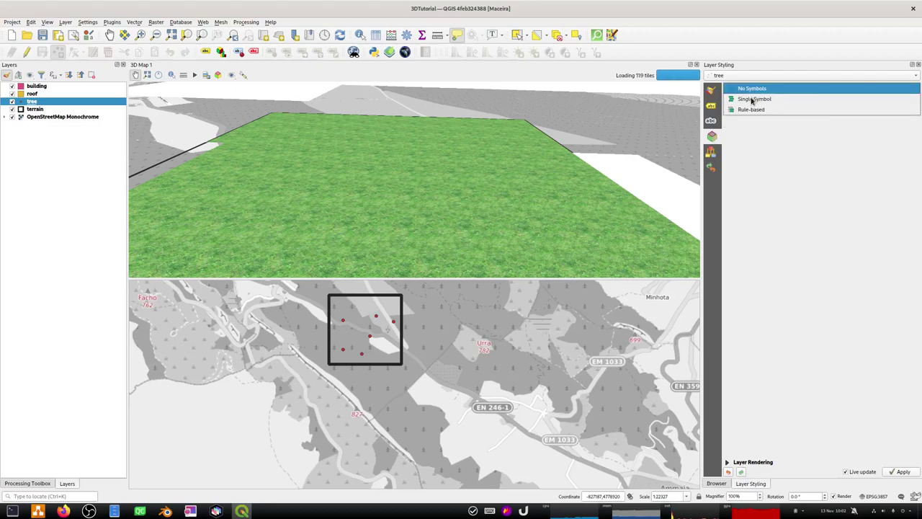
click(751, 100)
click(845, 103)
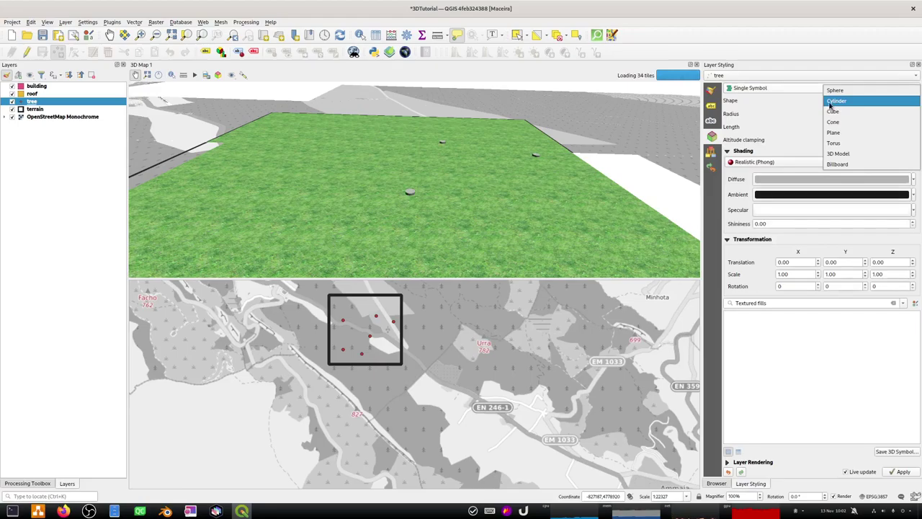
click(557, 199)
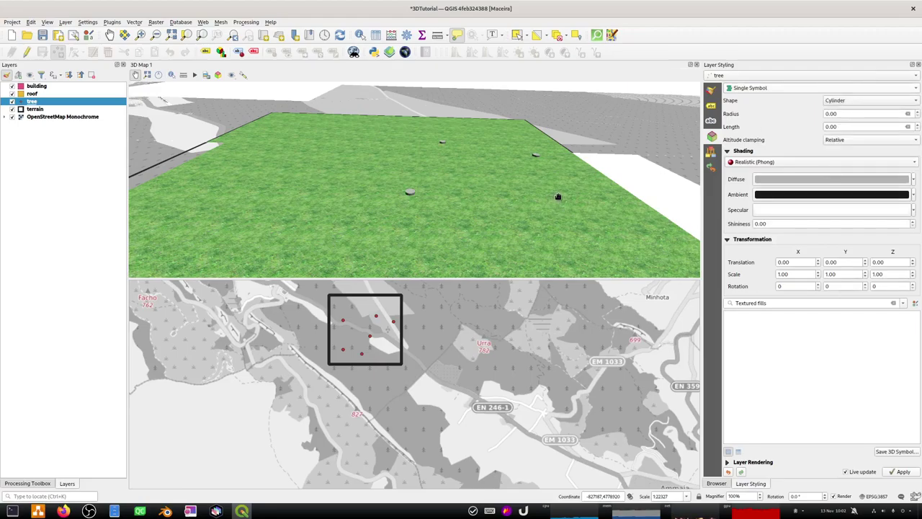
drag(558, 196, 519, 199)
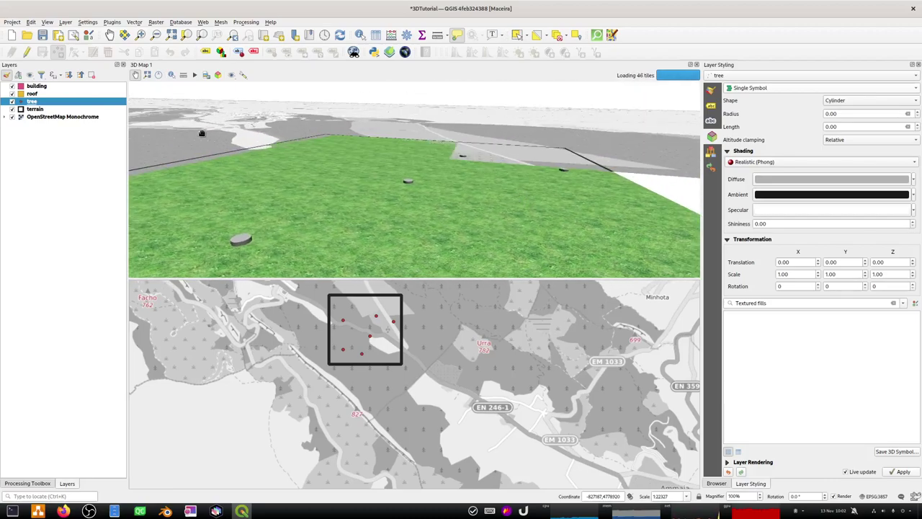
Step: Hide the OpenStreetMap Monochrome layer so the 3D view shows only the terrain and trees
click(12, 118)
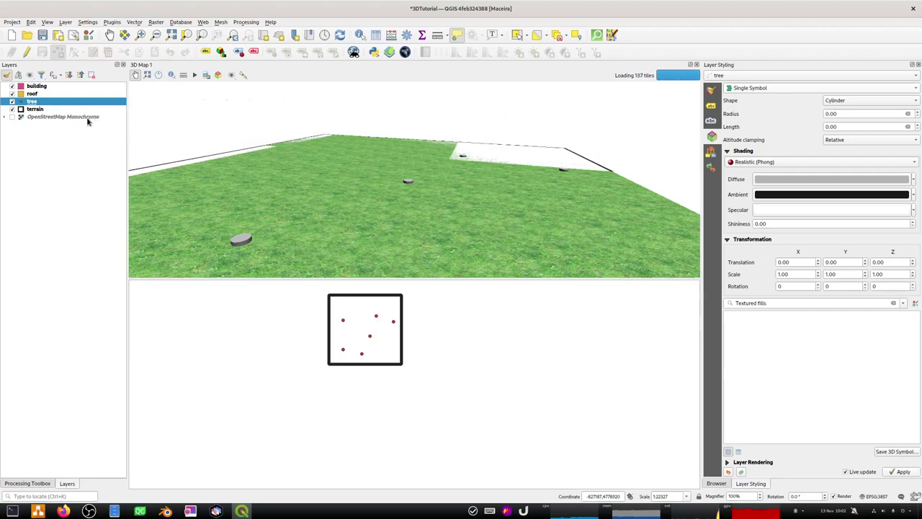
drag(391, 208, 364, 231)
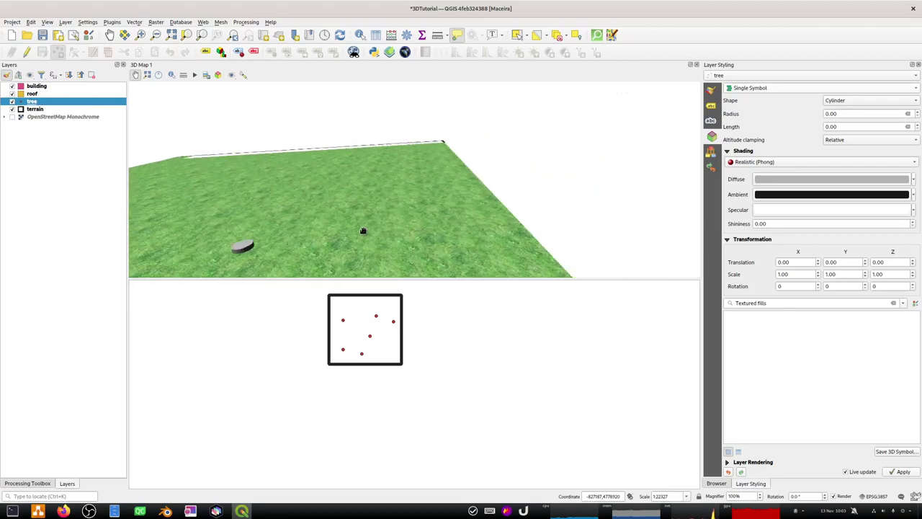
click(233, 76)
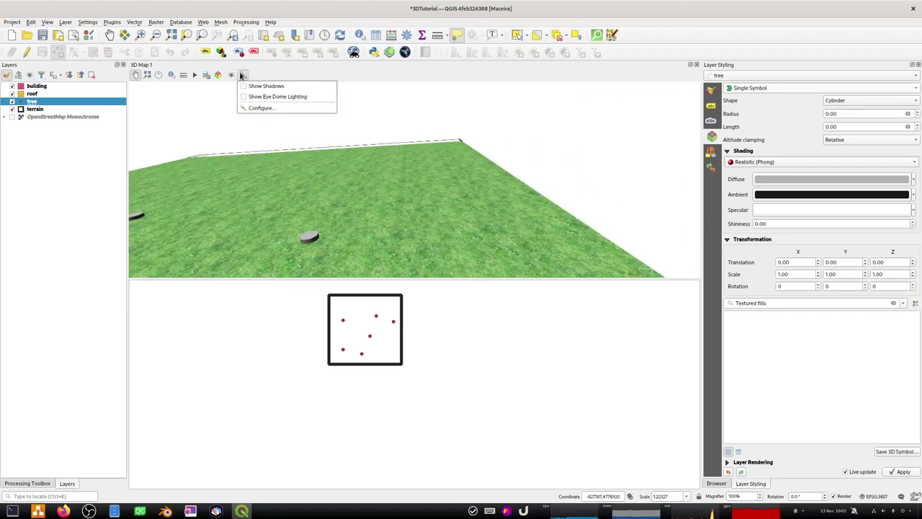
click(249, 109)
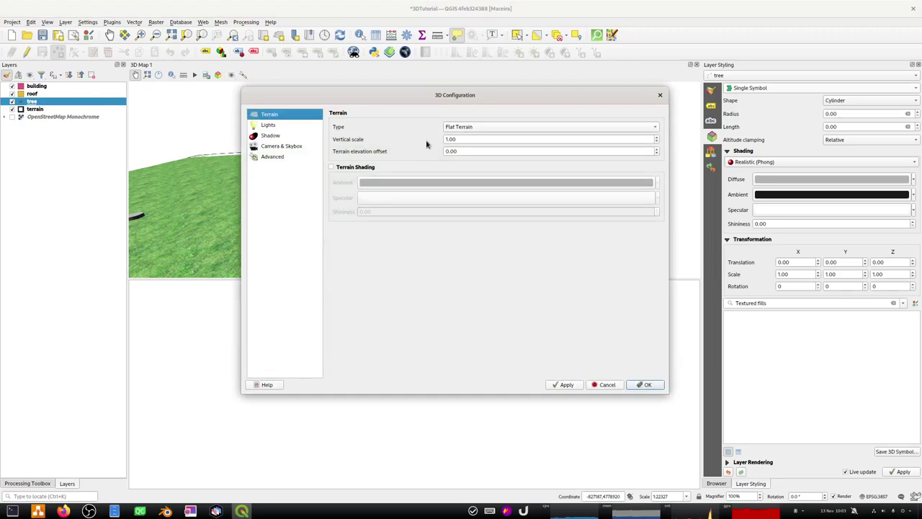
key(Escape)
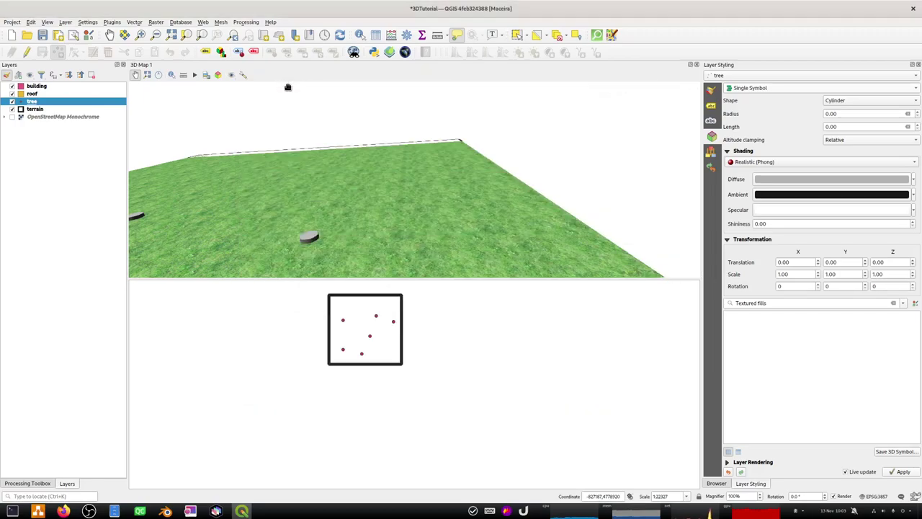
Step: Close the 3D map view and remove the OpenStreetMap Monochrome layer from the project
click(148, 76)
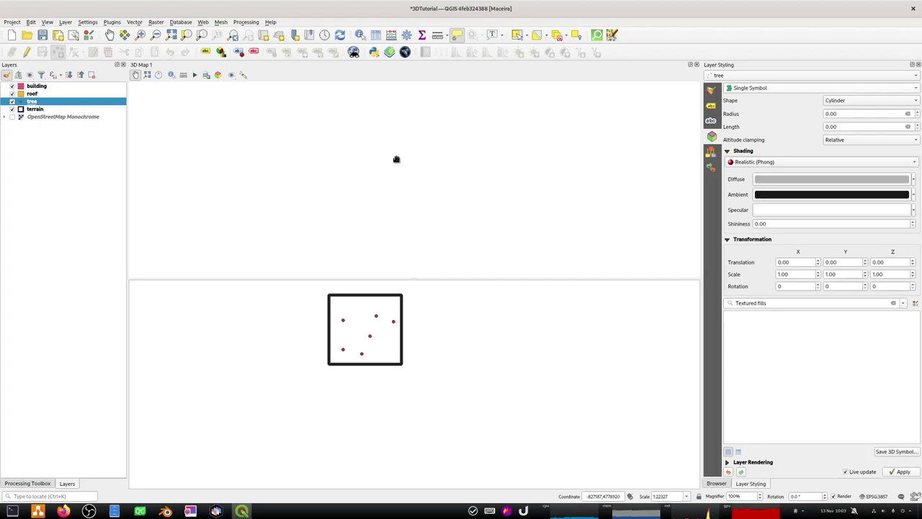
click(696, 65)
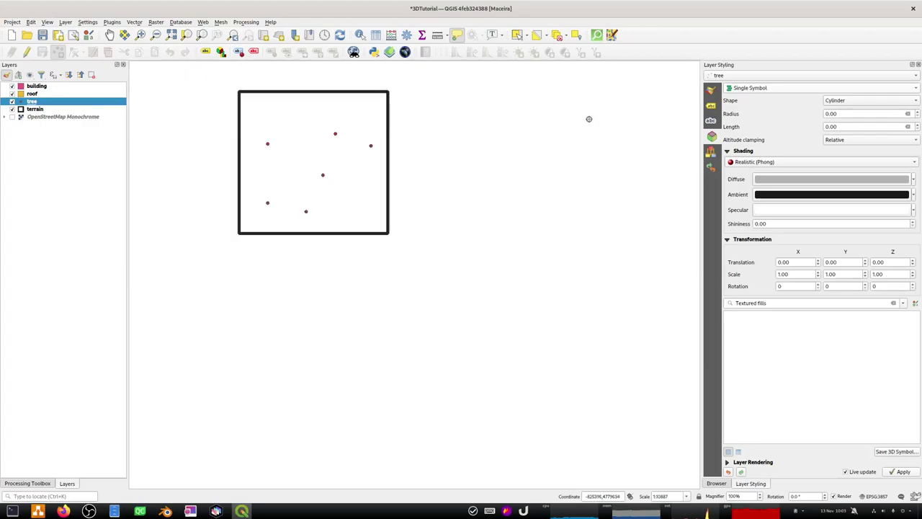
click(47, 23)
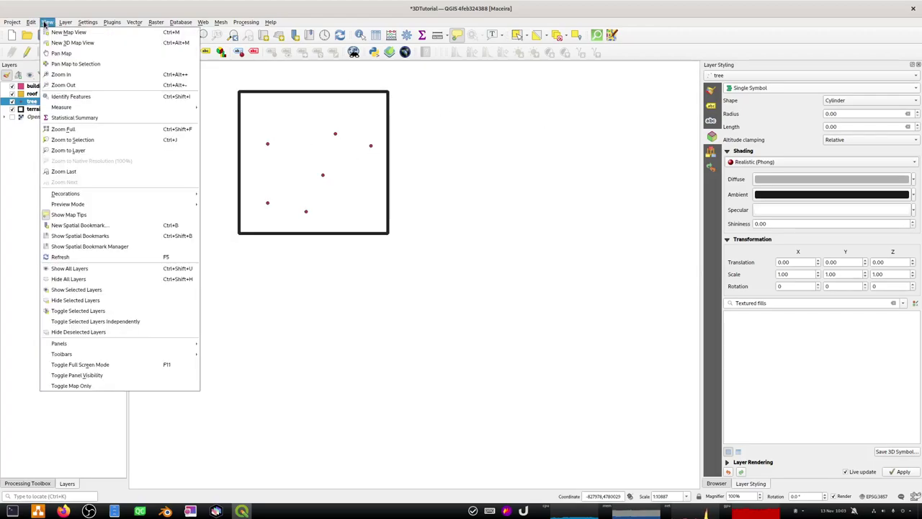
click(27, 127)
click(35, 118)
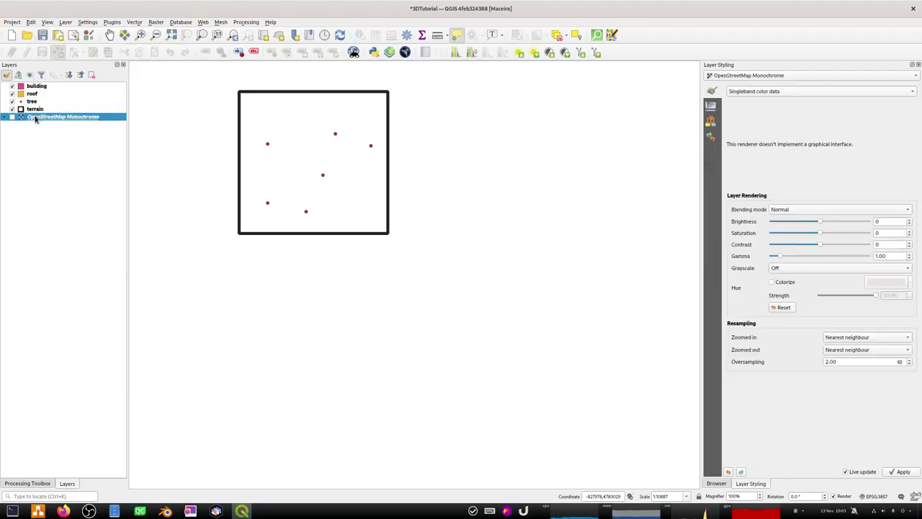
key(ctrl+d)
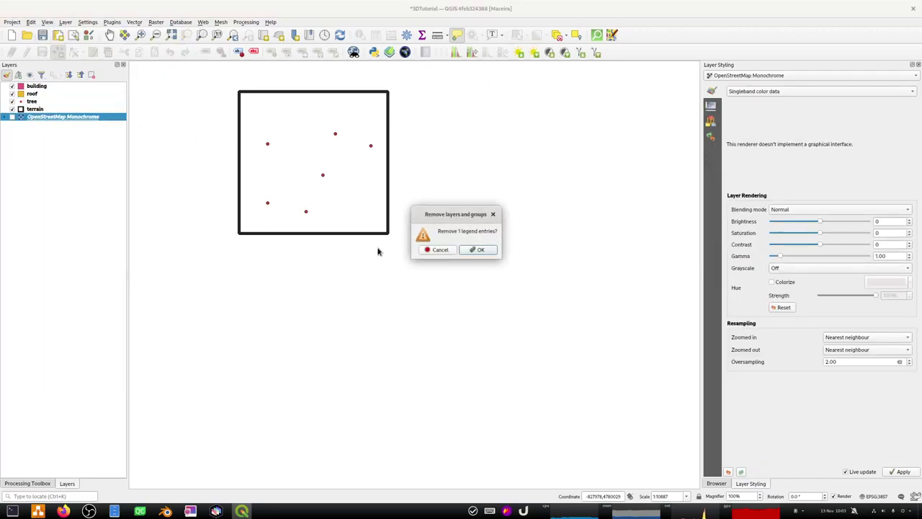
click(481, 249)
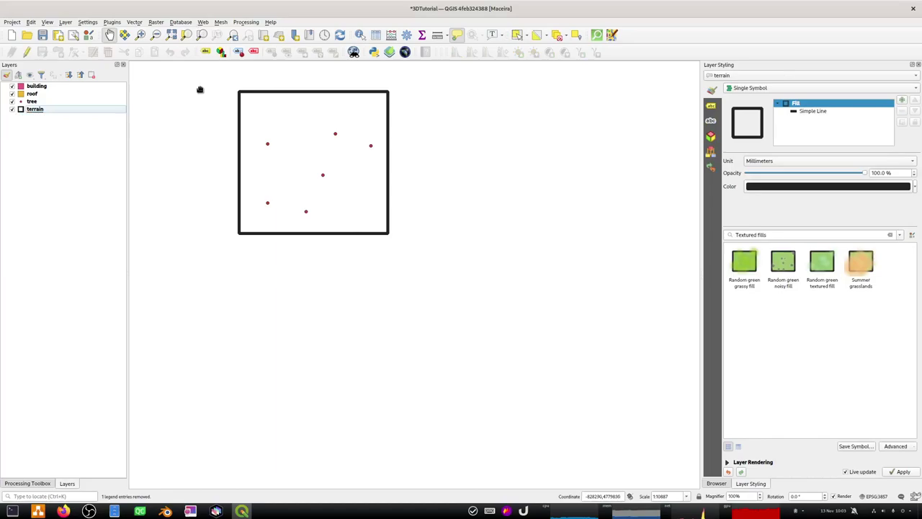
Step: Centre the terrain square in the 2D map, open a new 3D map view and dock it above the 2D map
drag(230, 136, 314, 327)
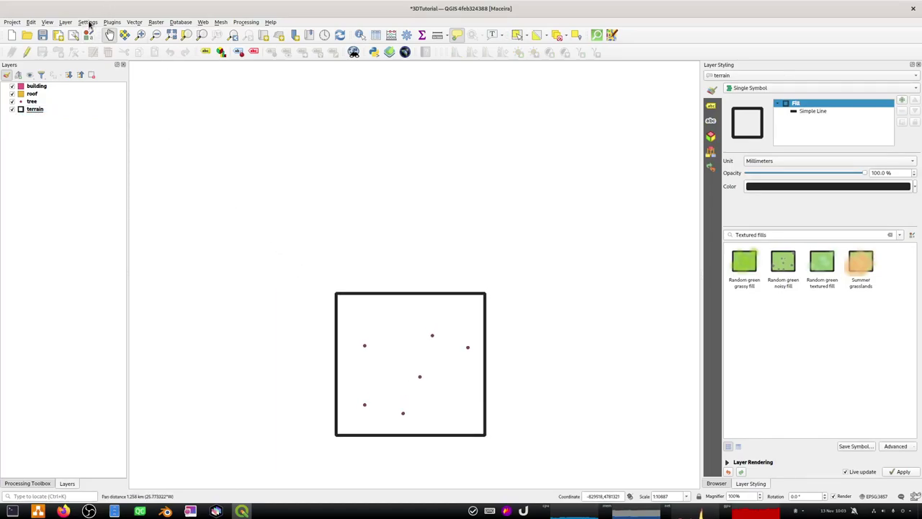
click(47, 21)
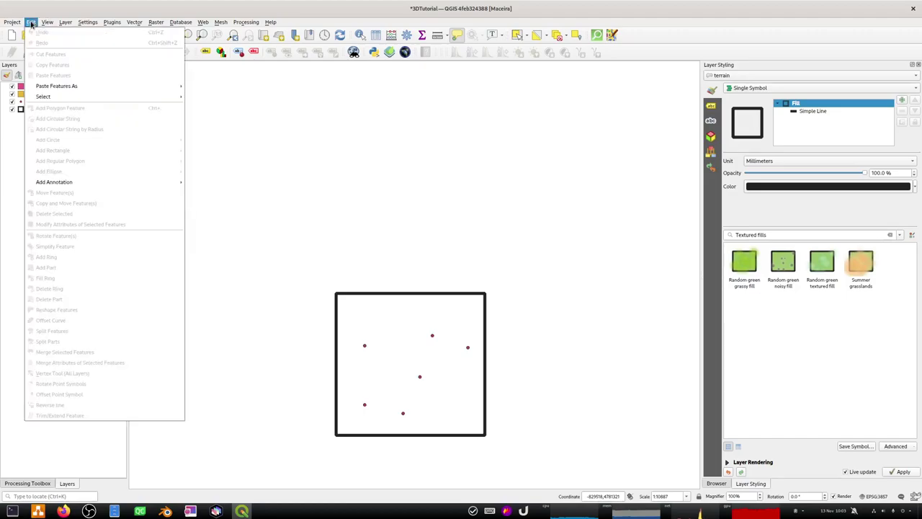
click(72, 43)
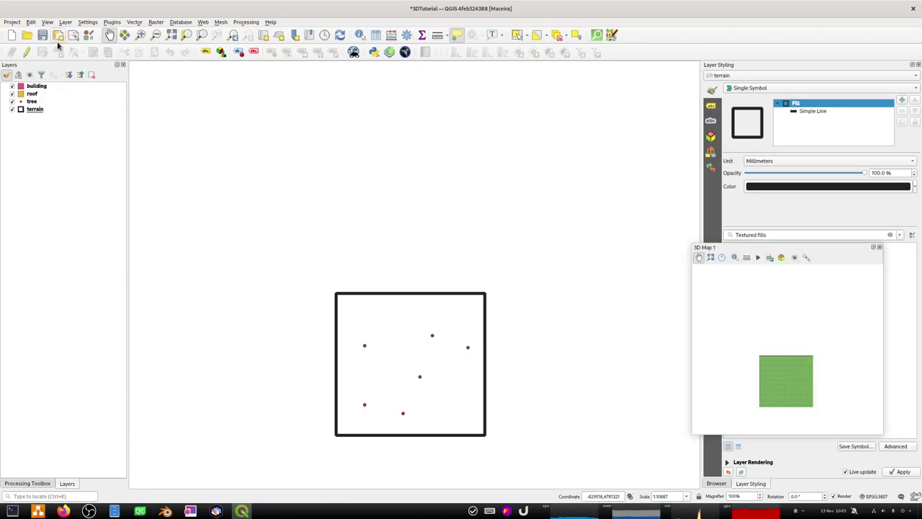
drag(733, 251, 439, 107)
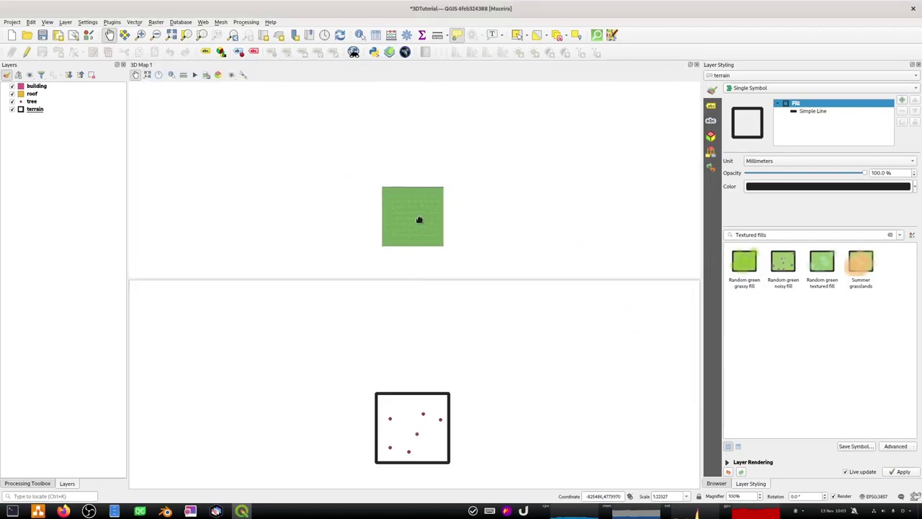
Step: Examine the tree cylinders on the grass terrain in the 3D view from several angles and distances
scroll(418, 219, up, 5)
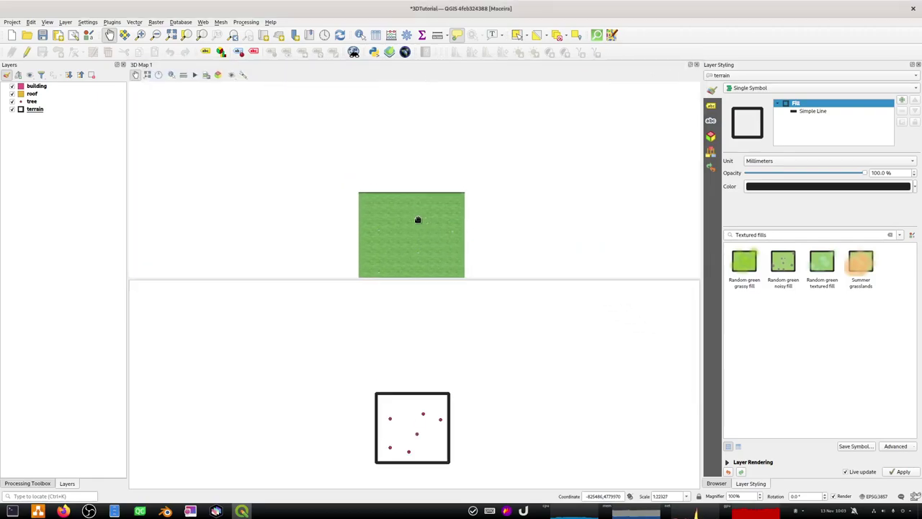
mouse_move(418, 219)
middle_down()
mouse_move(417, 166)
mouse_move(418, 219)
middle_up()
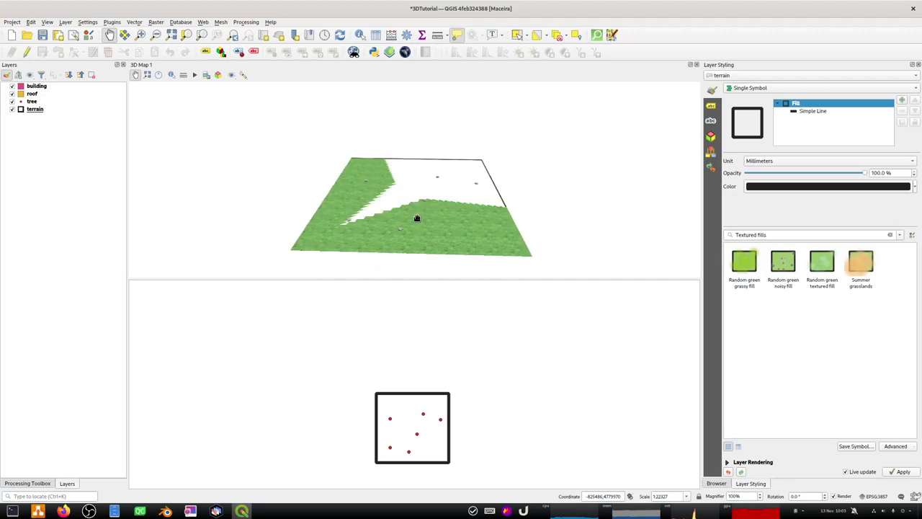
scroll(416, 218, down, 2)
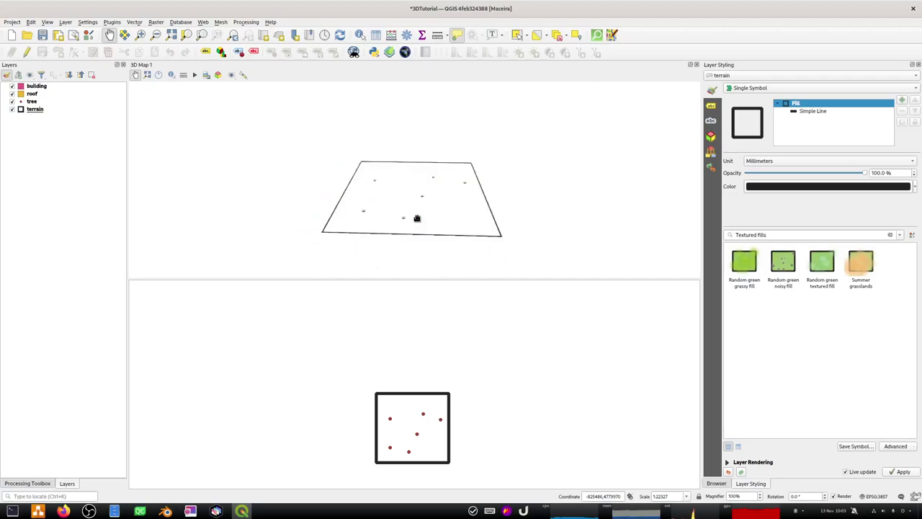
scroll(417, 218, up, 2)
scroll(417, 217, up, 3)
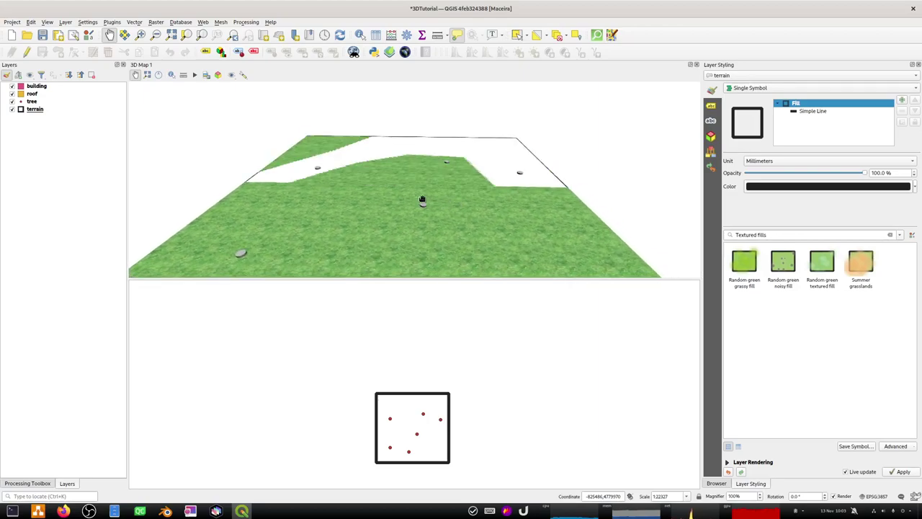
mouse_move(422, 199)
mouse_down()
mouse_move(397, 187)
mouse_move(436, 192)
mouse_up()
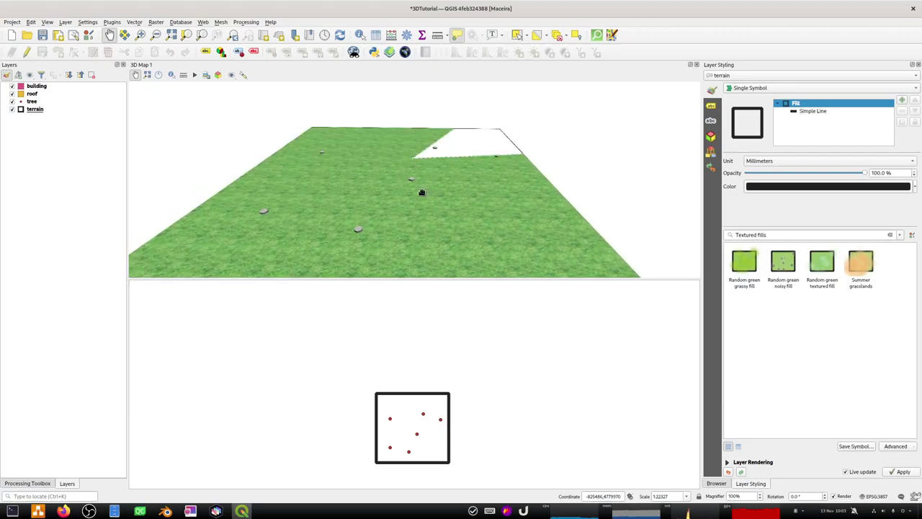
drag(396, 200, 406, 191)
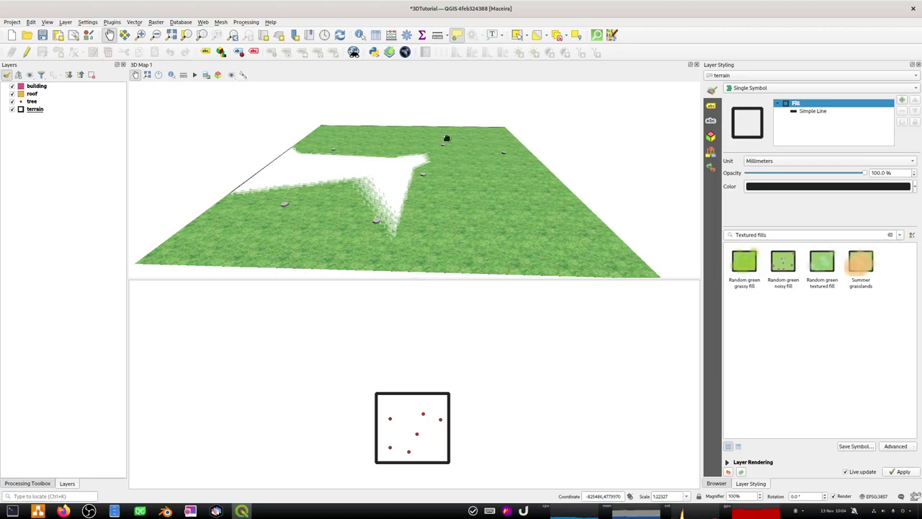
middle_drag(511, 175, 428, 183)
Step: Save the project and set the tree layer's 3D symbol shape to 3D Model
click(32, 102)
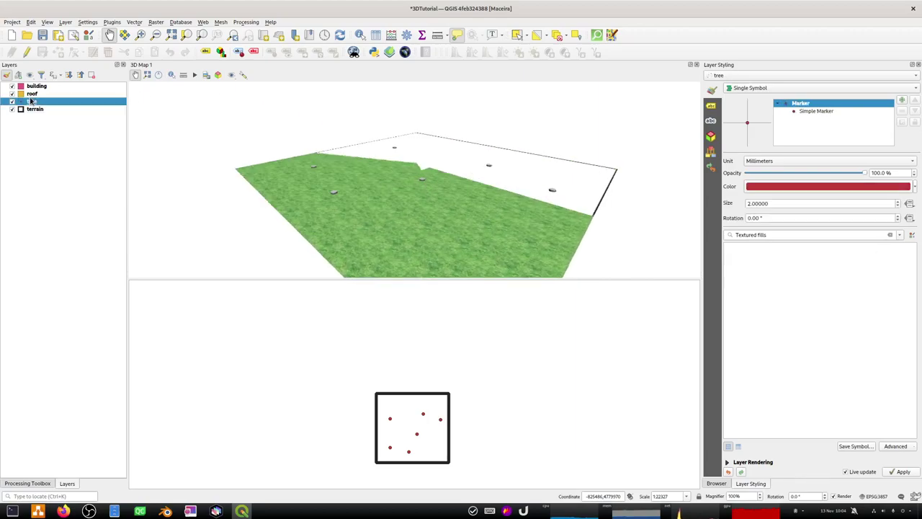
click(41, 35)
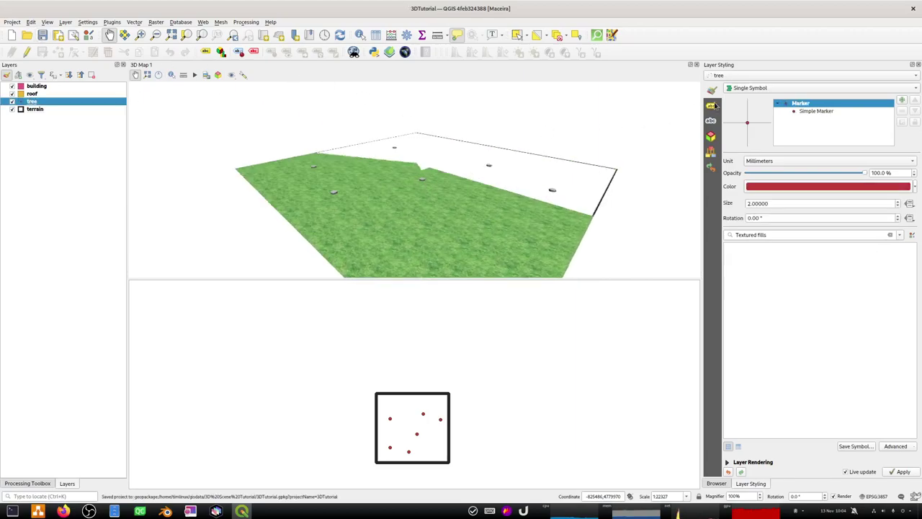
click(710, 135)
click(841, 100)
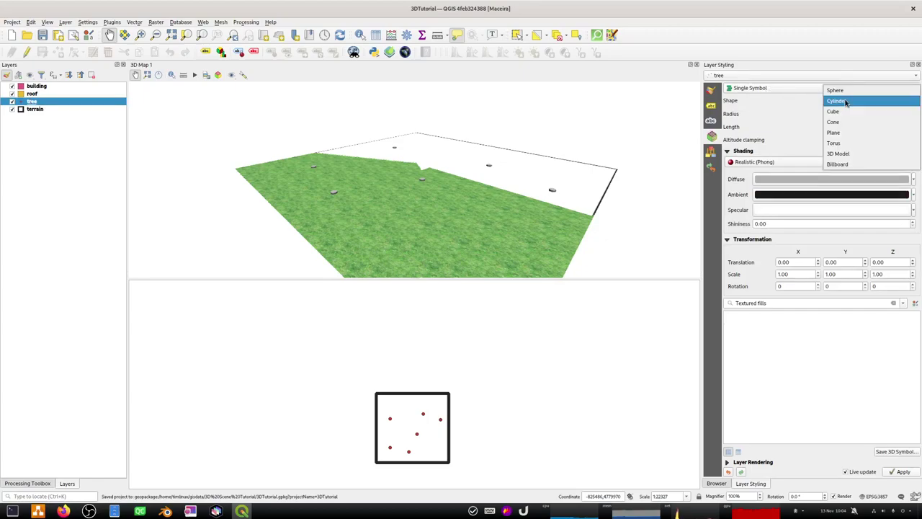
click(837, 154)
Step: Switch to Blender to view the tree model, check the 3D Scene Tutorial folder for the tree's OBJ file, and return to QGIS
click(165, 511)
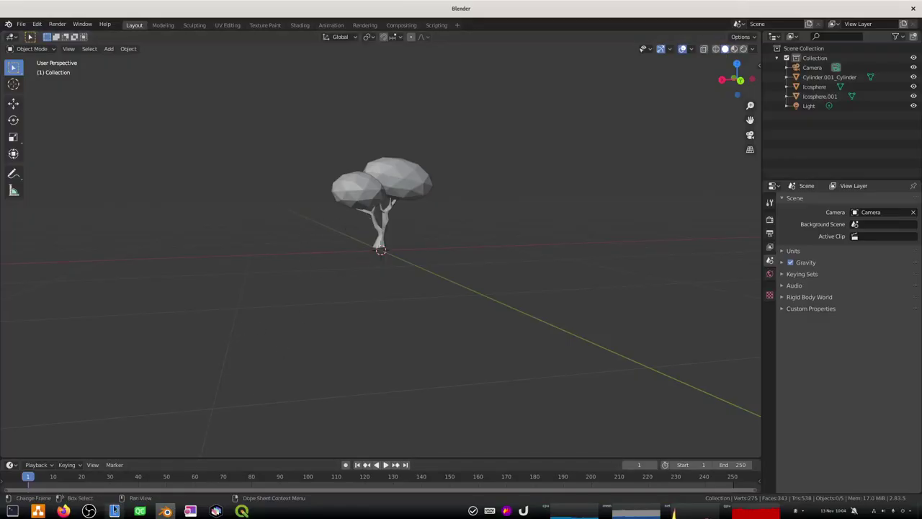
click(114, 510)
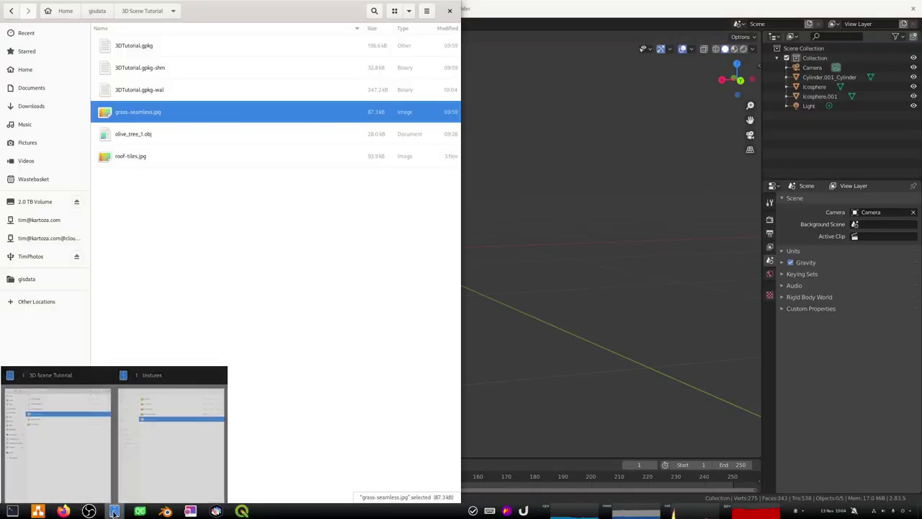
click(153, 177)
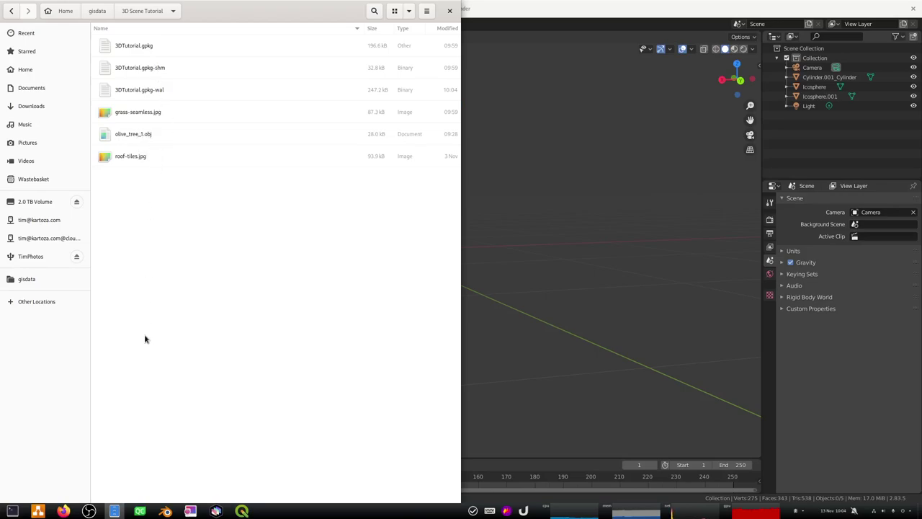
click(242, 511)
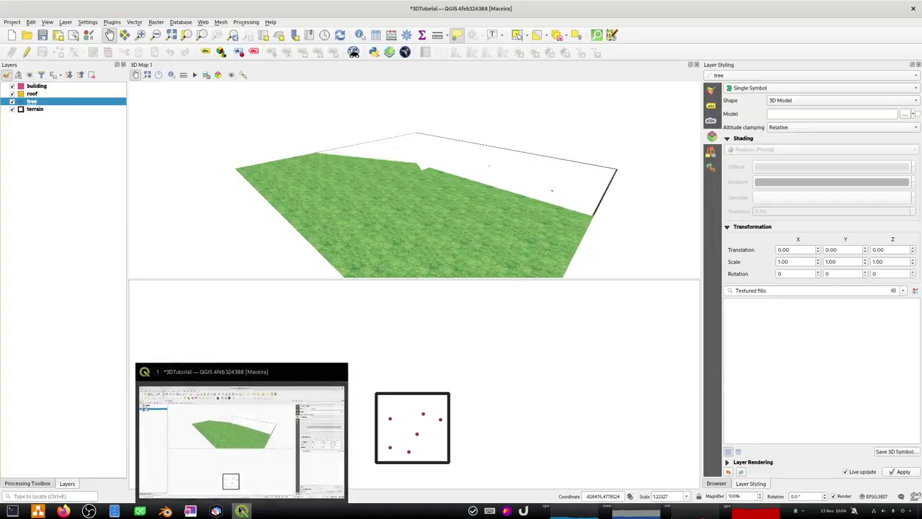
Step: Load olive_tree_1.obj from the 3D Scene Tutorial folder as the tree layer's 3D model
click(905, 115)
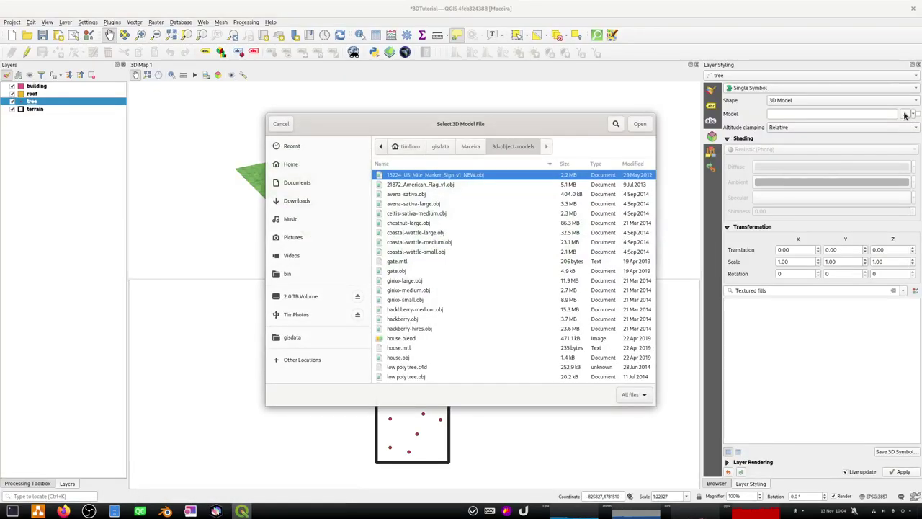
click(440, 147)
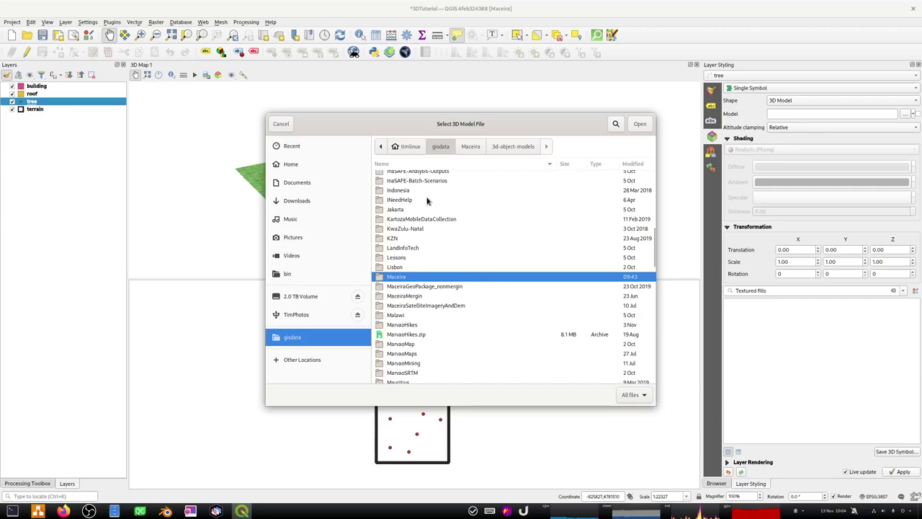
scroll(427, 201, up, 10)
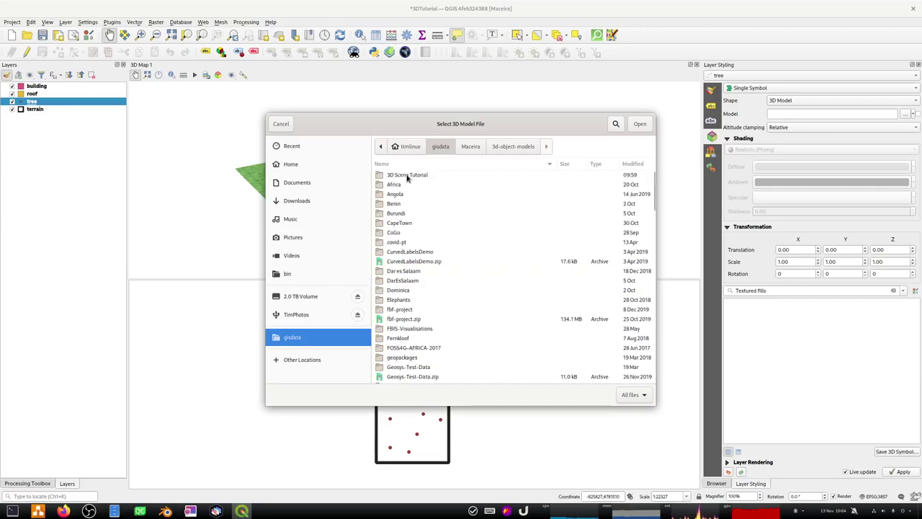
double_click(407, 175)
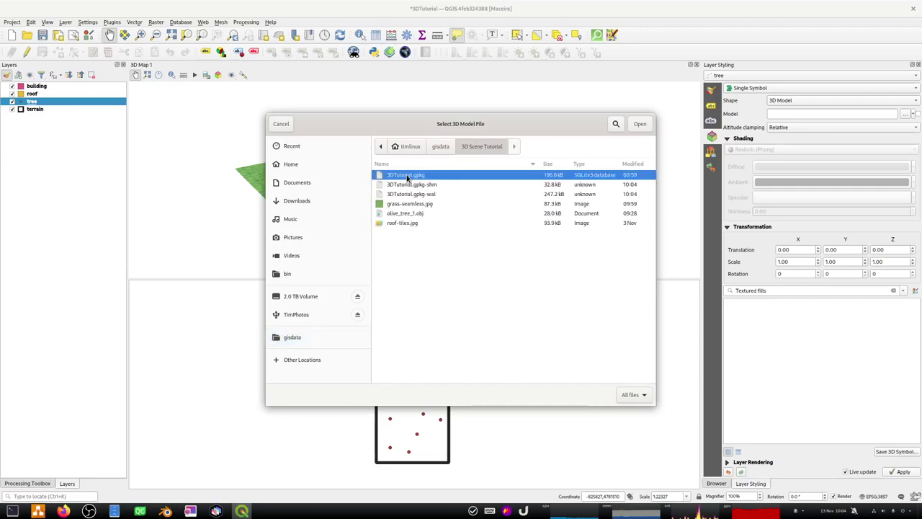
double_click(400, 213)
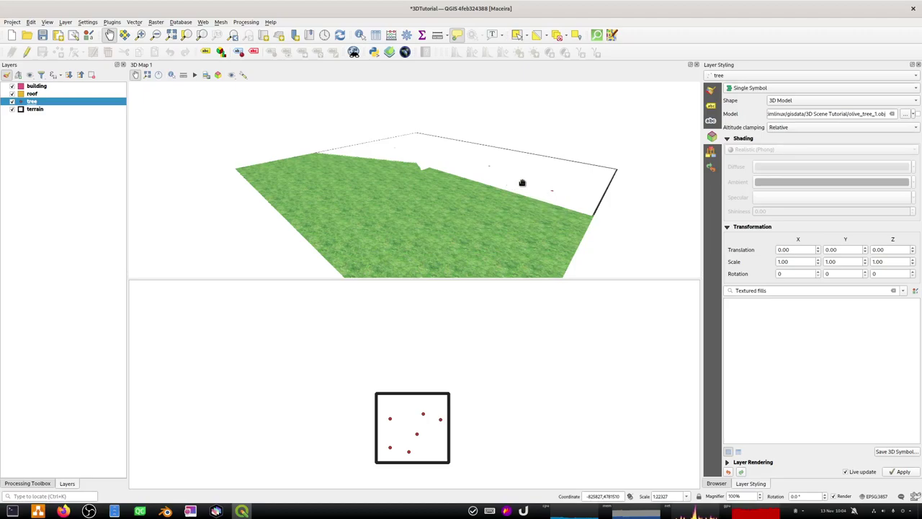
Step: Set the tree model's scale to 5 in X, Y and Z and apply the styling
click(796, 261)
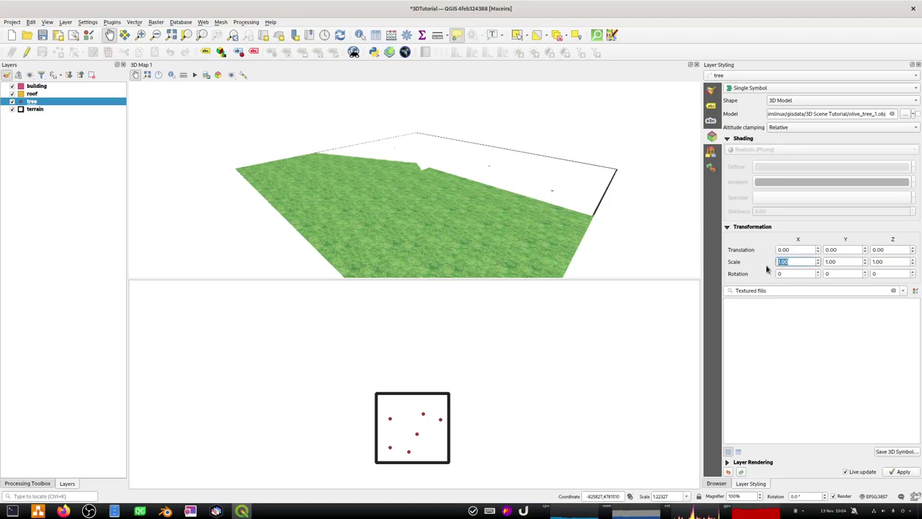
text(5)
key(Tab)
text(5)
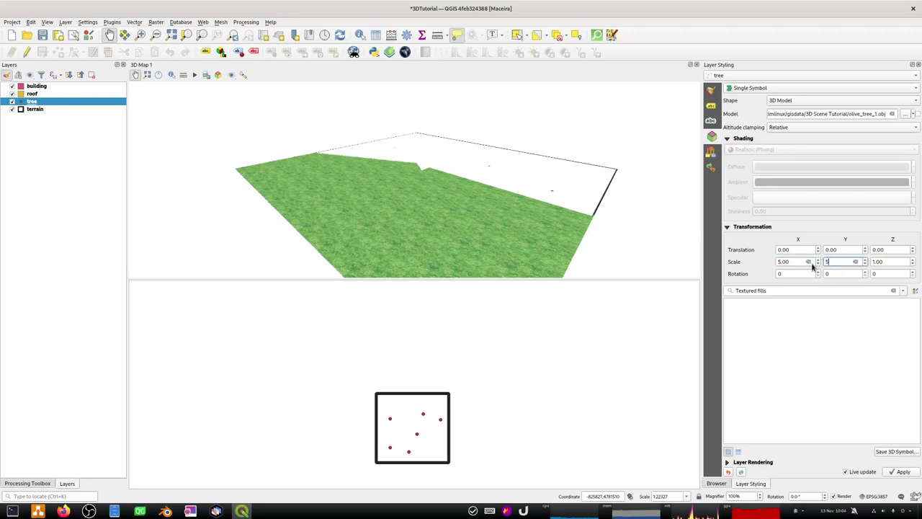
key(Tab)
text(5)
click(902, 472)
Step: Examine one of the olive tree models up close on the grass terrain in the 3D view
scroll(515, 187, up, 5)
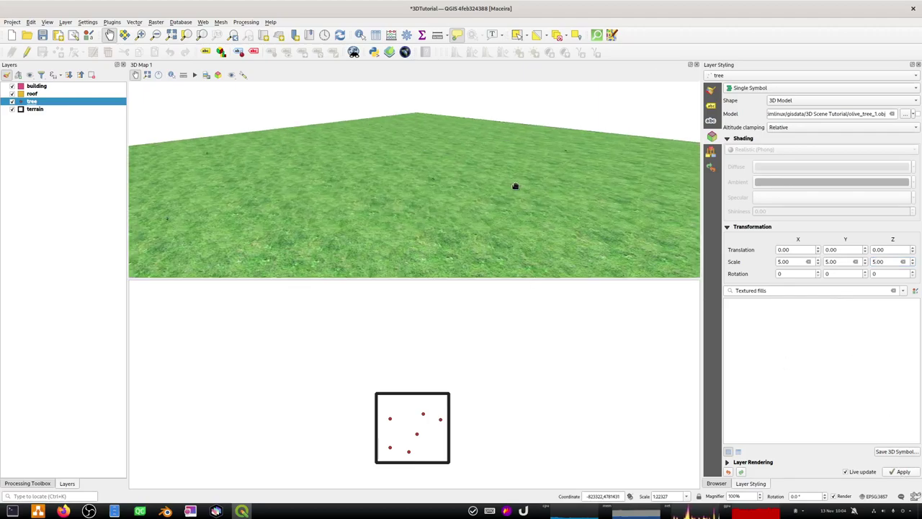
drag(558, 188, 461, 239)
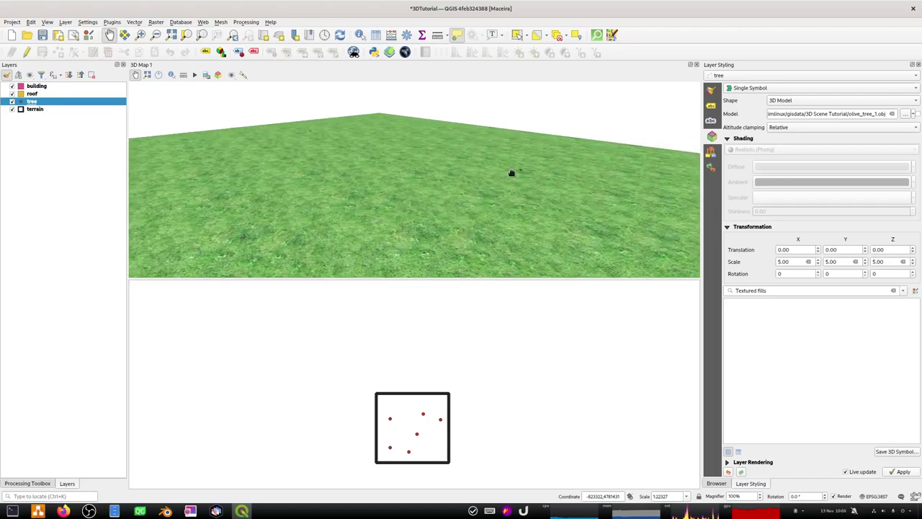
scroll(511, 173, up, 3)
drag(578, 181, 386, 189)
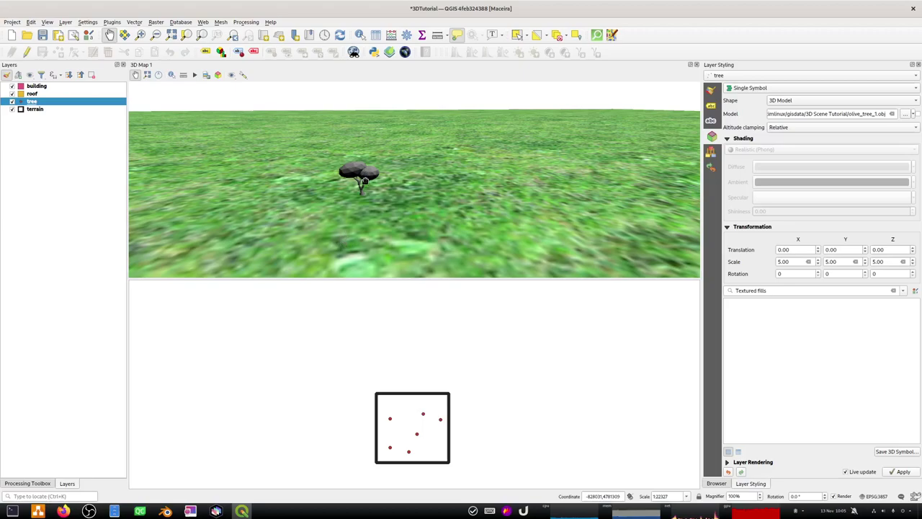
Step: Add a tree point with height 10 just east of the northernmost tree in the 2D map and save the layer edits
drag(407, 414, 395, 368)
scroll(395, 368, up, 2)
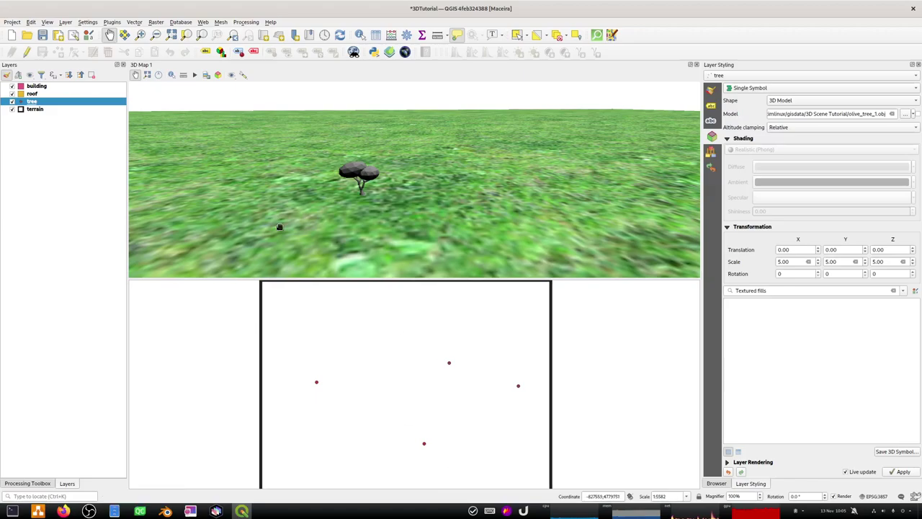
click(28, 53)
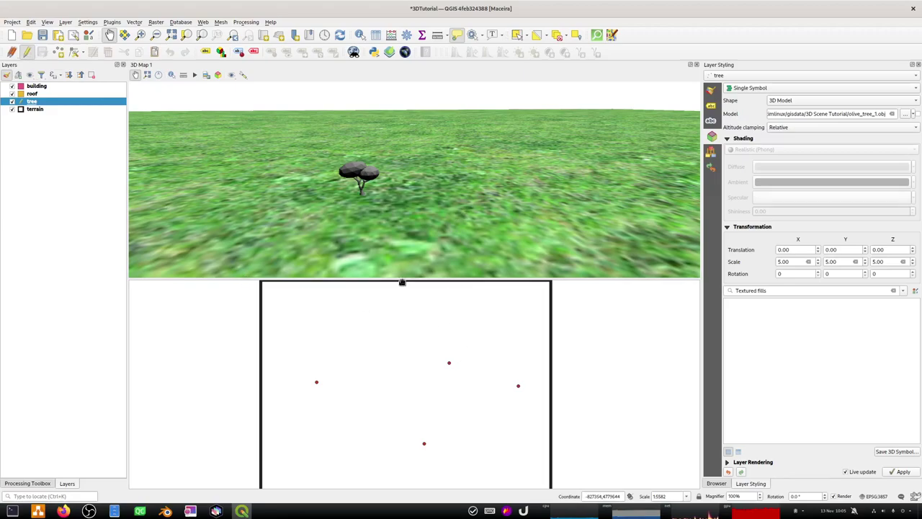
click(58, 53)
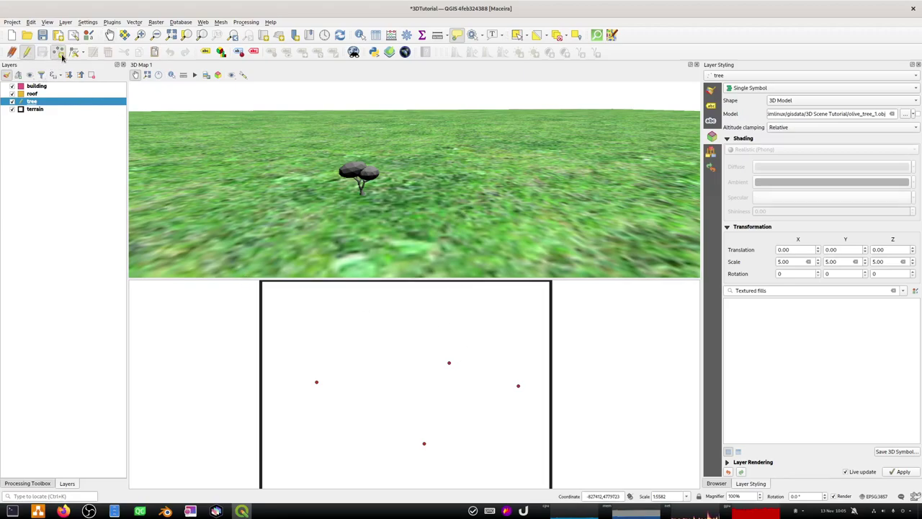
click(467, 363)
click(305, 338)
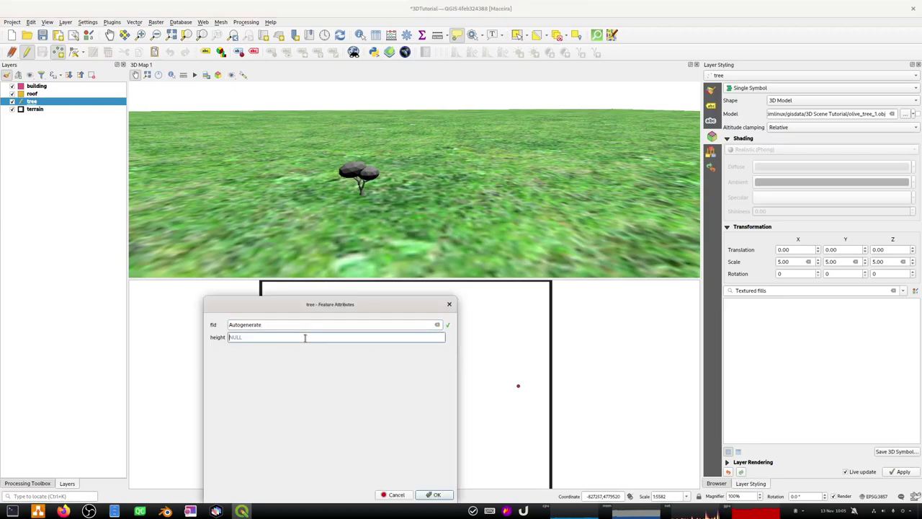
text(10)
click(432, 494)
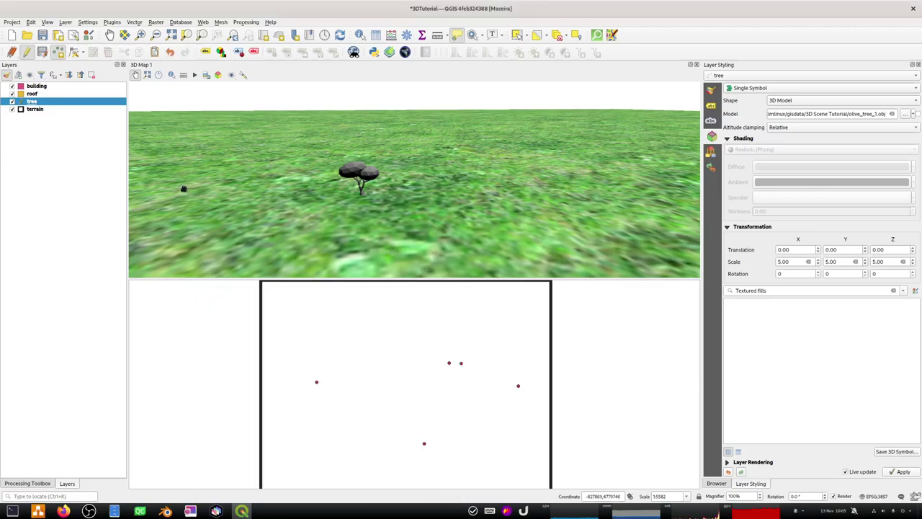
click(41, 52)
Step: Examine the size and distribution of the olive trees across the terrain in the 3D view from several distances and angles
scroll(378, 221, down, 5)
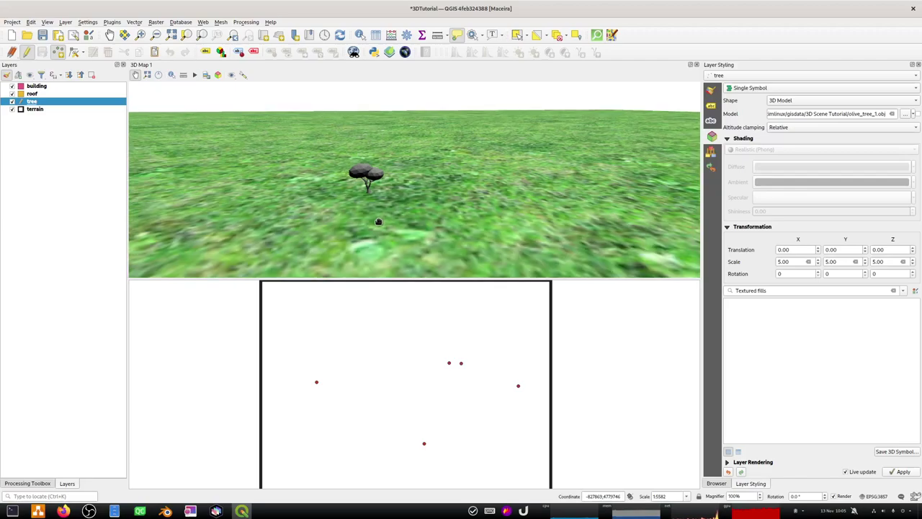
scroll(378, 221, down, 5)
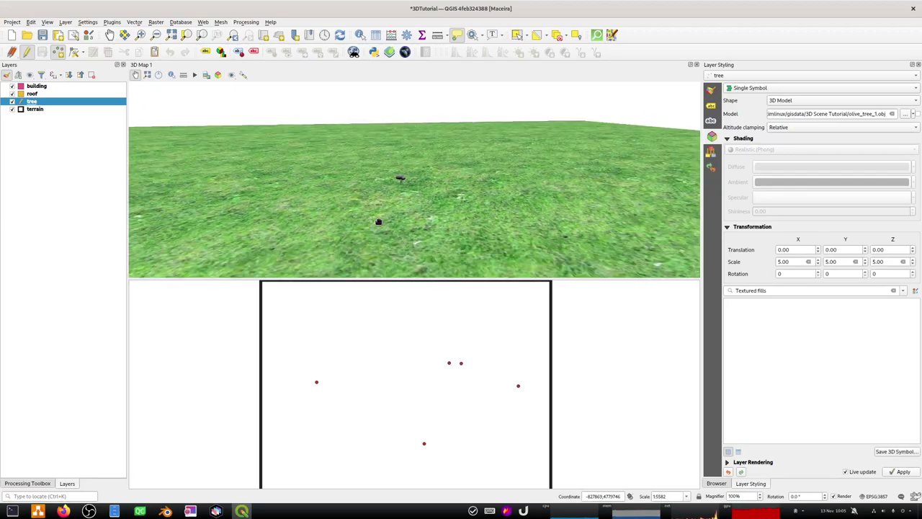
scroll(379, 221, down, 3)
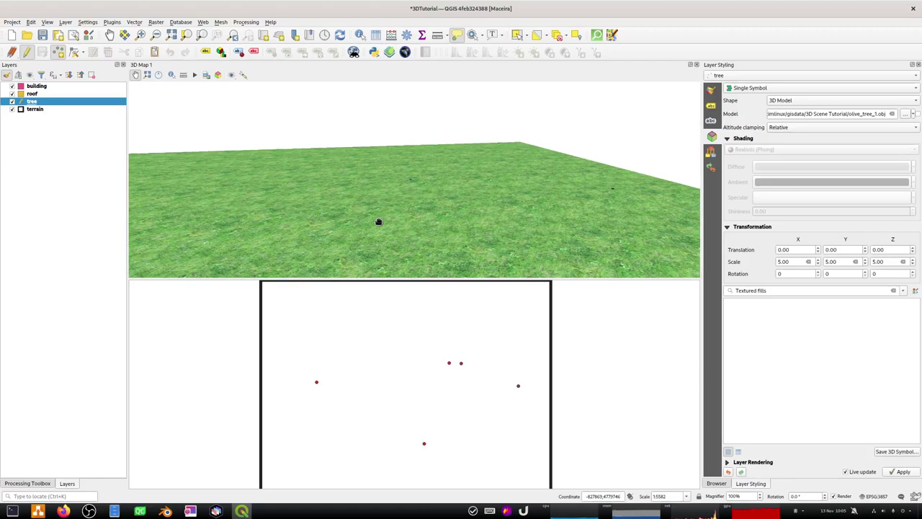
scroll(378, 221, down, 2)
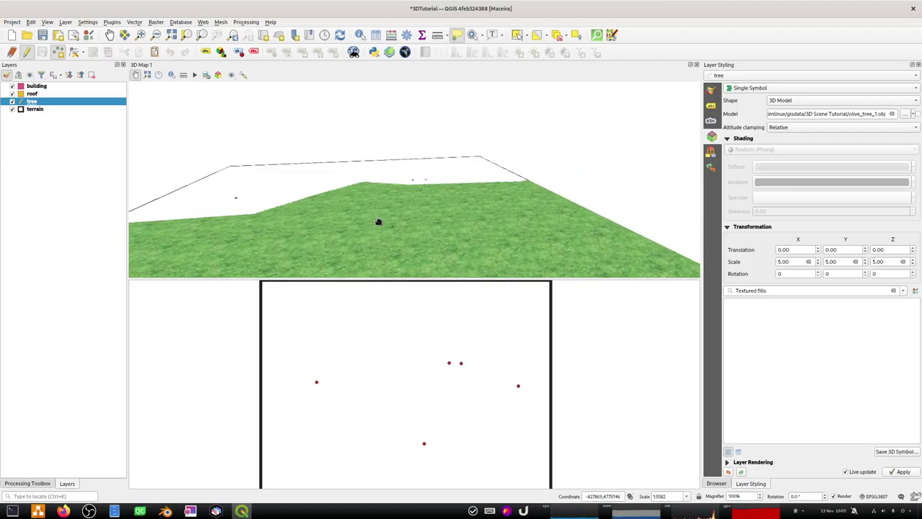
drag(375, 231, 427, 179)
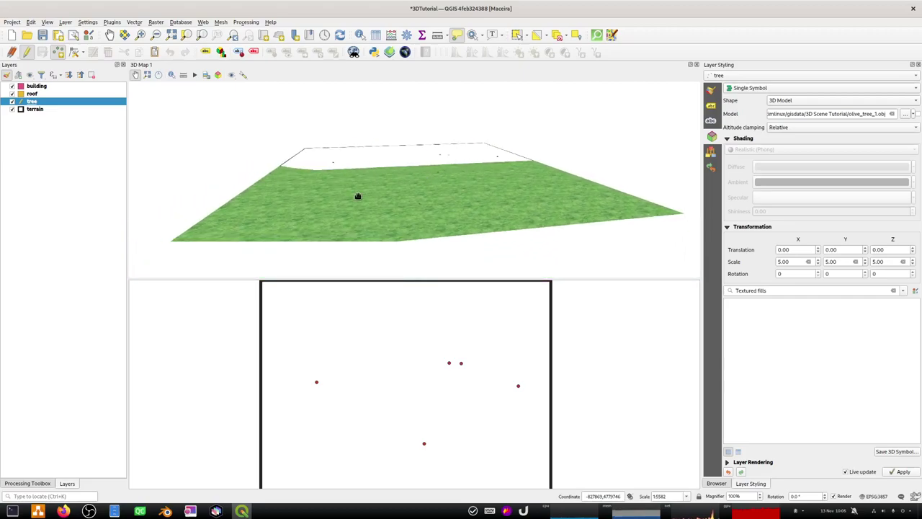
drag(358, 196, 376, 209)
drag(436, 196, 373, 307)
scroll(401, 202, up, 3)
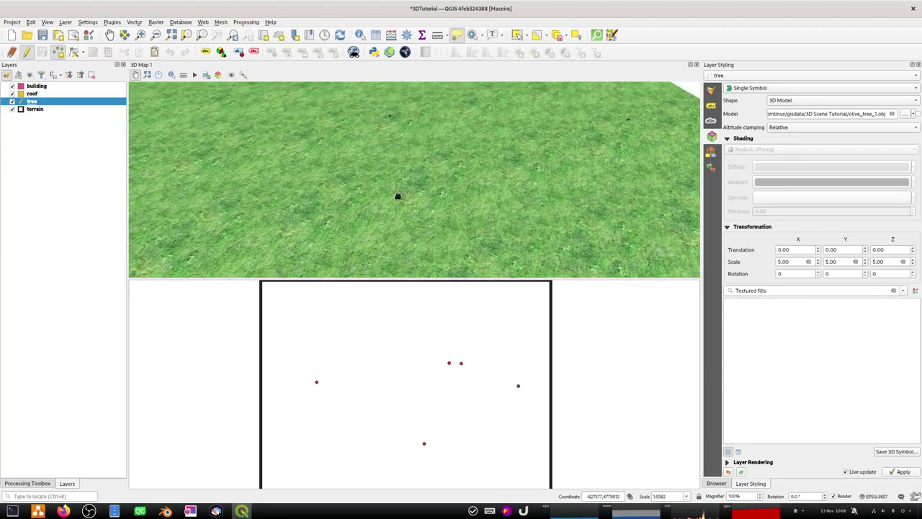
drag(397, 196, 381, 178)
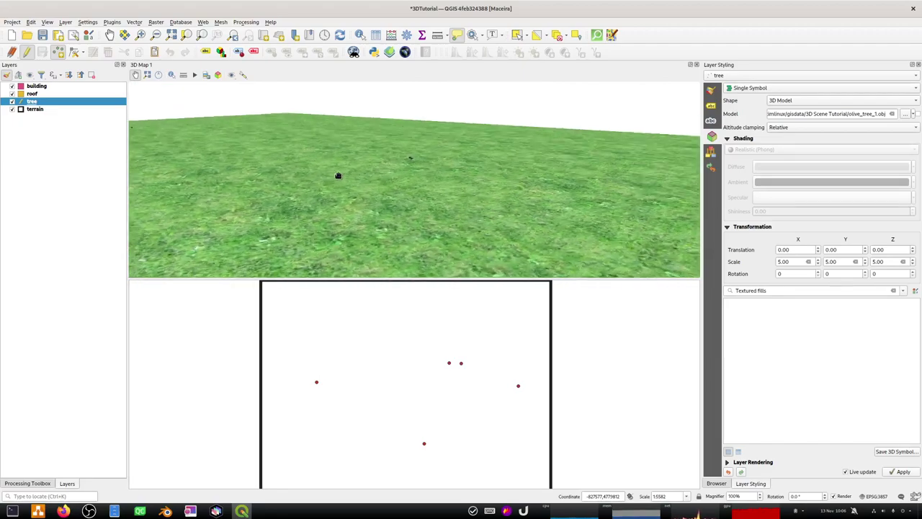
drag(338, 175, 228, 175)
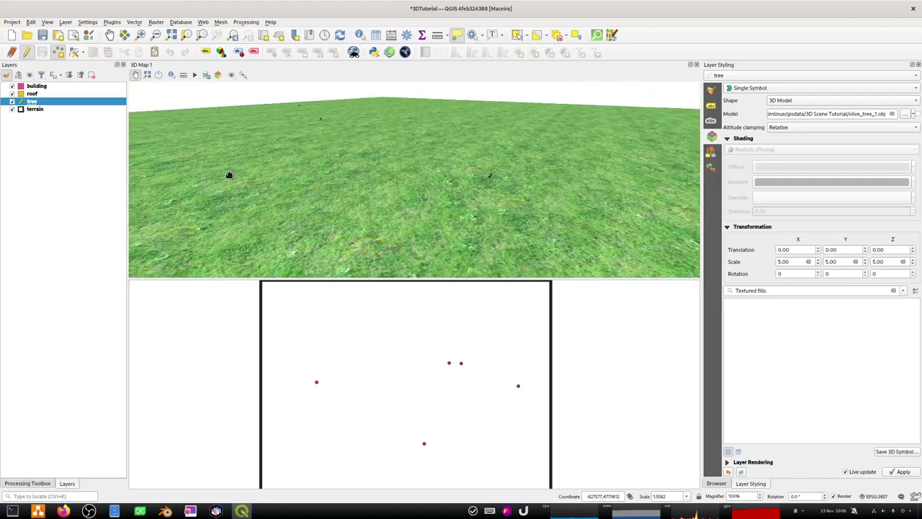
drag(291, 139, 458, 137)
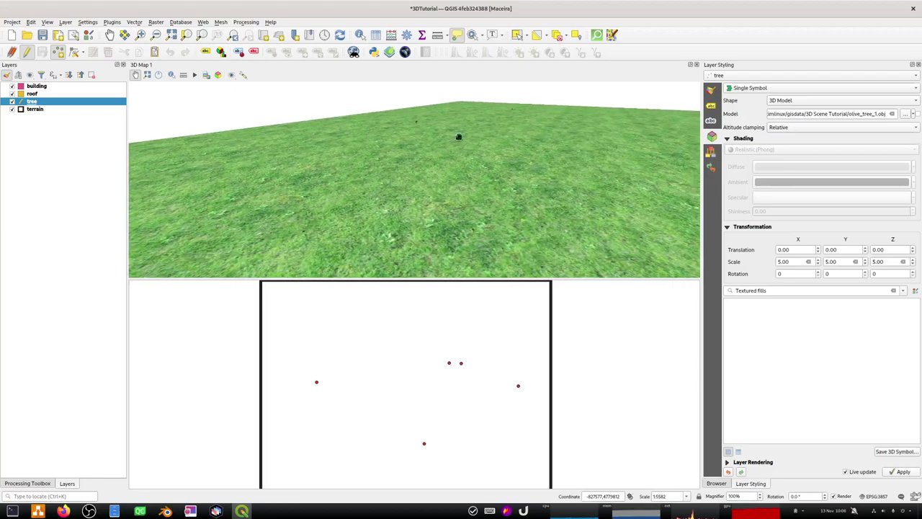
Step: Set the tree model's scale to 50 in X, Y and Z, check the trees in 3D and save the project
drag(791, 261, 776, 261)
text(50)
click(839, 261)
text(0)
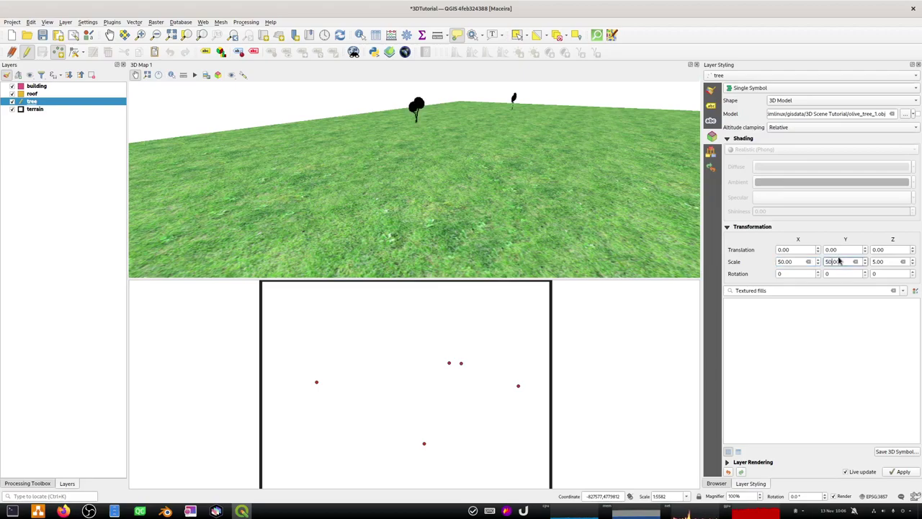
click(877, 262)
text(0)
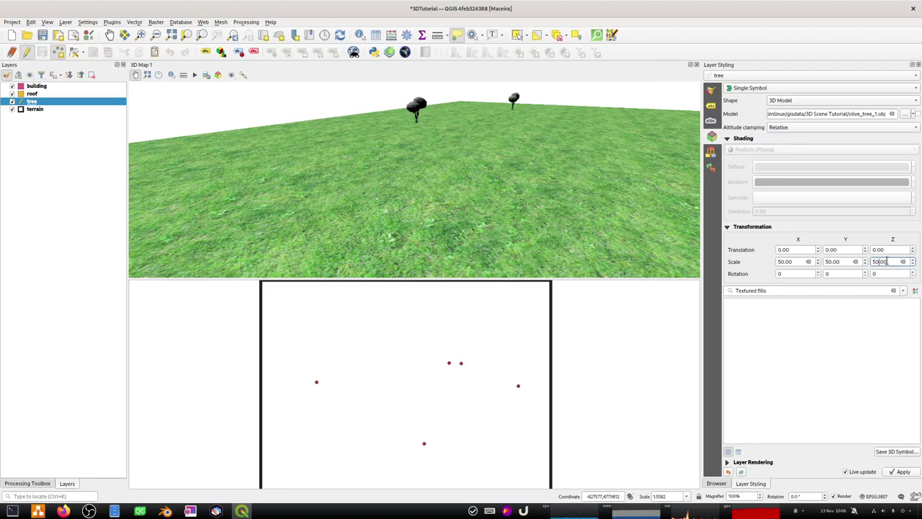
drag(571, 179, 533, 210)
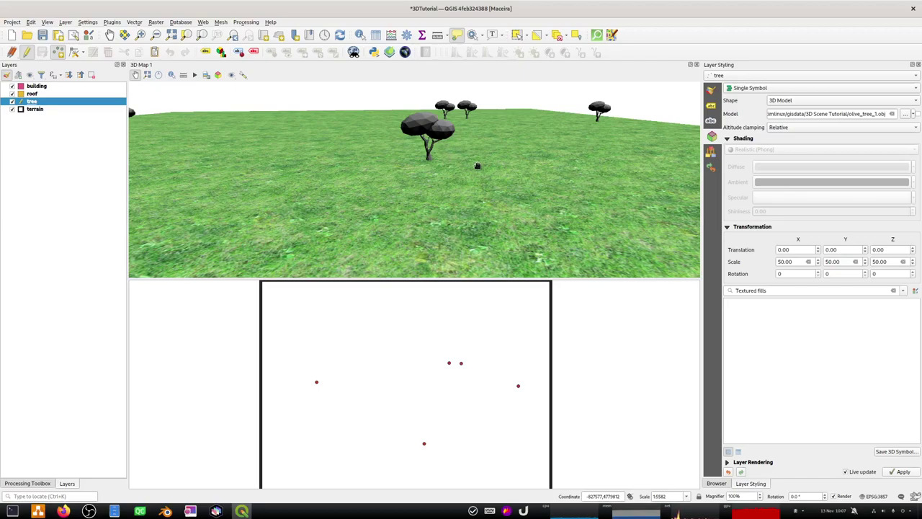
drag(477, 166, 414, 172)
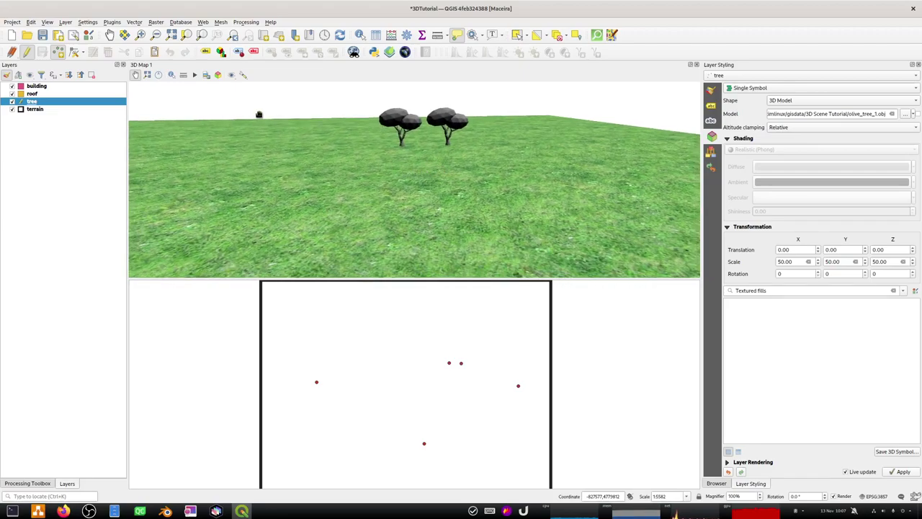
click(43, 35)
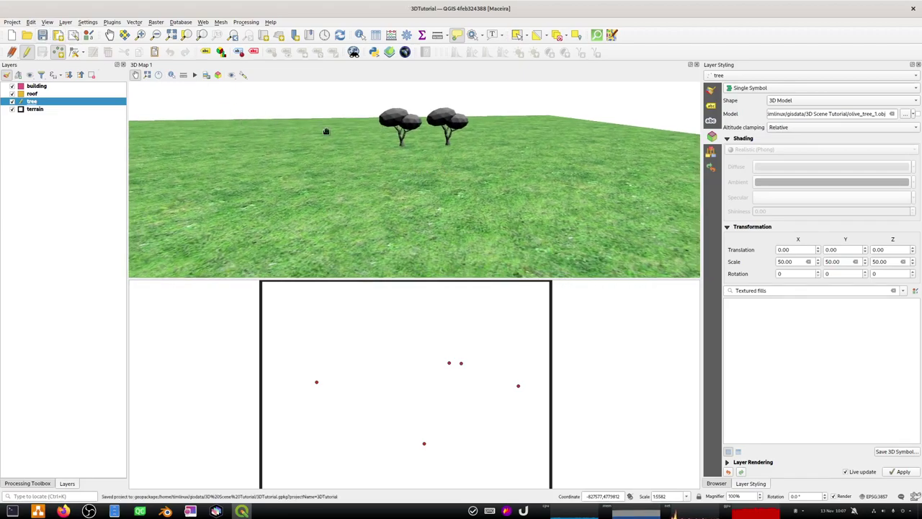
Step: Turn on shadows in the 3D view and check them around the pair of neighbouring trees
drag(436, 148, 303, 144)
drag(533, 172, 496, 175)
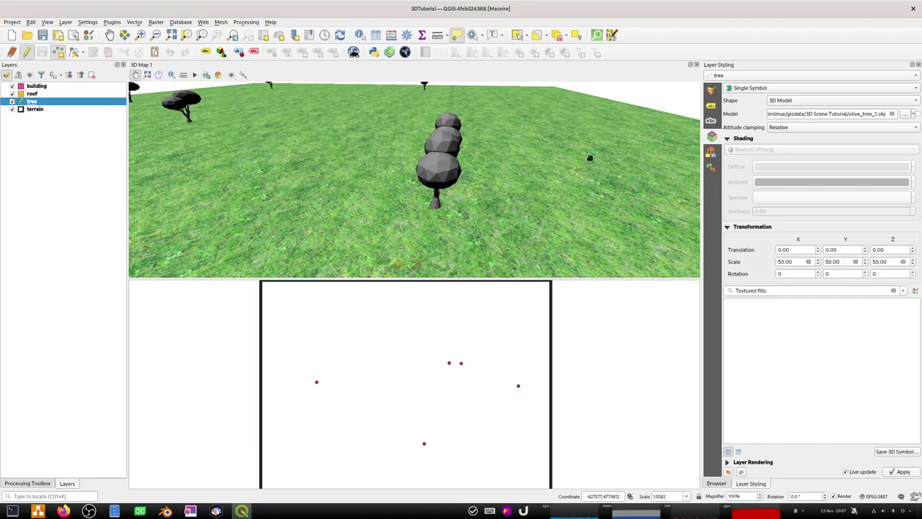
drag(550, 163, 431, 167)
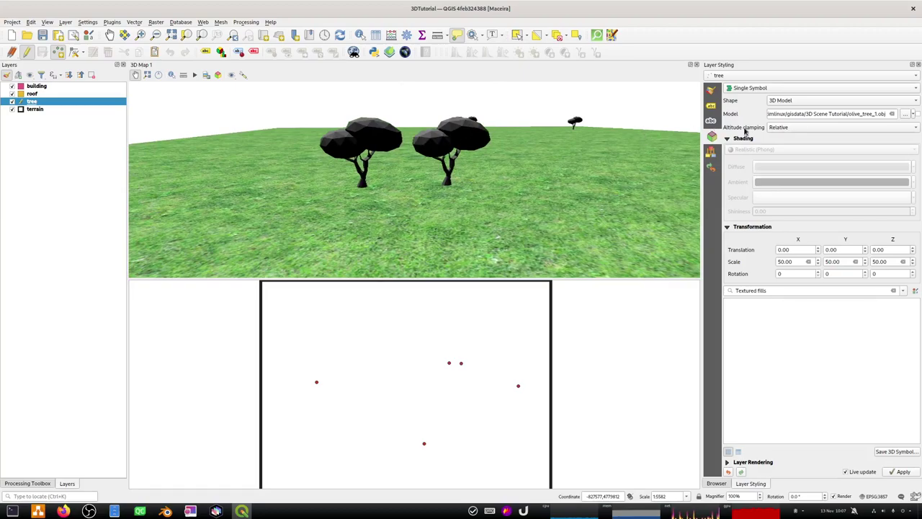
click(244, 75)
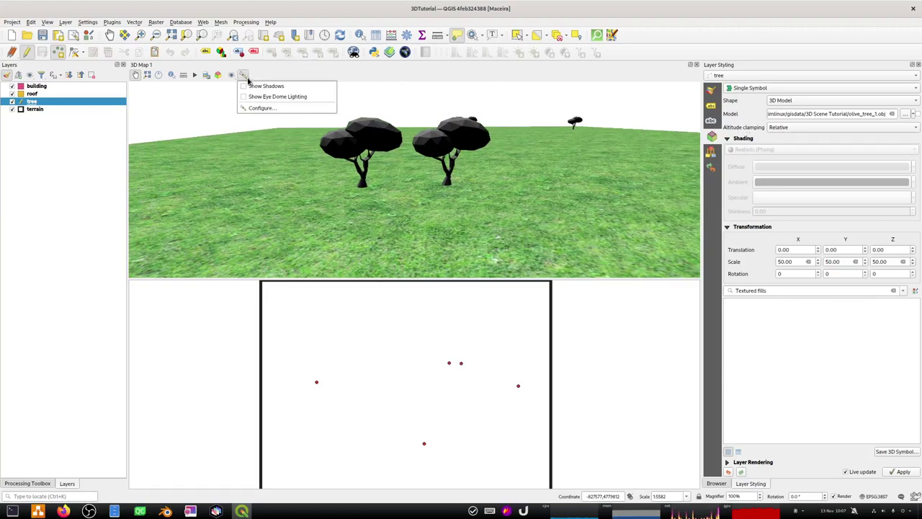
click(246, 87)
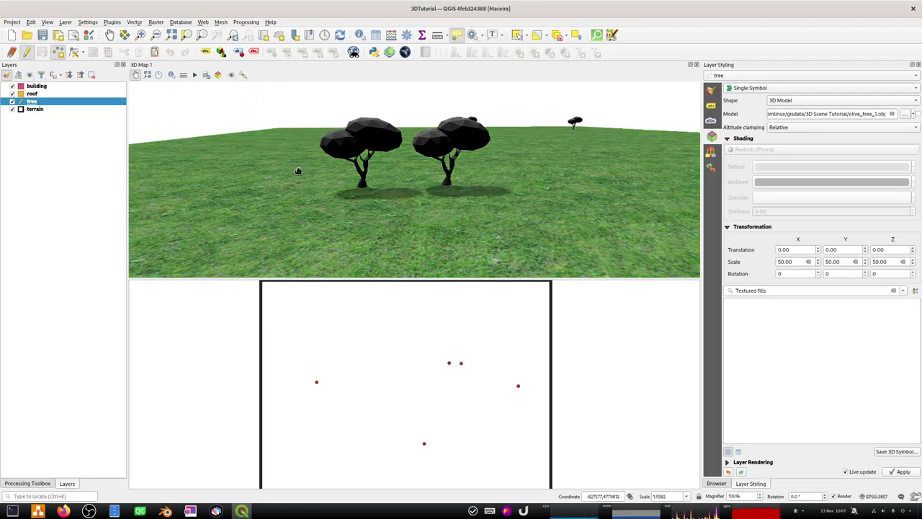
middle_drag(298, 171, 391, 169)
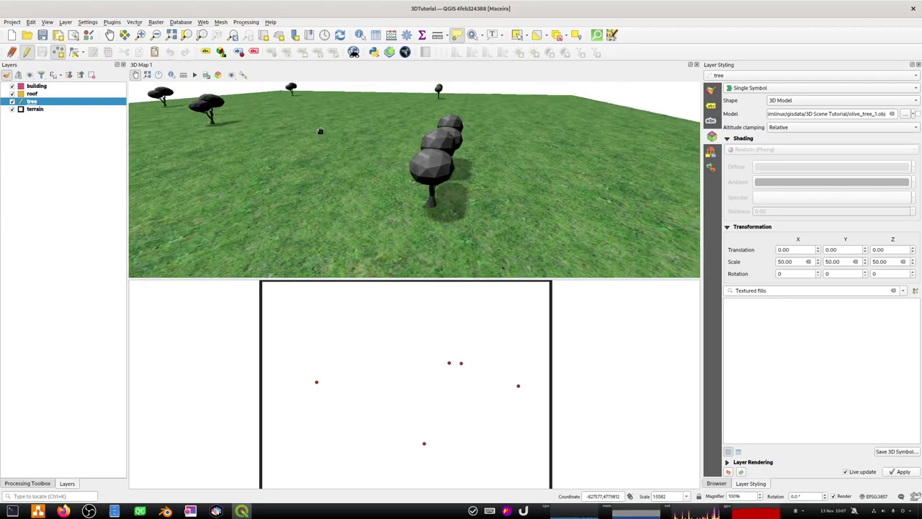
Step: Try out eye dome lighting on the trees and their shadows in the 3D view, and turn it off again
click(244, 77)
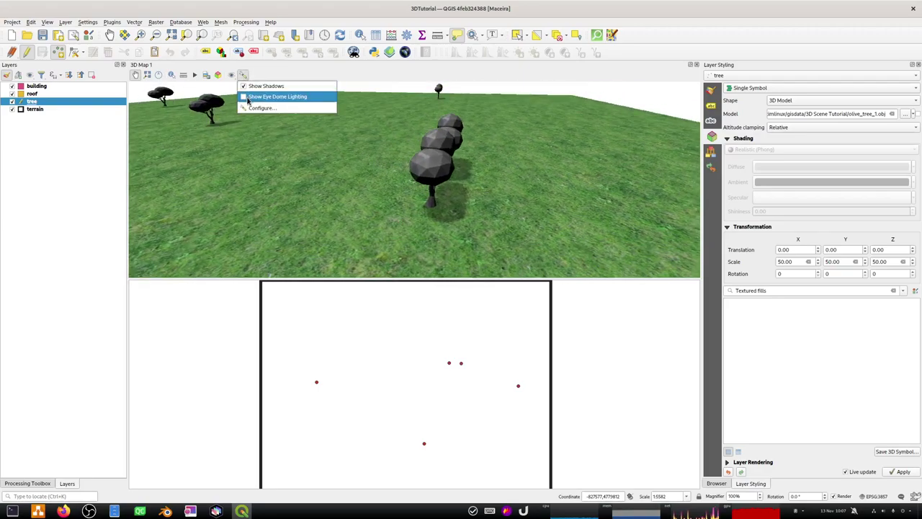
click(246, 97)
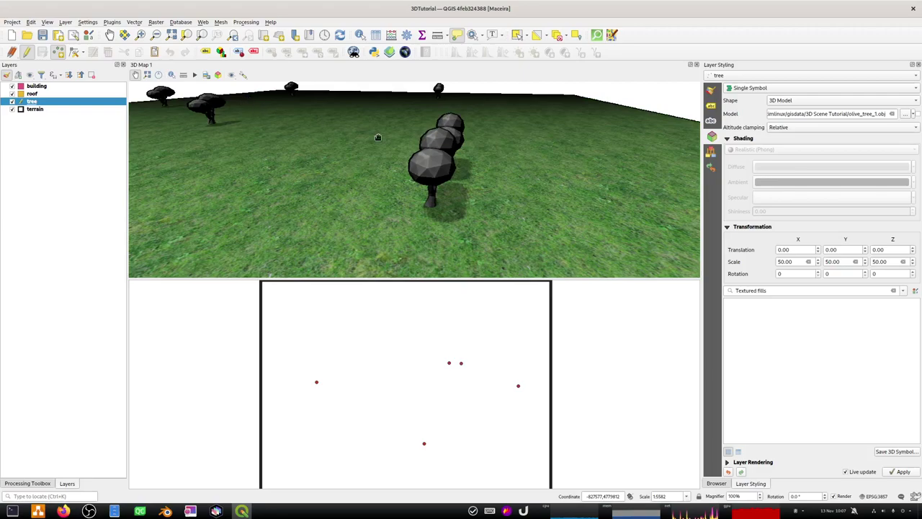
middle_drag(476, 181, 404, 179)
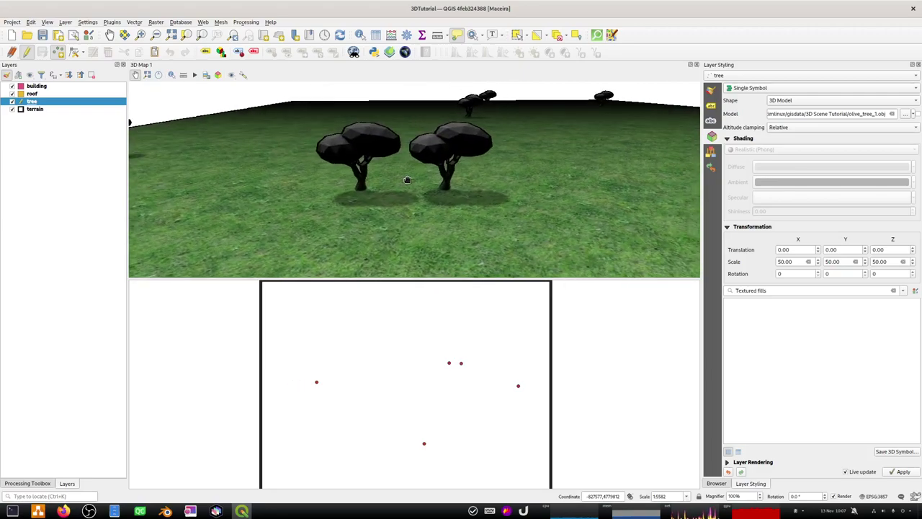
click(243, 75)
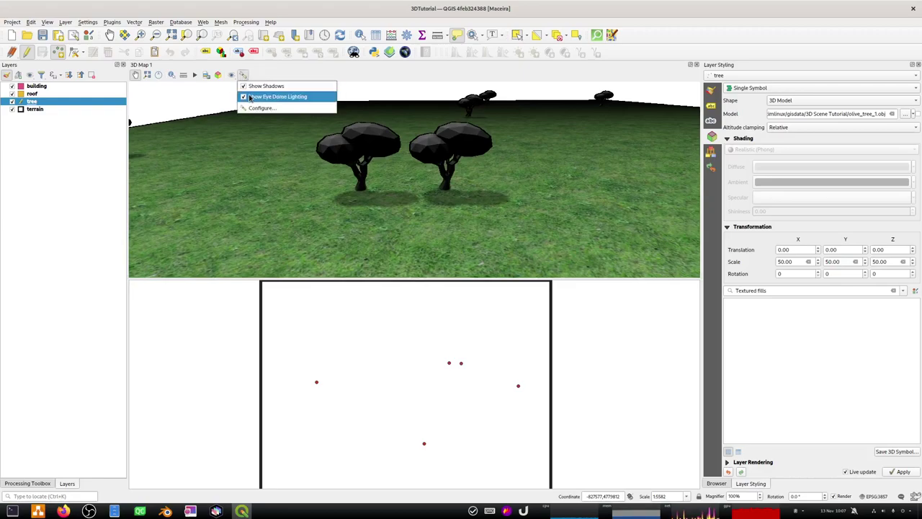
click(251, 96)
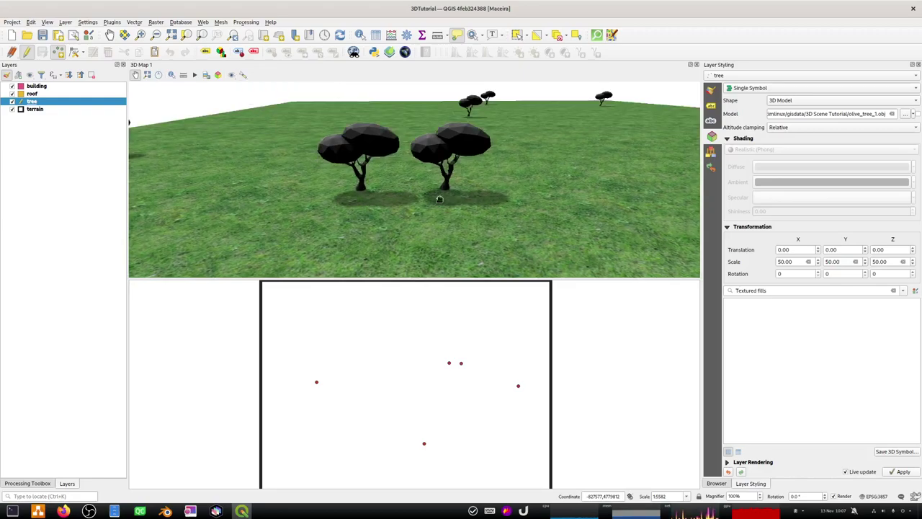
drag(438, 199, 435, 159)
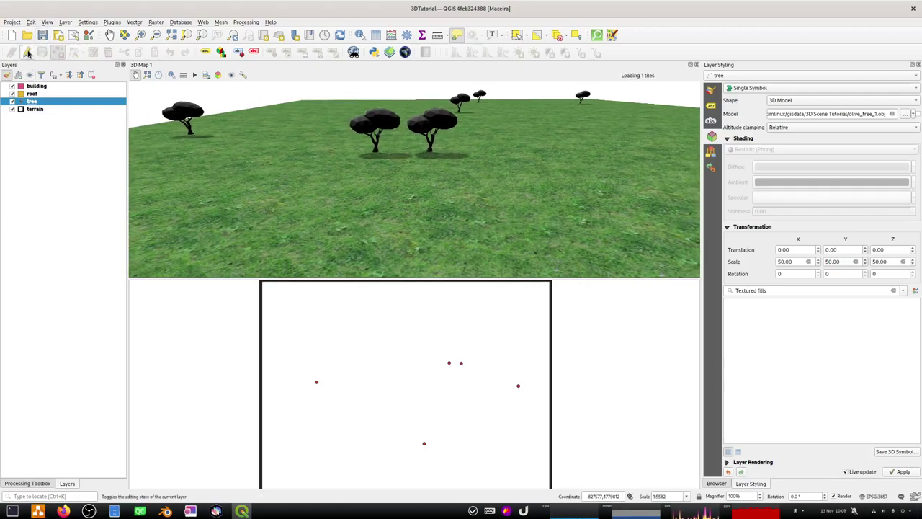
Step: Save the project and start editing the building layer
click(43, 35)
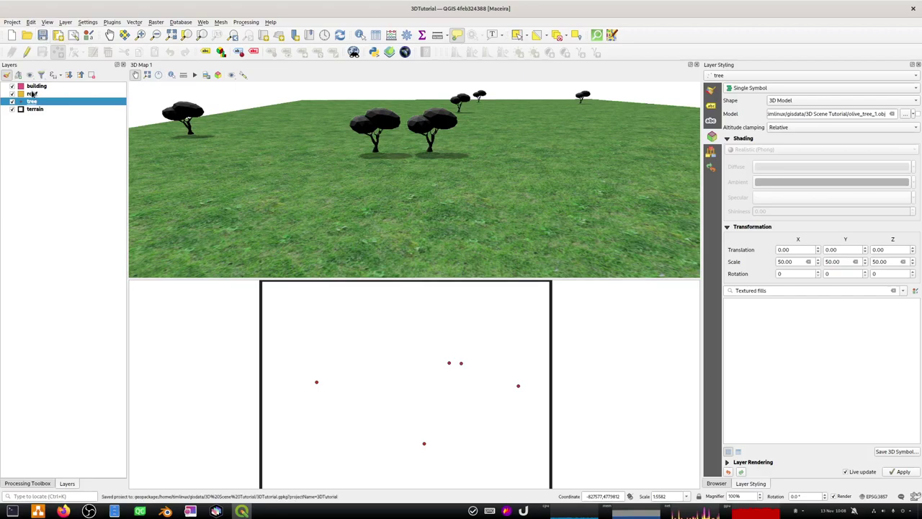
click(36, 87)
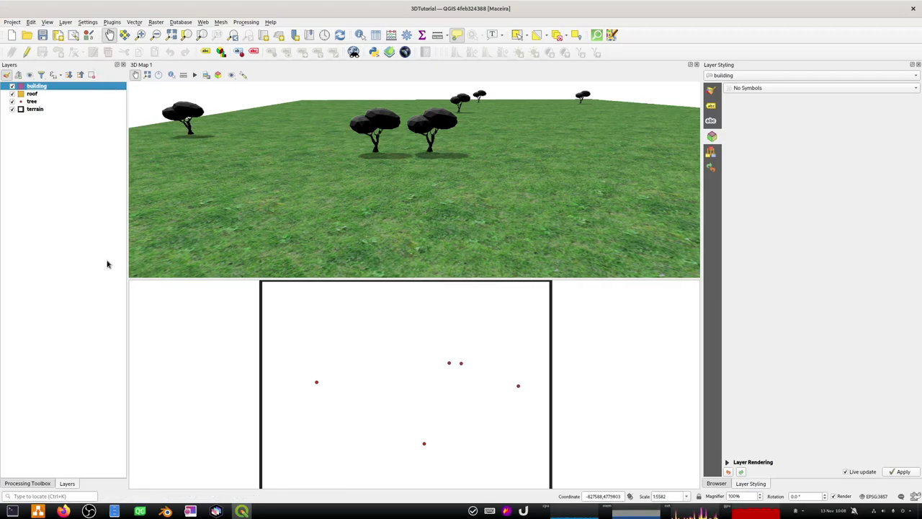
click(26, 51)
Step: Try to draw a building rectangle from its center just northwest of the pair of neighbouring trees
click(31, 22)
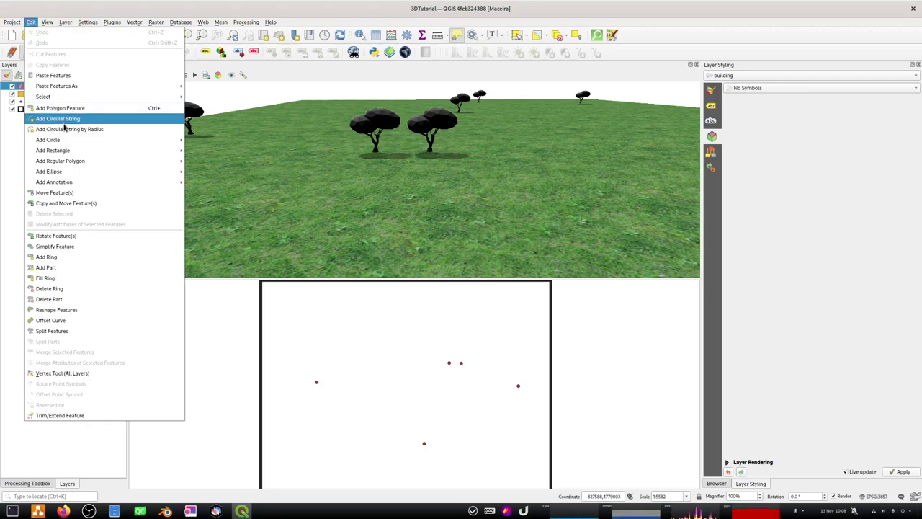
mouse_move(81, 152)
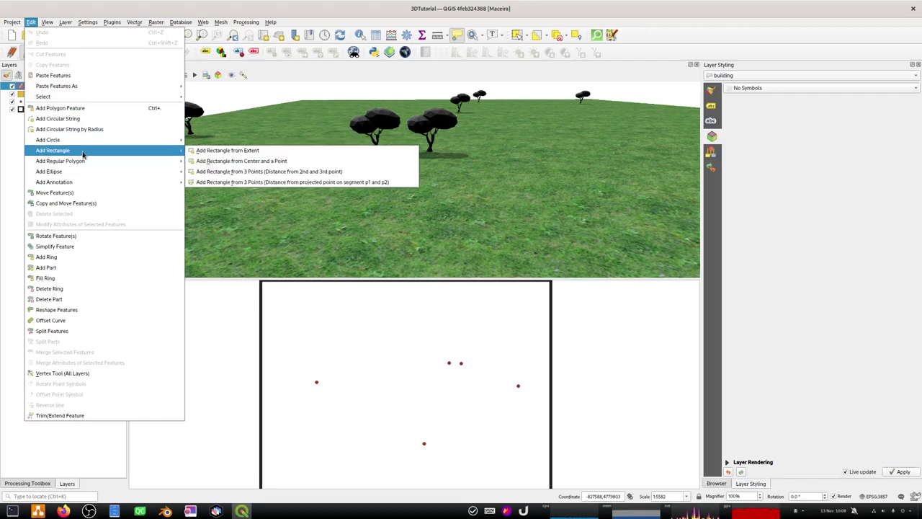
click(232, 161)
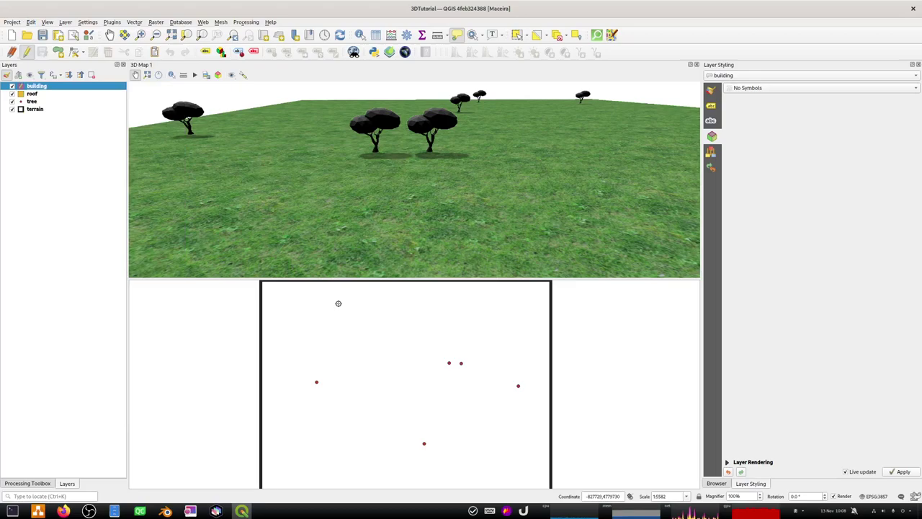
click(430, 352)
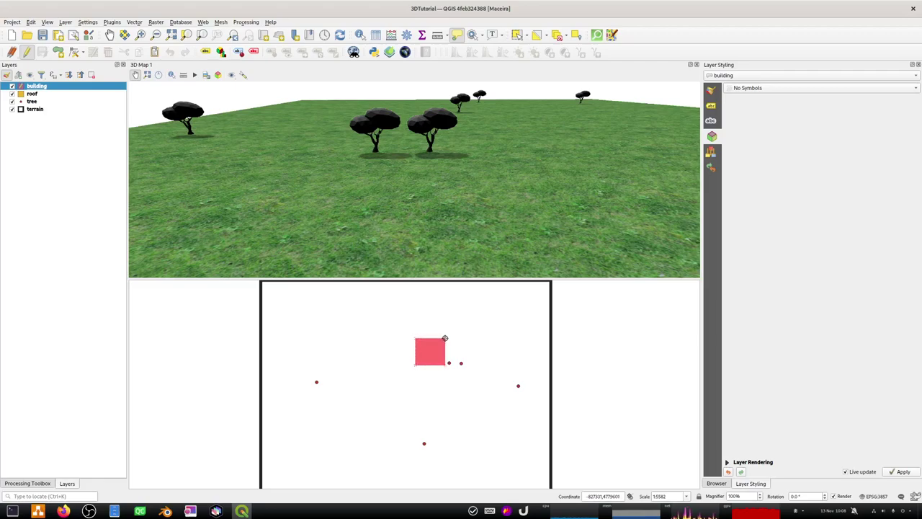
Step: Show the Advanced Digitizing toolbar and panel, and enable the advanced digitizing tools
right_click(663, 38)
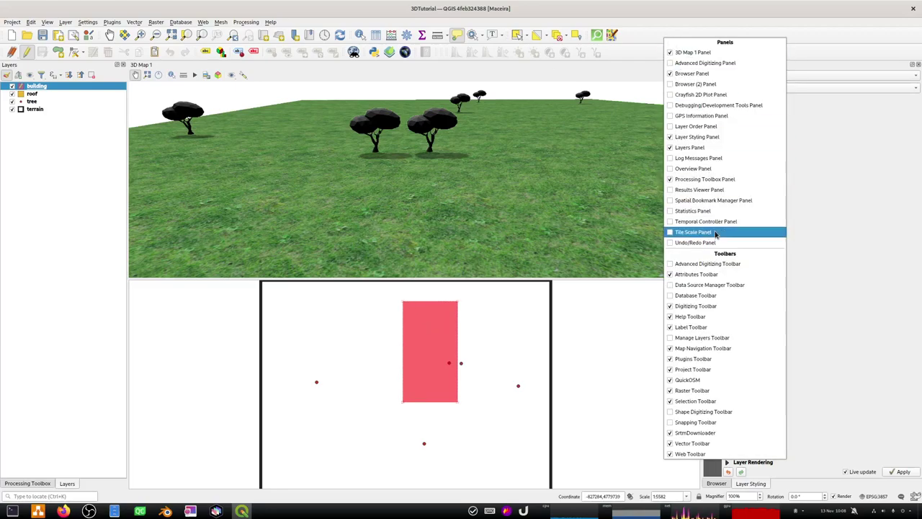
click(693, 266)
right_click(673, 39)
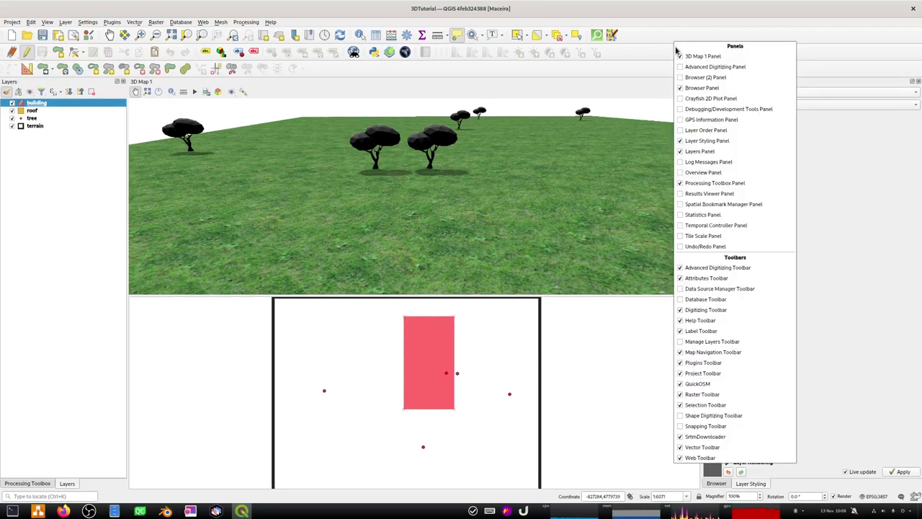
click(713, 66)
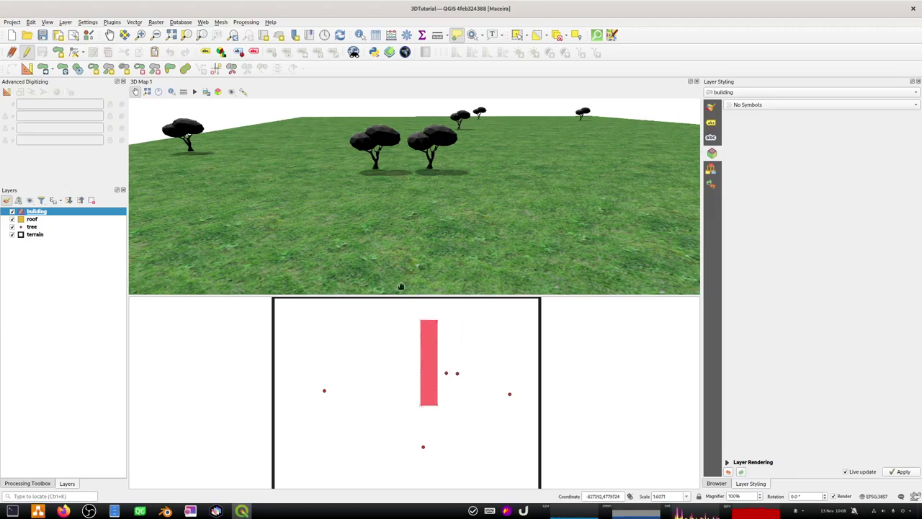
click(10, 93)
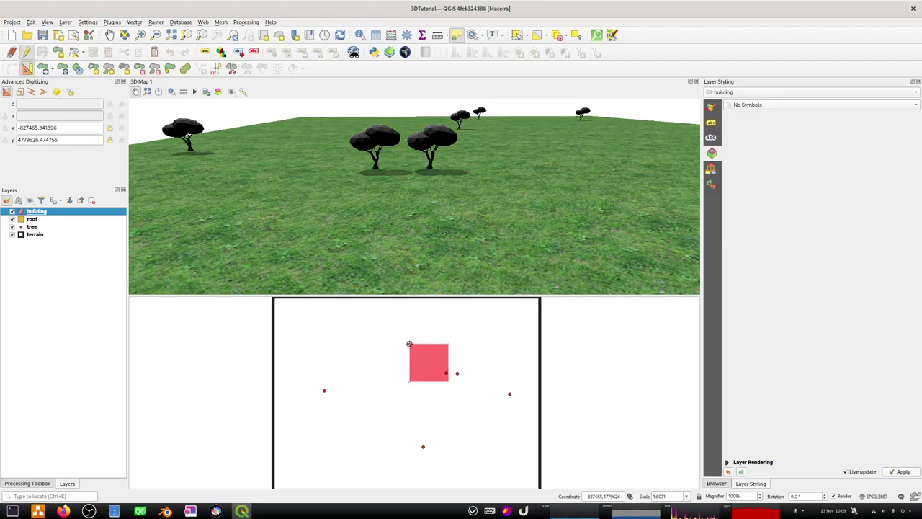
Step: Try to draw a center-based building rectangle west of the neighbouring trees with the distance locked at 100
click(420, 345)
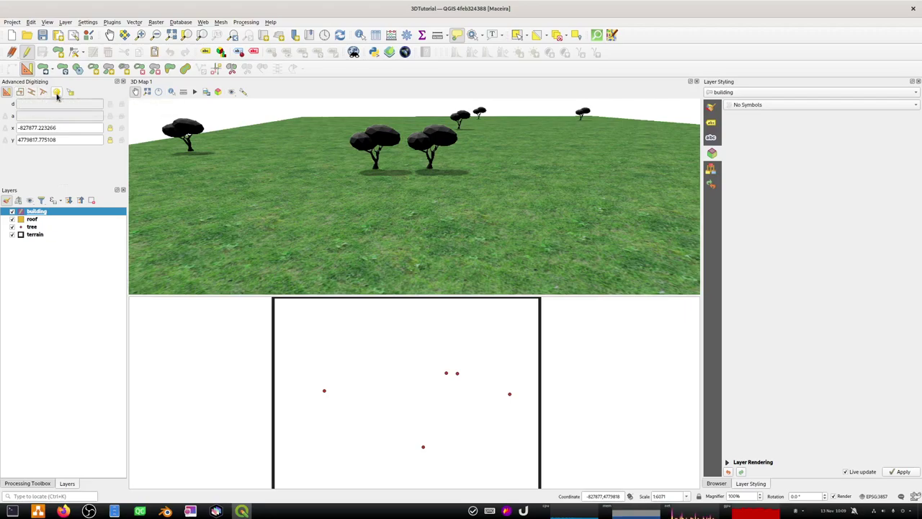
click(405, 371)
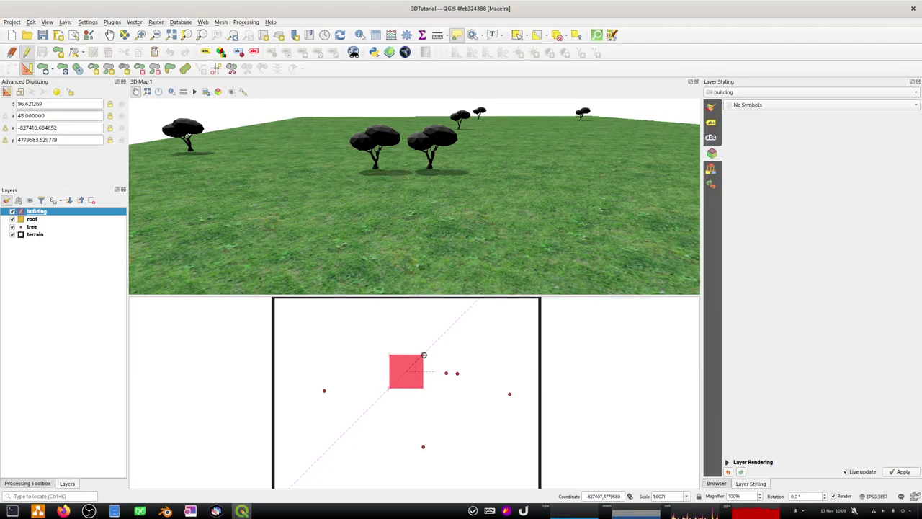
click(48, 104)
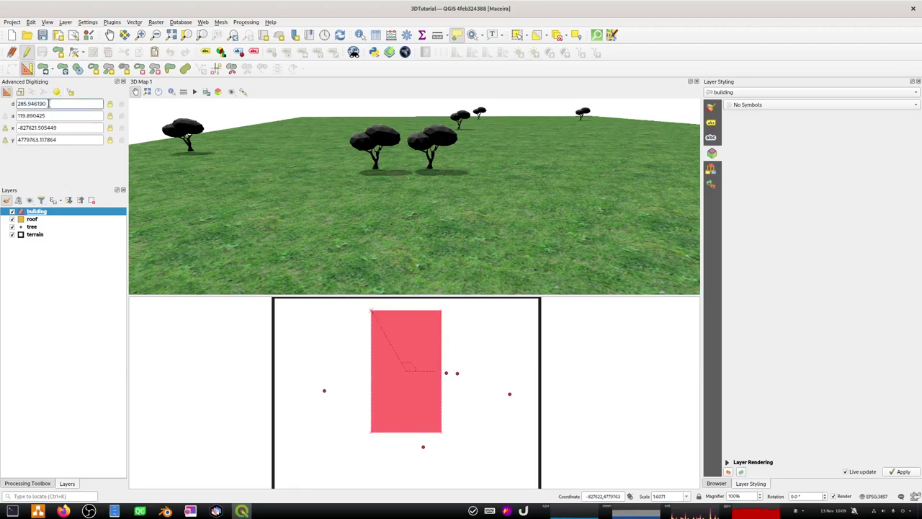
triple_click(48, 104)
text(100)
click(110, 105)
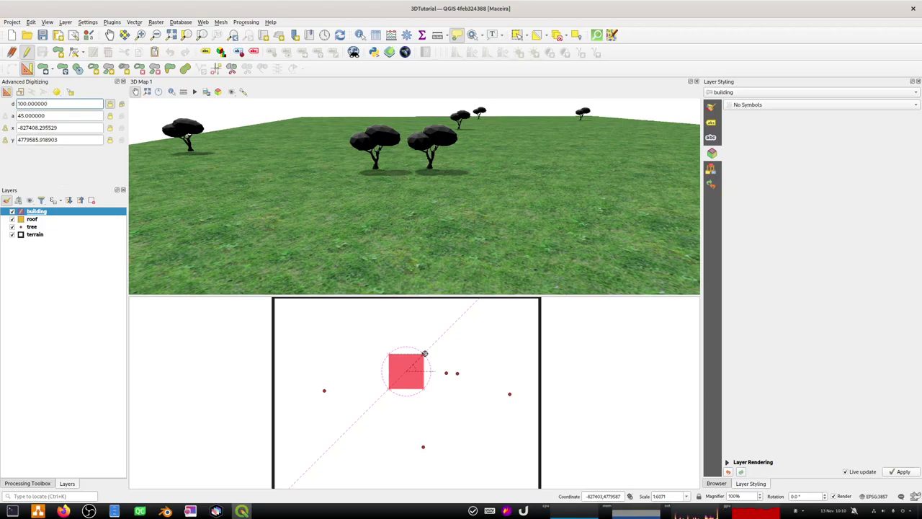
Step: Try a building rectangle from 3 points (distance from 2nd and 3rd point), with a first side 100 long running north
click(31, 22)
mouse_move(94, 149)
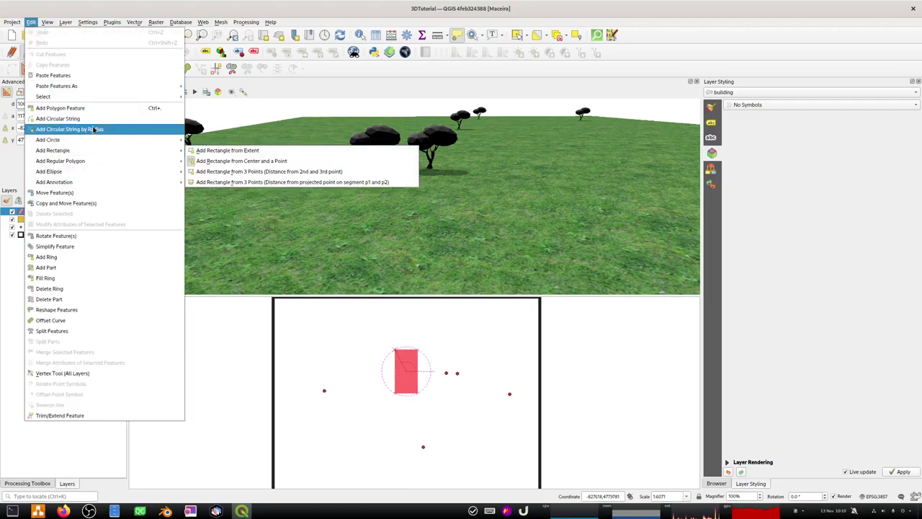
click(239, 173)
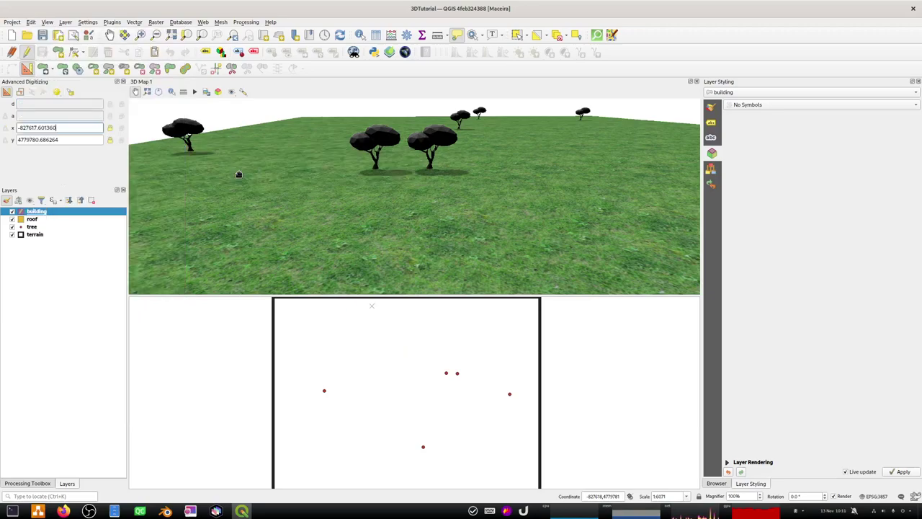
click(430, 362)
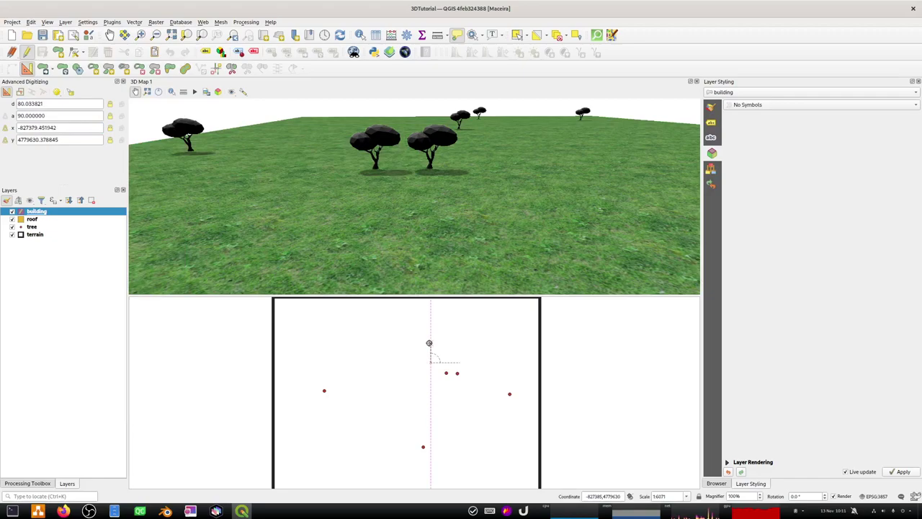
text(d)
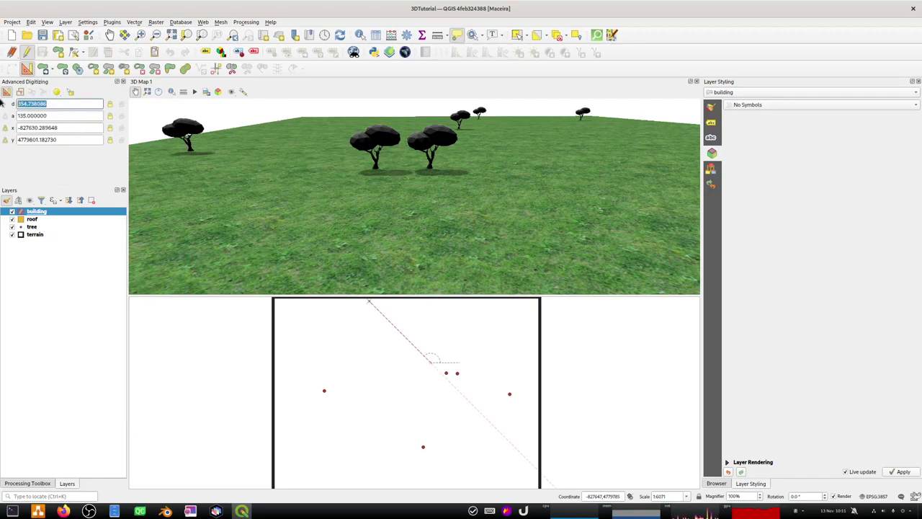
text(100)
click(109, 103)
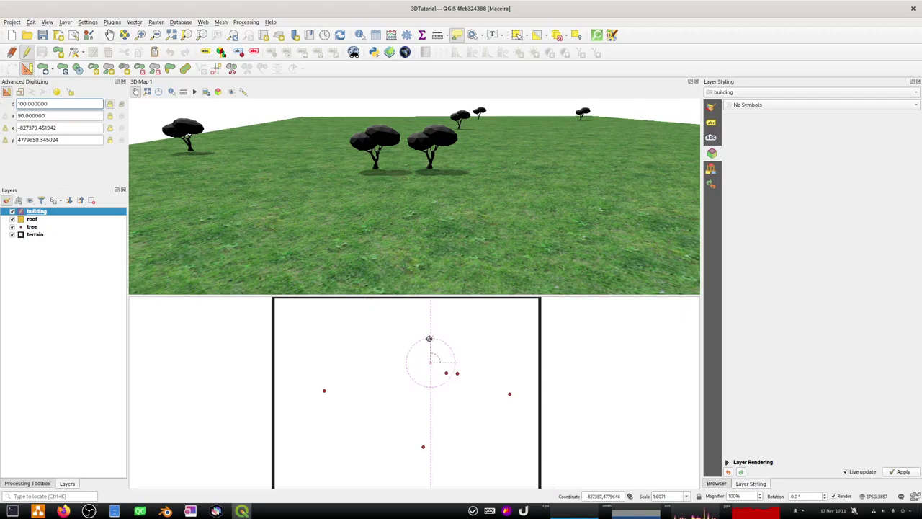
click(430, 337)
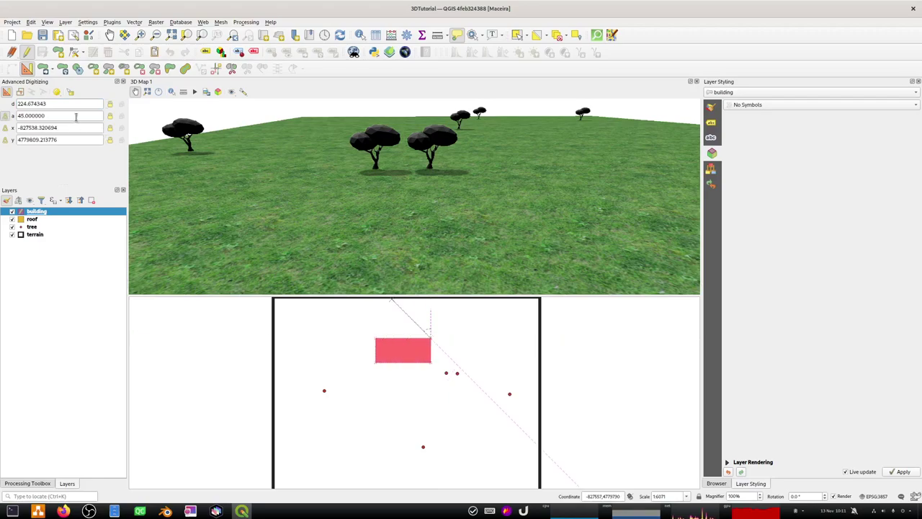
Step: Try to constrain the three-point rectangle's remaining point to a distance of 100
click(53, 103)
text(10)
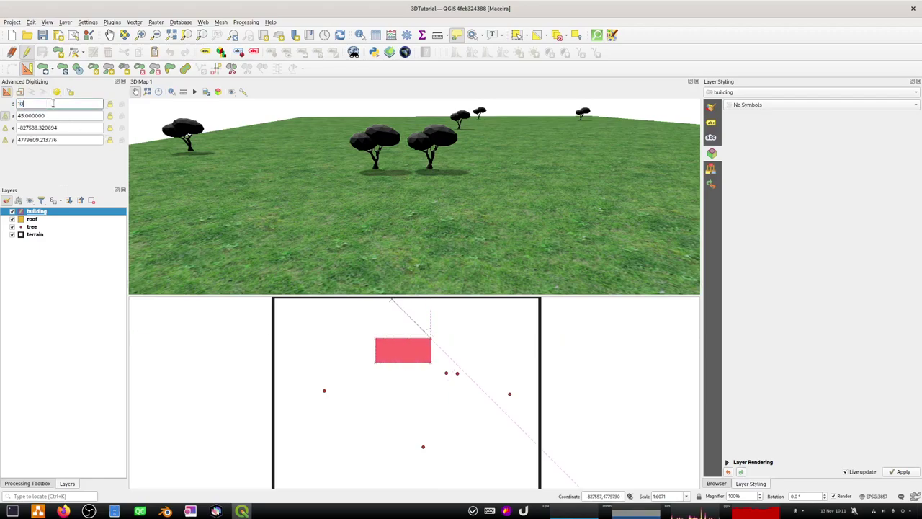
text(0)
key(Return)
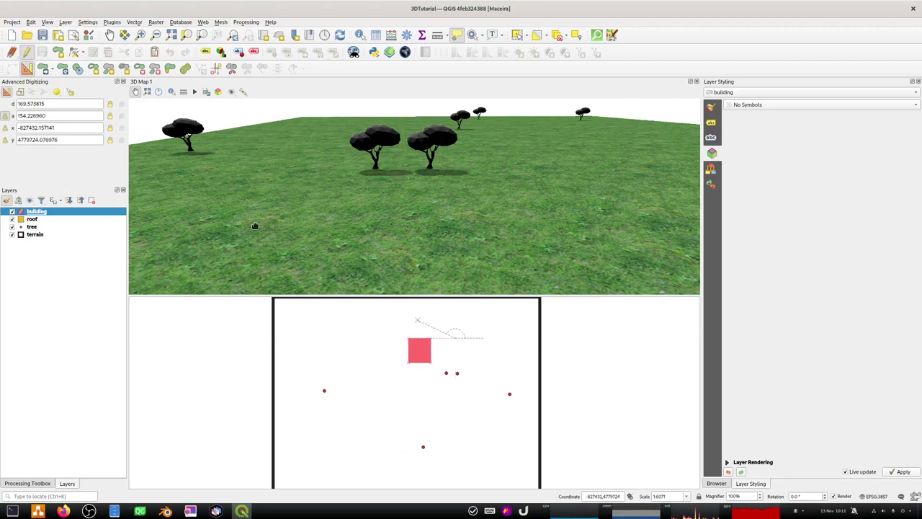
click(50, 103)
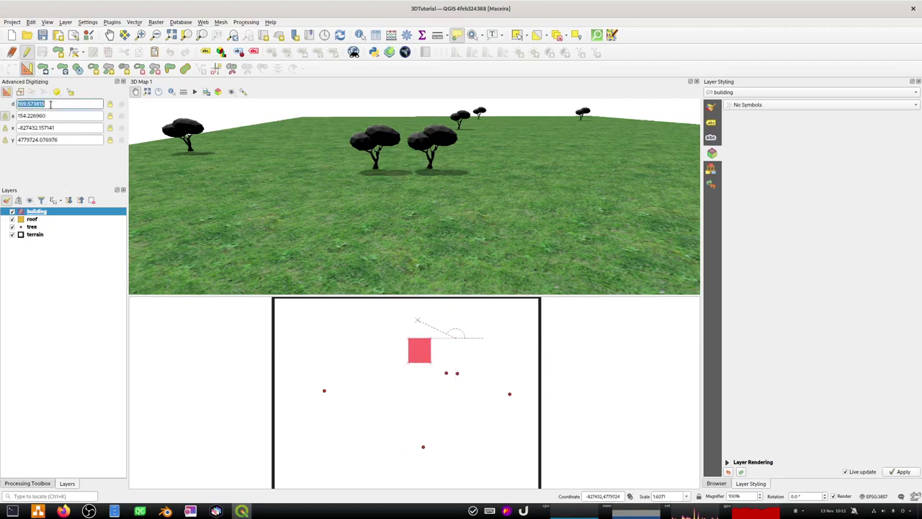
text(100)
key(Return)
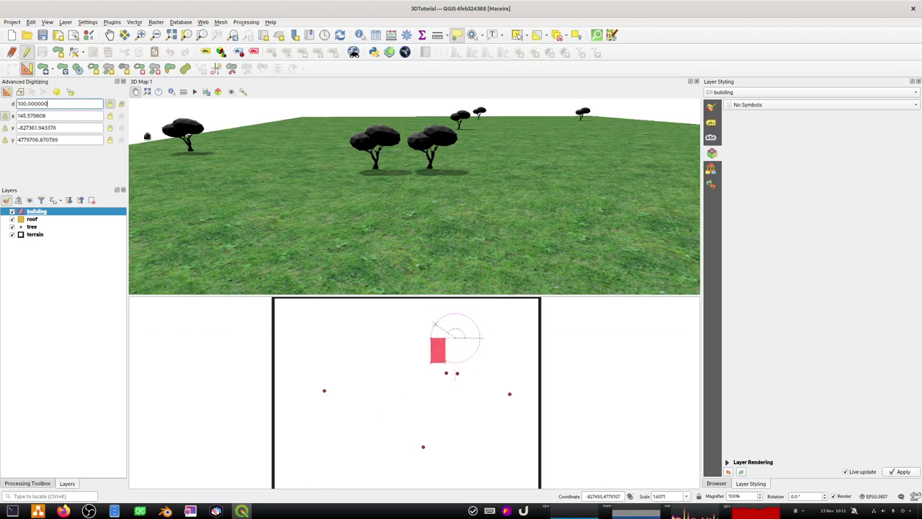
Step: Draw a square building footprint from extent just north of the two neighbouring trees, with the distance locked at 100
click(31, 22)
mouse_move(81, 150)
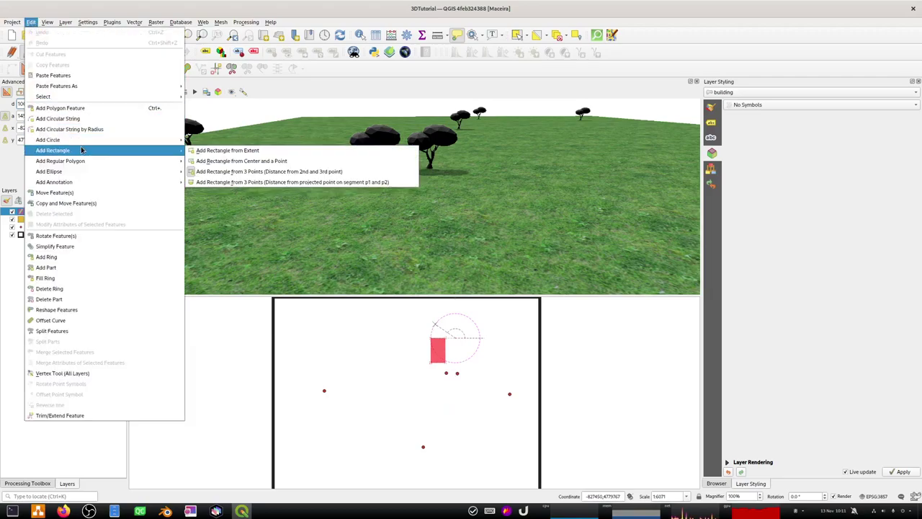
click(224, 152)
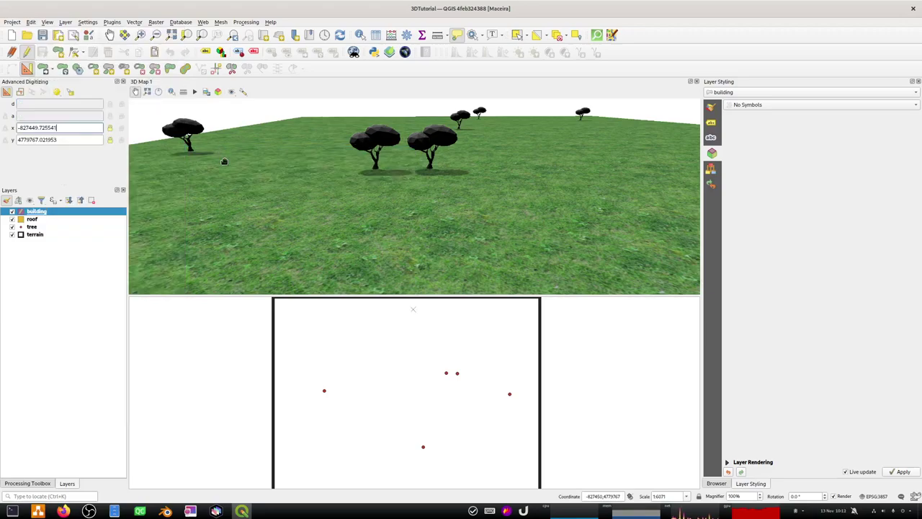
click(433, 366)
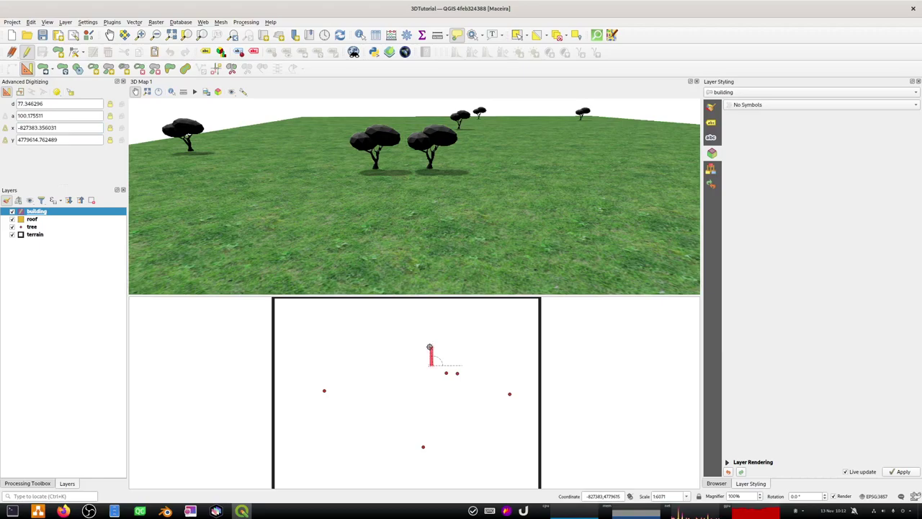
click(70, 103)
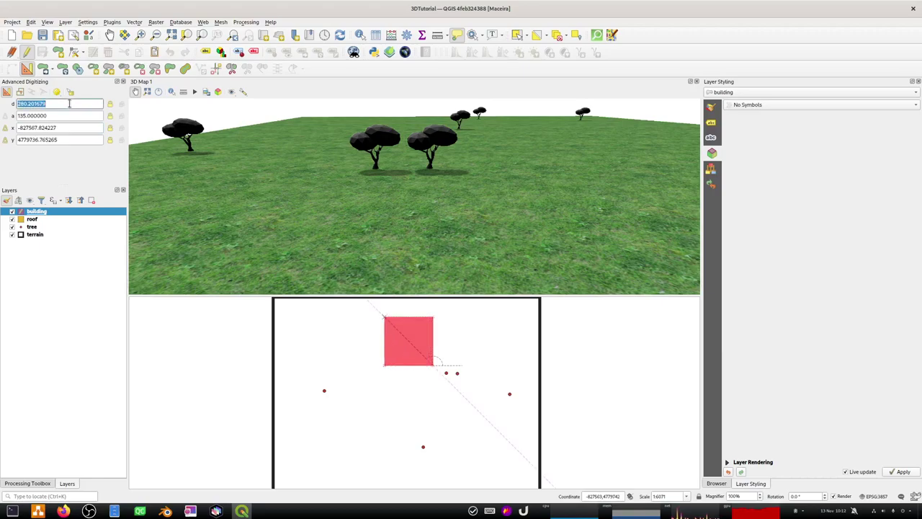
text(100)
click(112, 104)
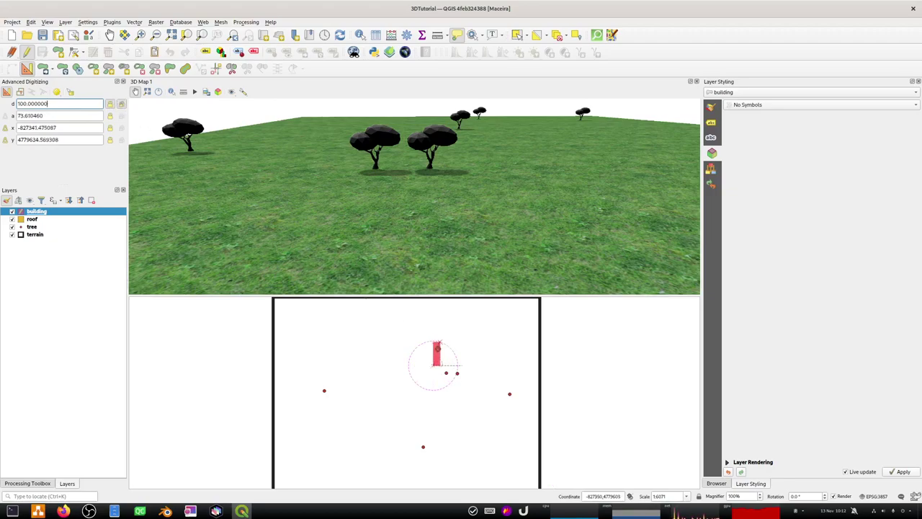
click(435, 341)
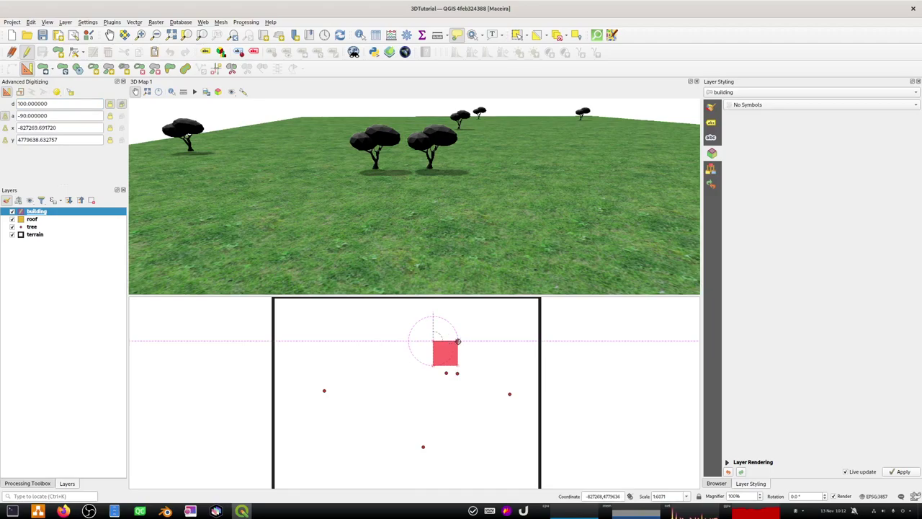
click(458, 340)
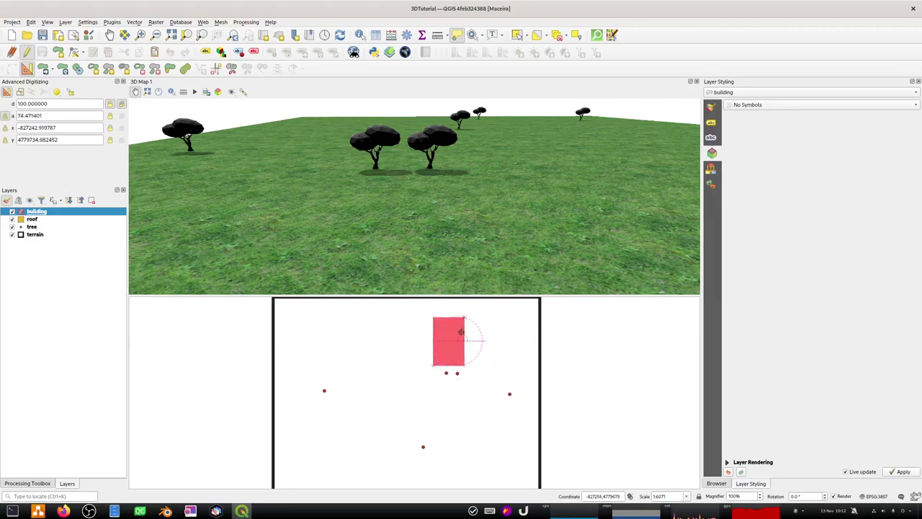
click(457, 368)
Step: Give the new building the wall_colour #fefefe and height 100, save the layer edits and stop editing
click(286, 338)
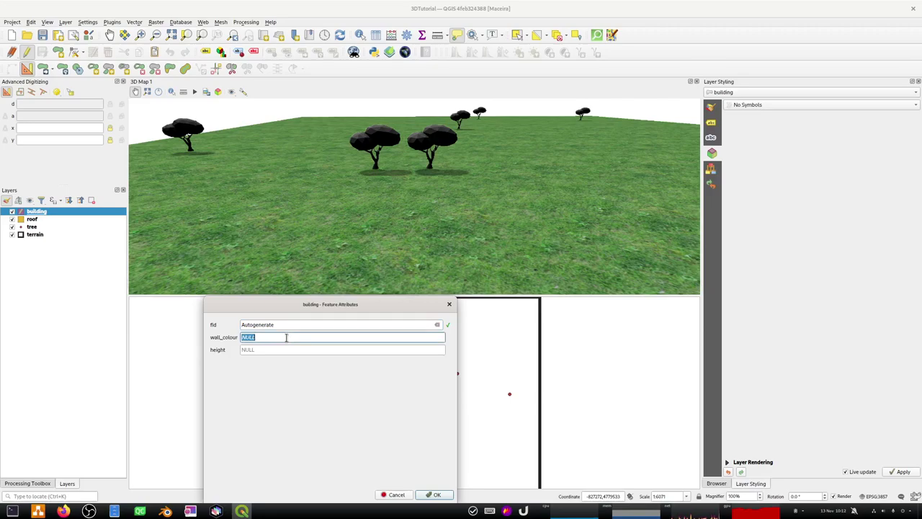
text(#fefefe)
click(273, 350)
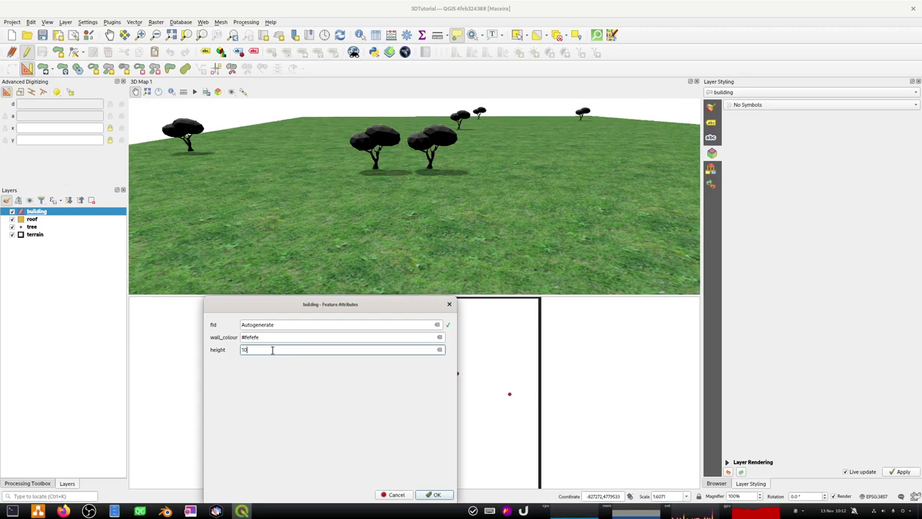
click(433, 495)
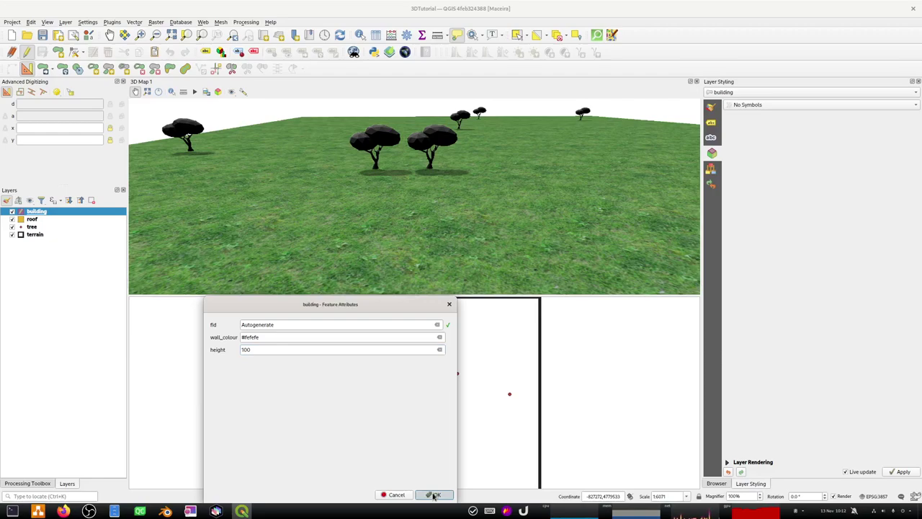
click(434, 495)
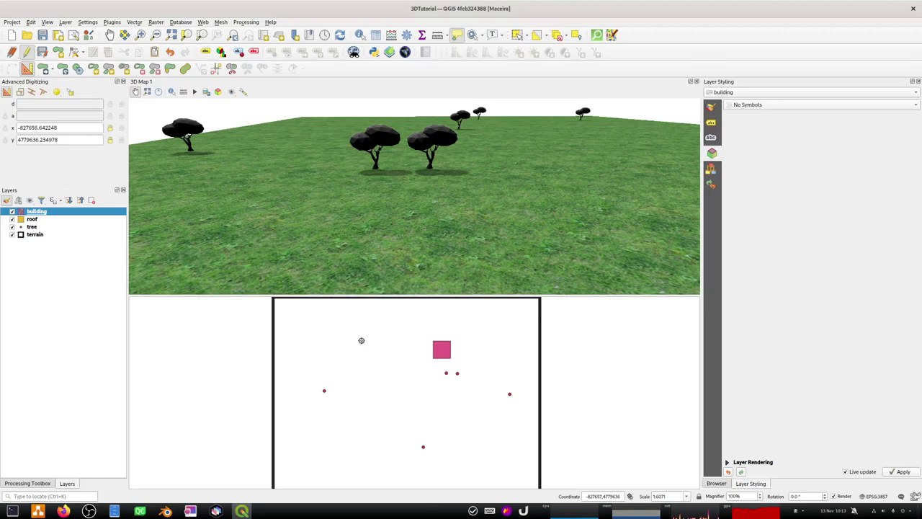
click(43, 52)
click(26, 52)
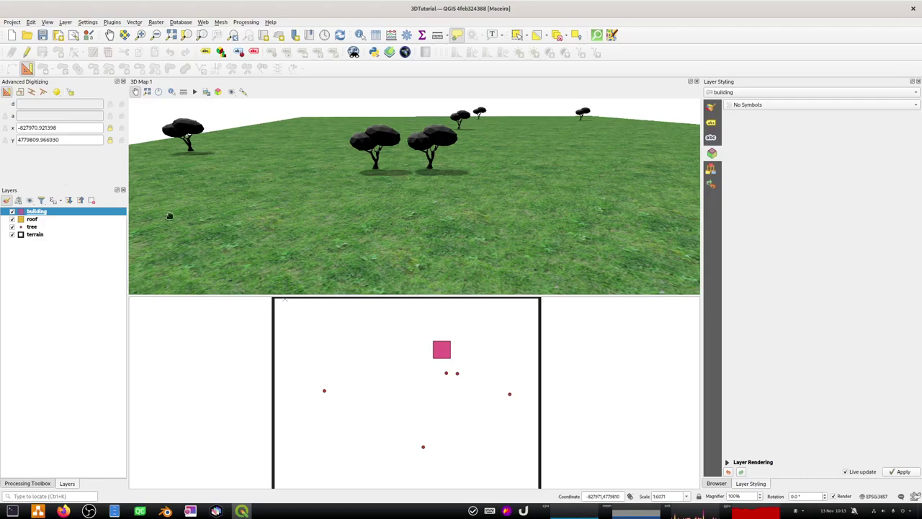
Step: Render the building layer in 3D with a single symbol and view its footprint beside the trees
click(739, 108)
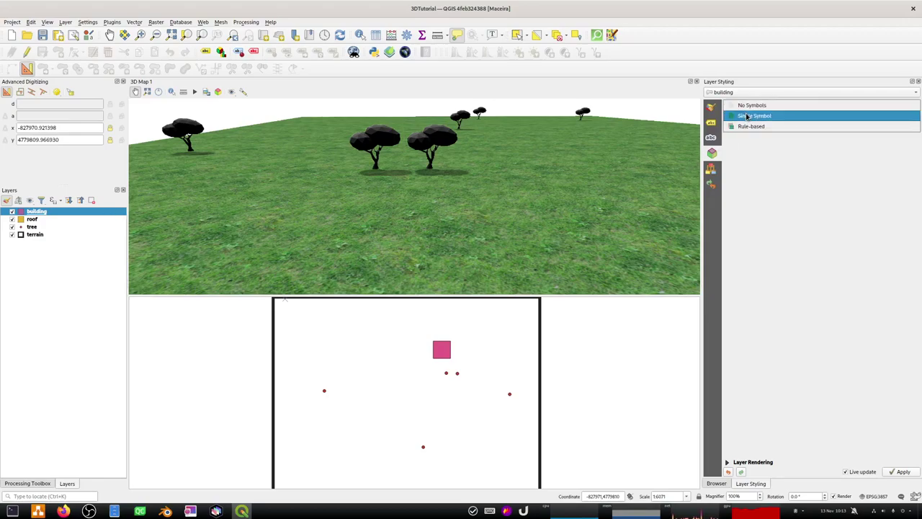
click(747, 118)
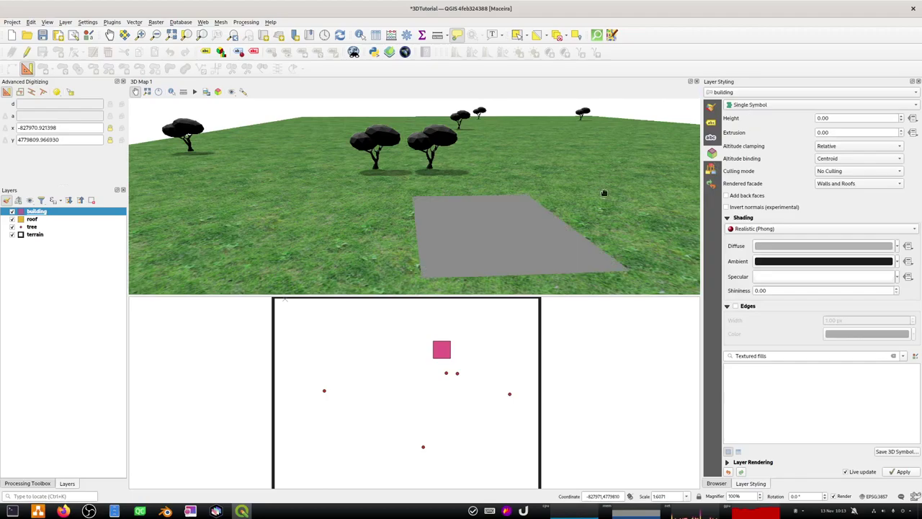
drag(610, 209, 361, 208)
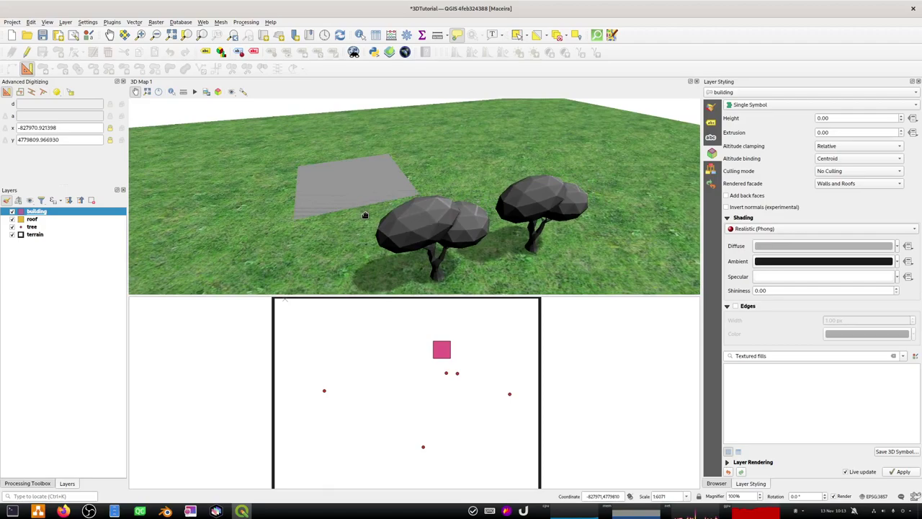
drag(364, 212, 384, 200)
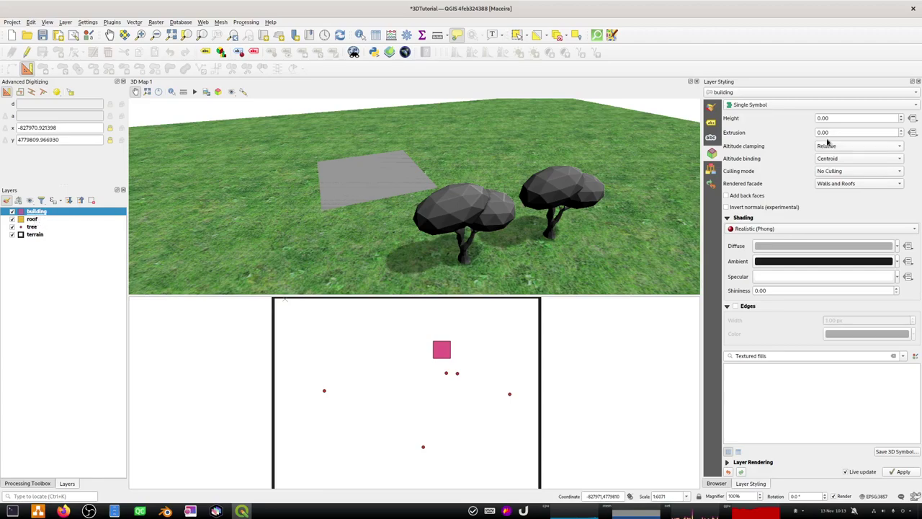
Step: Try a fixed extrusion of 100 on the building's 3D symbol, and clear the value again
drag(842, 133, 808, 132)
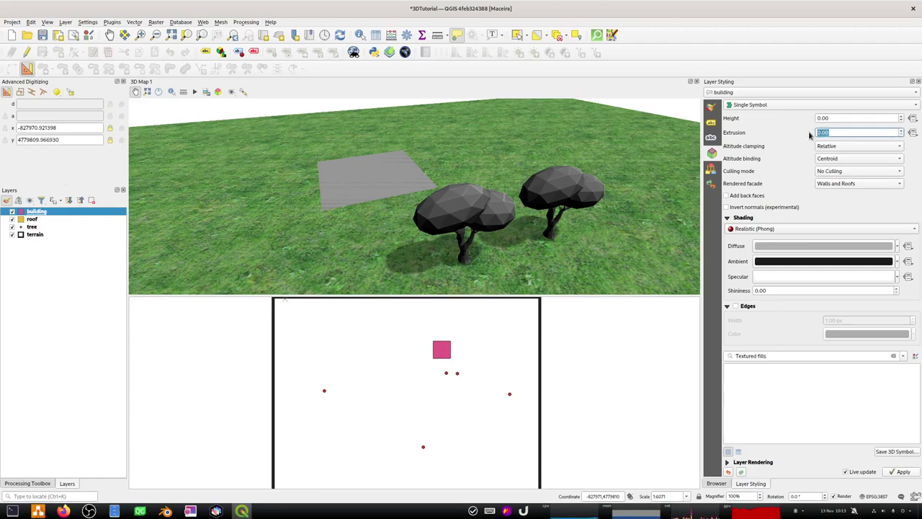
text(100)
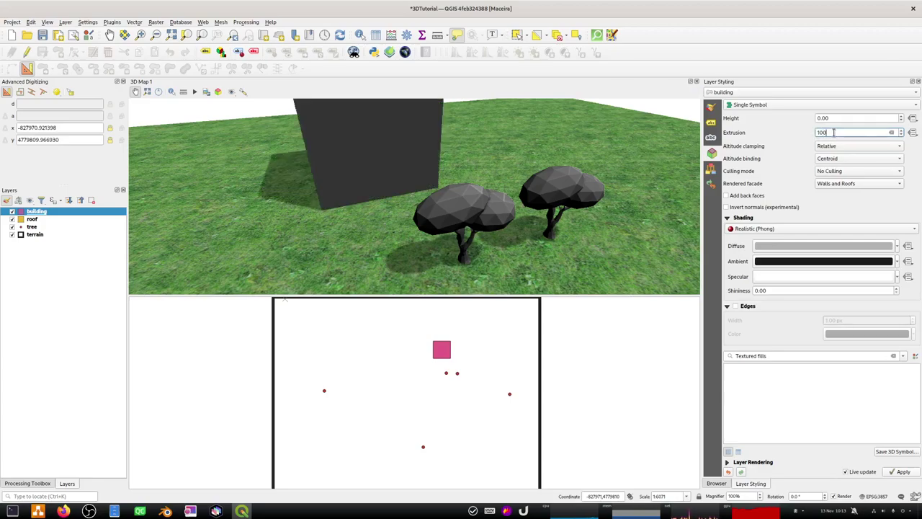
key(BackSpace)
key(BackSpace)
key(BackSpace)
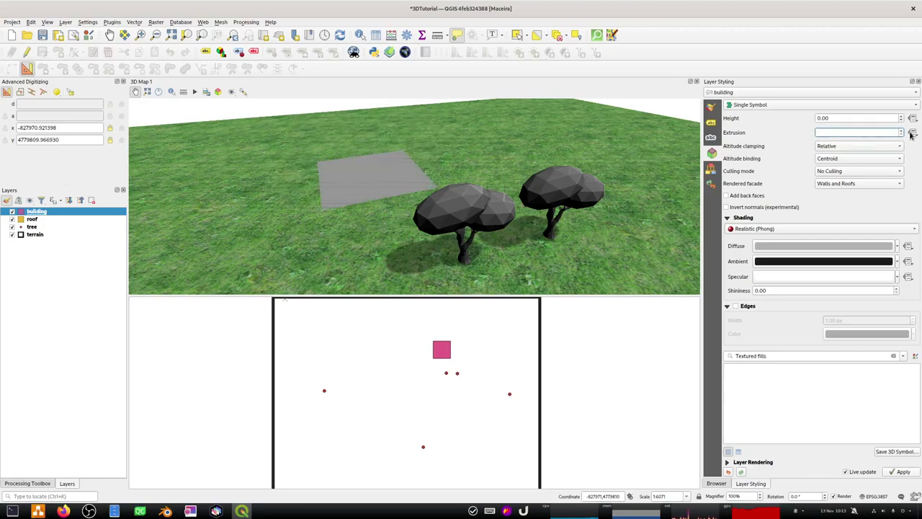
Step: Drive the building's extrusion from the height attribute field and save the project
click(912, 132)
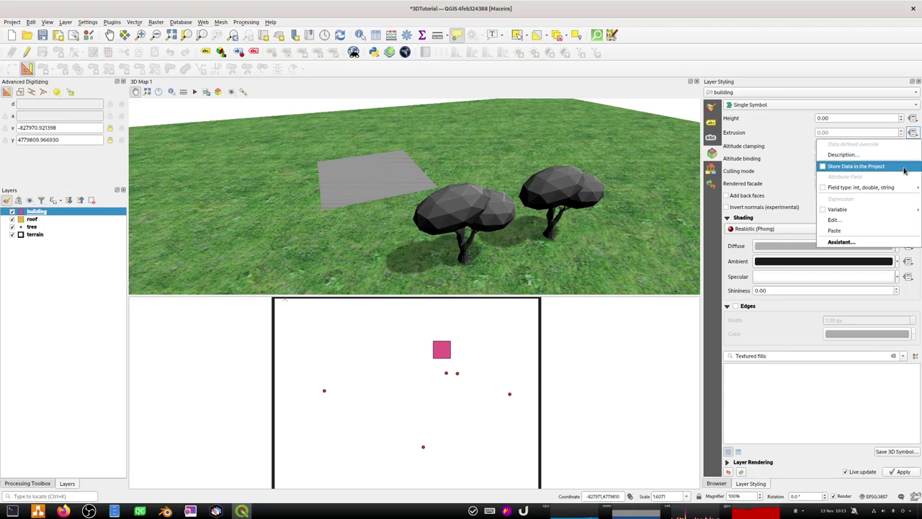
mouse_move(897, 189)
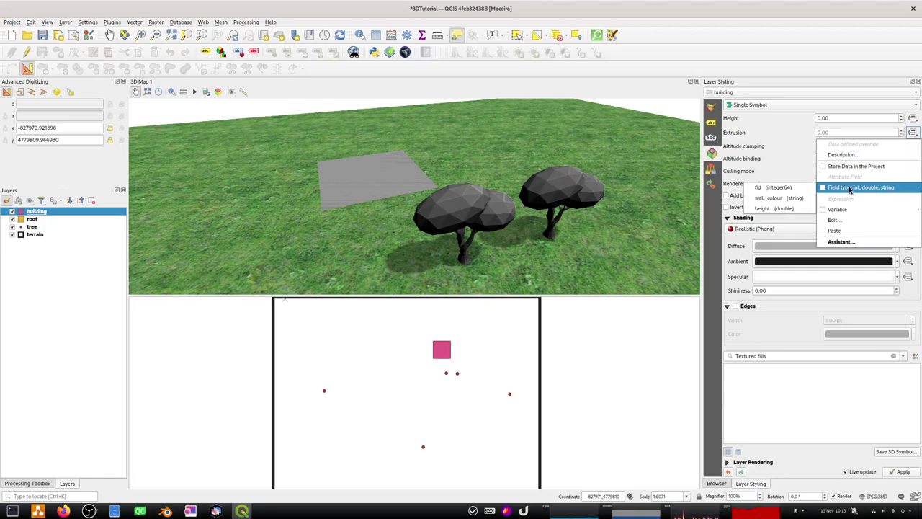
click(779, 208)
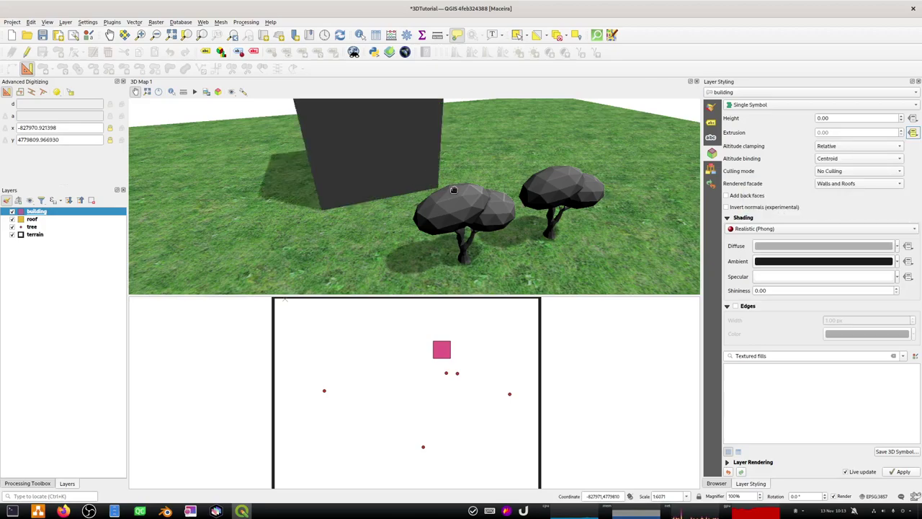
click(42, 34)
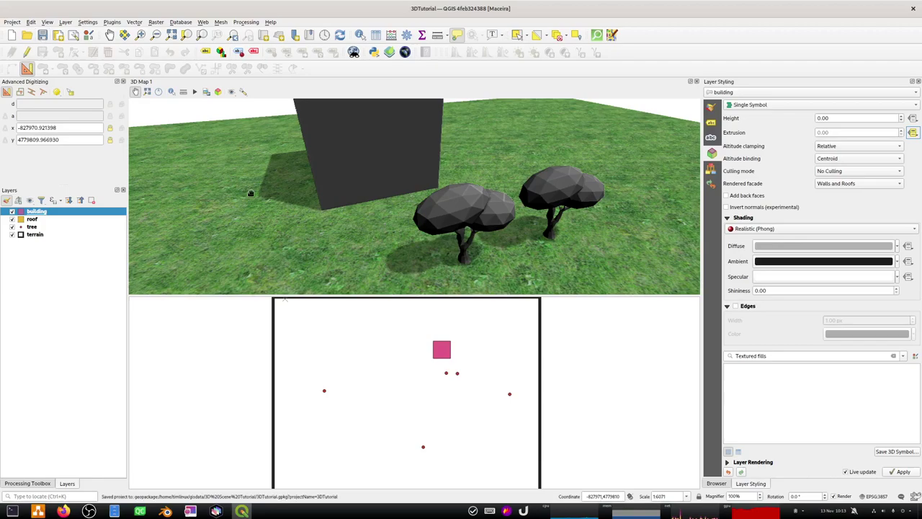
Step: Set the building's height attribute to 20 in the attribute table and end the layer's edit session
mouse_move(247, 201)
mouse_down()
mouse_move(309, 216)
mouse_move(343, 191)
mouse_move(253, 194)
mouse_up()
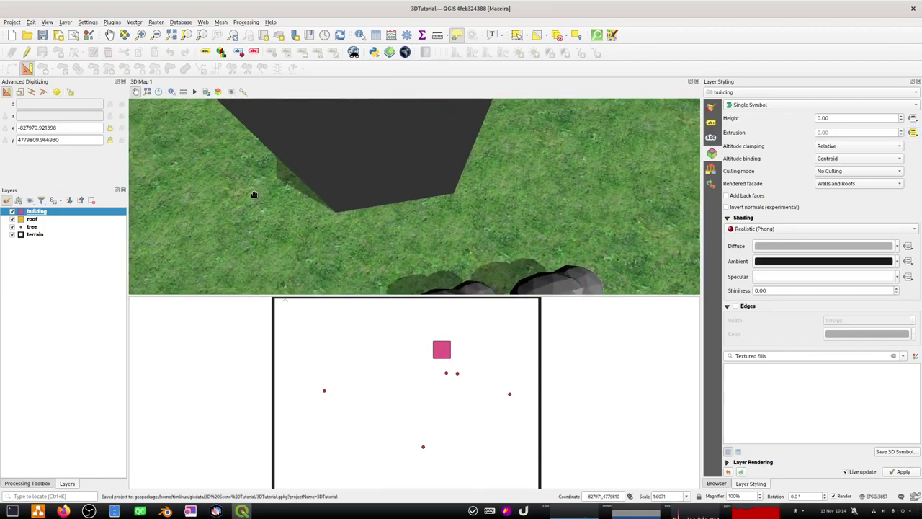
scroll(397, 208, down, 5)
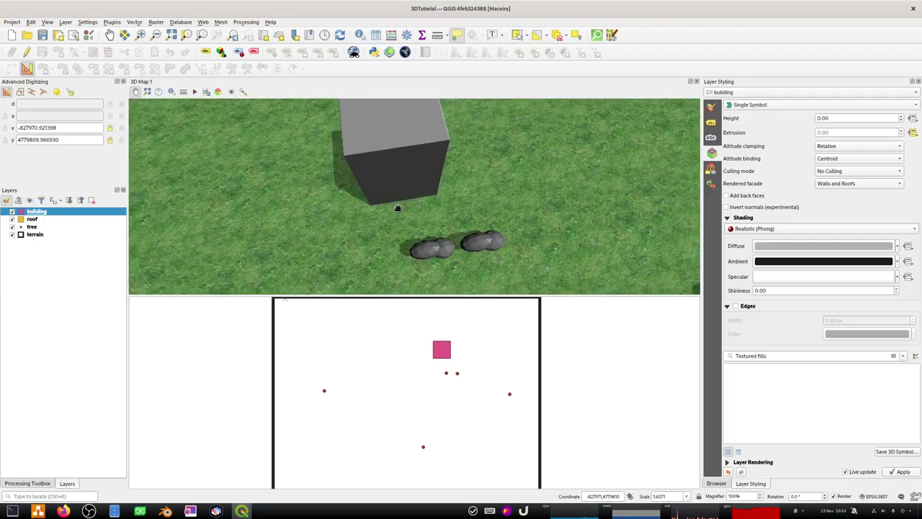
key(shift+Up)
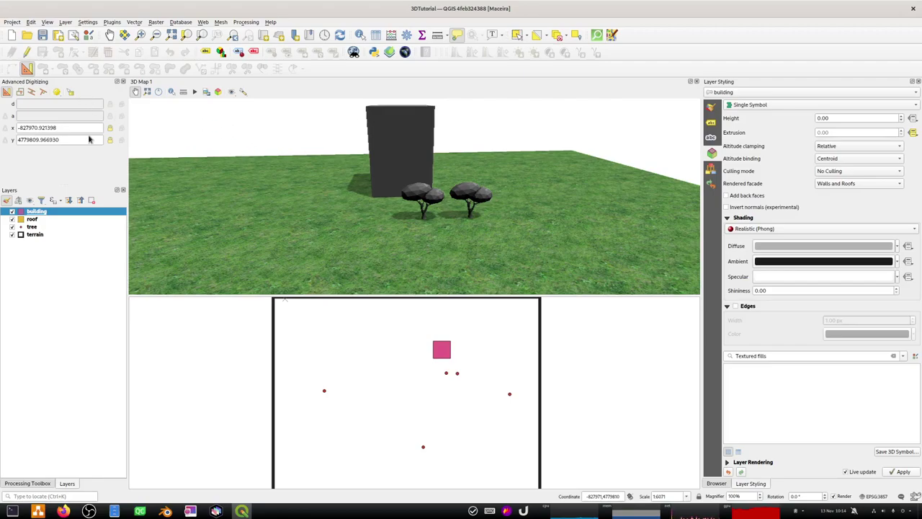
click(375, 34)
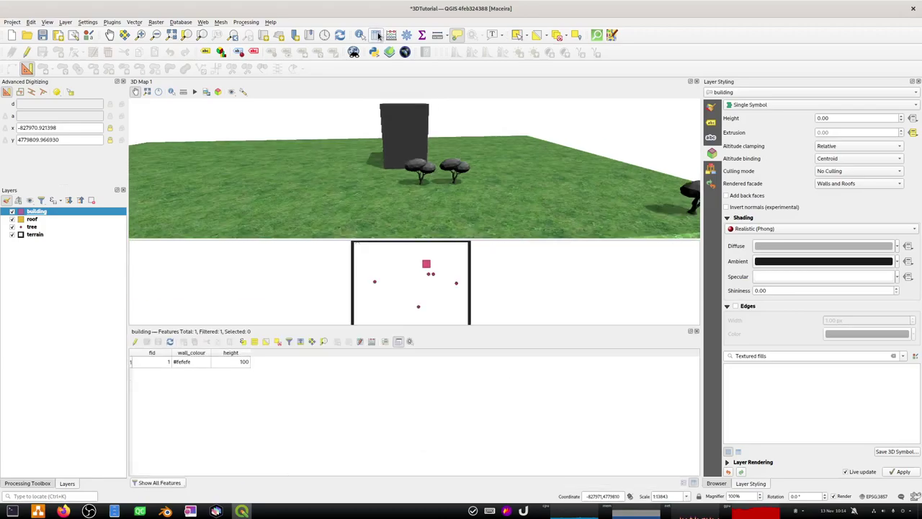
click(234, 361)
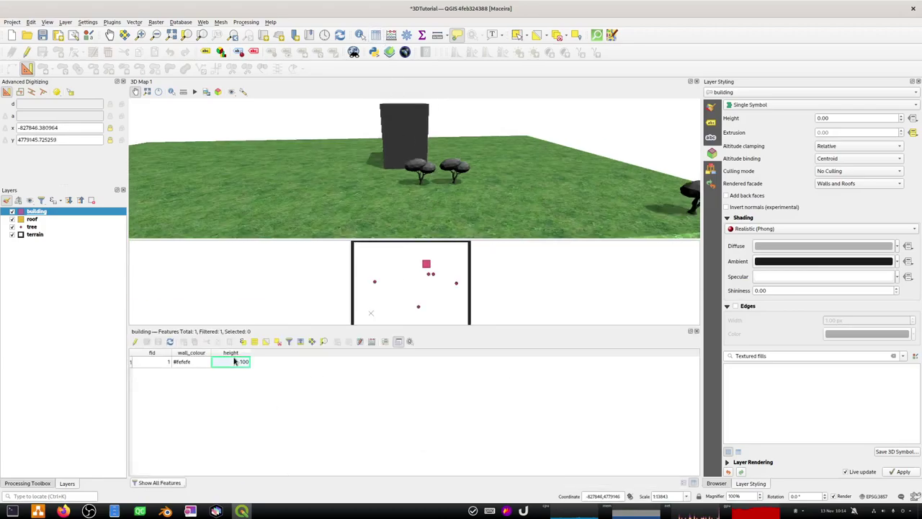
click(135, 341)
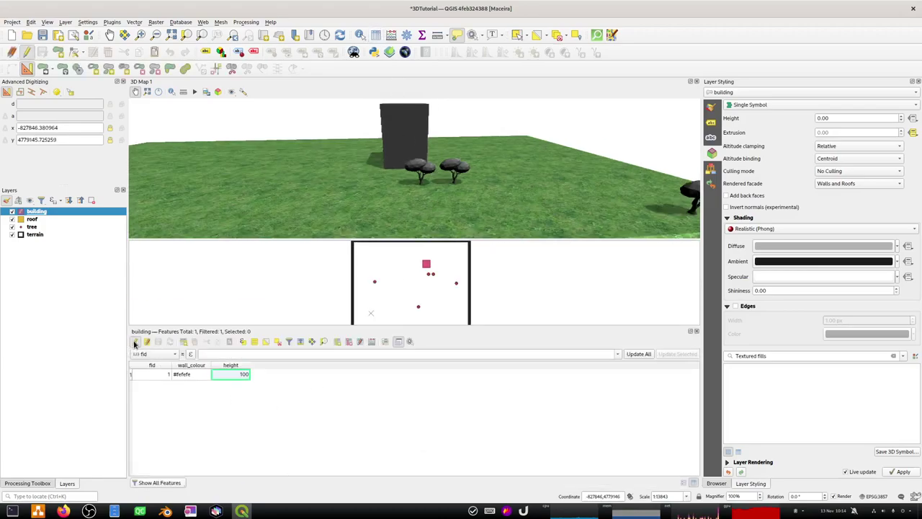
double_click(237, 374)
text(20)
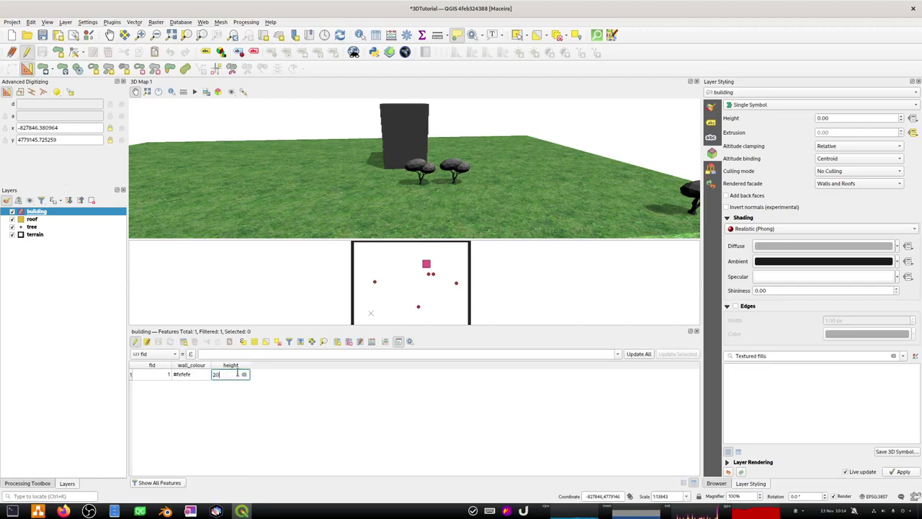
key(Return)
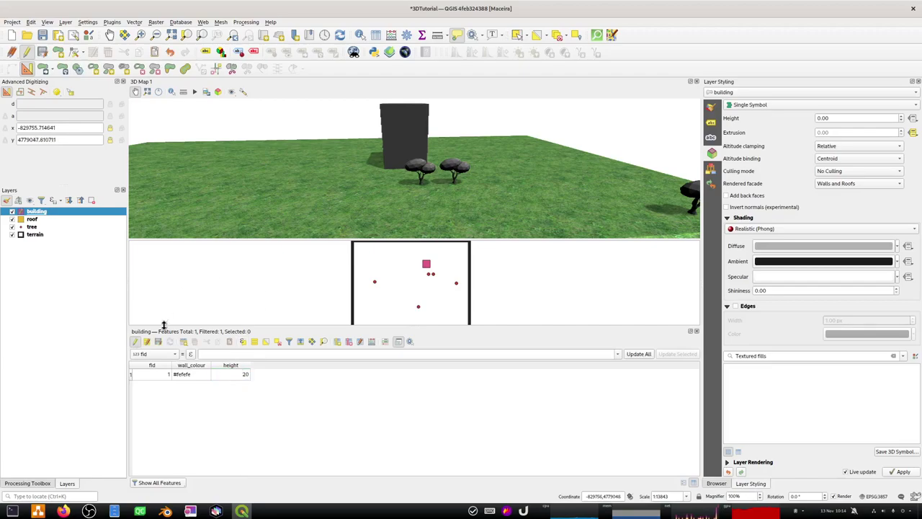
click(135, 343)
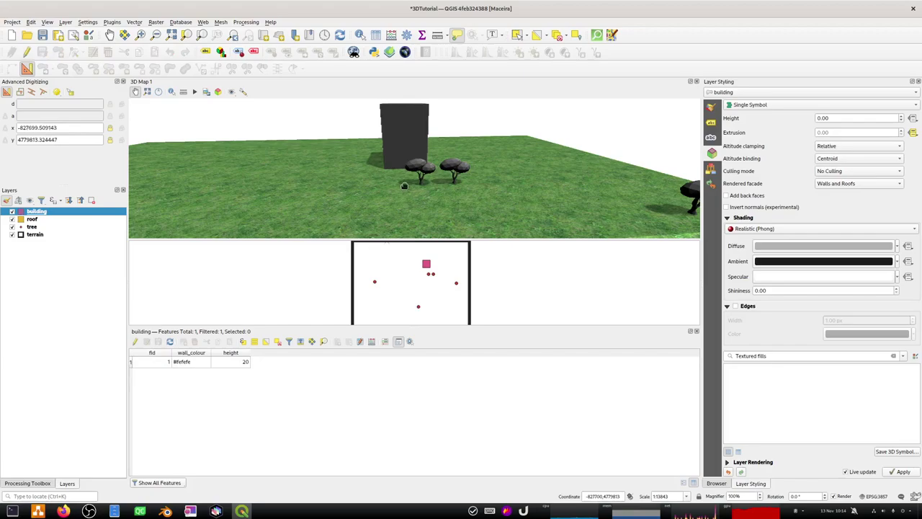
Step: Reset the building's 3D symbology to No Symbols and reapply Single Symbol to refresh the 3D view
drag(405, 186, 420, 216)
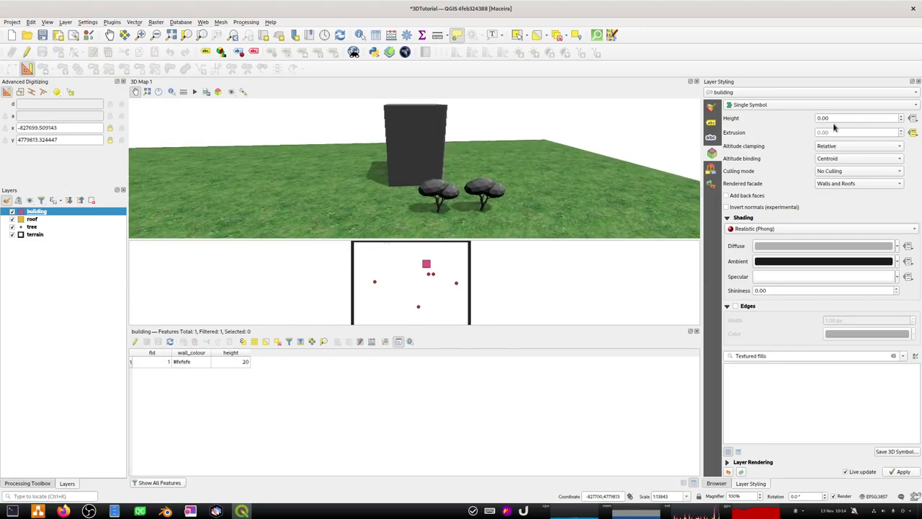
click(784, 106)
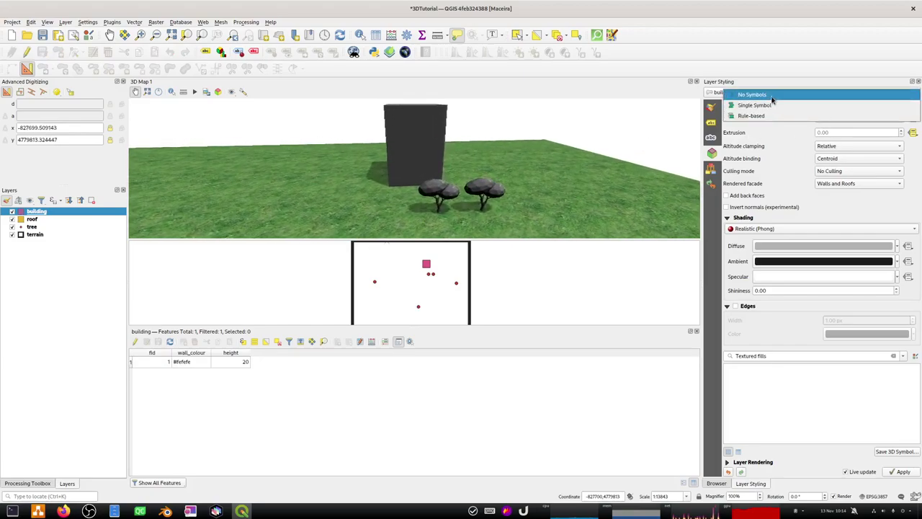
click(763, 93)
click(771, 106)
click(763, 116)
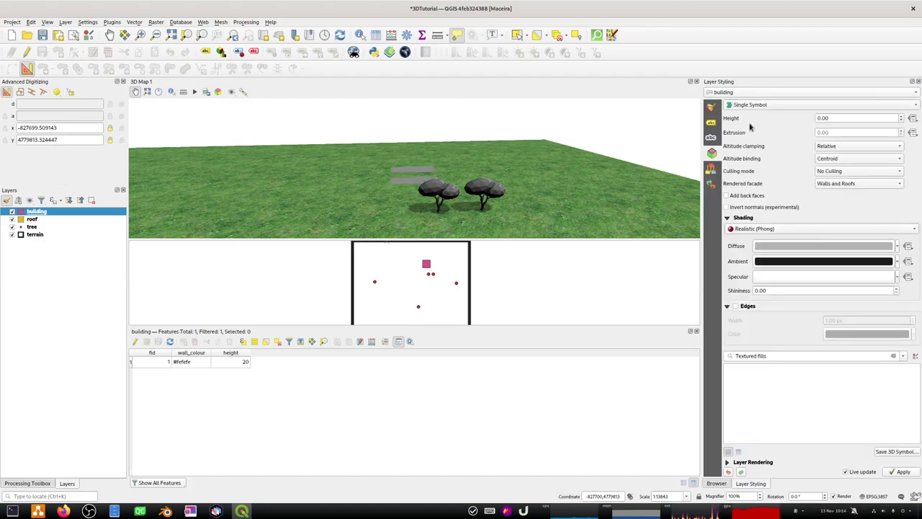
Step: Drive the building's 3D extrusion from the height attribute field again and save the project
click(913, 133)
mouse_move(841, 187)
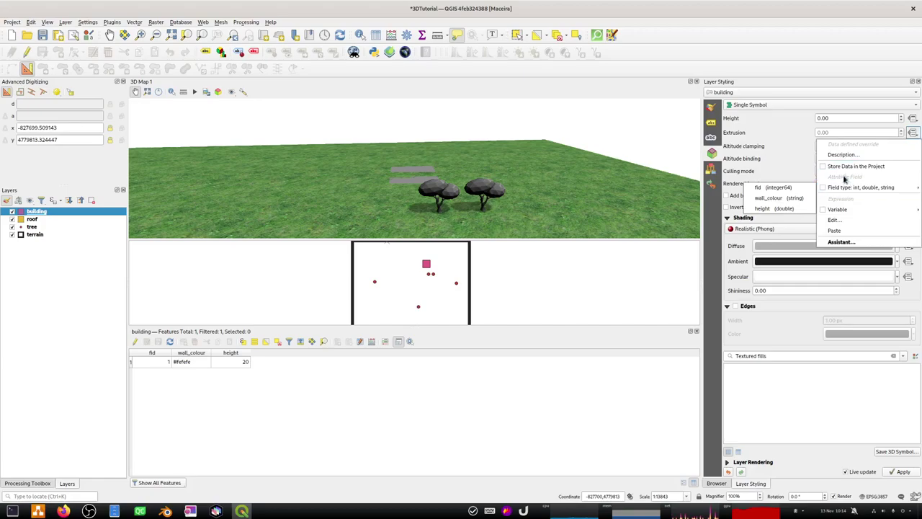
click(784, 208)
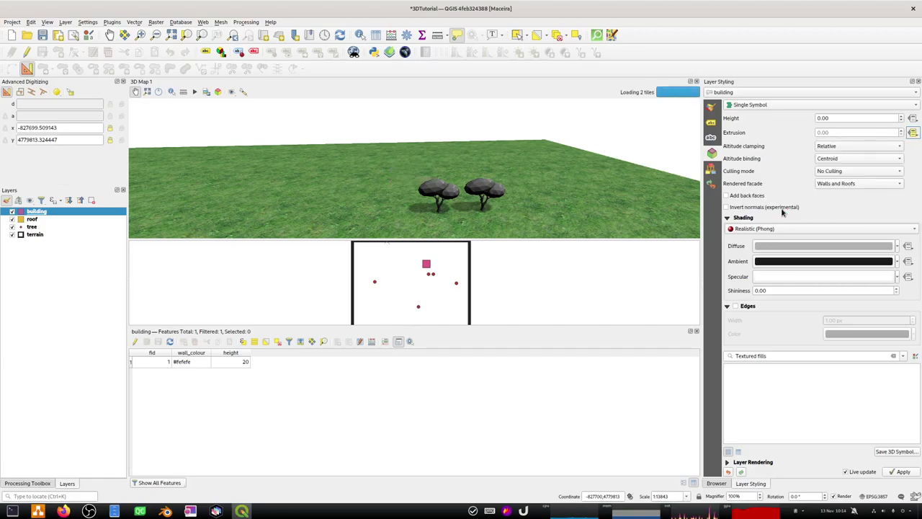
middle_drag(496, 202, 475, 200)
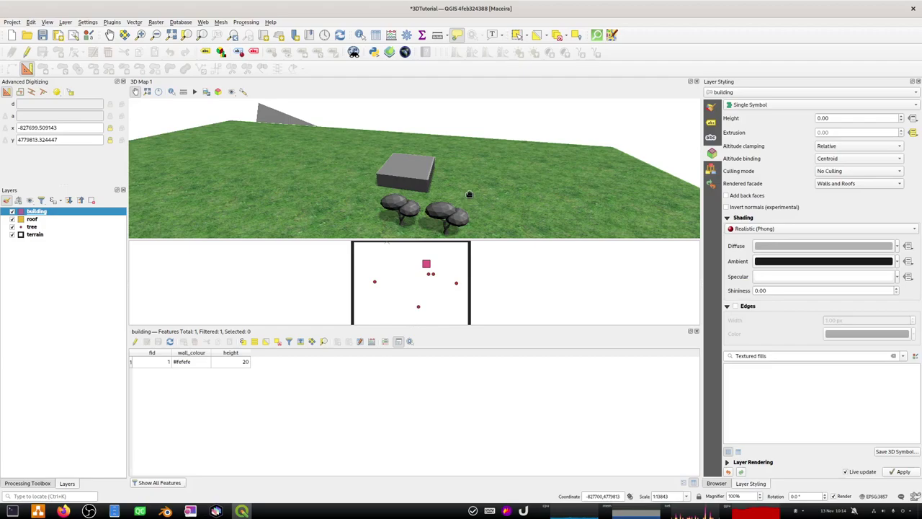
click(42, 35)
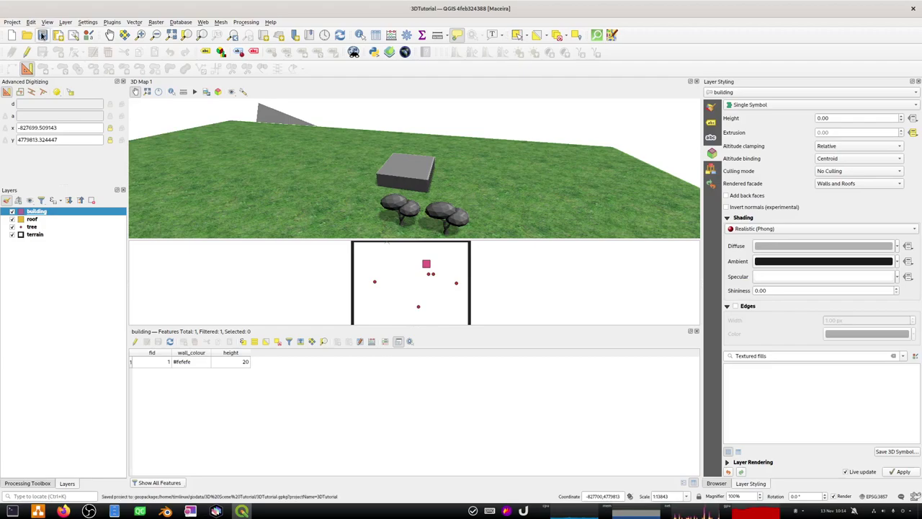
Step: Drive the diffuse colour of the building's Phong shading from the wall_colour attribute field
click(909, 246)
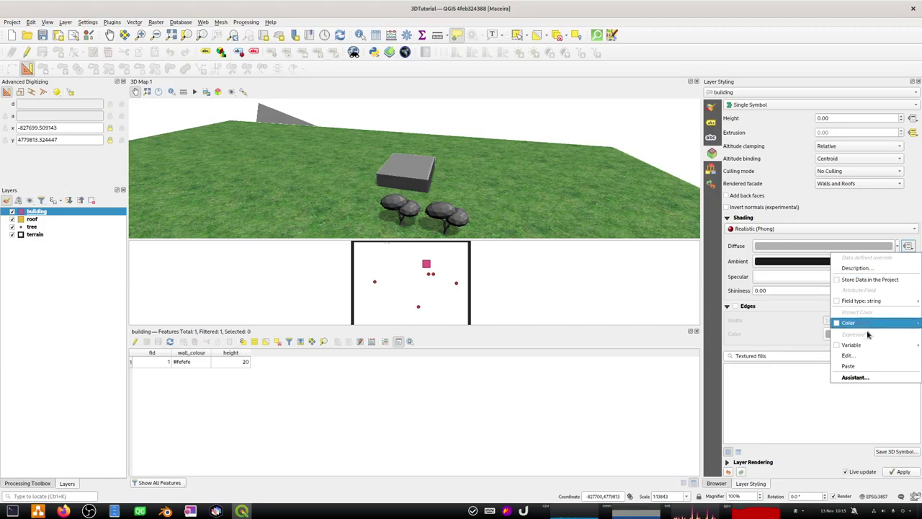
mouse_move(863, 345)
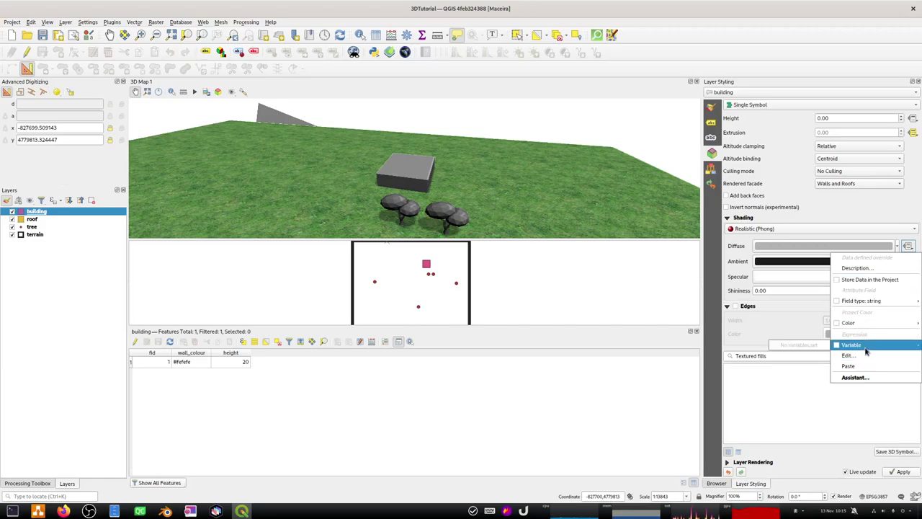
mouse_move(858, 325)
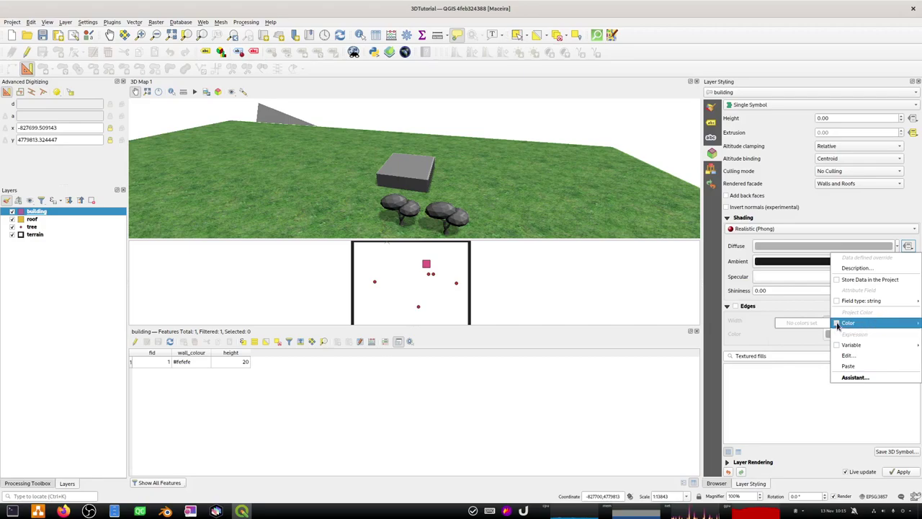
mouse_move(839, 302)
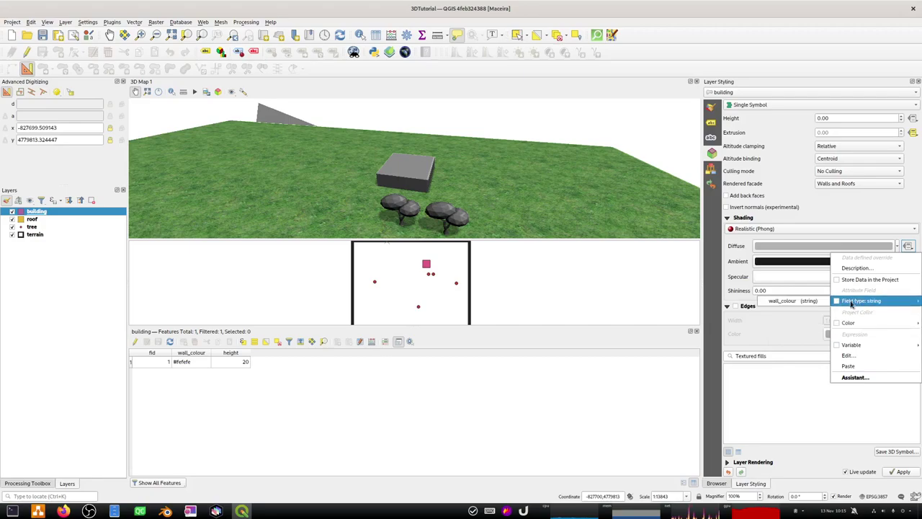
click(800, 303)
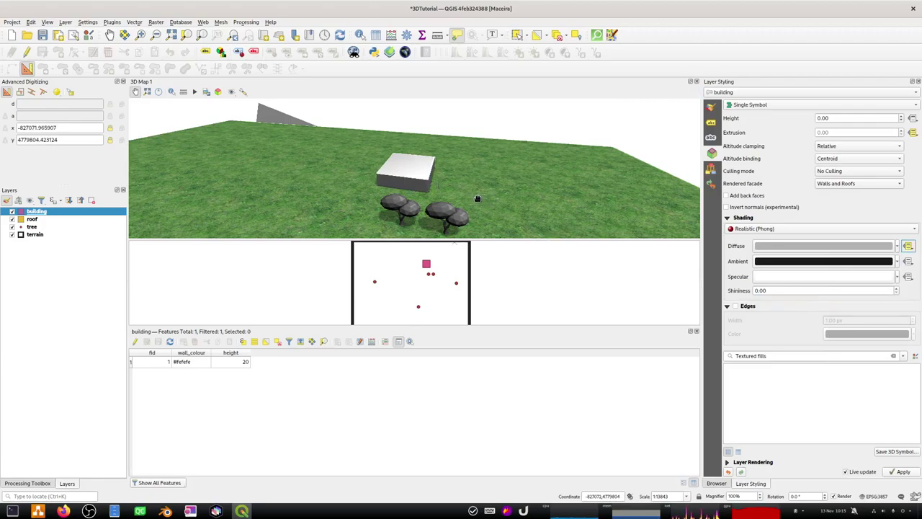
middle_drag(477, 199, 586, 211)
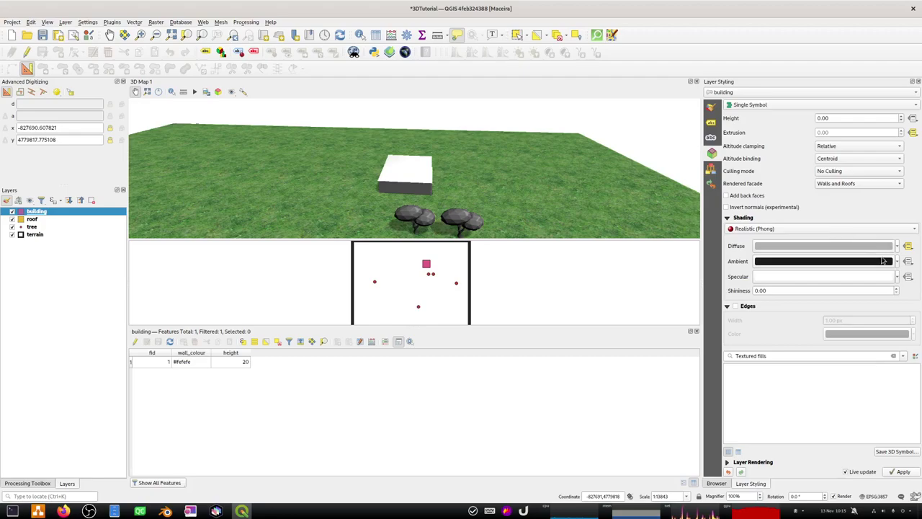
Step: Drive the ambient colour of the building's shading from the wall_colour field and inspect the building from other angles
click(908, 262)
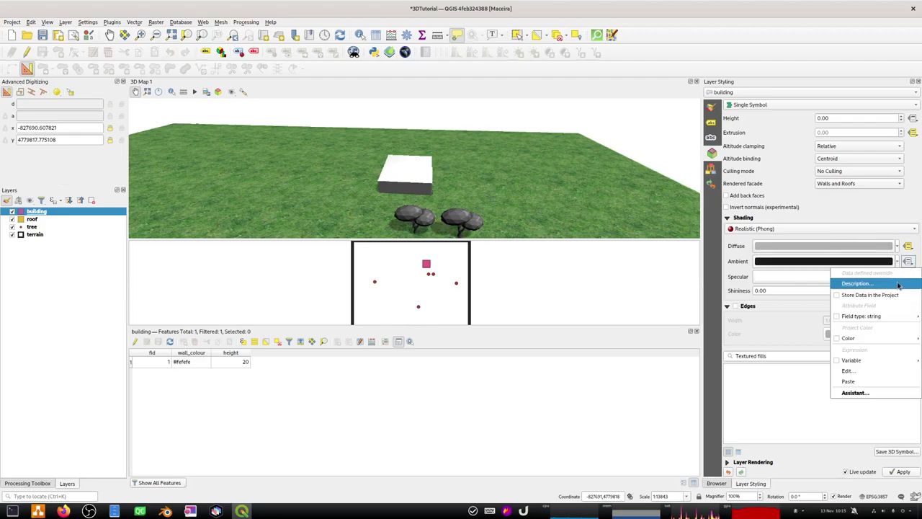
mouse_move(864, 316)
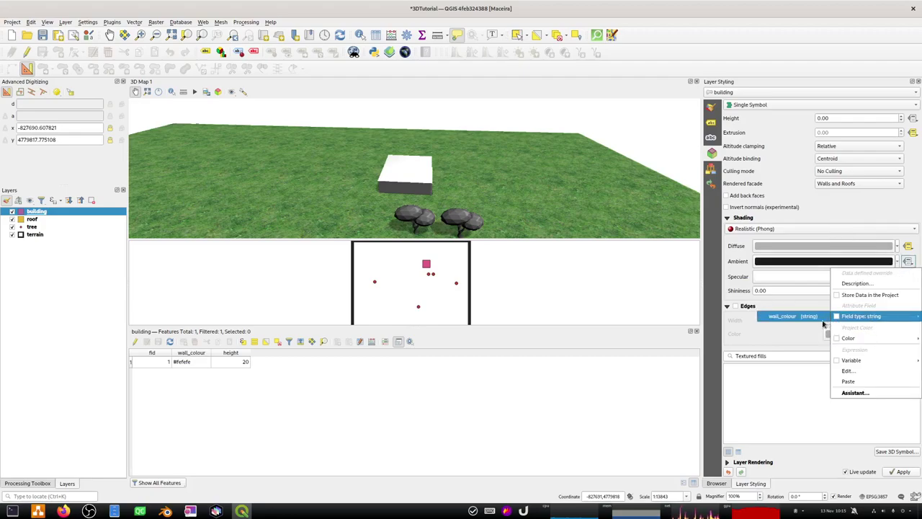
click(812, 317)
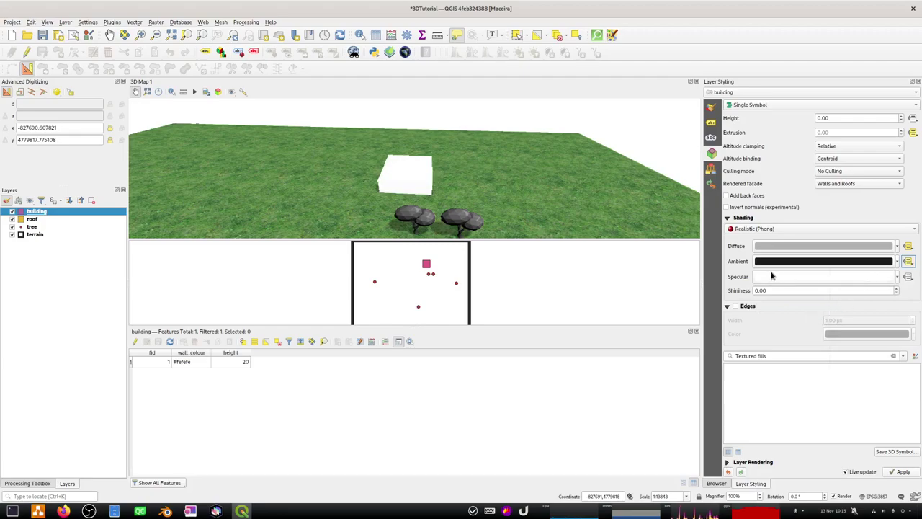
middle_drag(483, 196, 428, 204)
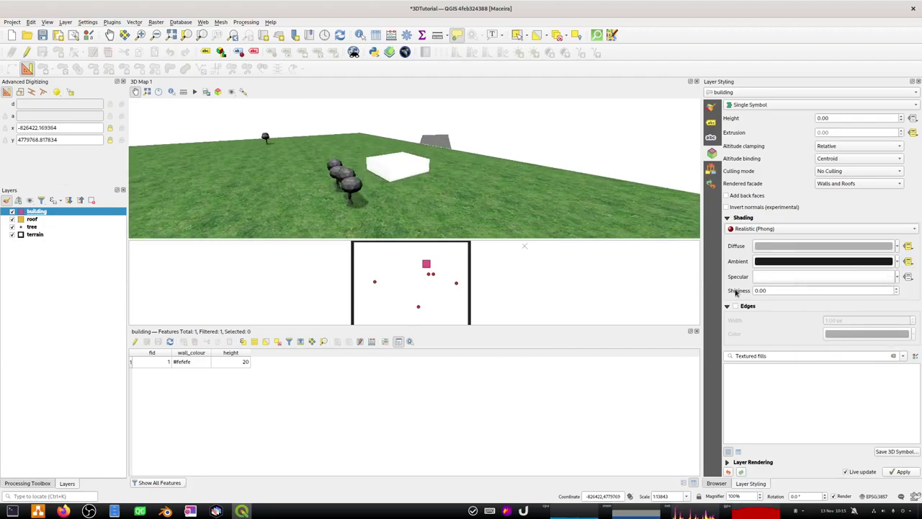
mouse_move(493, 202)
middle_down()
mouse_move(519, 206)
mouse_move(502, 210)
mouse_move(490, 199)
middle_up()
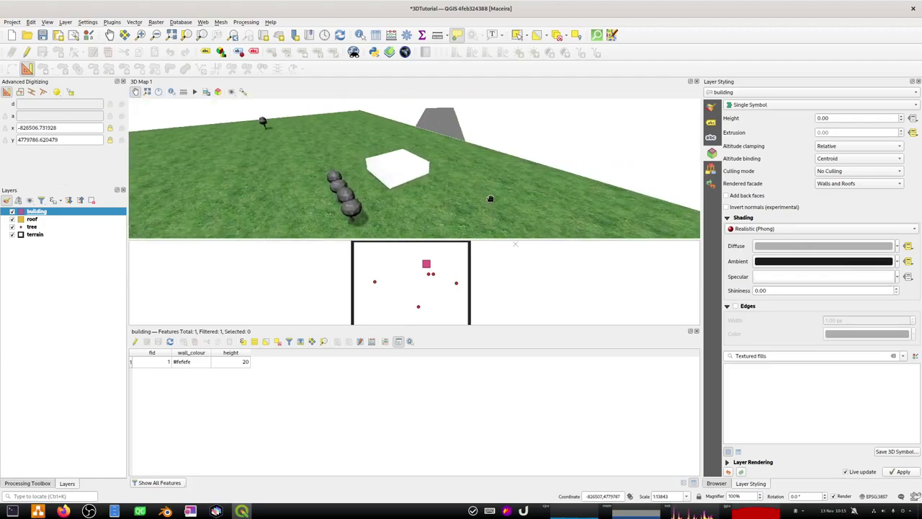
Step: Enable edges on the building's 3D symbol and examine the outlined walls up close and from different sides
click(735, 306)
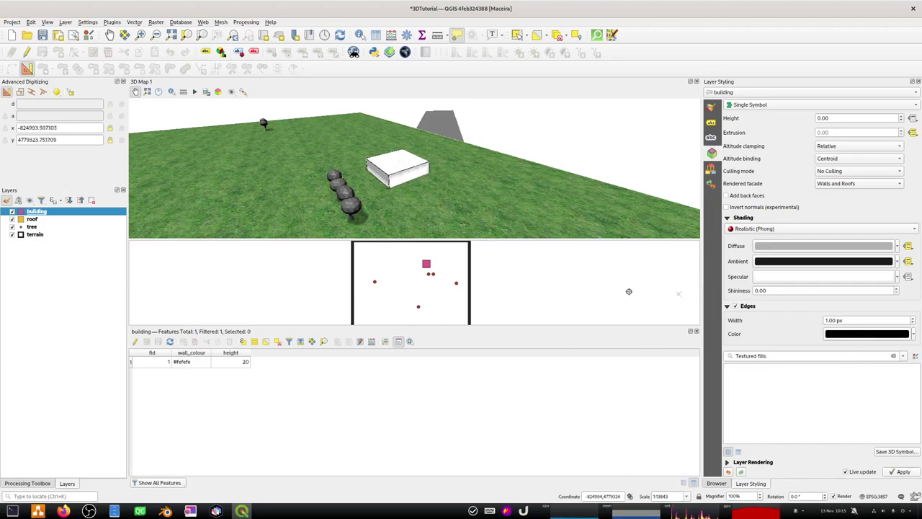
middle_drag(478, 206, 530, 200)
middle_drag(444, 195, 435, 173)
scroll(435, 174, up, 3)
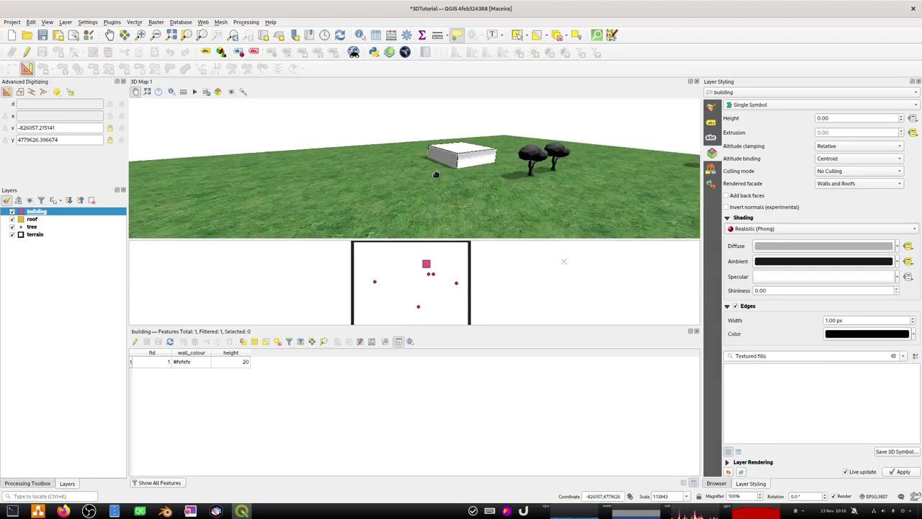
drag(524, 176, 465, 196)
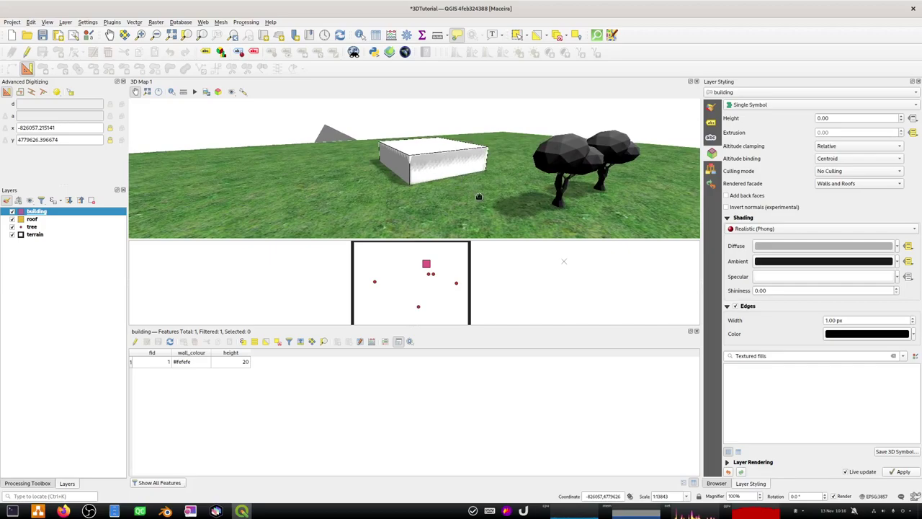
scroll(489, 204, up, 2)
scroll(489, 204, down, 5)
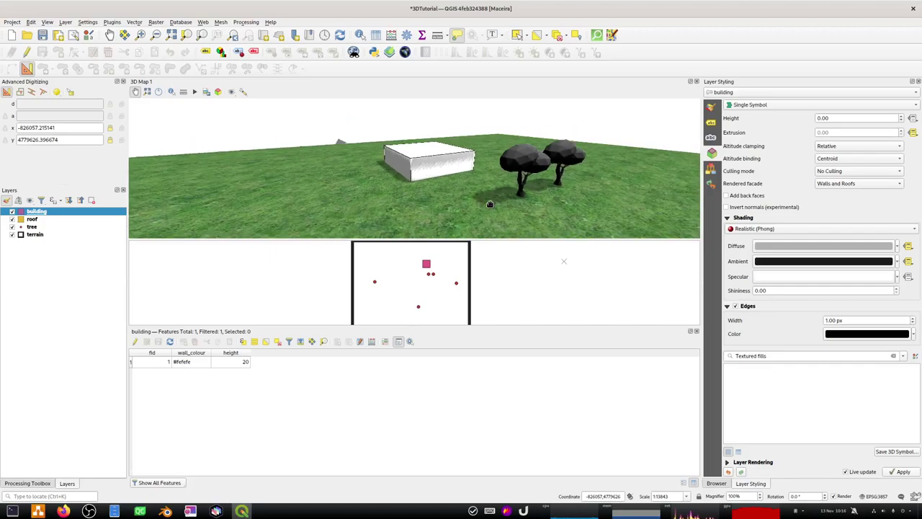
drag(489, 204, 509, 191)
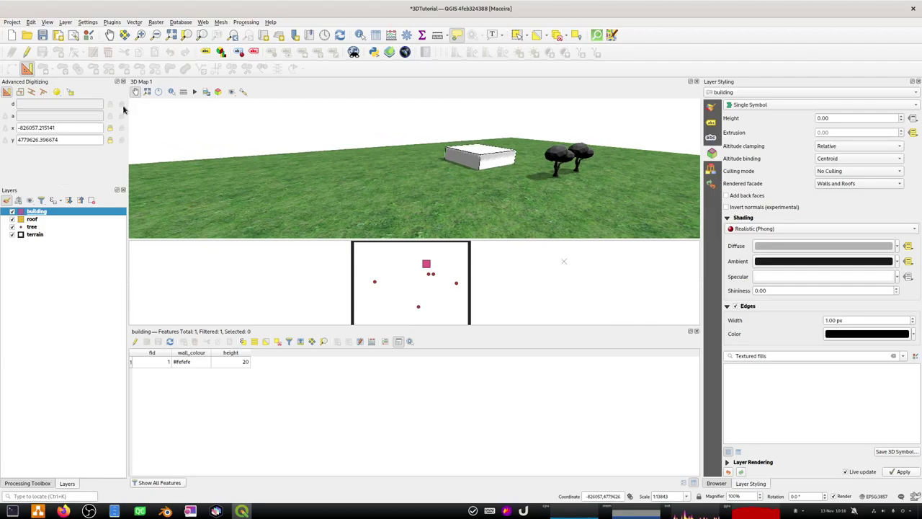
Step: Select the tree layer, close the building's attribute table, and examine the olive trees up close in the 3D map
click(41, 228)
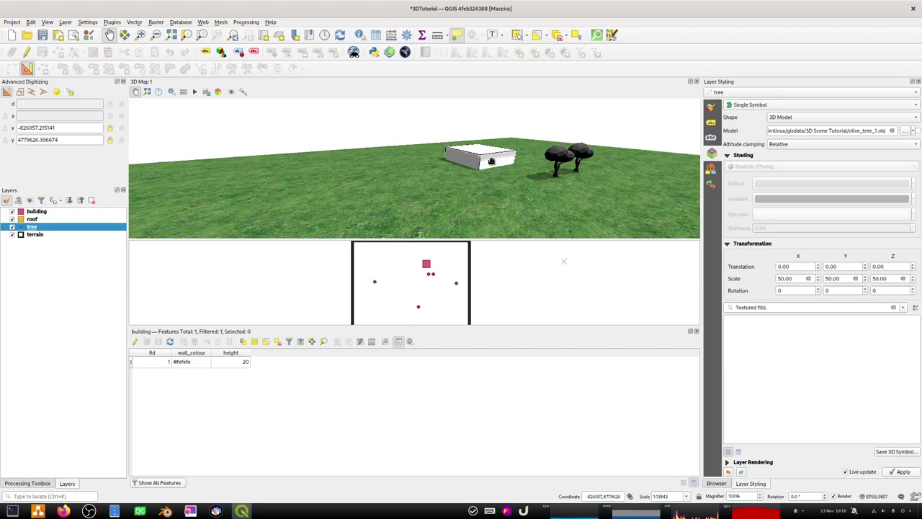
key(alt+Tab)
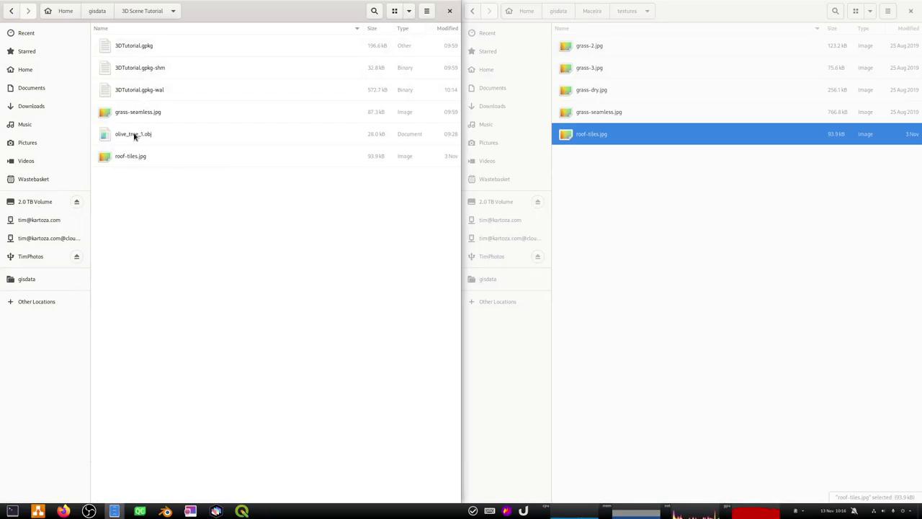
key(alt+Tab)
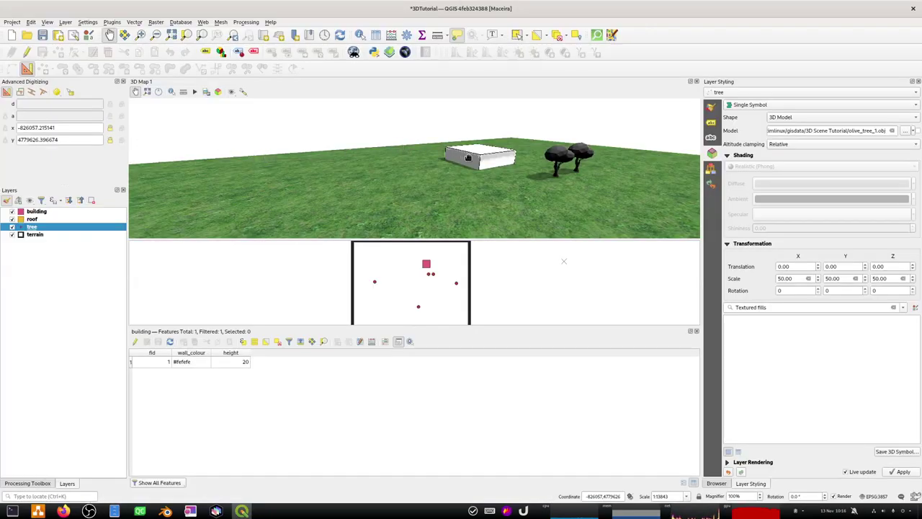
click(696, 331)
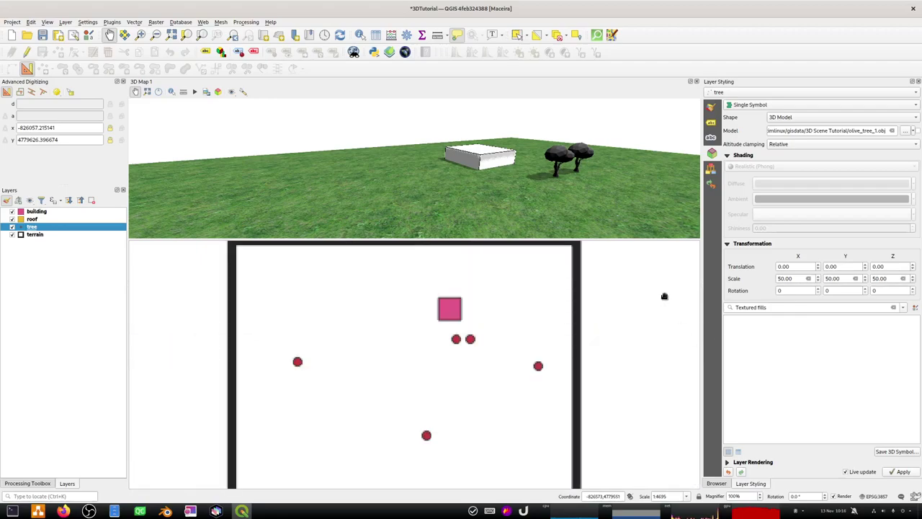
drag(574, 189, 480, 189)
scroll(480, 190, up, 2)
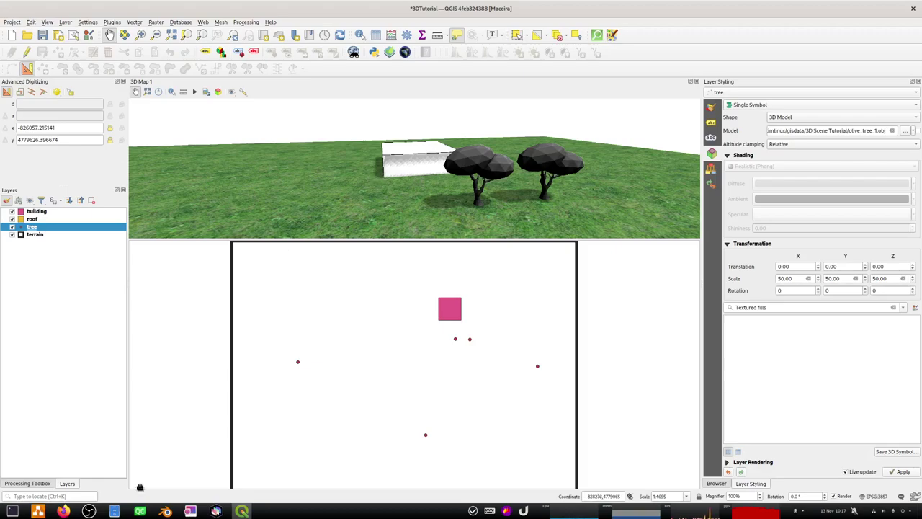
Step: Switch to Blender, import the Wavefront model olive_tree_1_leaves.obj, and show the scene in Material Preview shading
mouse_move(114, 511)
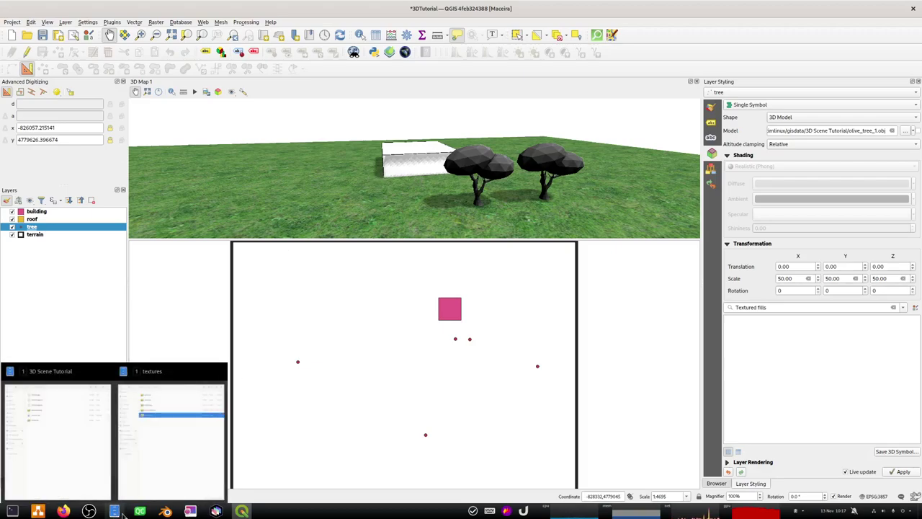
click(165, 511)
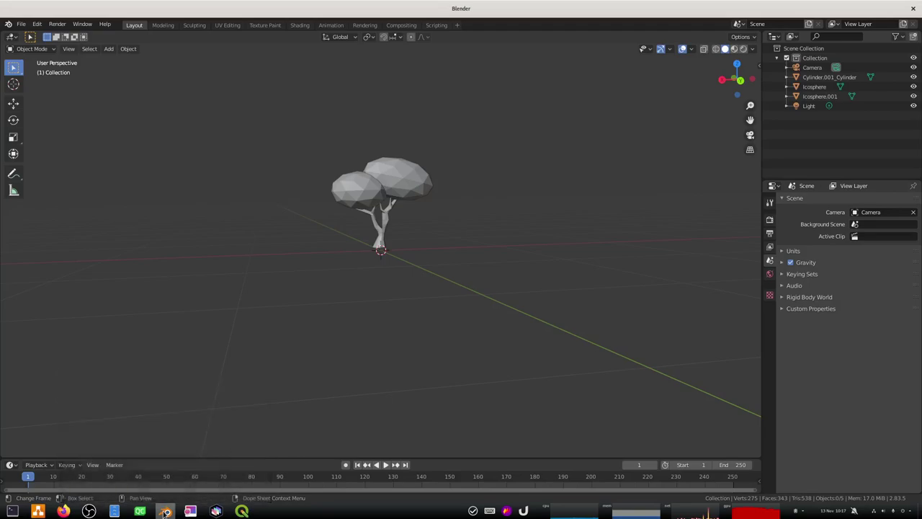
click(22, 25)
mouse_move(60, 168)
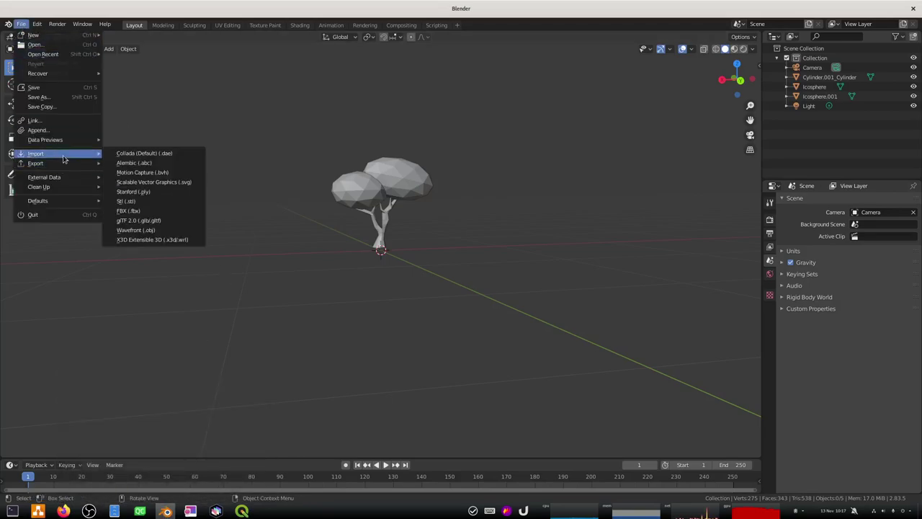
click(133, 231)
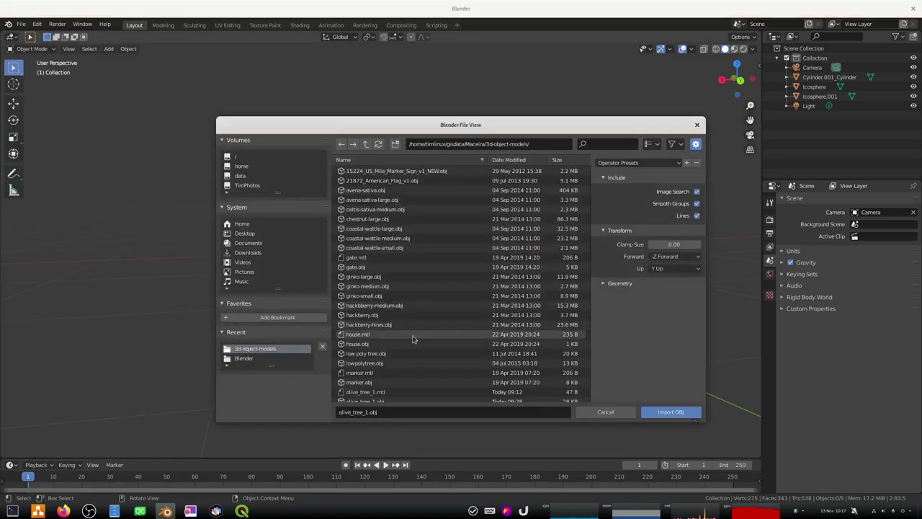
scroll(413, 339, down, 1)
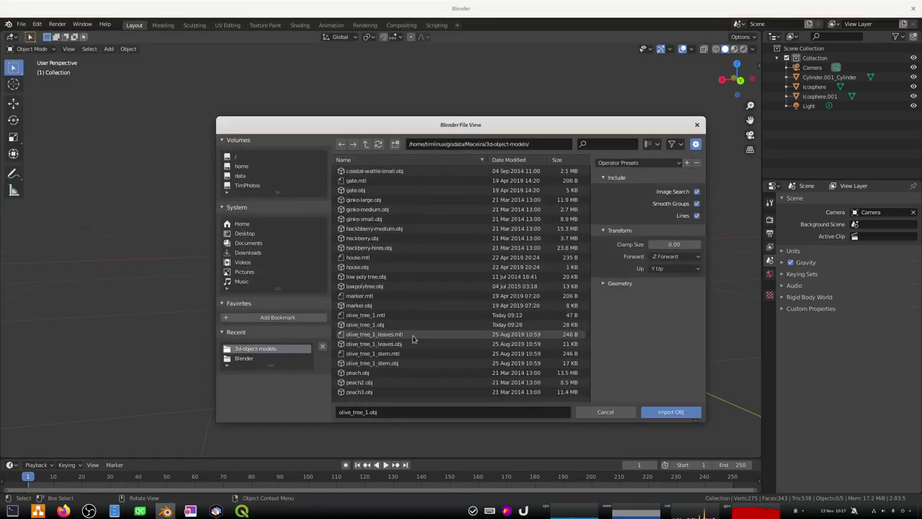
click(373, 345)
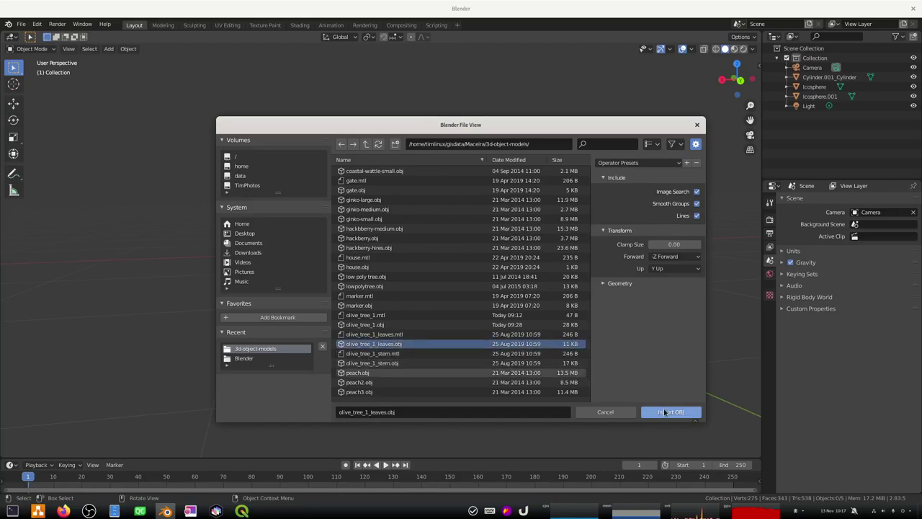
click(664, 412)
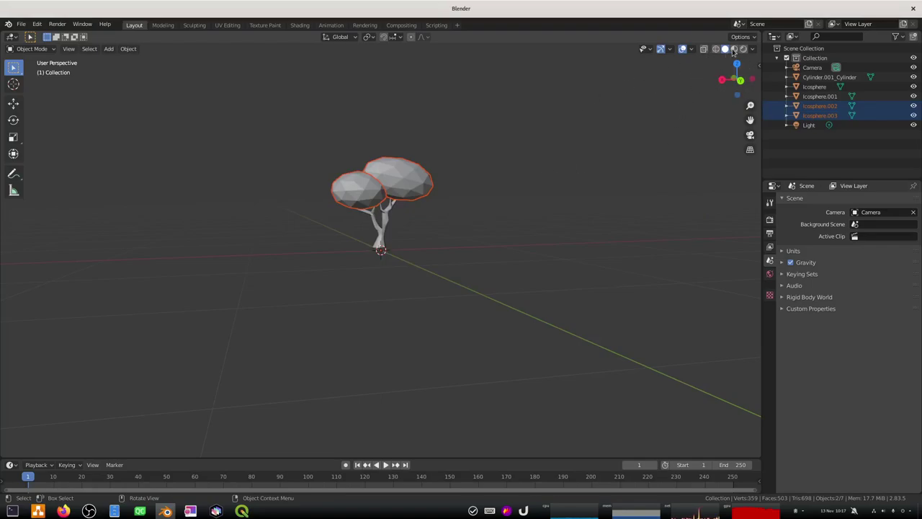
click(734, 48)
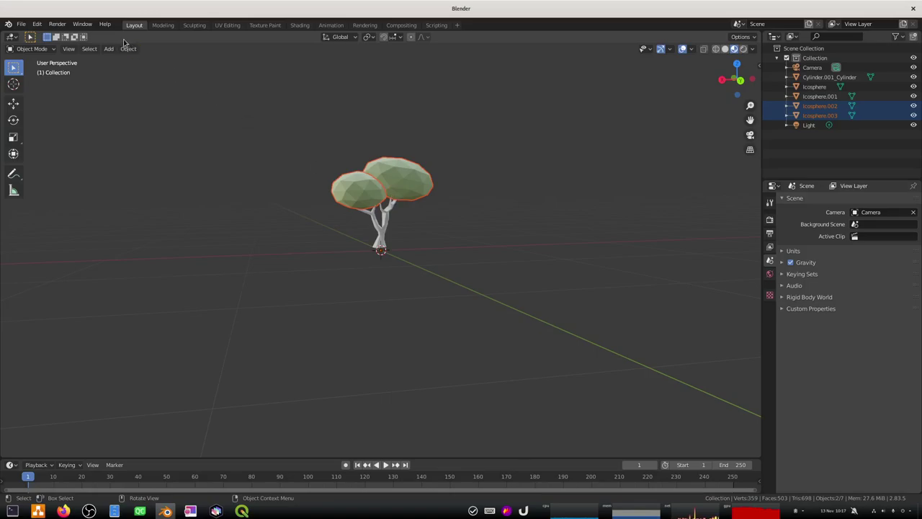
Step: Import the Wavefront model olive_tree_1_stem.obj with the leaves and examine the coloured tree from different angles
click(26, 27)
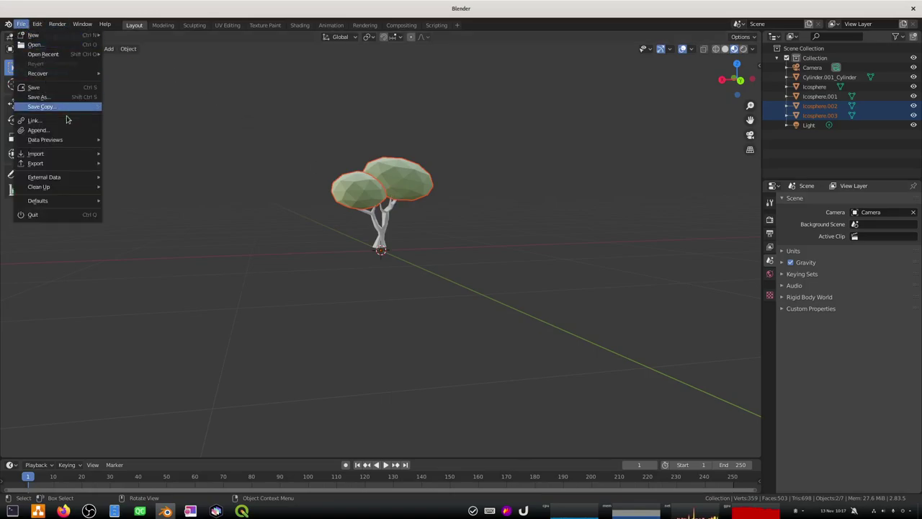
mouse_move(59, 153)
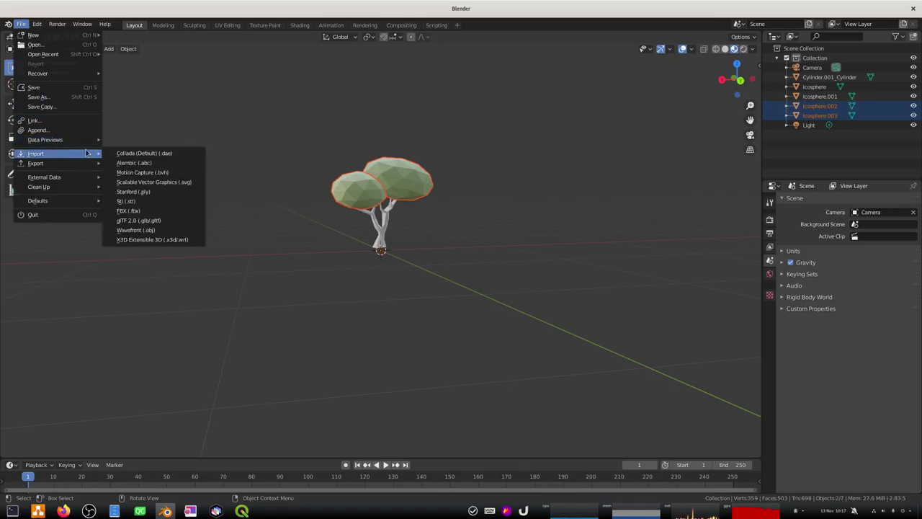
click(134, 230)
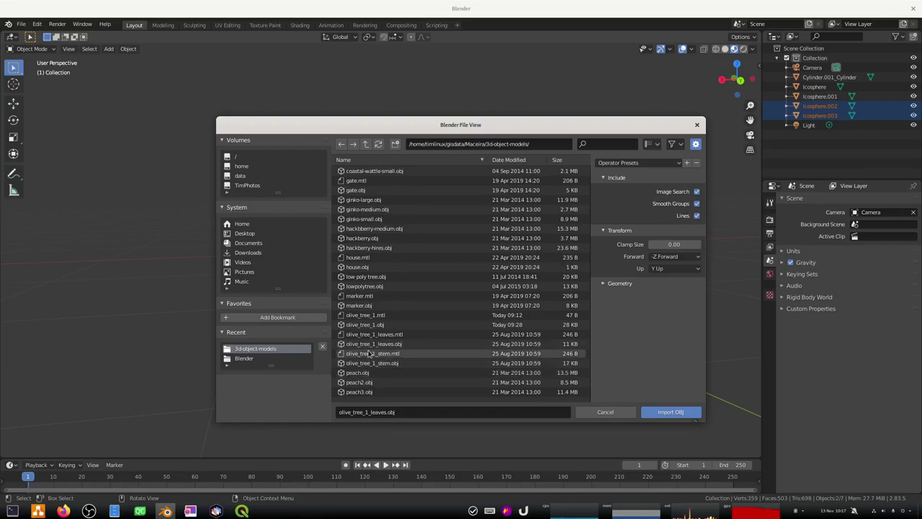
click(369, 363)
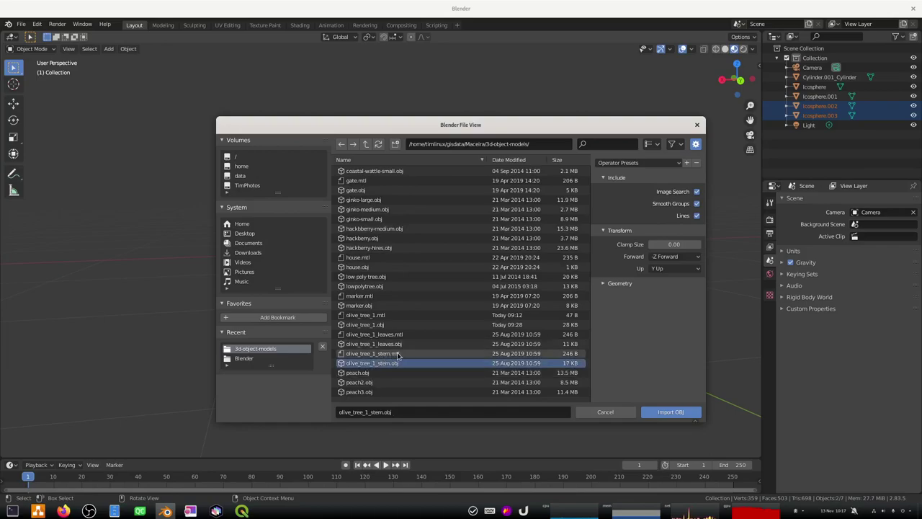
click(653, 414)
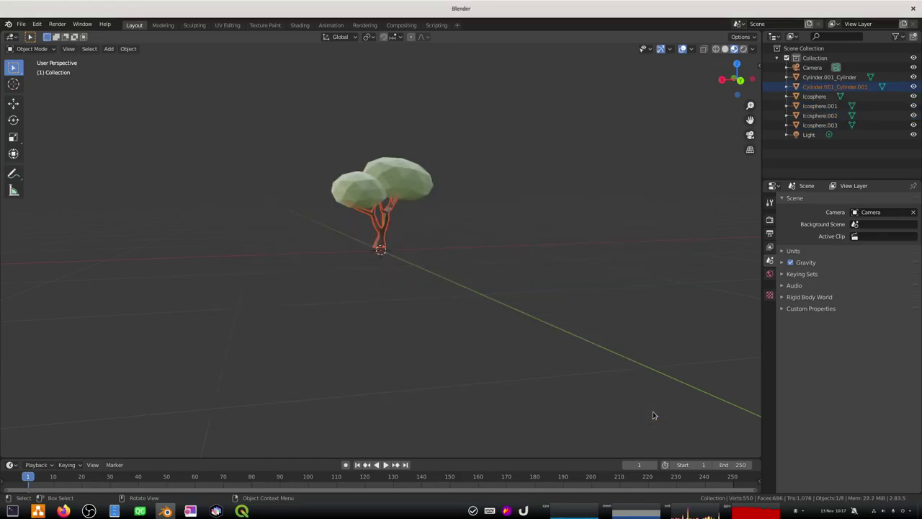
click(549, 226)
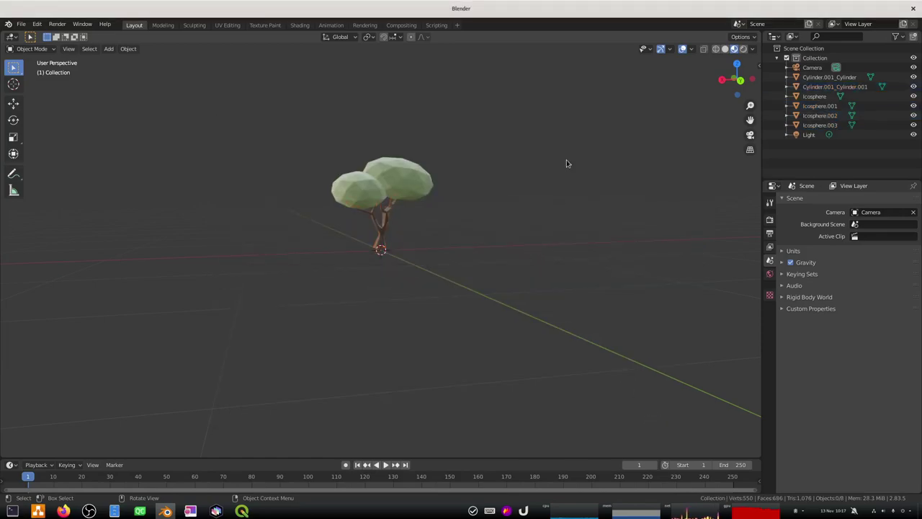
mouse_move(737, 80)
mouse_down()
mouse_move(714, 85)
mouse_move(735, 84)
mouse_up()
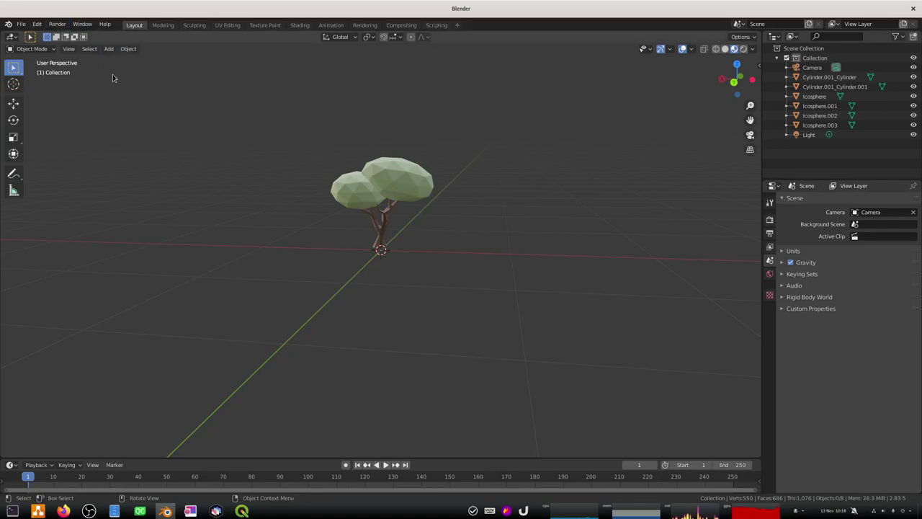
drag(735, 79, 717, 86)
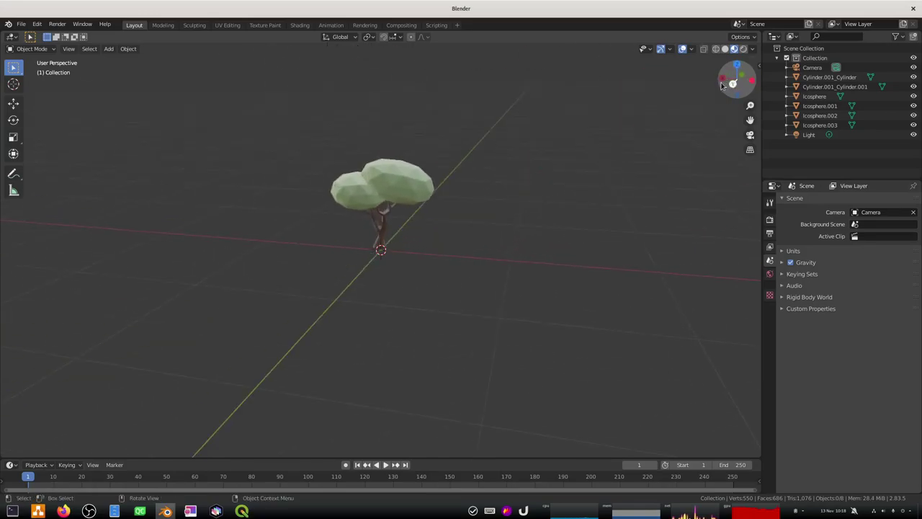
Step: Switch to QGIS, select the roof layer, enlarge the building in the 2D map, and enable editing on the layer
key(alt+Tab)
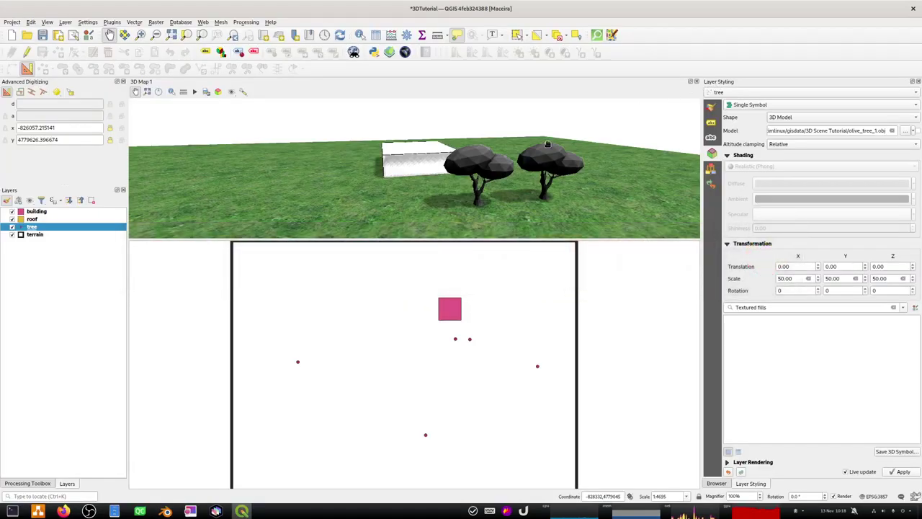
drag(512, 178, 545, 184)
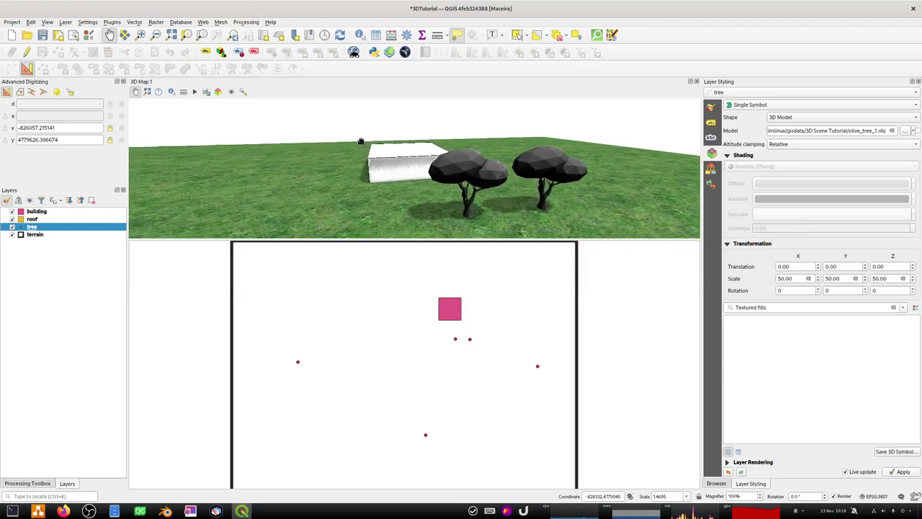
click(29, 219)
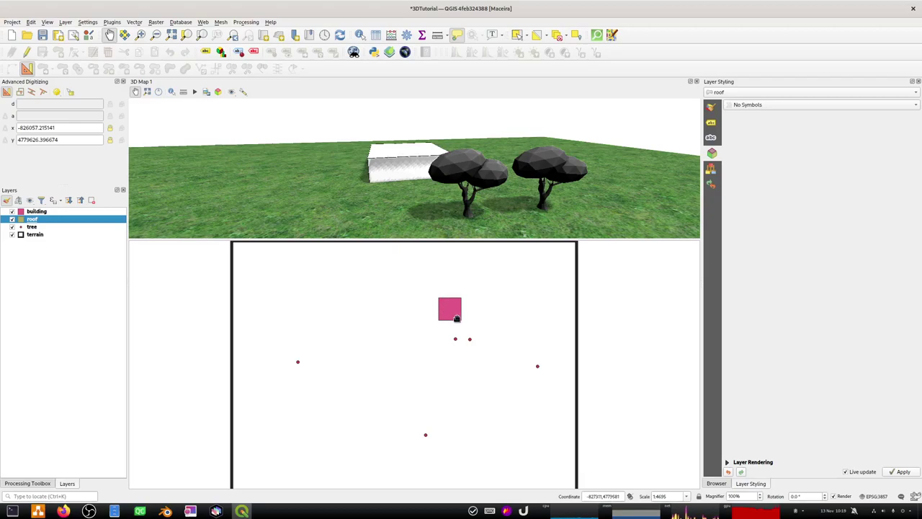
scroll(456, 318, up, 2)
drag(523, 269, 472, 327)
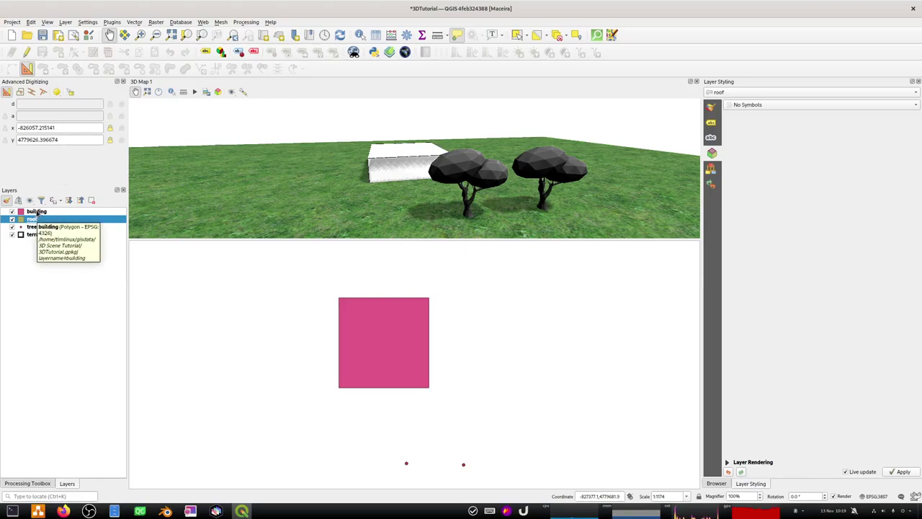
click(26, 52)
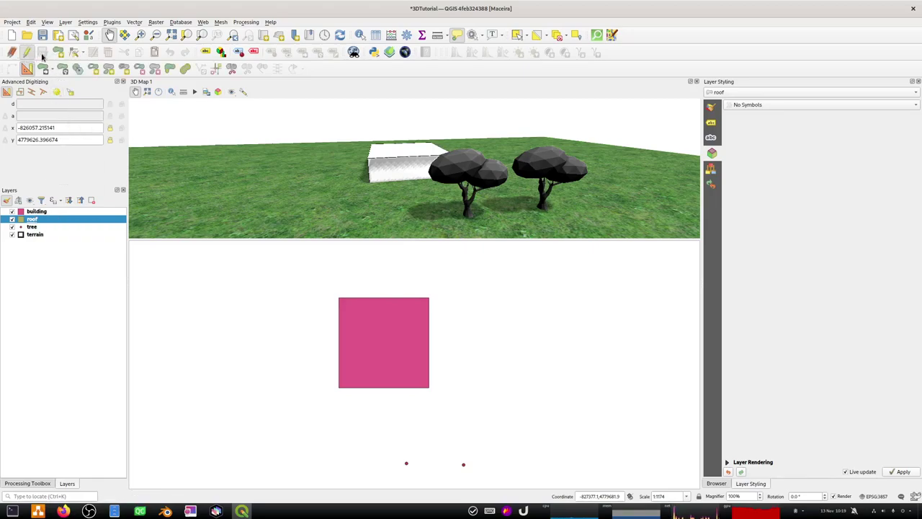
Step: Start a rectangle from extent on the roof layer with its first corner at the building's upper-left corner
click(31, 23)
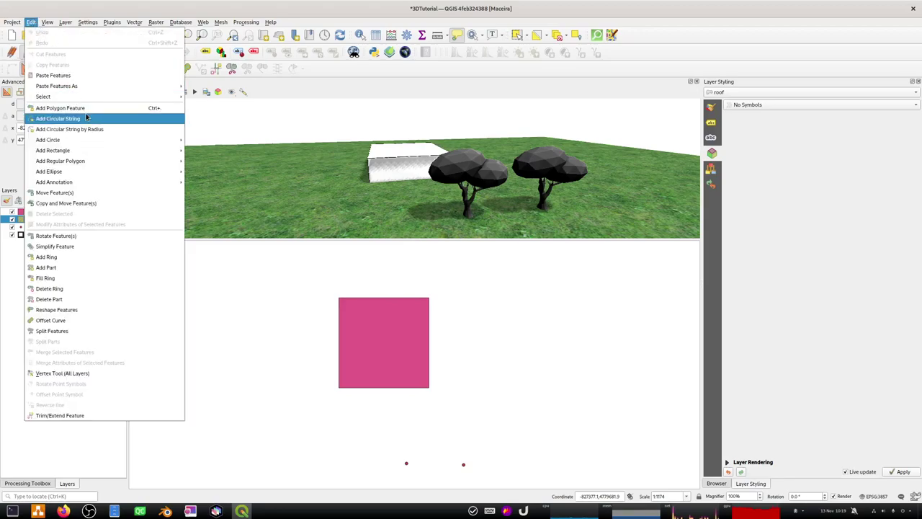
mouse_move(113, 144)
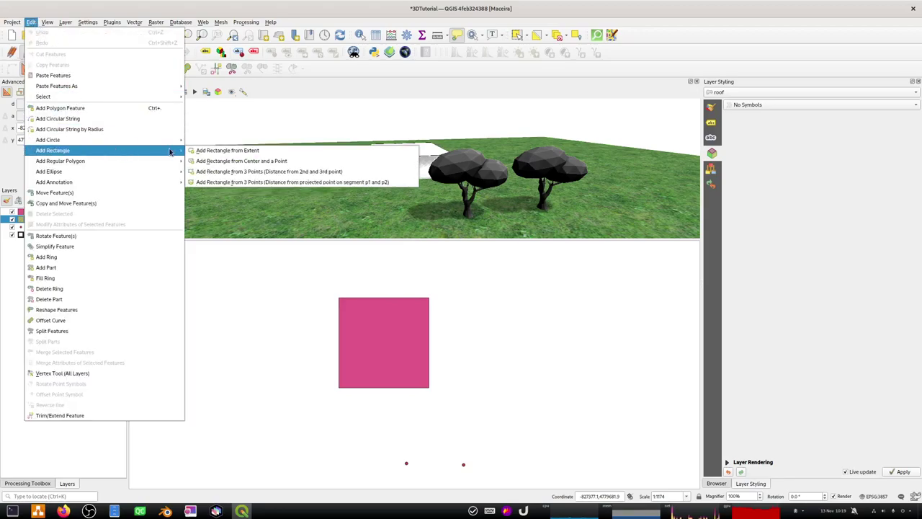
click(207, 150)
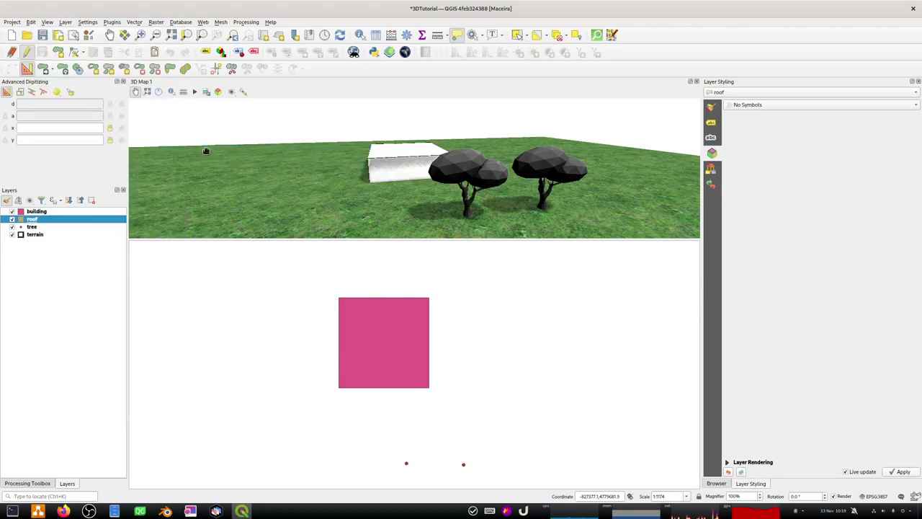
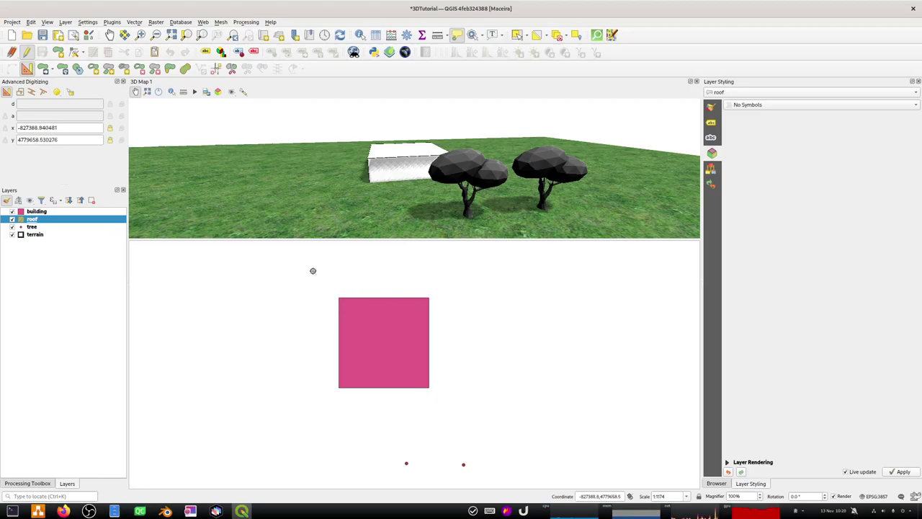
click(339, 298)
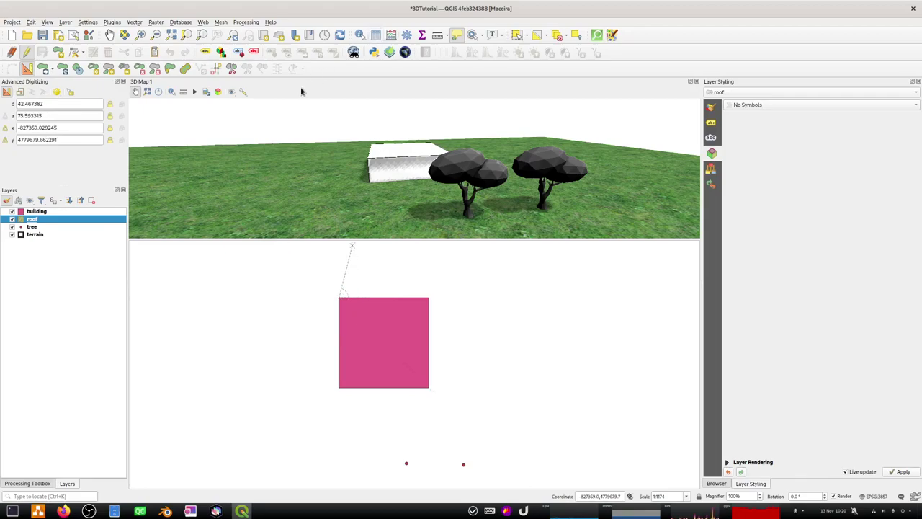
Step: Display the snapping tools and enable snapping for all layers
right_click(477, 74)
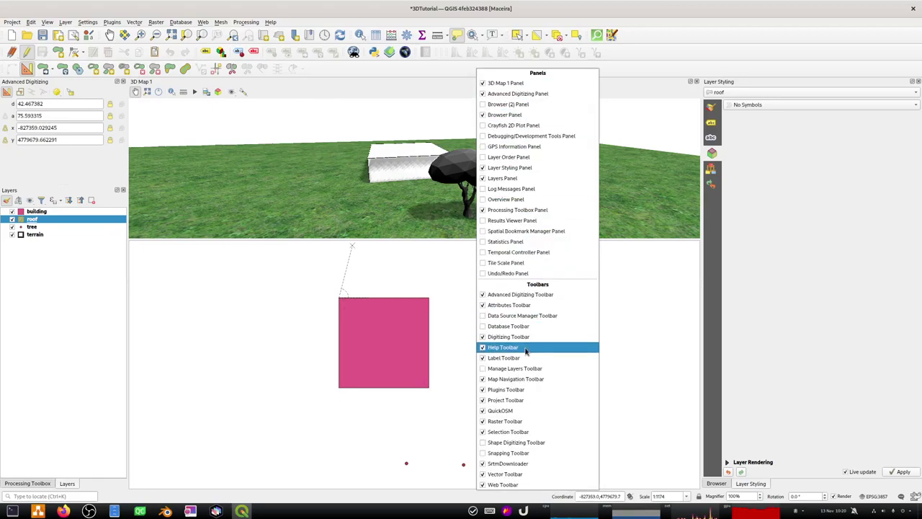
click(502, 454)
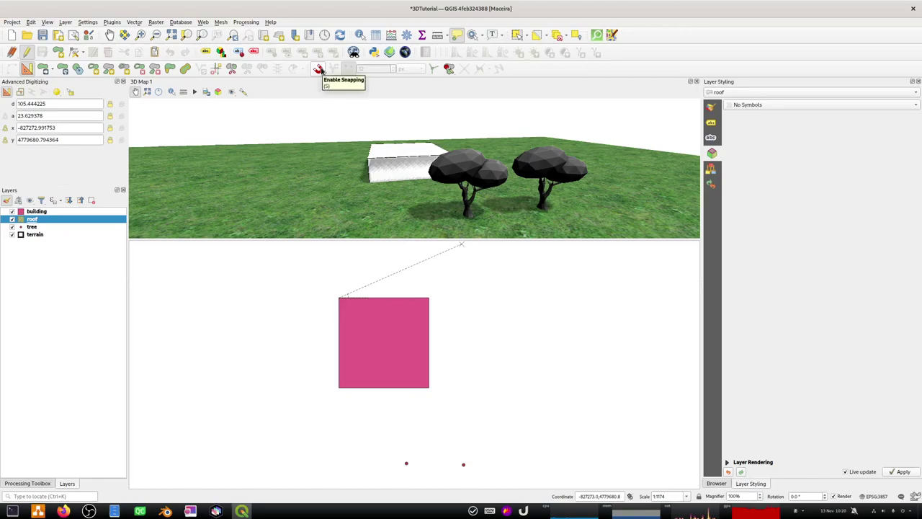
click(320, 69)
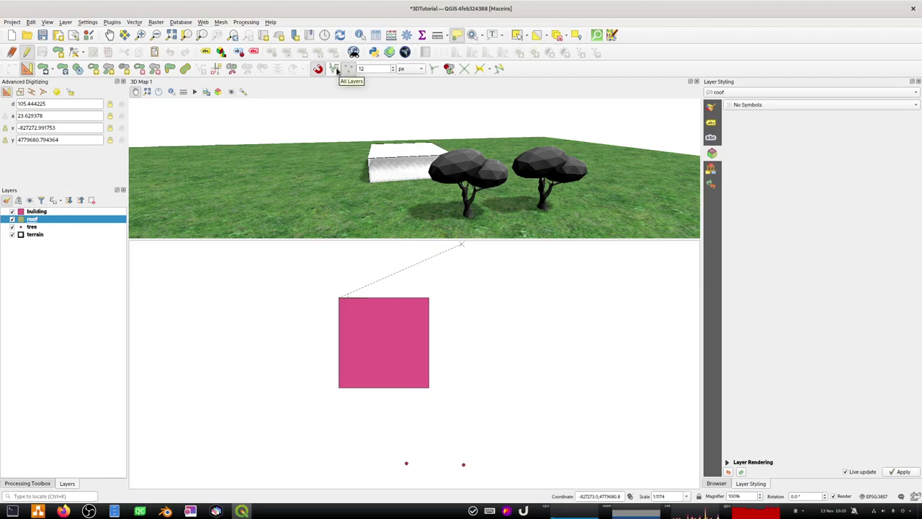
click(335, 69)
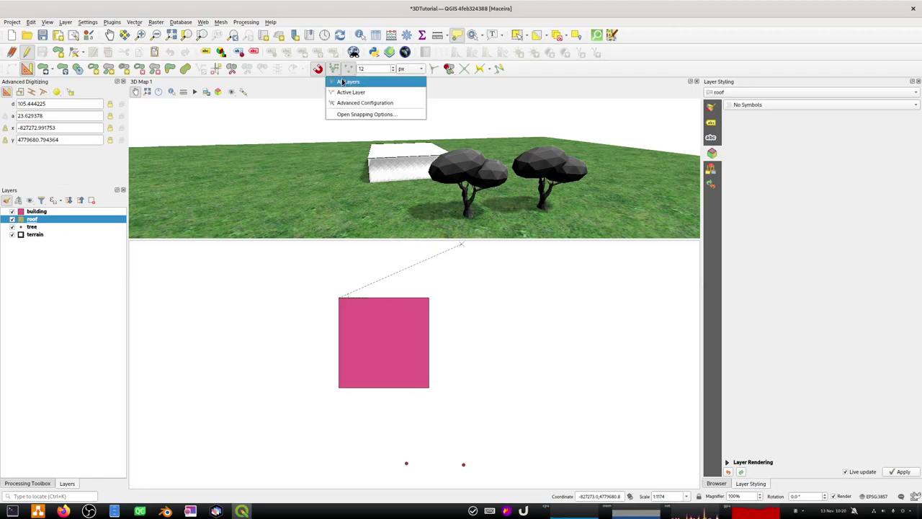
click(343, 83)
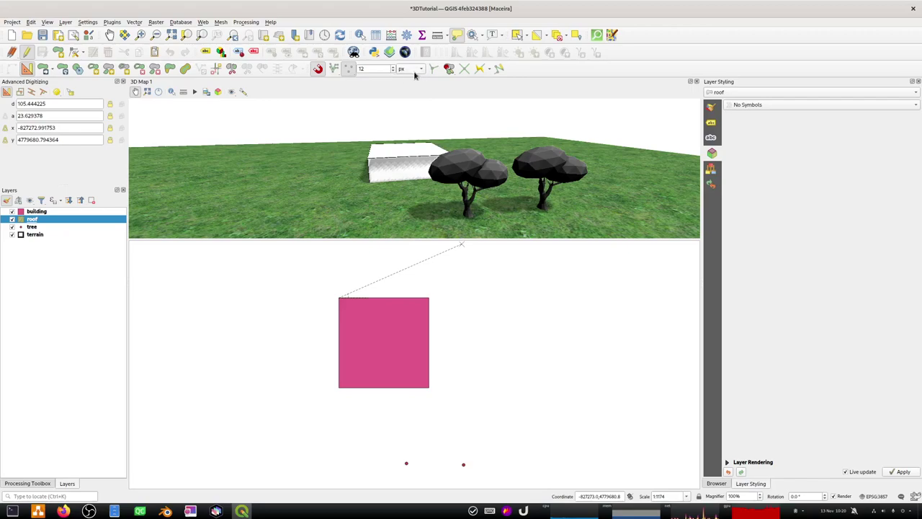
double_click(380, 69)
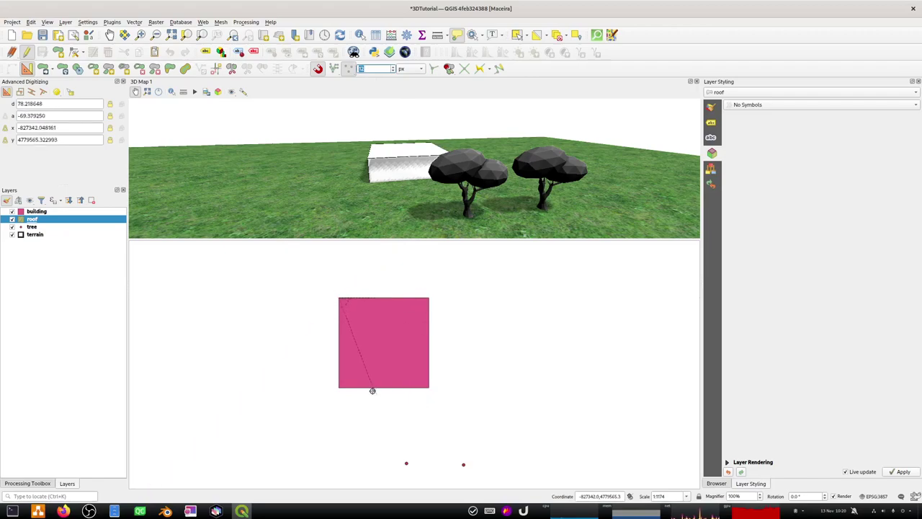
Step: Snap a corner of the roof rectangle to the building's upper-left corner
click(339, 297)
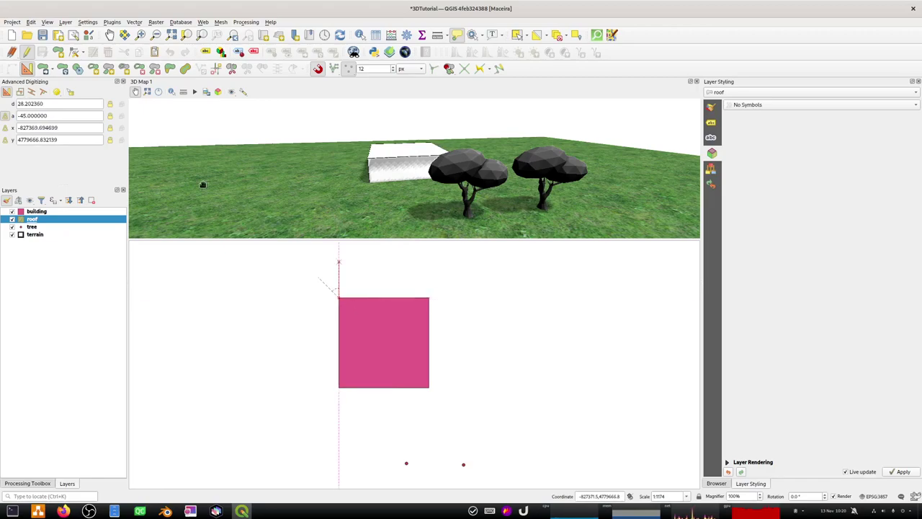
Step: Try to set the distance to the next corner of the roof rectangle to 60
double_click(66, 103)
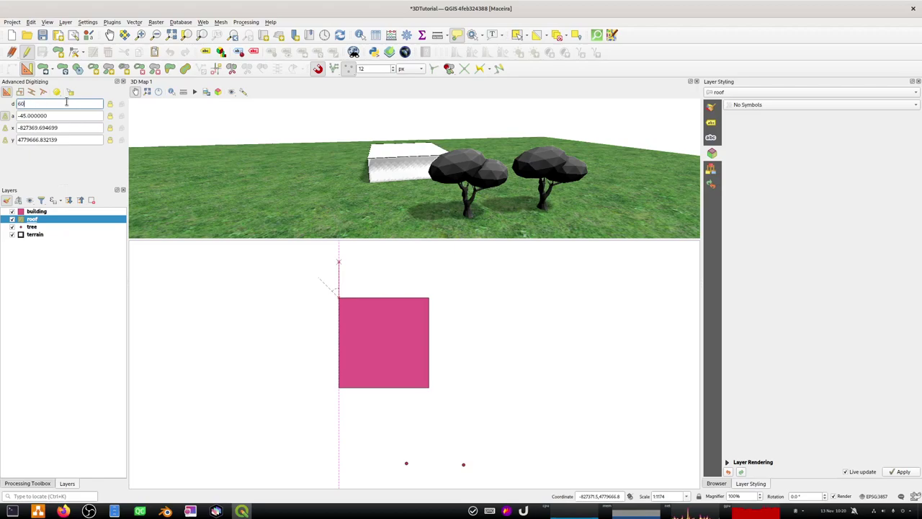
key(Return)
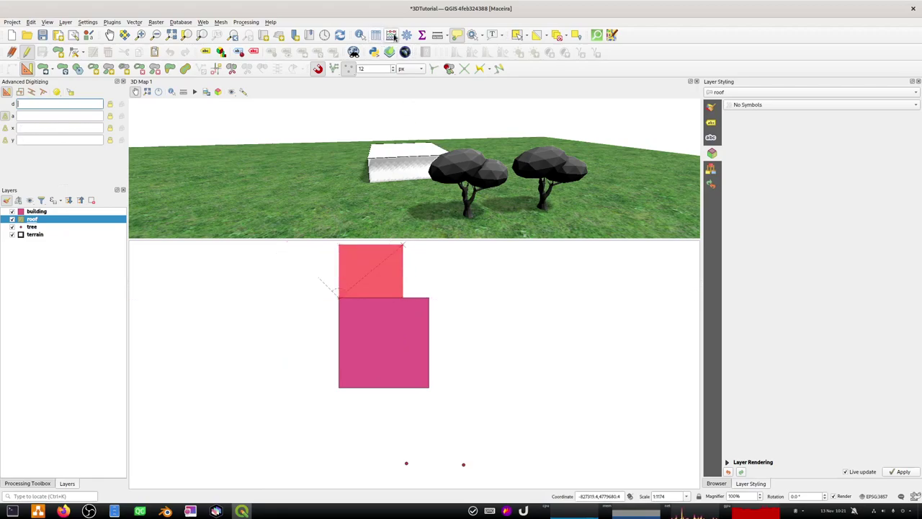
Step: Measure the upper edge of the existing building footprint on the 2D map
click(437, 35)
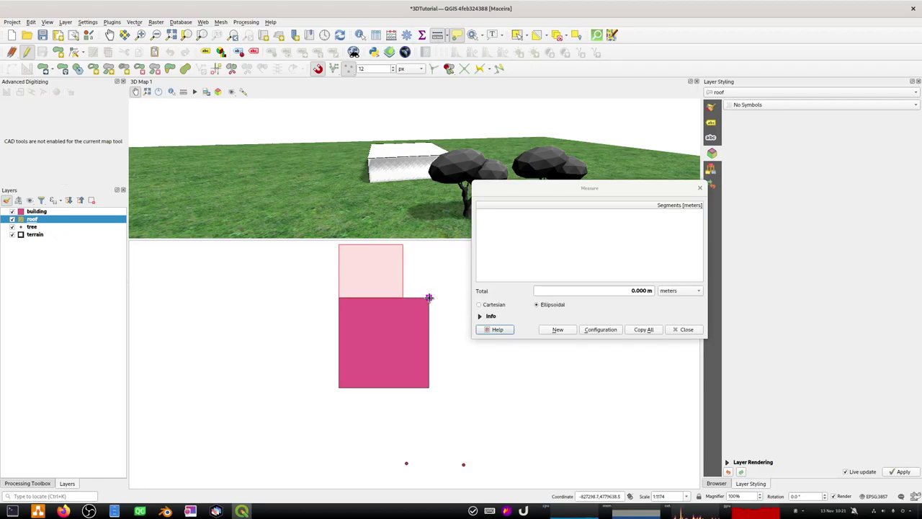
click(428, 296)
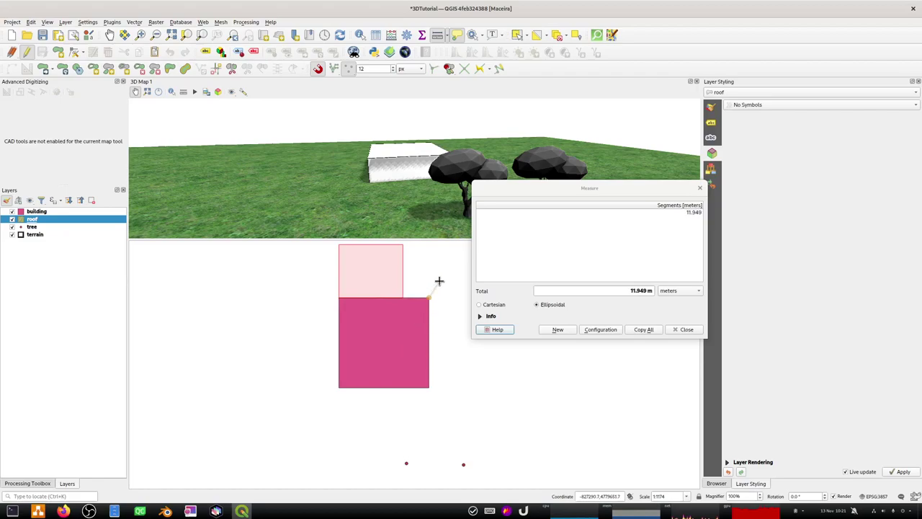
click(684, 329)
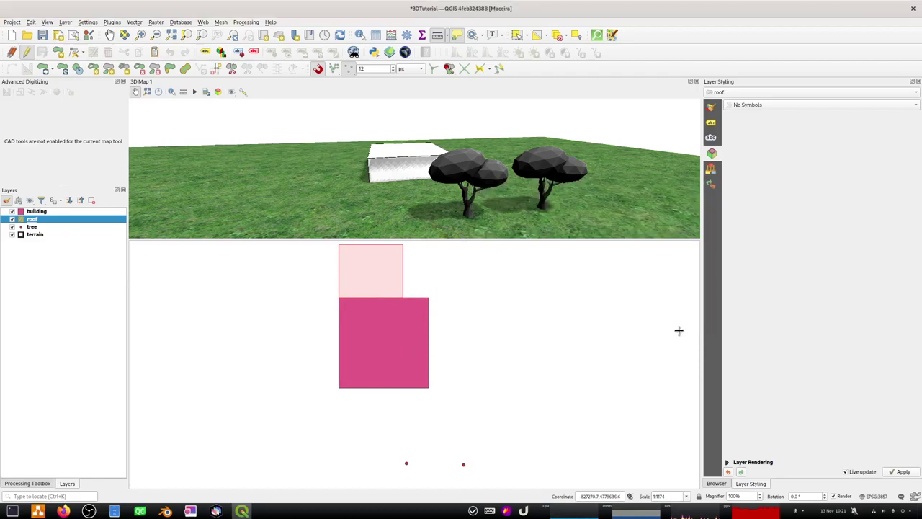
Step: Draw a three-point rectangle of 25 by 25 in the building layer, starting at the upper-left corner of the existing footprint
click(37, 211)
click(26, 52)
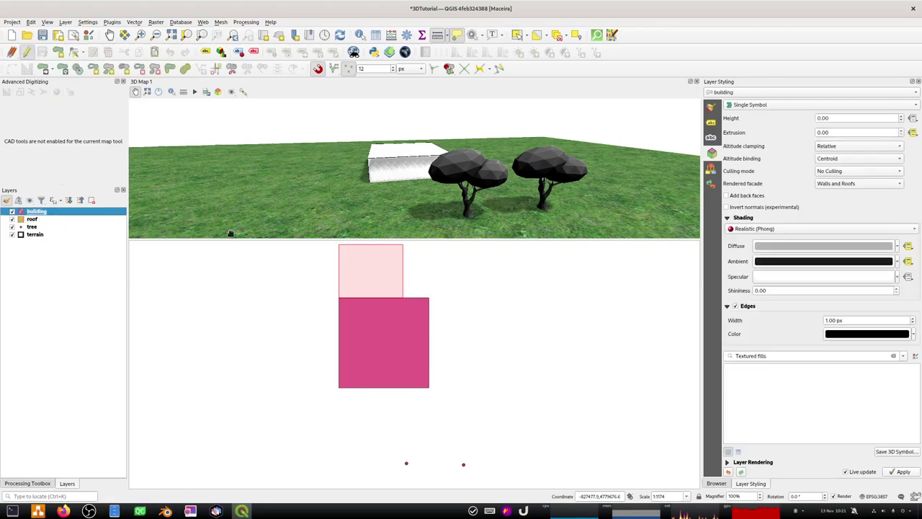
click(32, 22)
mouse_move(98, 150)
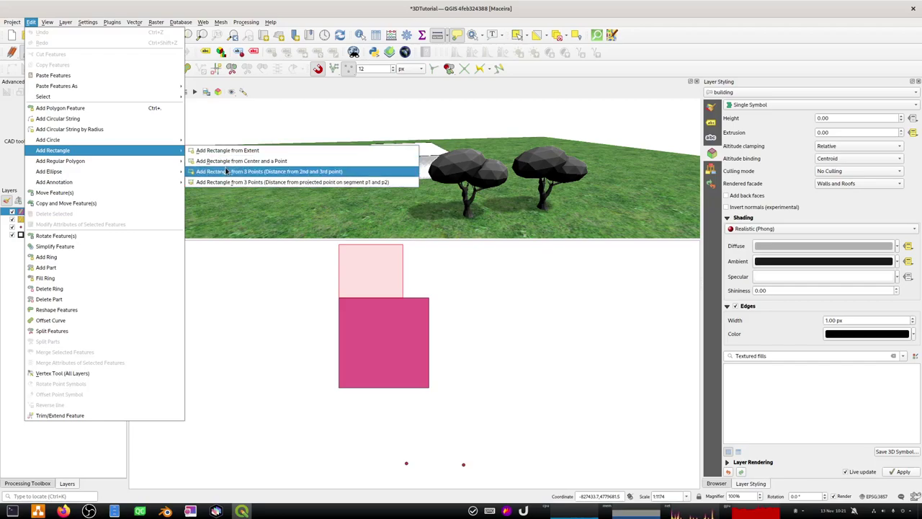
click(225, 150)
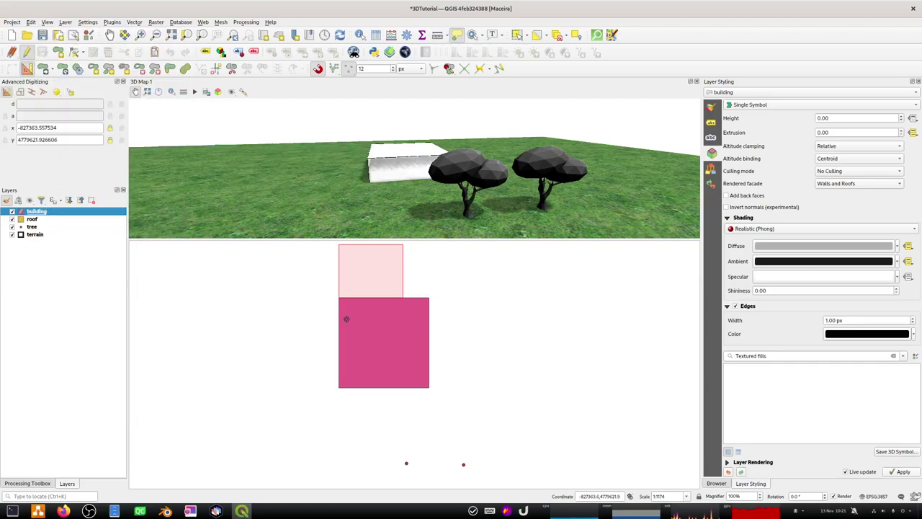
click(338, 297)
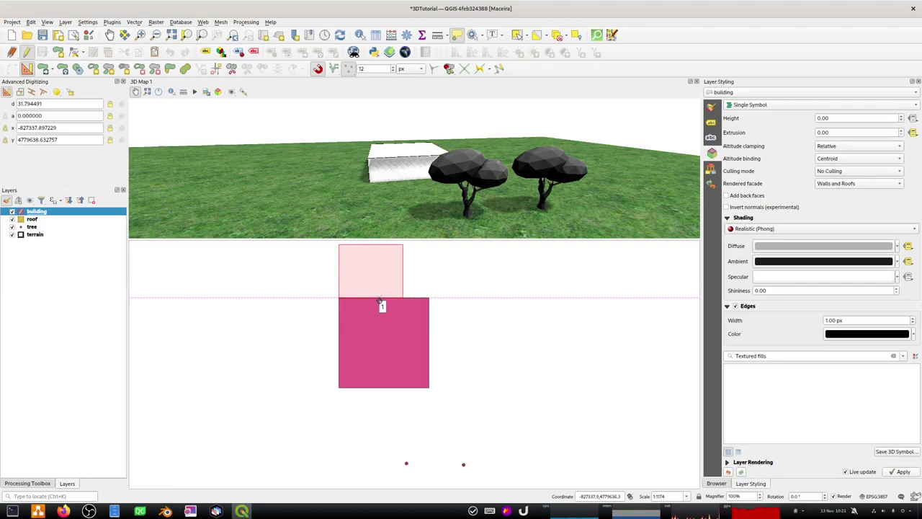
click(45, 102)
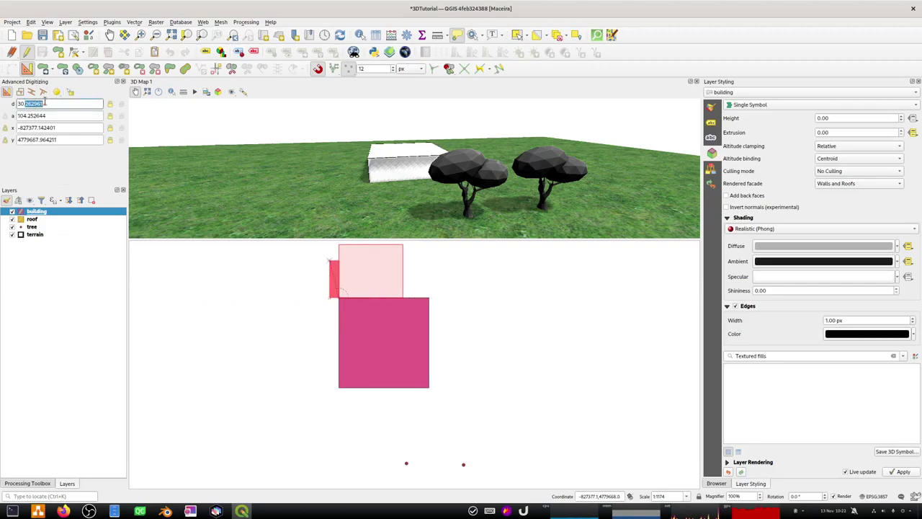
text(25)
key(Return)
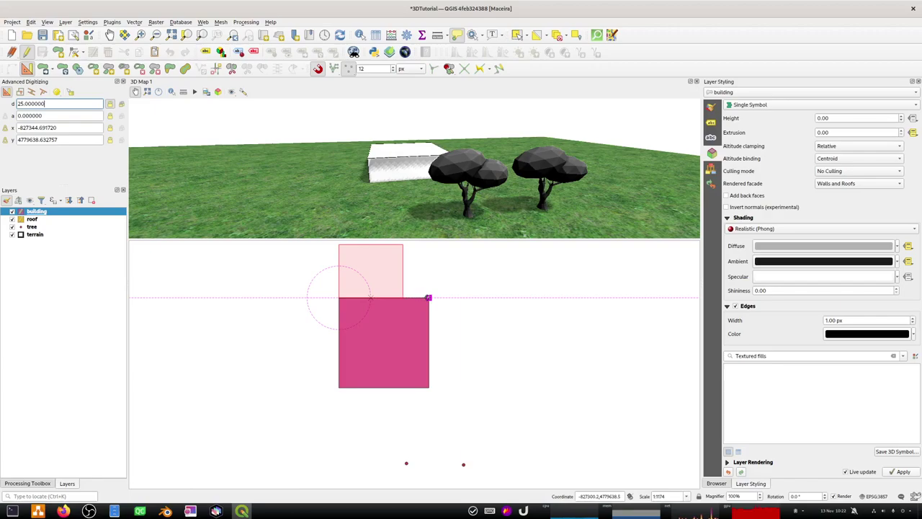
click(370, 298)
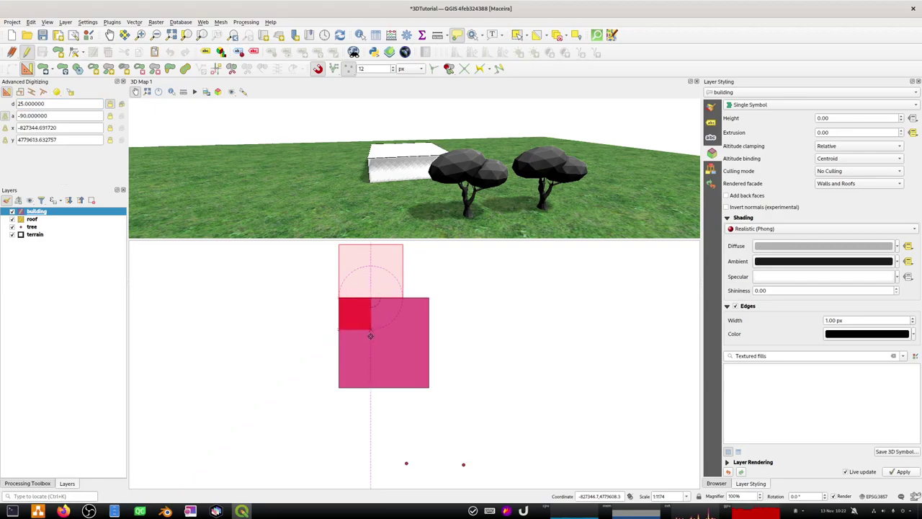
right_click(370, 330)
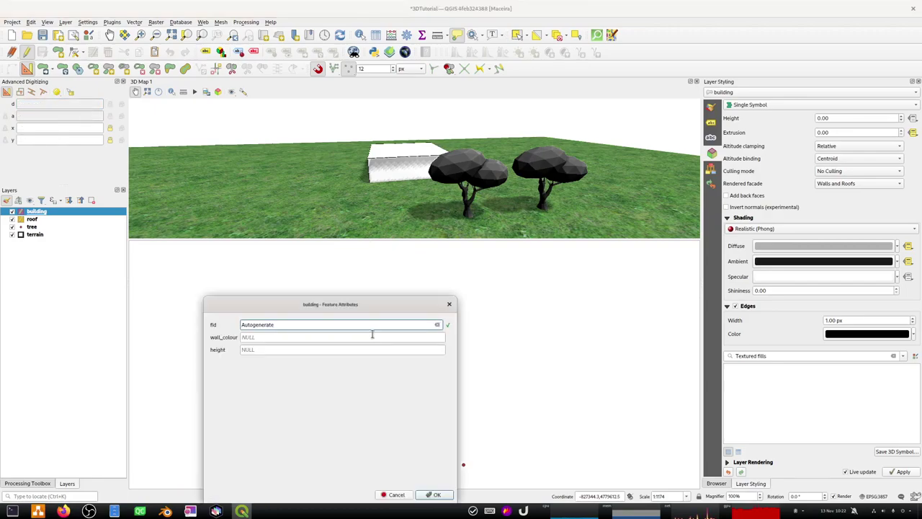
Step: Give the new building wall_colour #fefefe and height 20, and save the layer edits
click(273, 337)
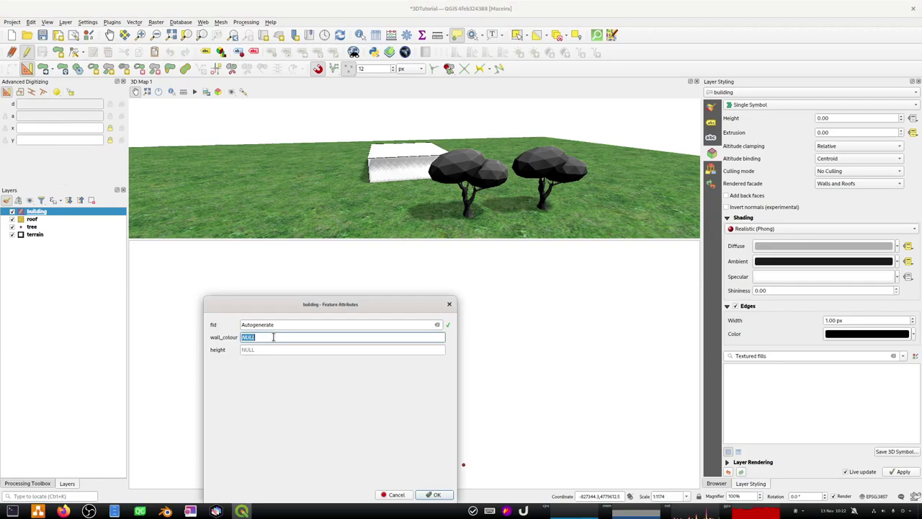
text(#fefefe)
key(Tab)
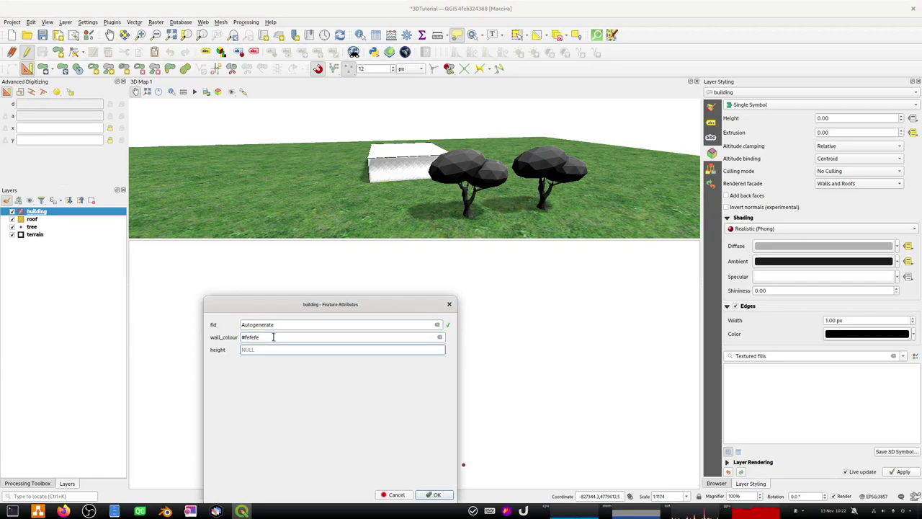
text(20)
click(432, 494)
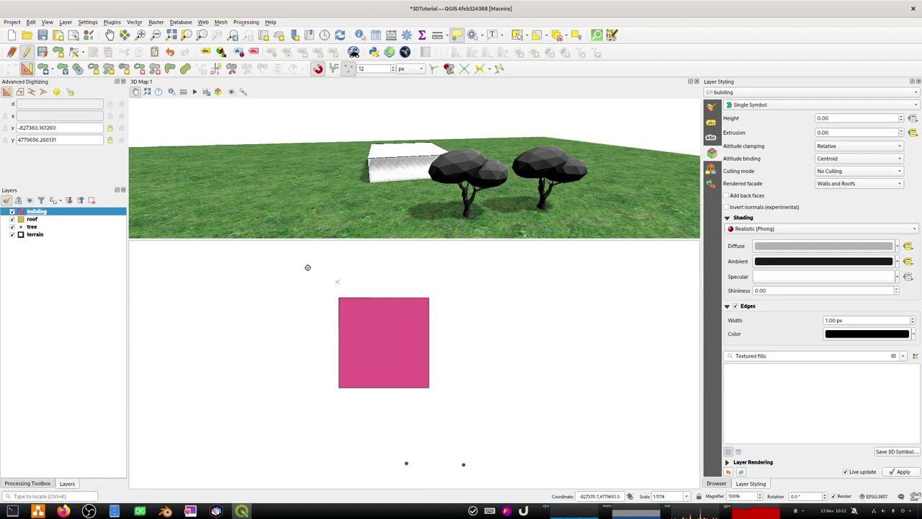
click(42, 52)
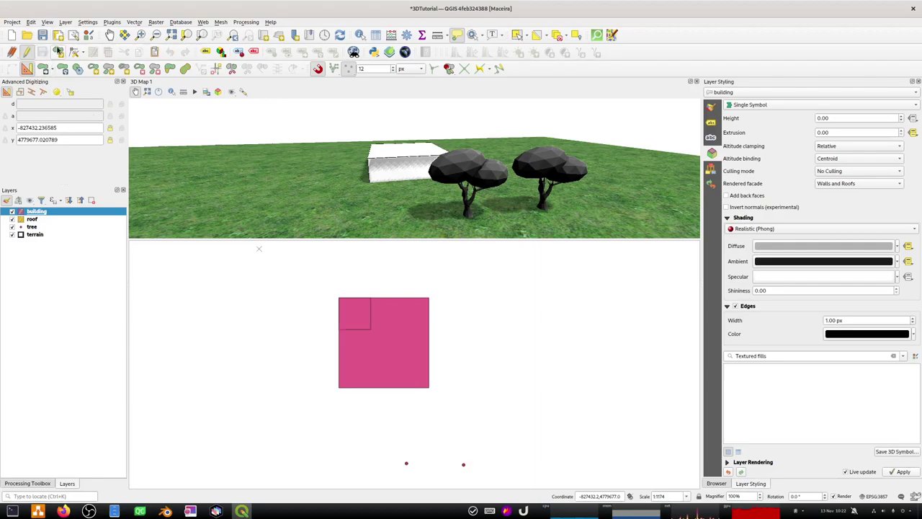
Step: Delete the original large building footprint, keeping the small square
click(516, 36)
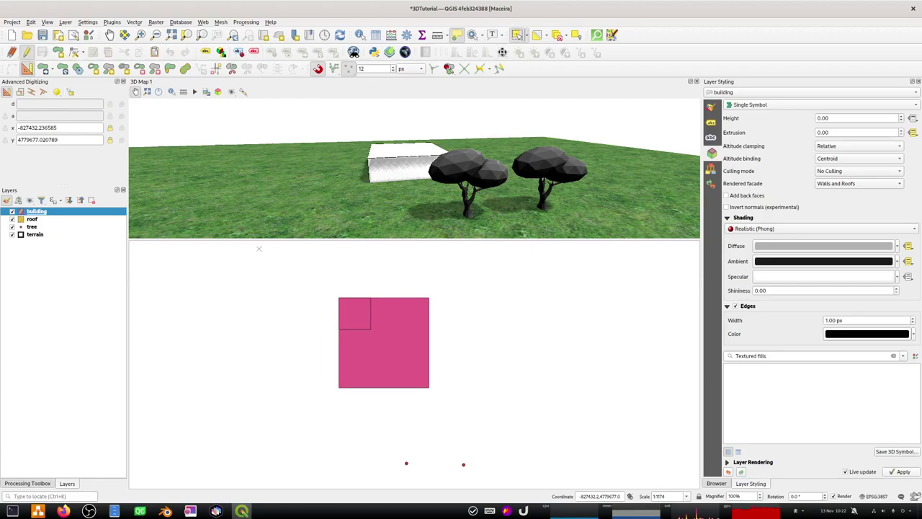
click(413, 341)
key(Delete)
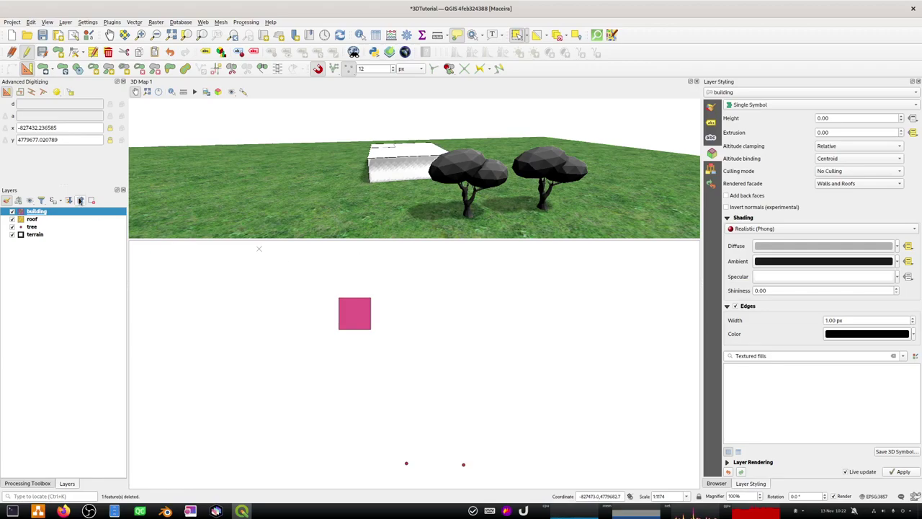
Step: Toggle the building layer's visibility off and on to refresh the 3D map, and inspect the new building from another angle
click(12, 213)
click(13, 213)
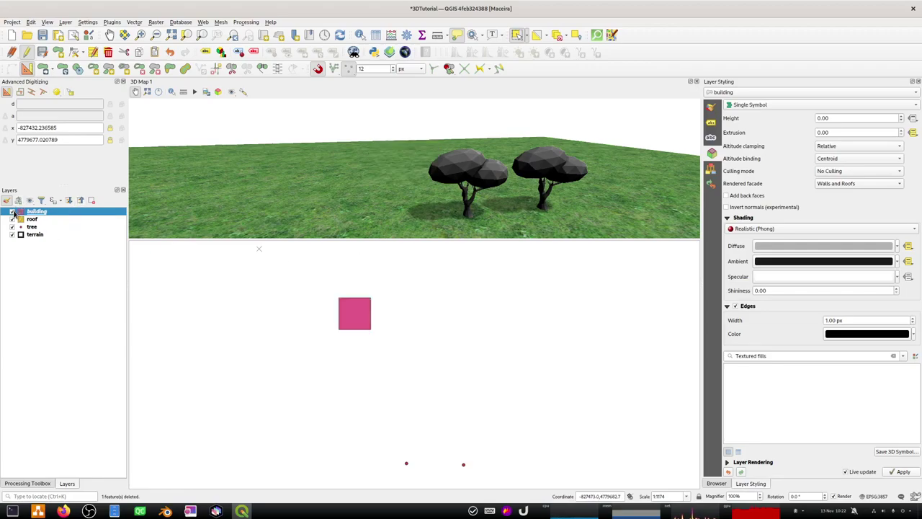
scroll(388, 201, up, 3)
scroll(389, 201, down, 5)
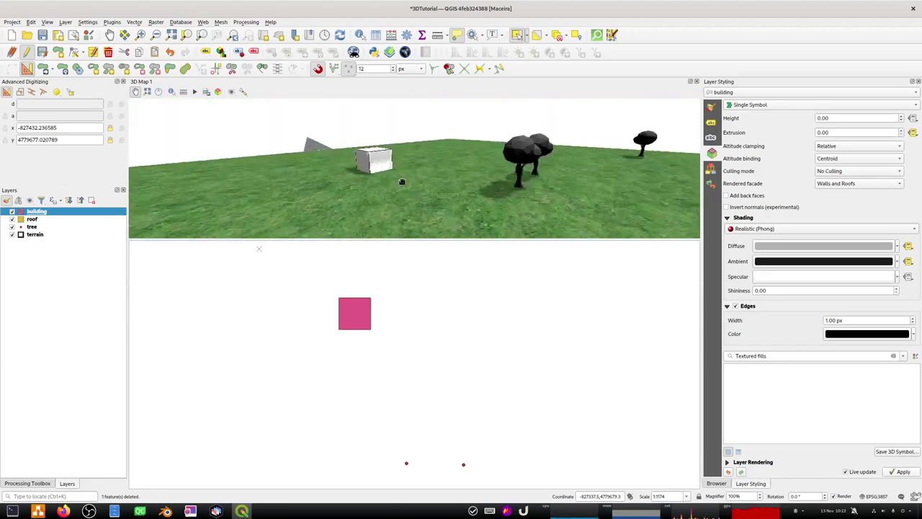
middle_drag(401, 181, 424, 182)
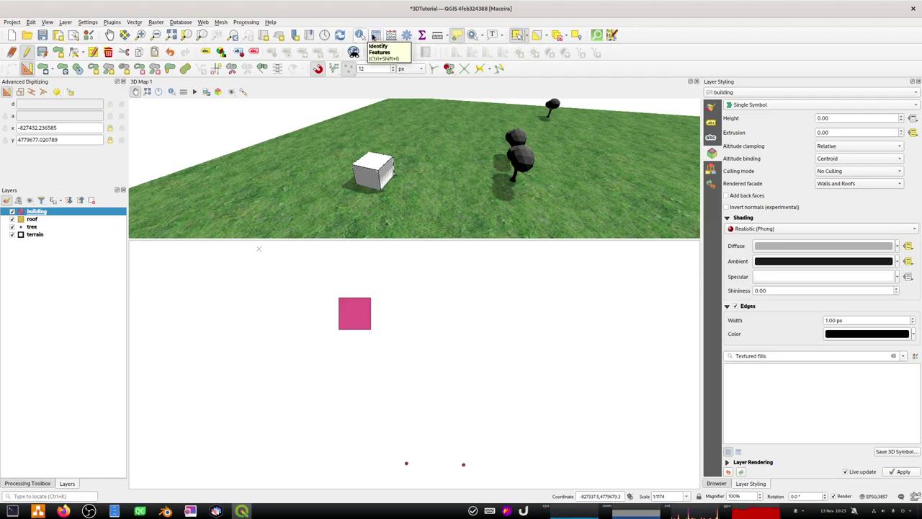
Step: Measure the upper edge of the new square building between its two corners
click(437, 35)
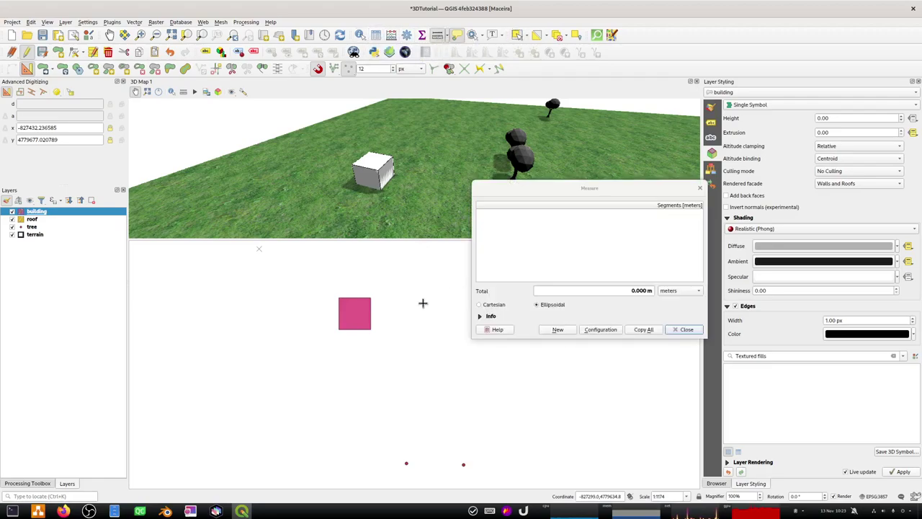
click(370, 298)
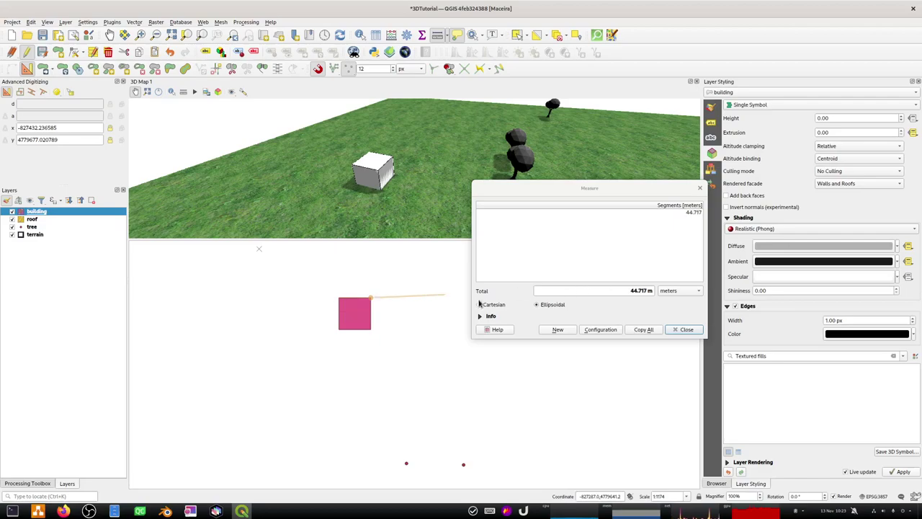
click(338, 298)
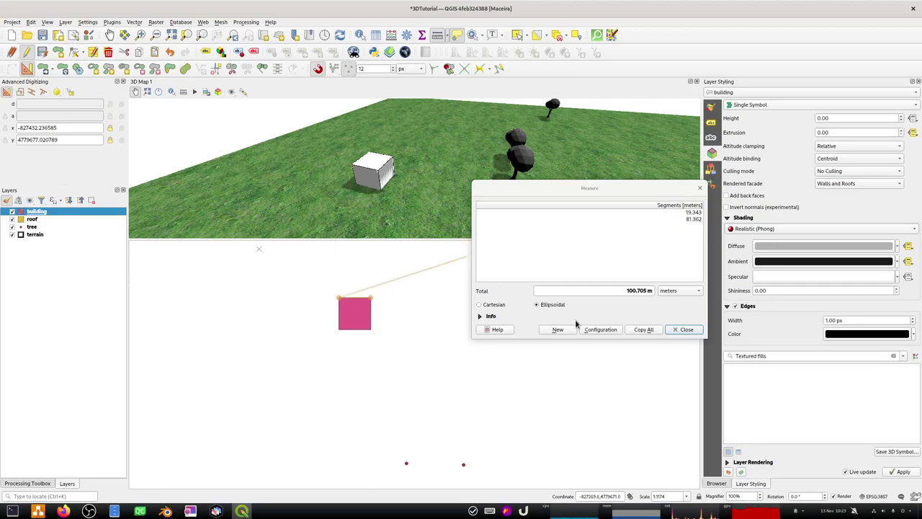
click(684, 331)
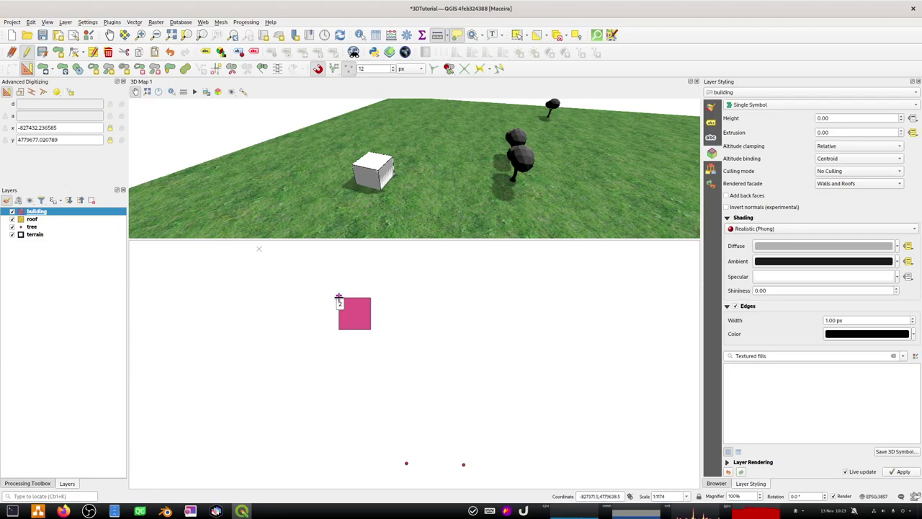
click(370, 297)
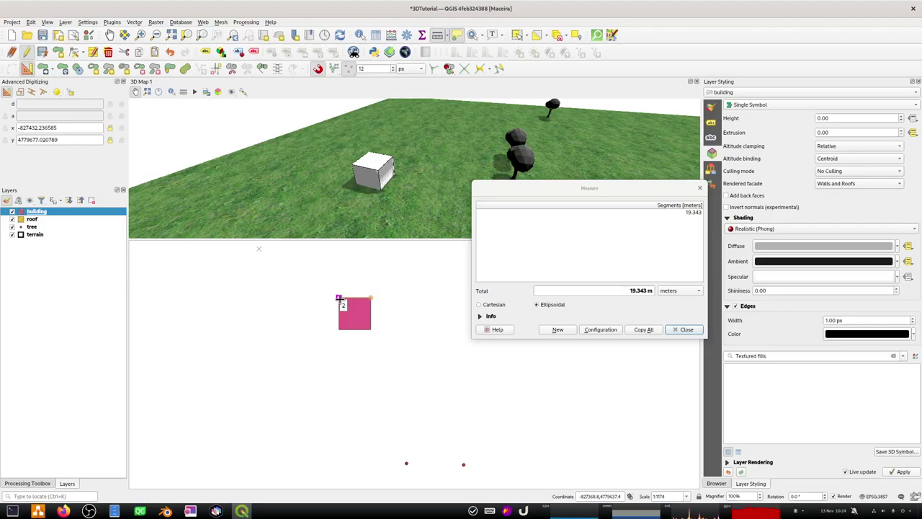
Step: Calculate 19.343/2 in the desktop launcher to get half the building's width, and close the measurement
key(super)
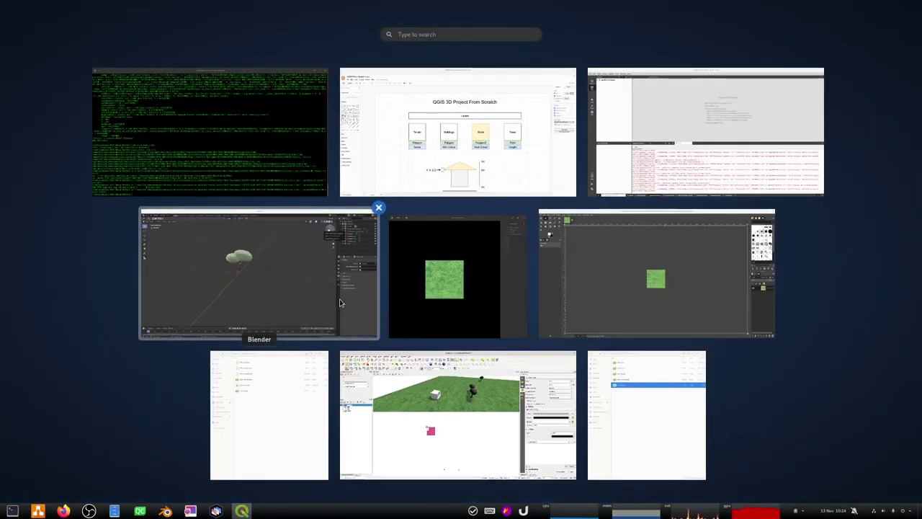
key(super)
key(ctrl+space)
text(1)
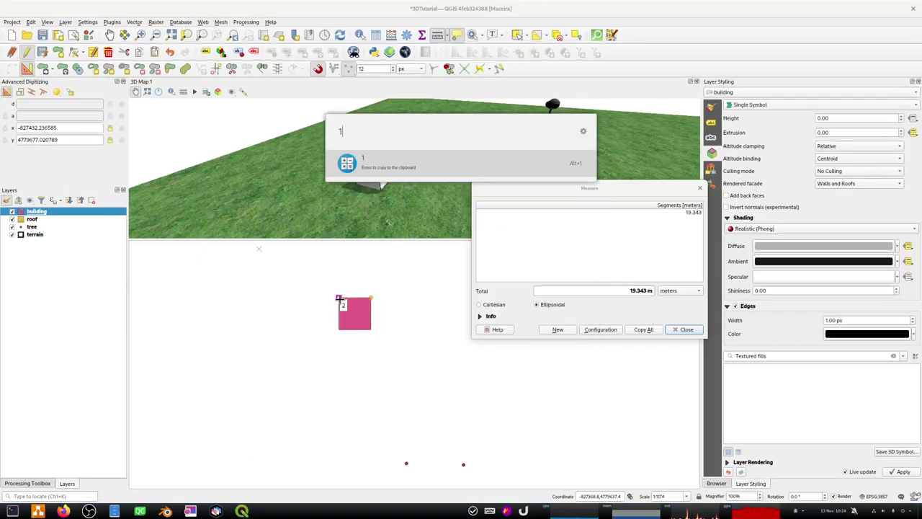
text(9.343/2)
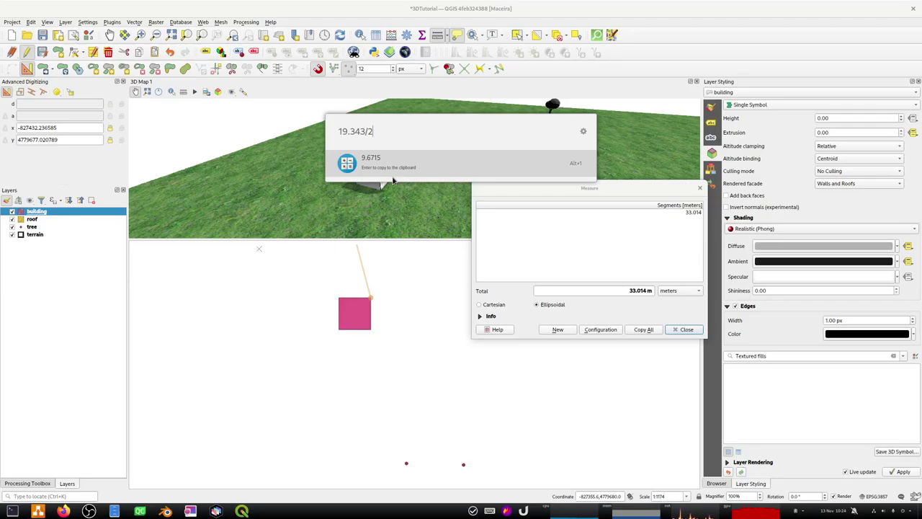
click(393, 178)
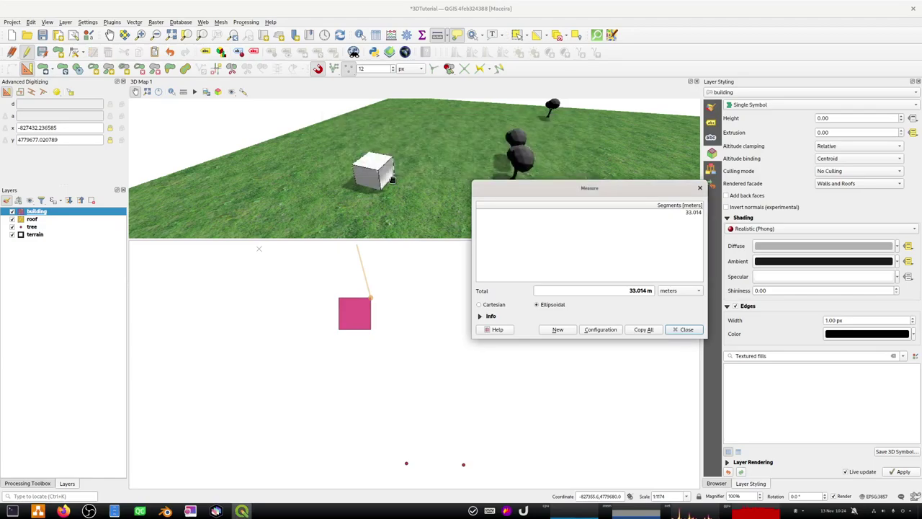
key(Escape)
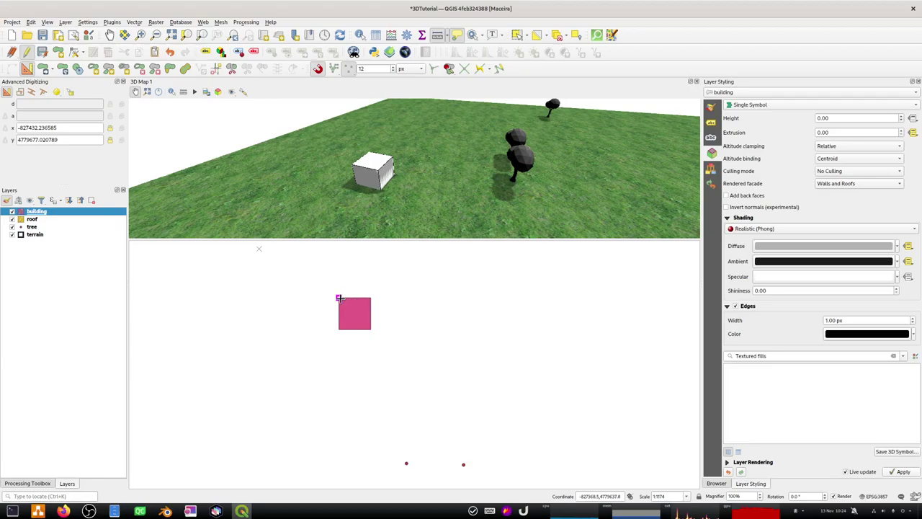
Step: On the roof layer, draw a rectangle from centre and a point, centred on the building's upper-left corner, using a distance of 9.6715
click(41, 220)
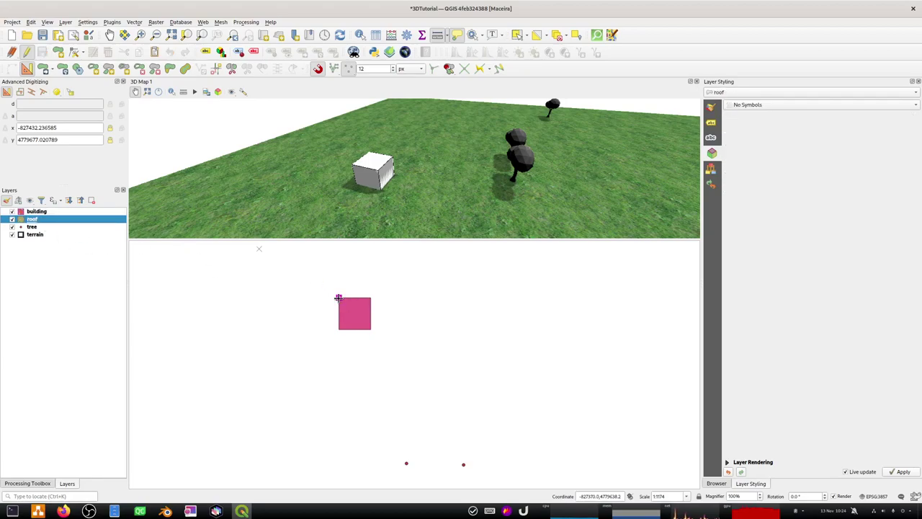
click(30, 22)
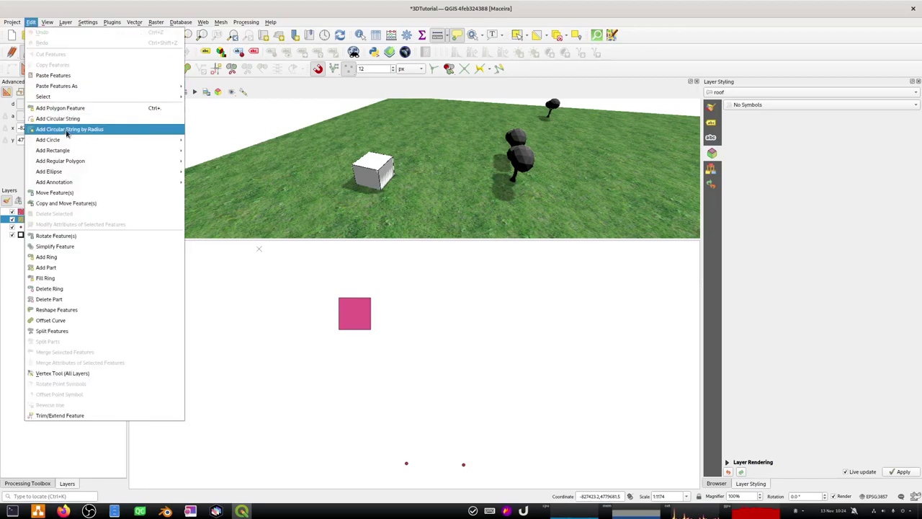
mouse_move(64, 153)
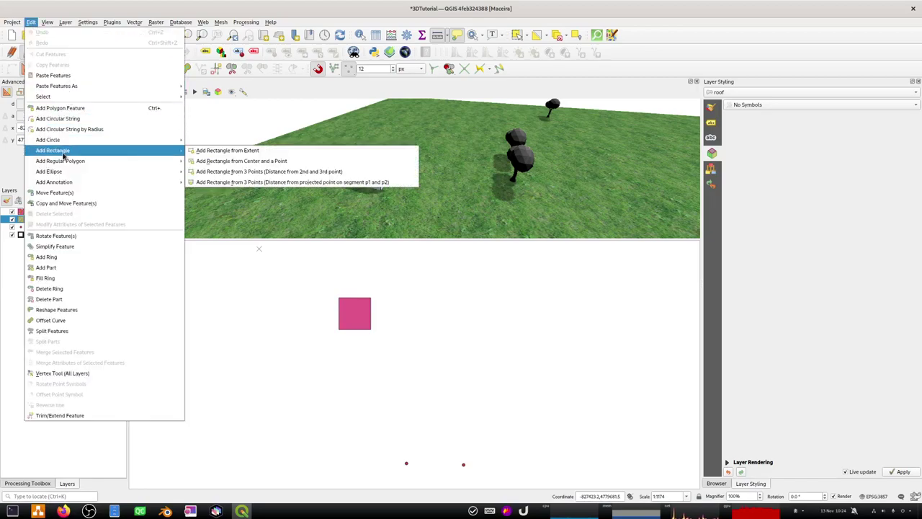
click(220, 161)
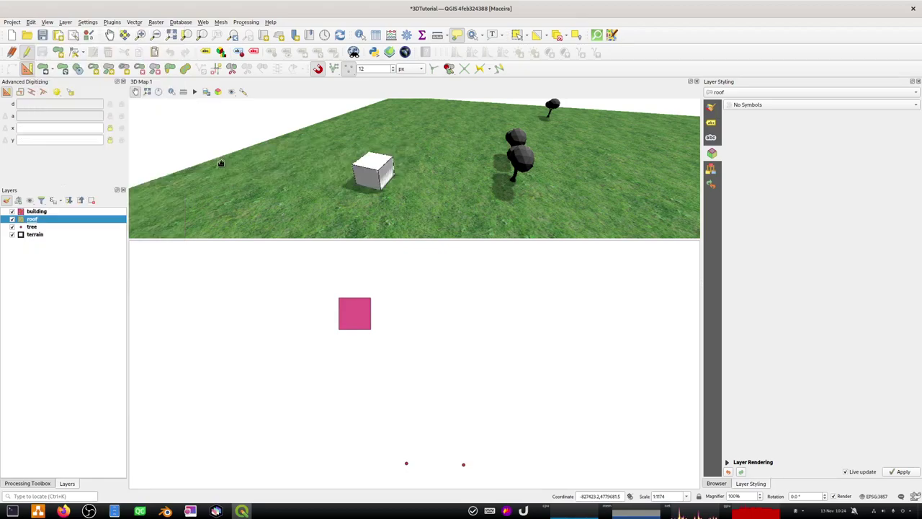
click(339, 297)
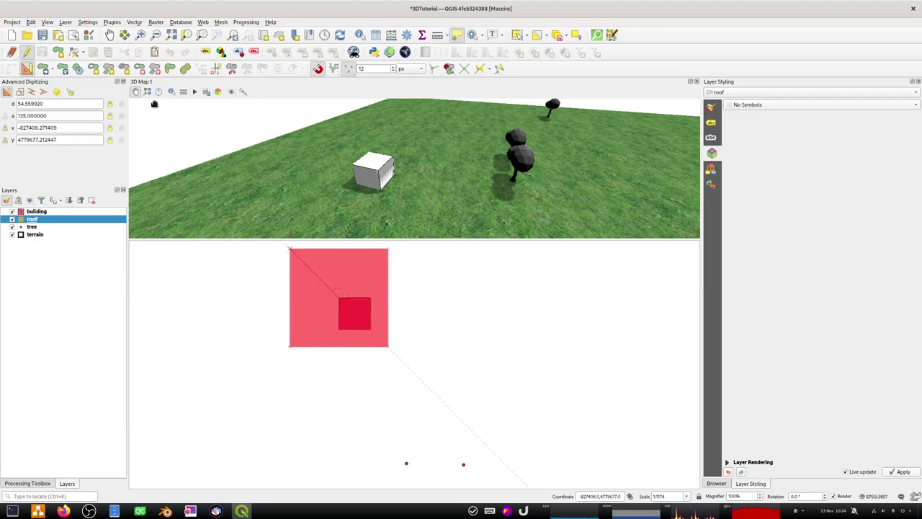
click(61, 104)
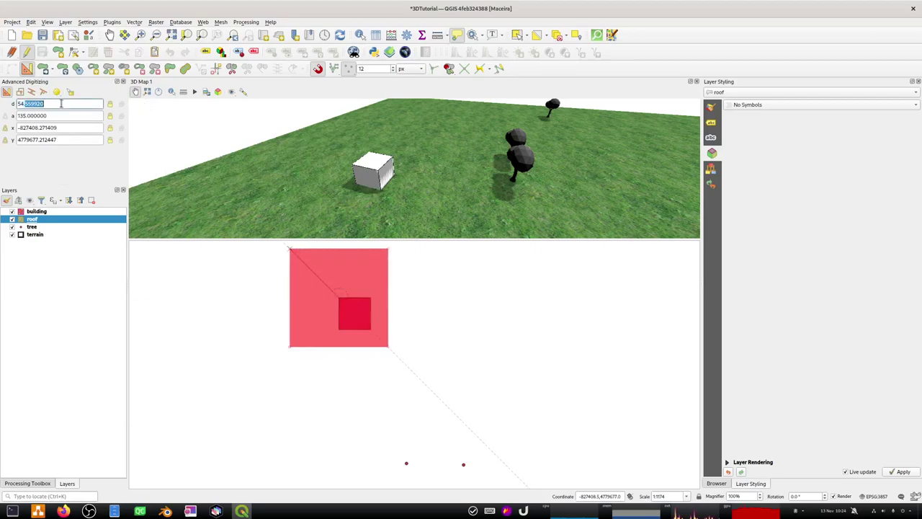
triple_click(61, 103)
key(BackSpace)
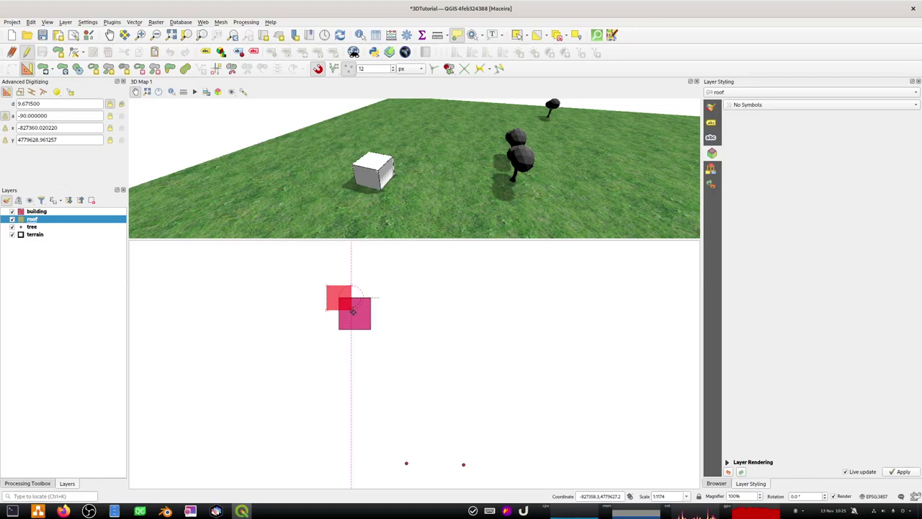
click(353, 310)
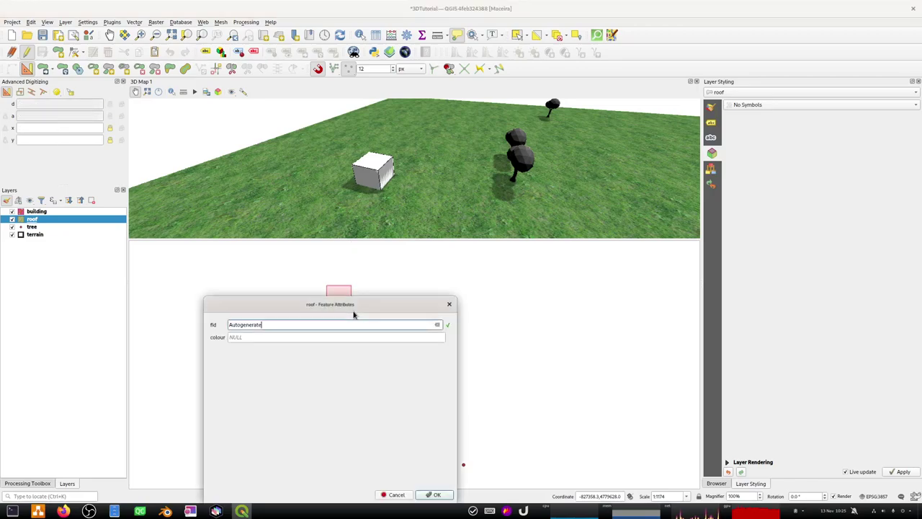
Step: Set the new roof feature's colour attribute to #ff0000 and save the feature
click(254, 337)
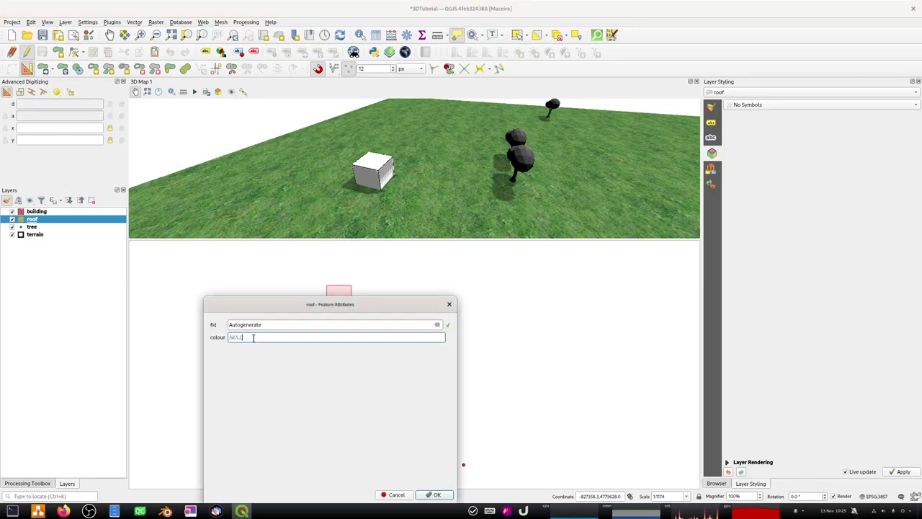
double_click(253, 337)
text(#ff0000)
click(434, 494)
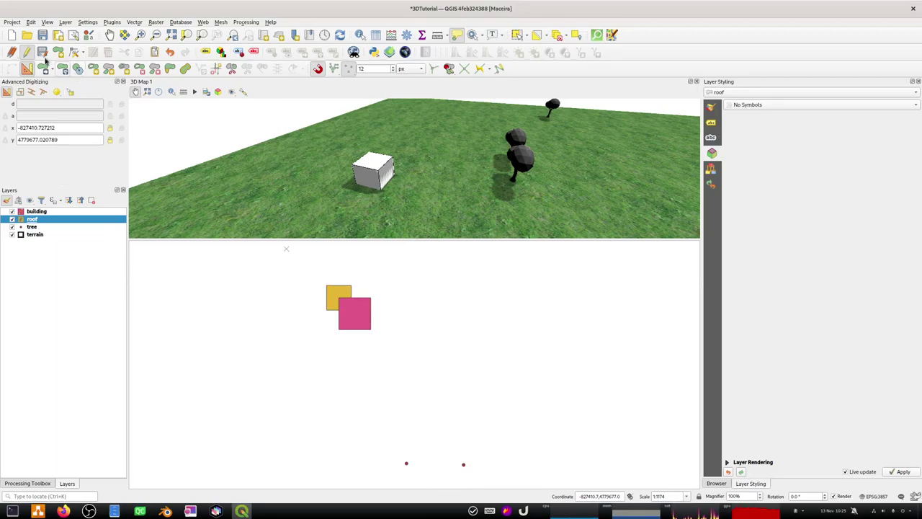
Step: Open the roof polygon in the vertex editor and move its lower-left vertex straight down to the level of the building's lower edge
click(75, 52)
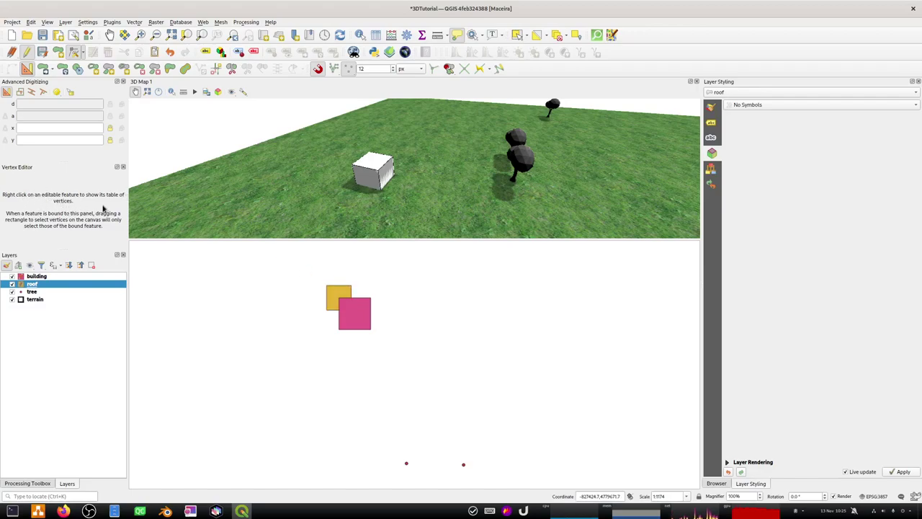
right_click(327, 286)
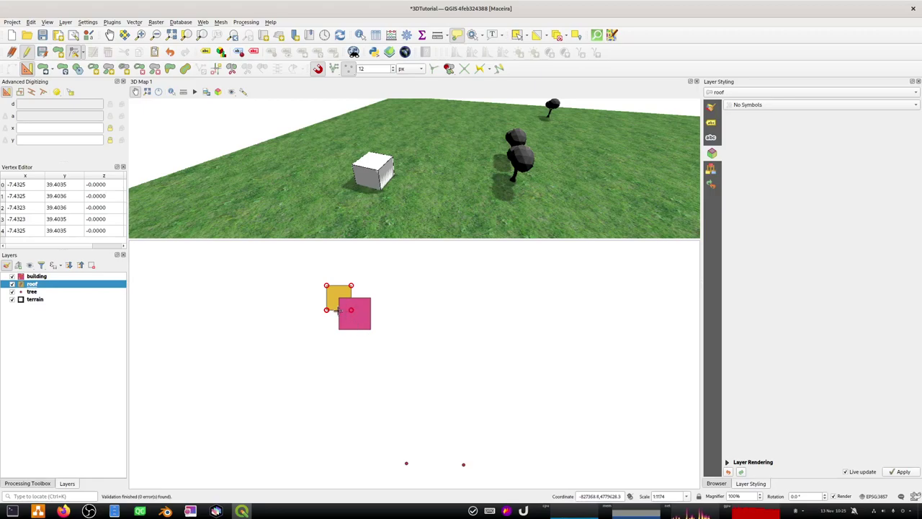
click(327, 310)
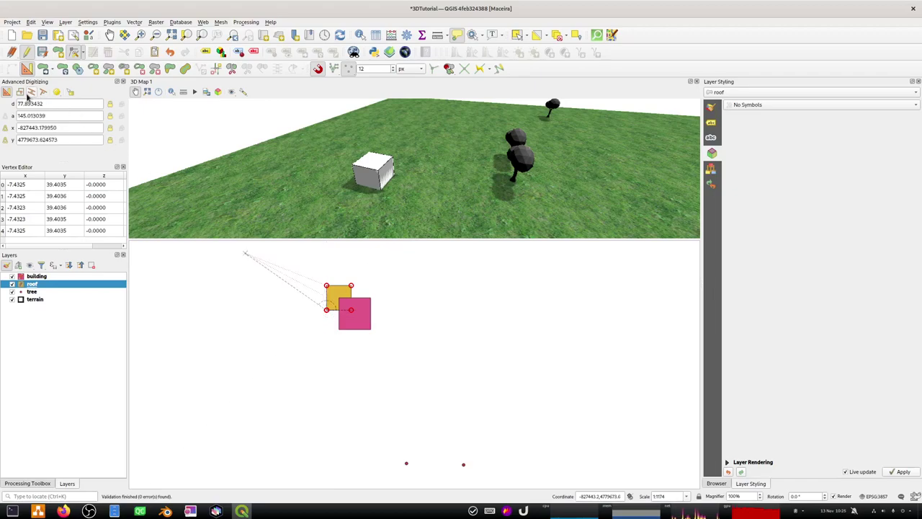
click(42, 93)
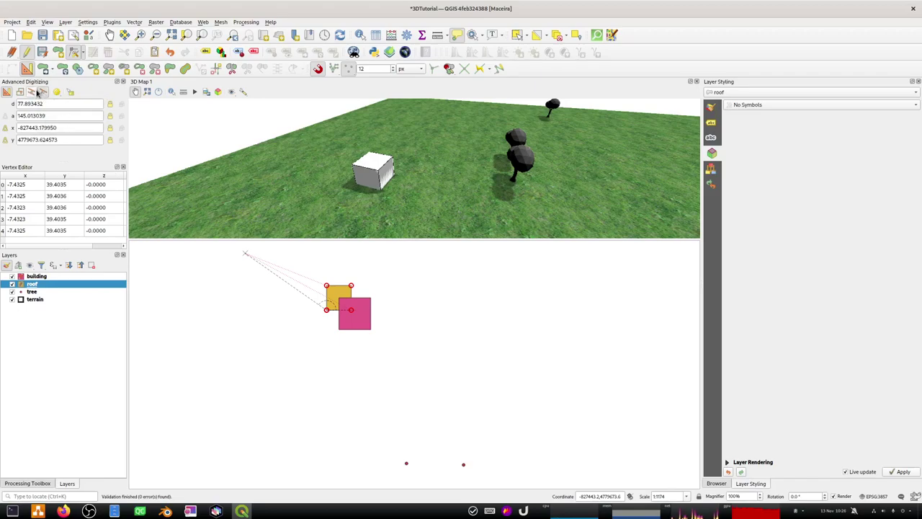
click(326, 329)
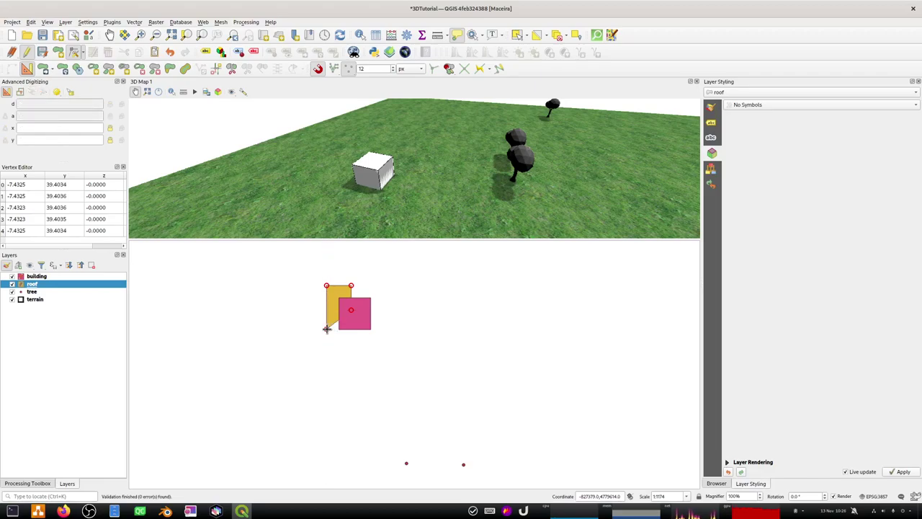
Step: Move the roof's lower-right vertex straight down to near the building's lower edge
click(350, 310)
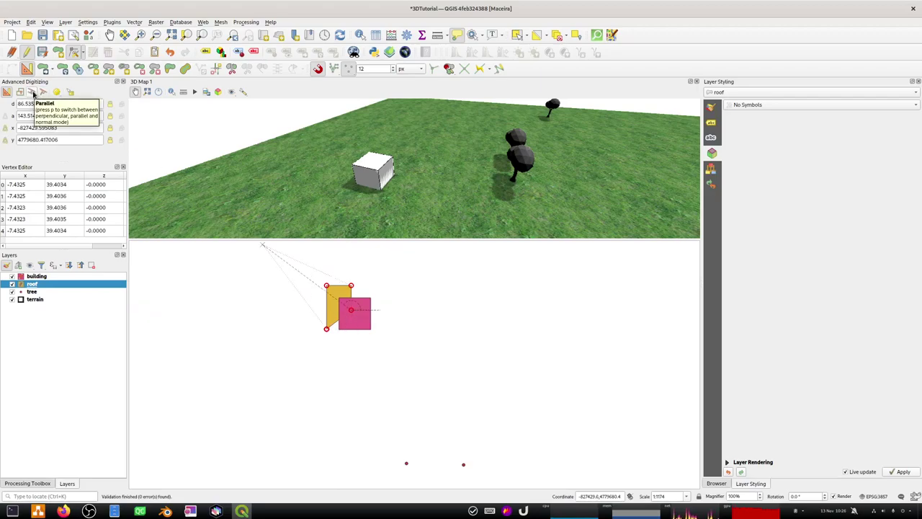
click(33, 92)
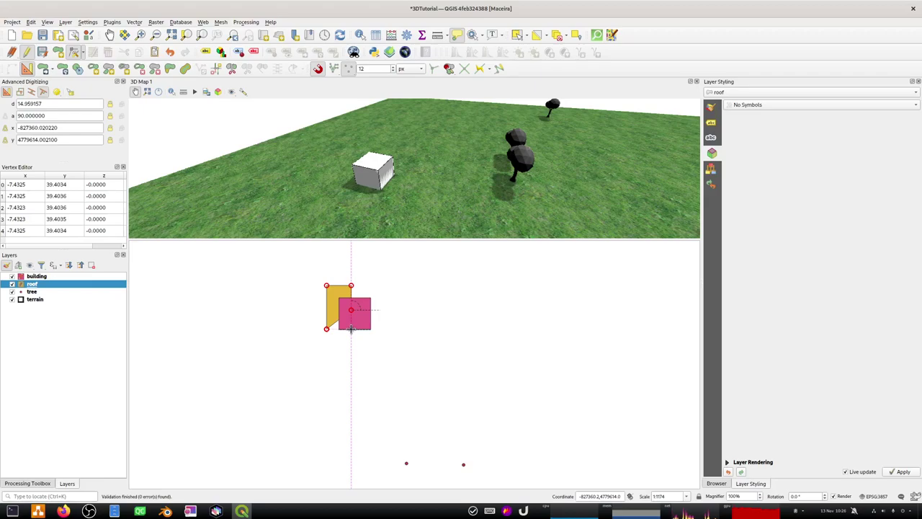
click(351, 328)
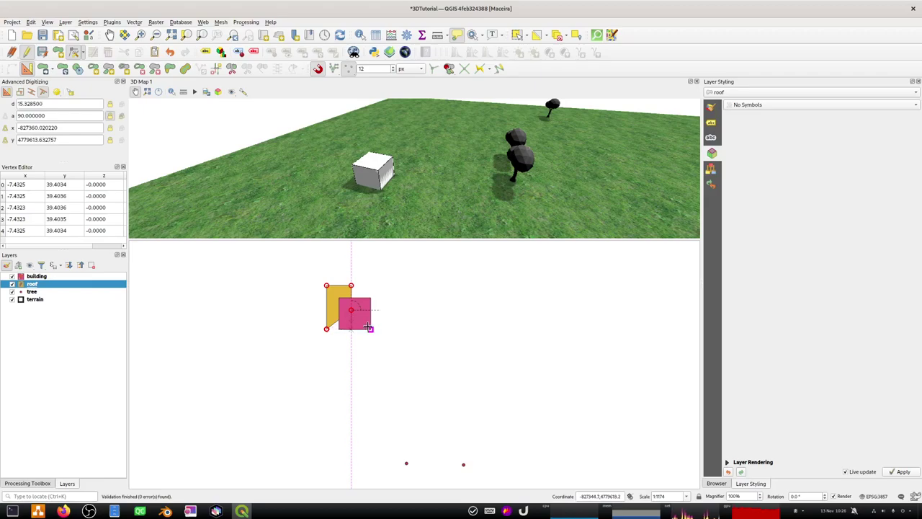
right_click(351, 327)
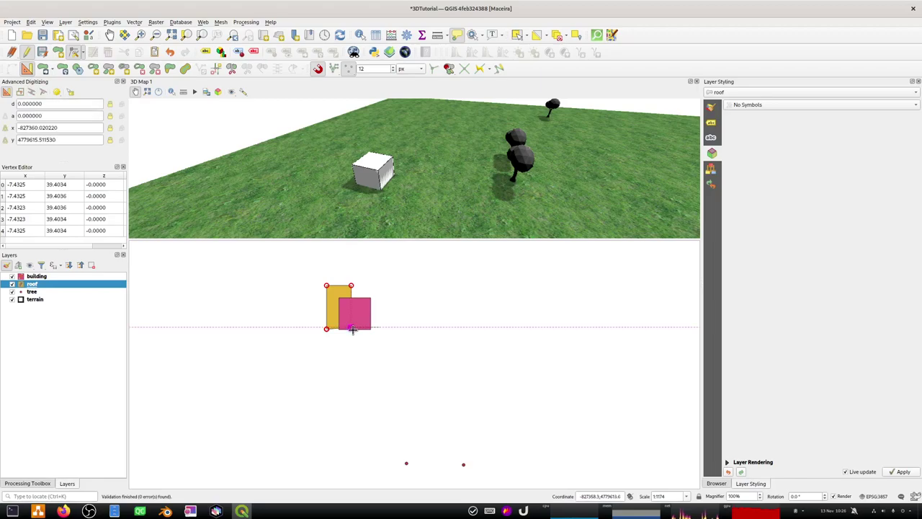
Step: Try to line up the roof's lower-right vertex horizontally with the lower-left one, and undo the move
click(351, 328)
click(346, 328)
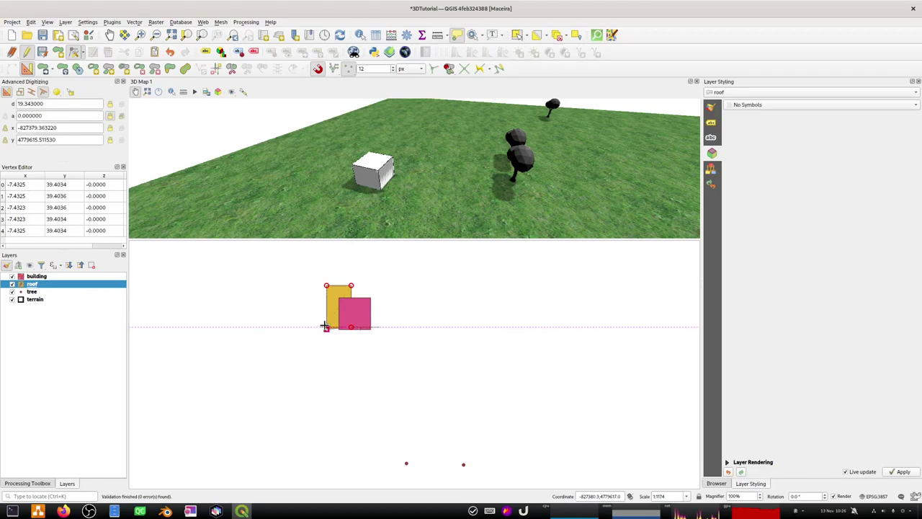
click(326, 328)
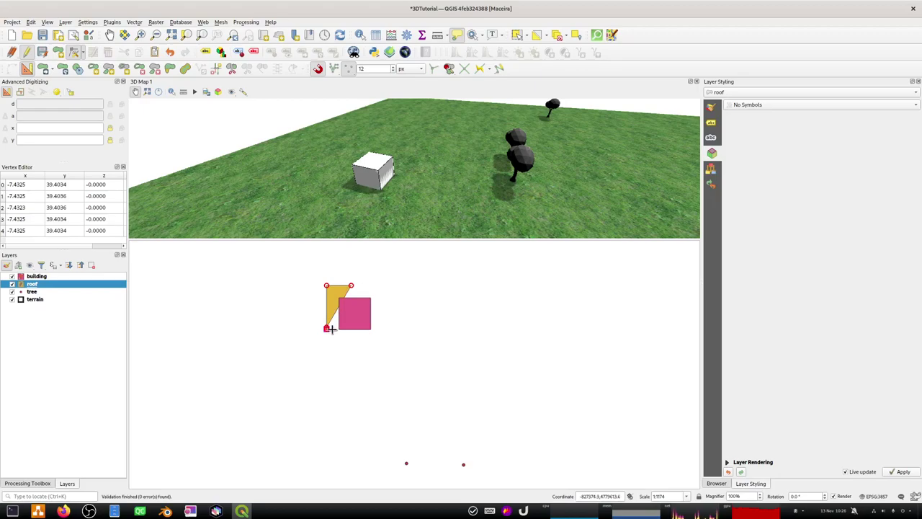
key(ctrl+z)
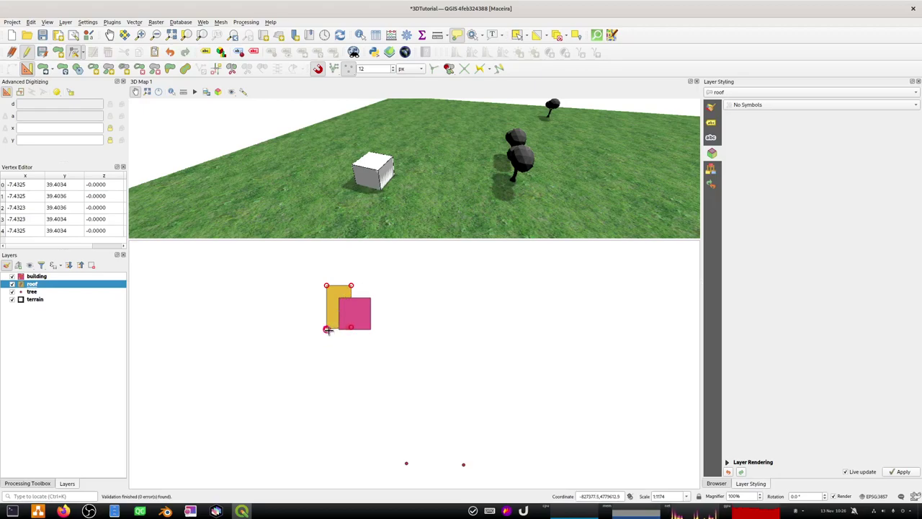
Step: Pull the roof's lower-left vertex outward, and shift it further along the polygon's lower edge with a digitizing constraint
click(326, 330)
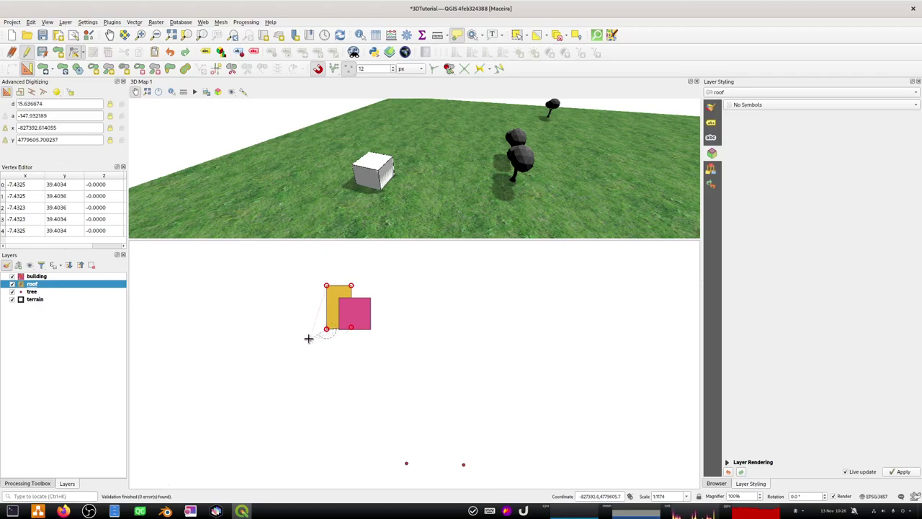
click(306, 339)
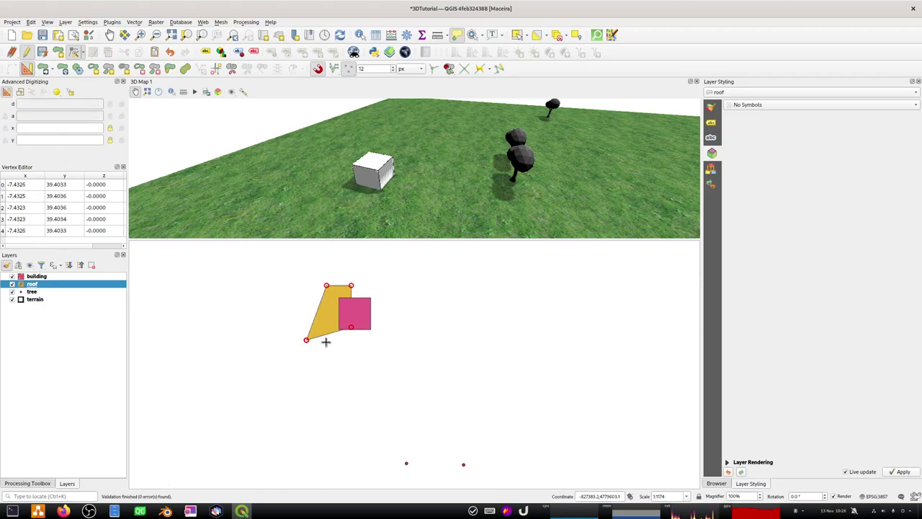
click(306, 339)
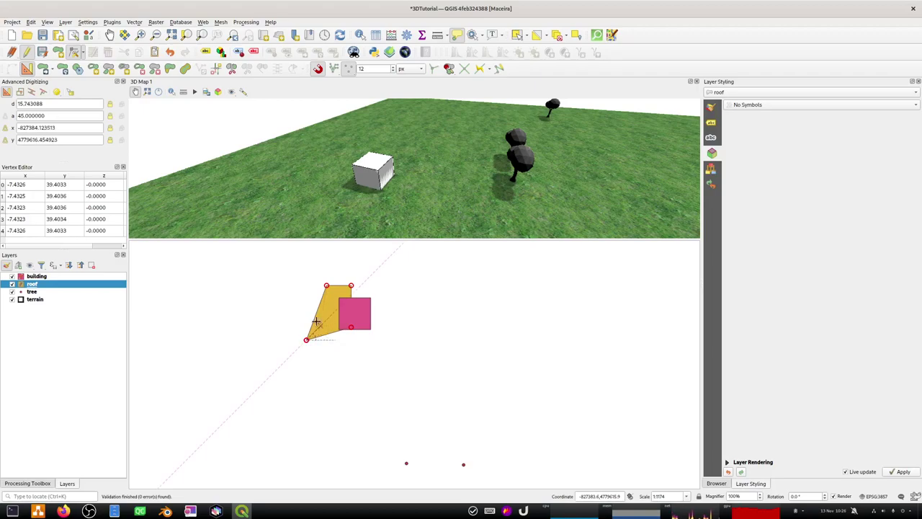
click(44, 92)
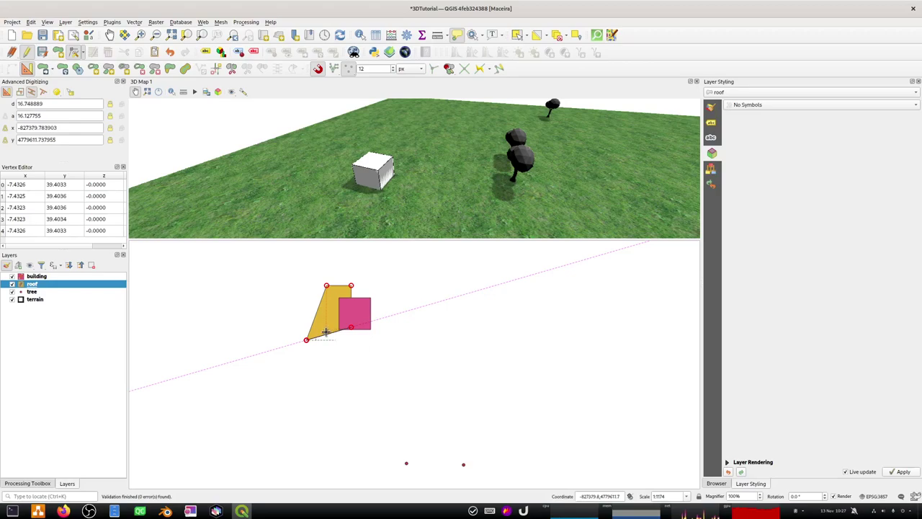
click(270, 292)
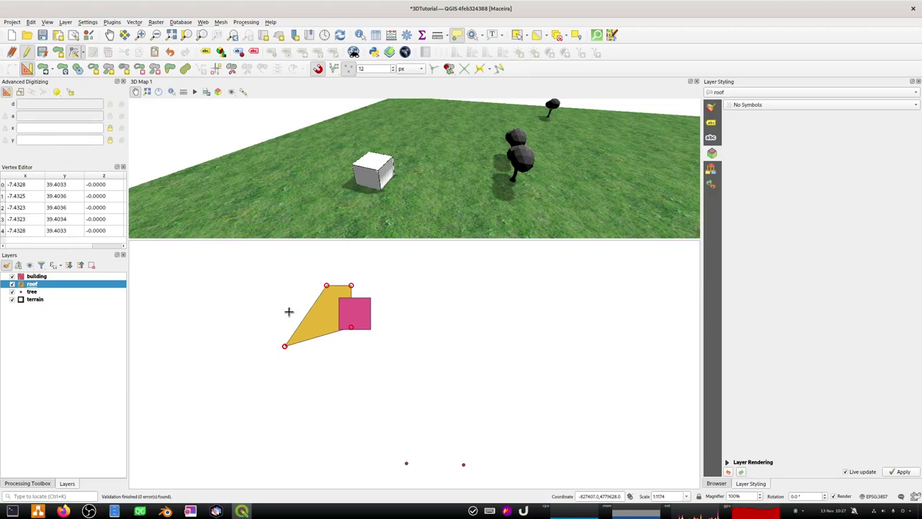
Step: Reposition the roof's lower-left vertex until it sits well outside the building, about level with the building's lower edge
click(284, 346)
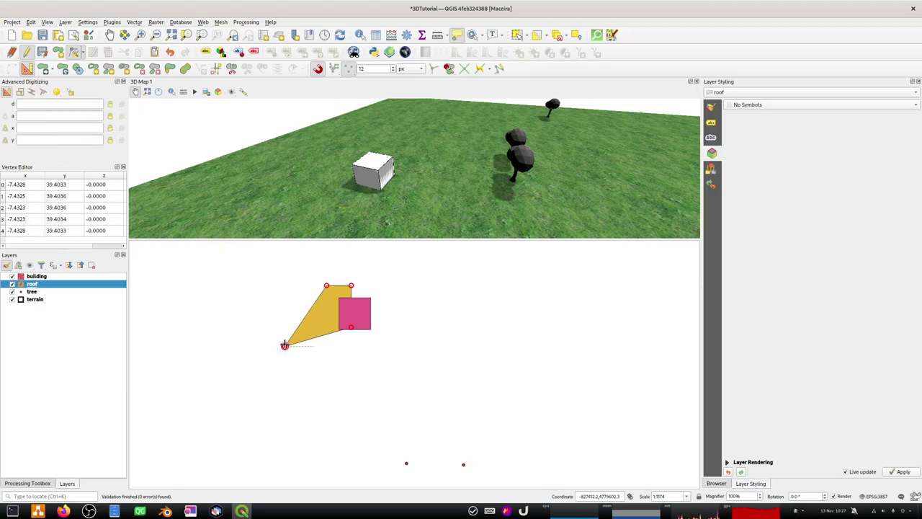
click(319, 330)
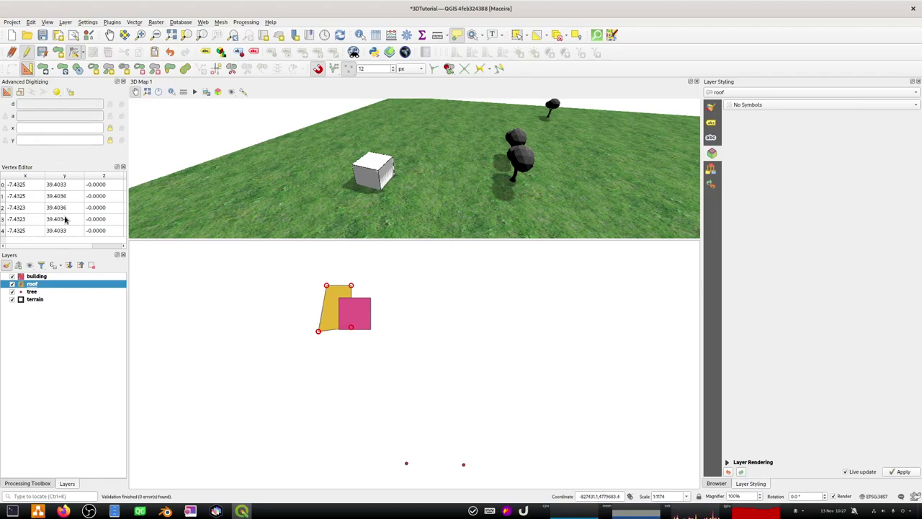
click(319, 332)
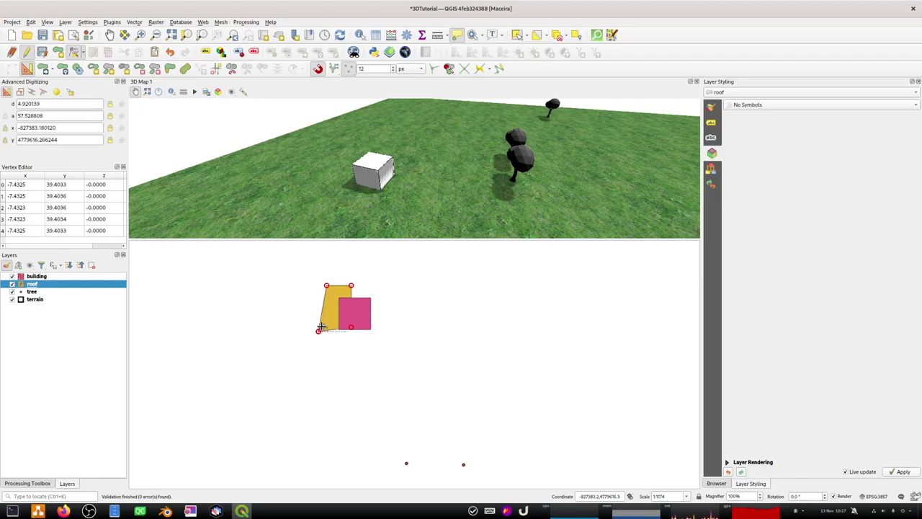
click(321, 325)
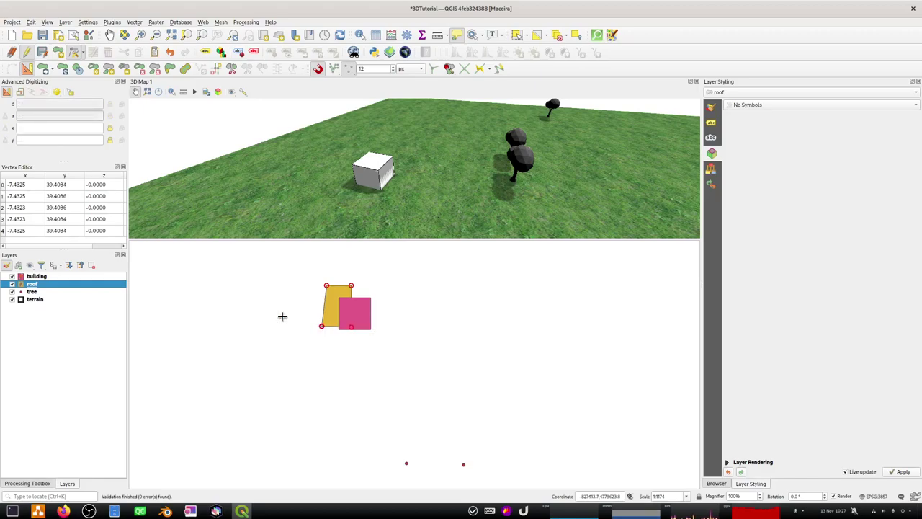
click(321, 326)
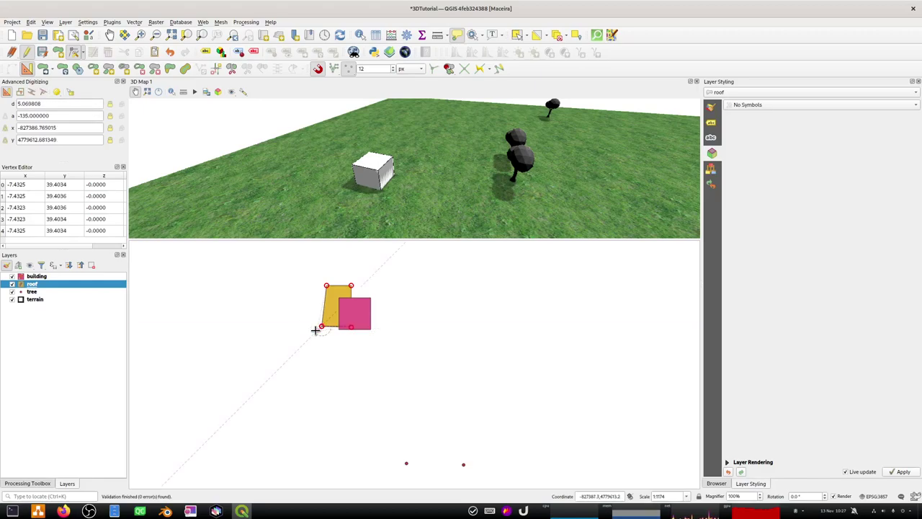
click(307, 329)
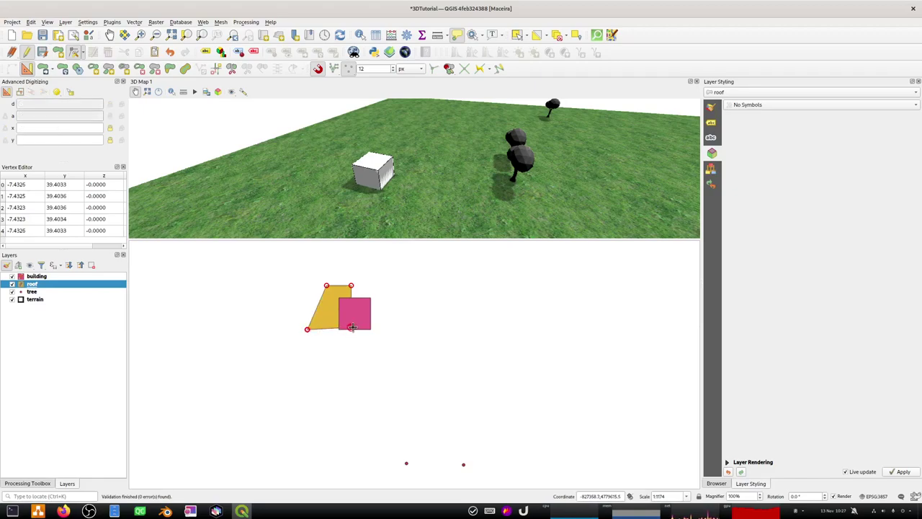
Step: Enable Segment as the snapping type
click(349, 69)
click(345, 80)
click(349, 70)
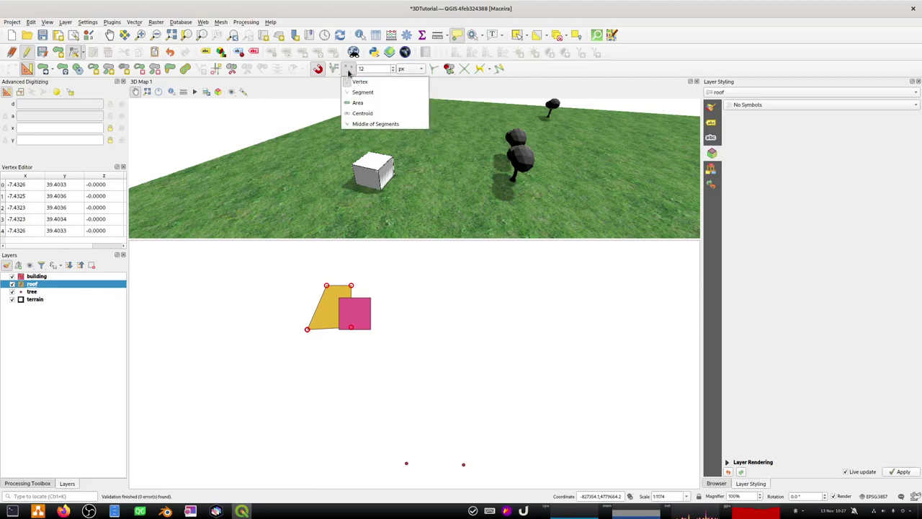
click(353, 94)
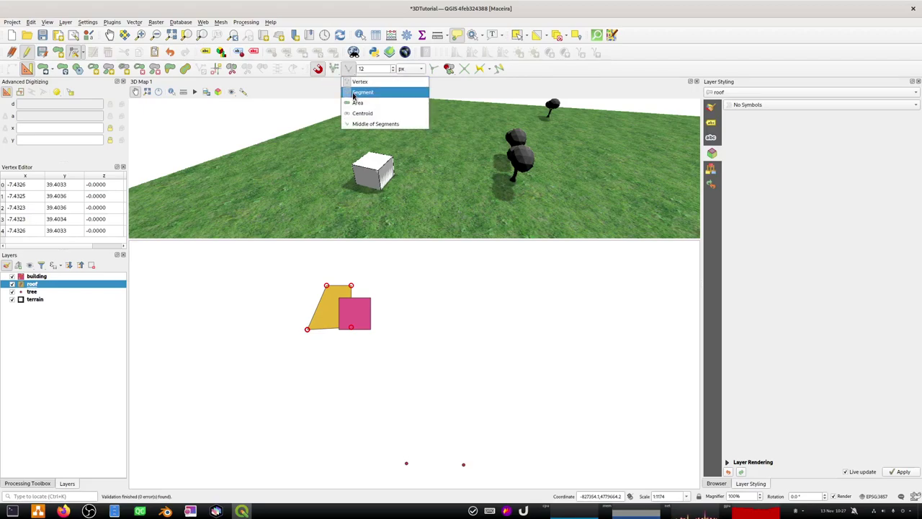
Step: Move the roof's lower-right vertex straight down onto the building's lower edge
click(352, 325)
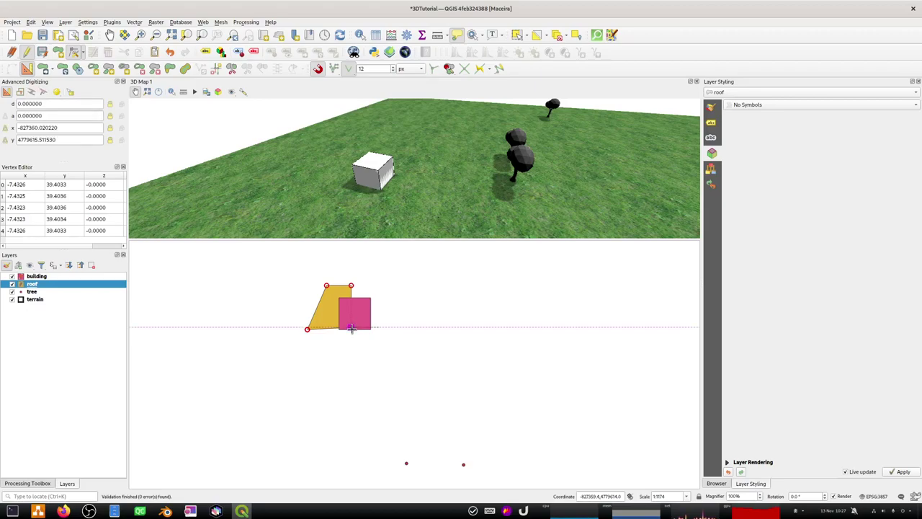
click(352, 328)
scroll(314, 271, up, 1)
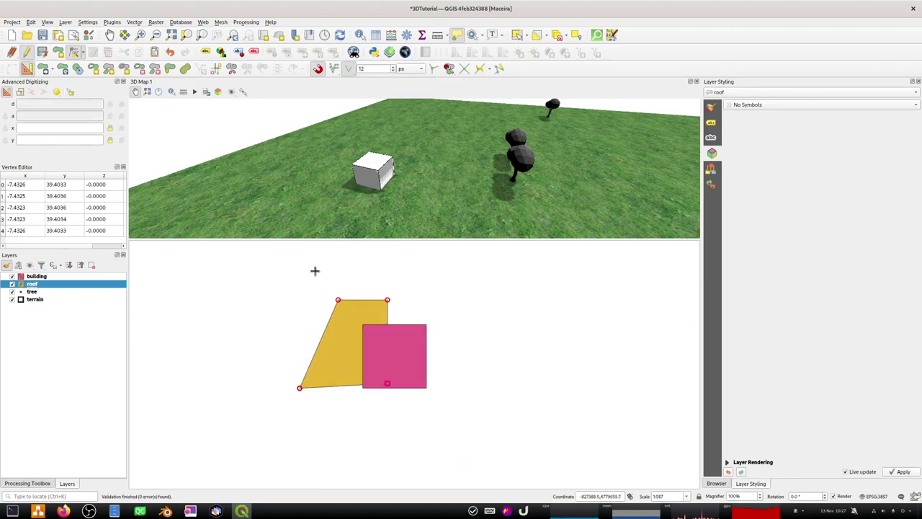
key(Escape)
scroll(302, 298, up, 2)
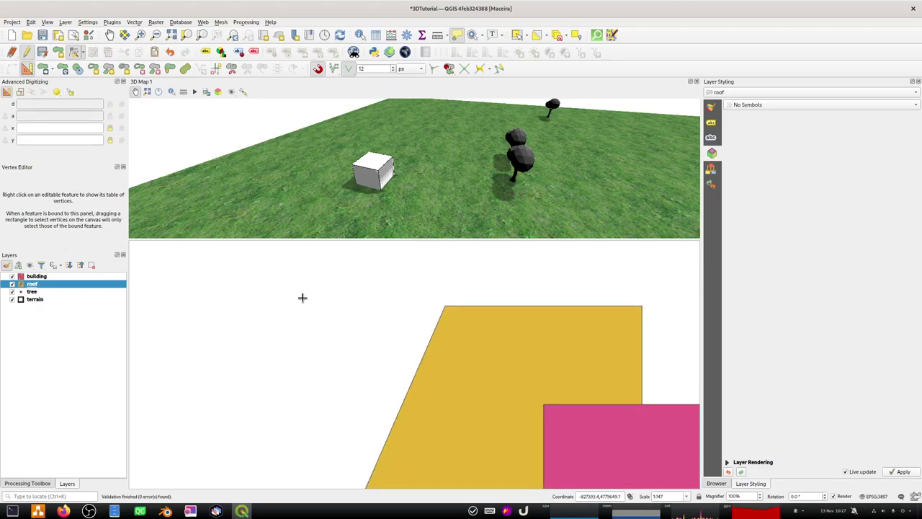
scroll(302, 297, down, 1)
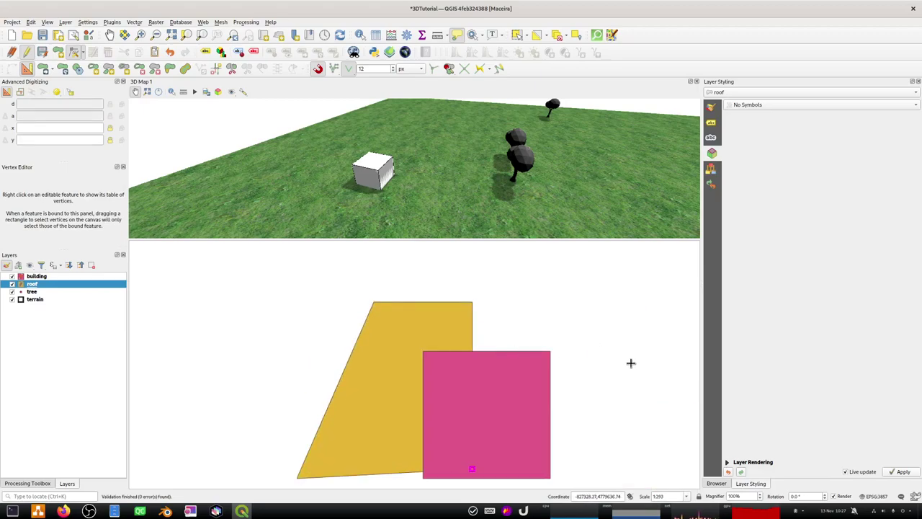
key(Down)
key(Up)
click(470, 468)
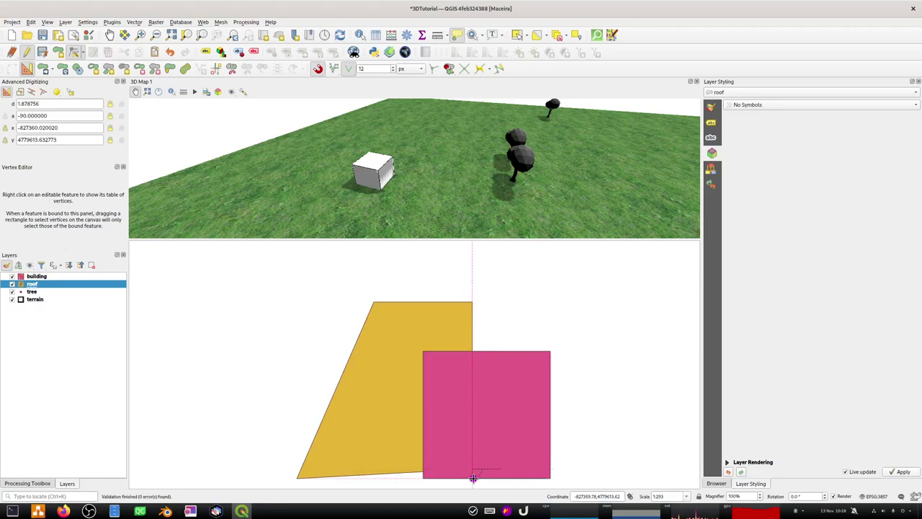
click(473, 477)
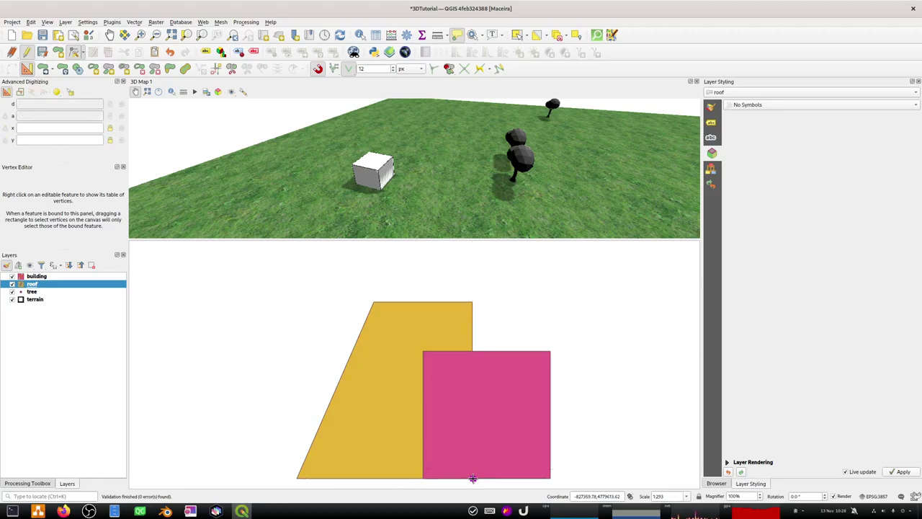
Step: Align the roof's lower-left vertex directly below its upper-left one, and lower the upper-right vertex onto the building's upper edge
click(296, 477)
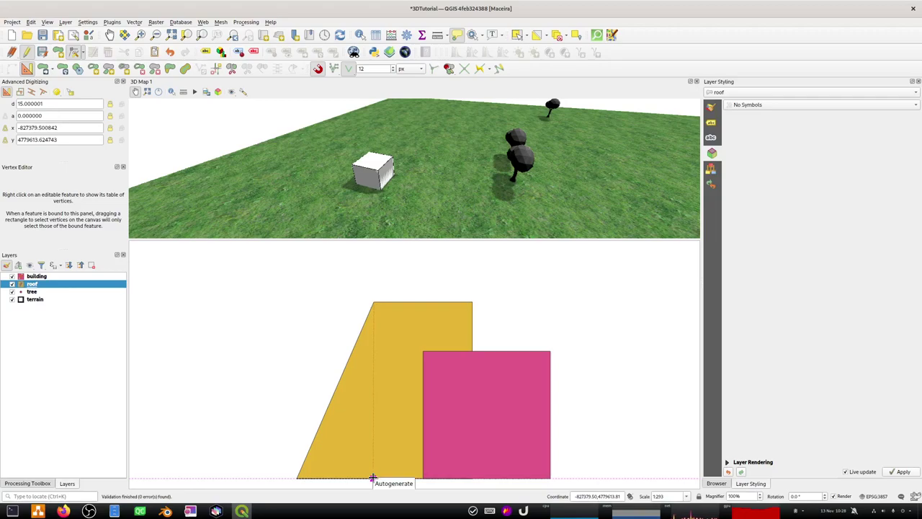
click(374, 478)
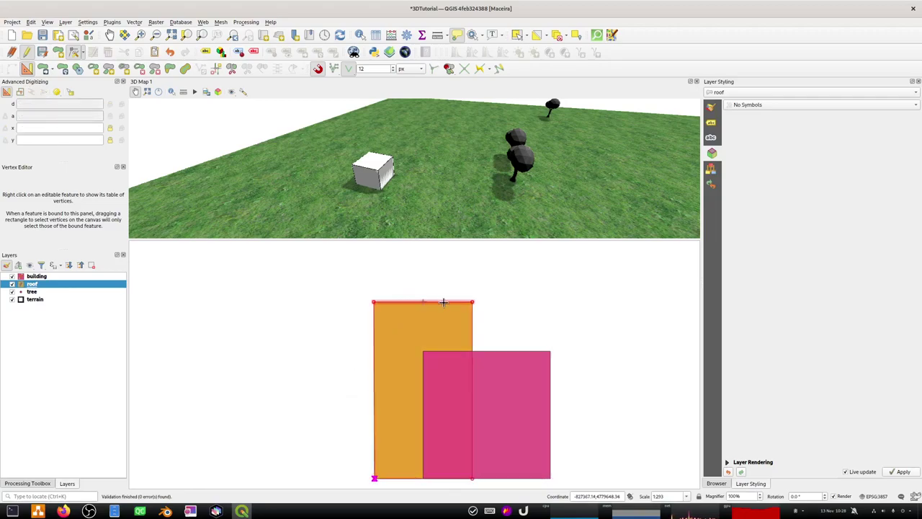
click(472, 302)
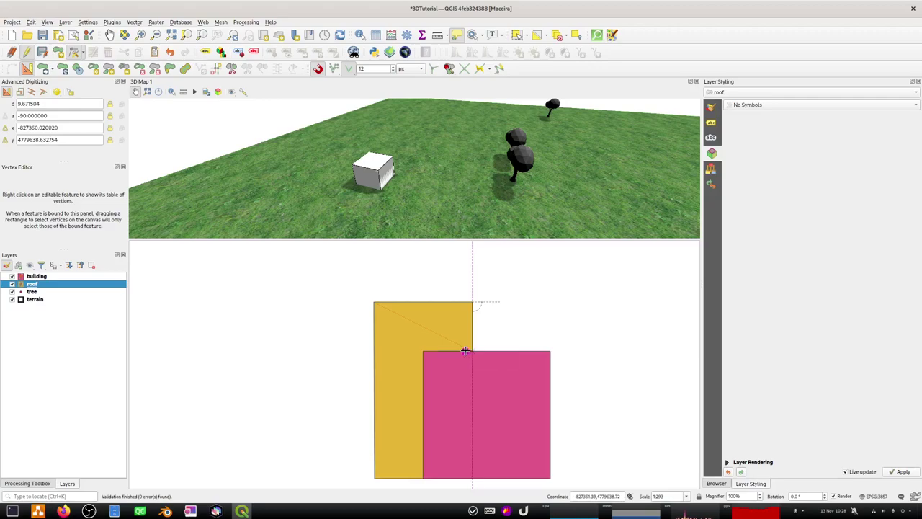
click(472, 350)
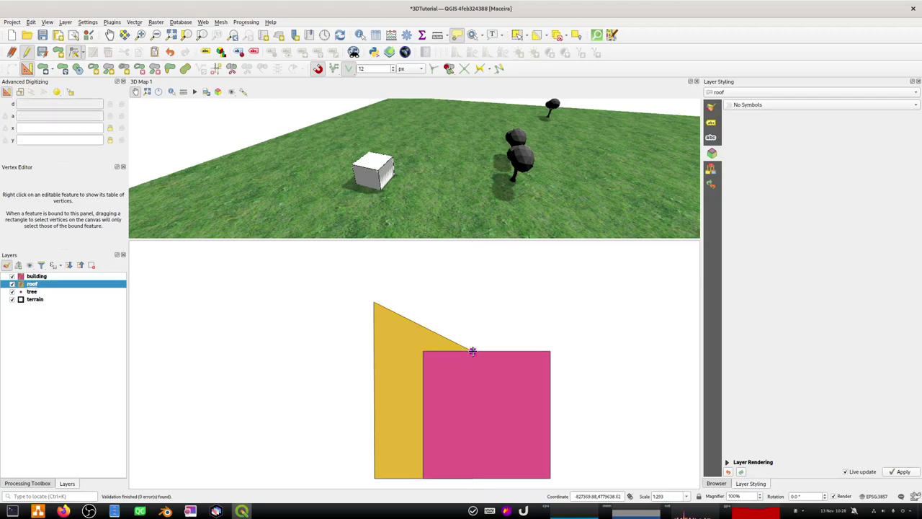
Step: Move the roof's upper-left vertex down about level with the building's upper edge, directly above the lower-left vertex
click(372, 302)
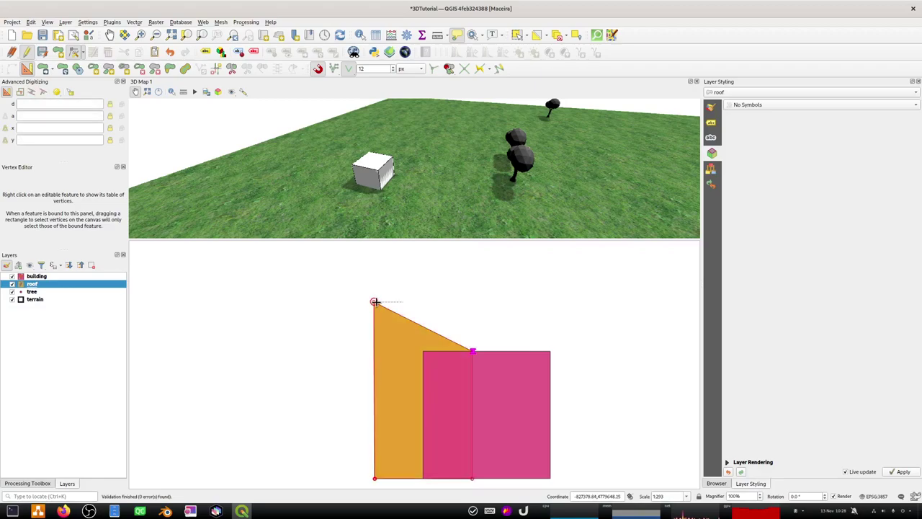
click(373, 352)
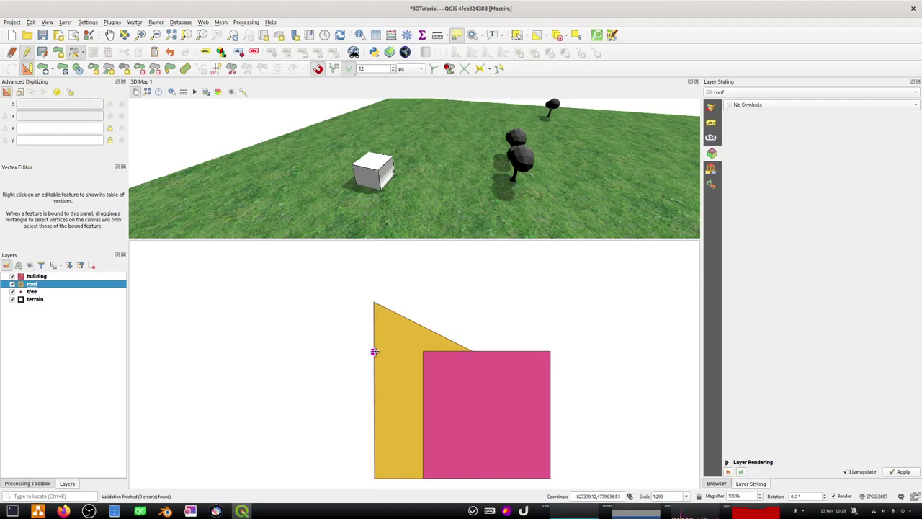
click(373, 301)
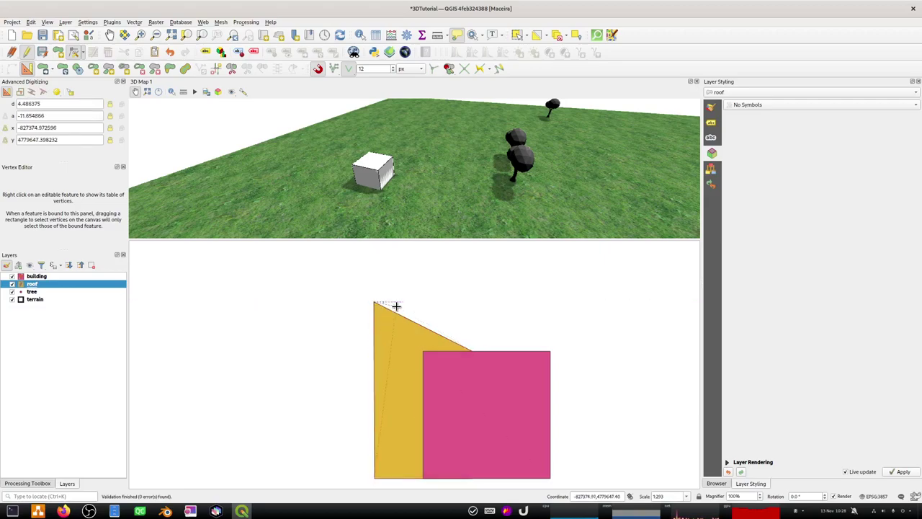
click(393, 333)
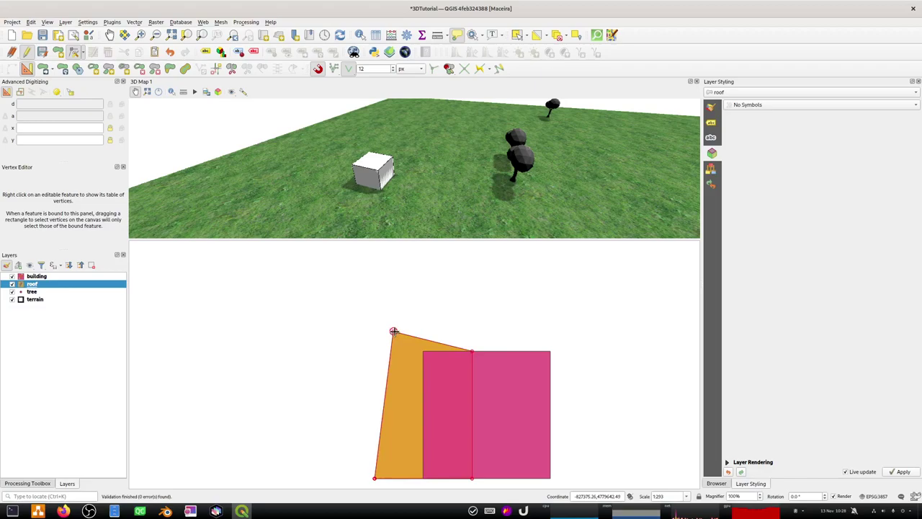
click(393, 335)
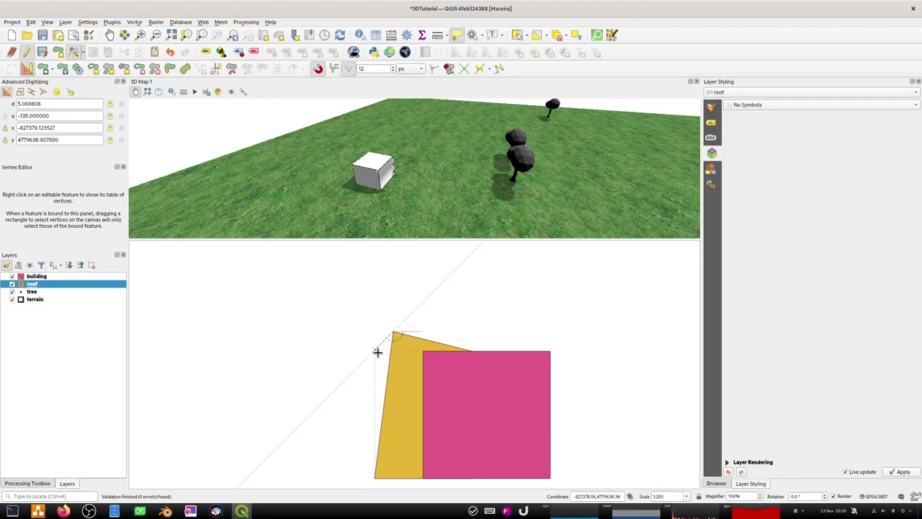
click(378, 351)
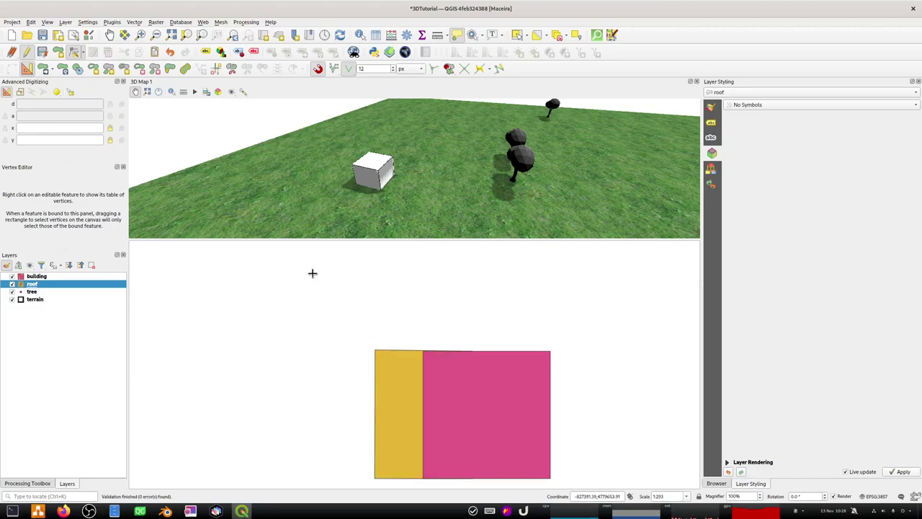
Step: Save the roof layer's edits, and move the roof layer above the building layer
click(41, 52)
click(40, 276)
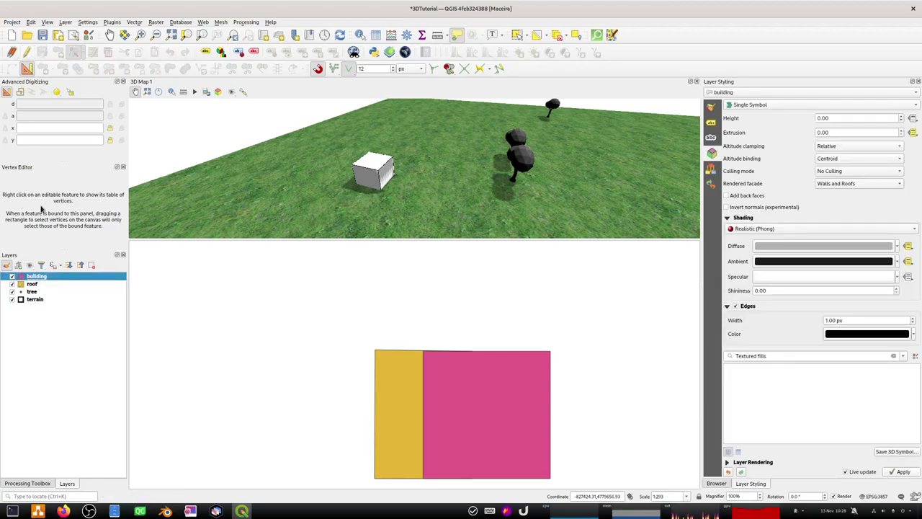
click(30, 284)
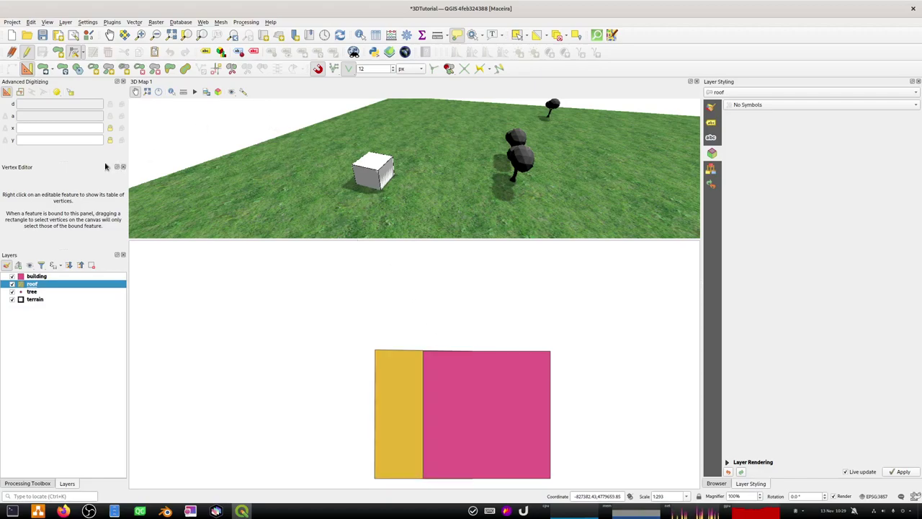
drag(33, 286, 33, 277)
key(ctrl+shift+m)
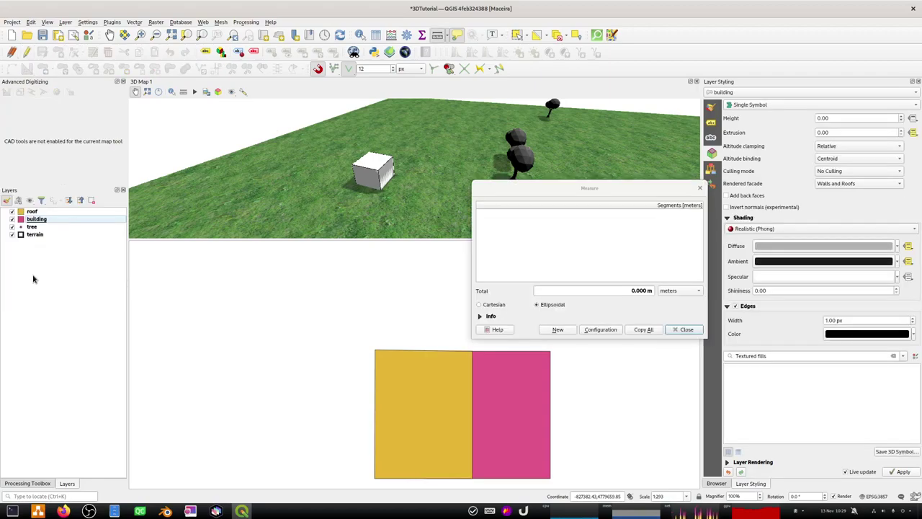
click(36, 212)
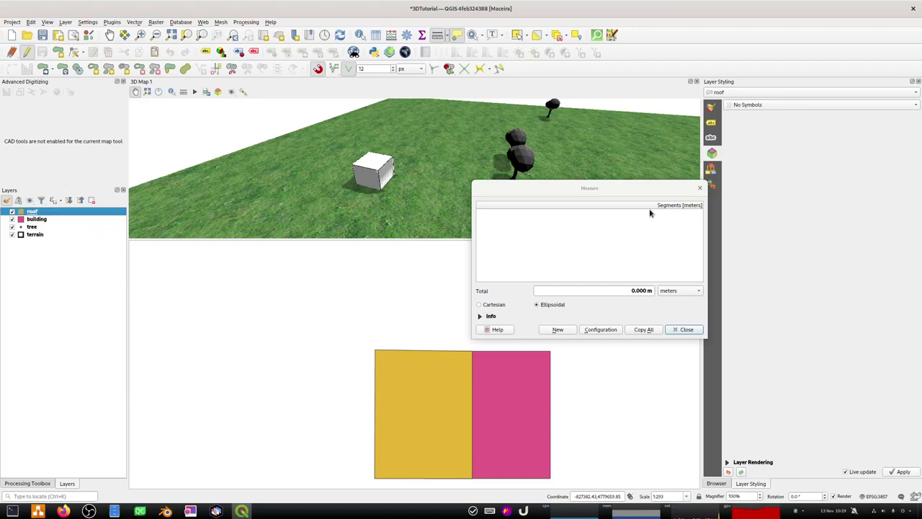
click(699, 187)
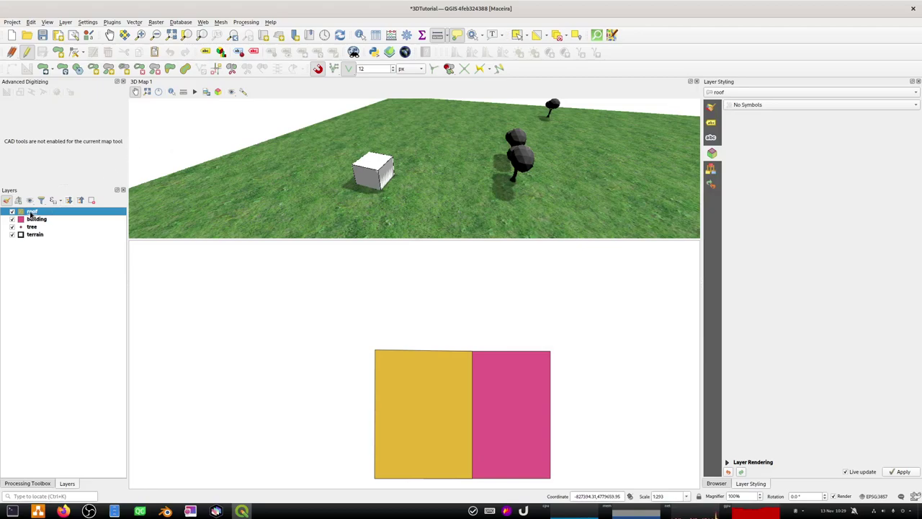
Step: Give the roof layer a Single Symbol 3D style with the yellow-green diffuse colour #b3b316
click(783, 105)
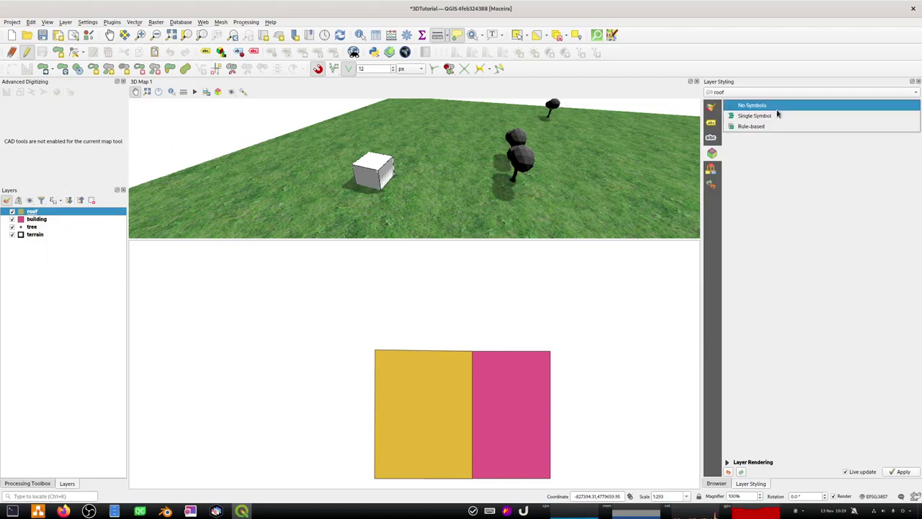
click(769, 116)
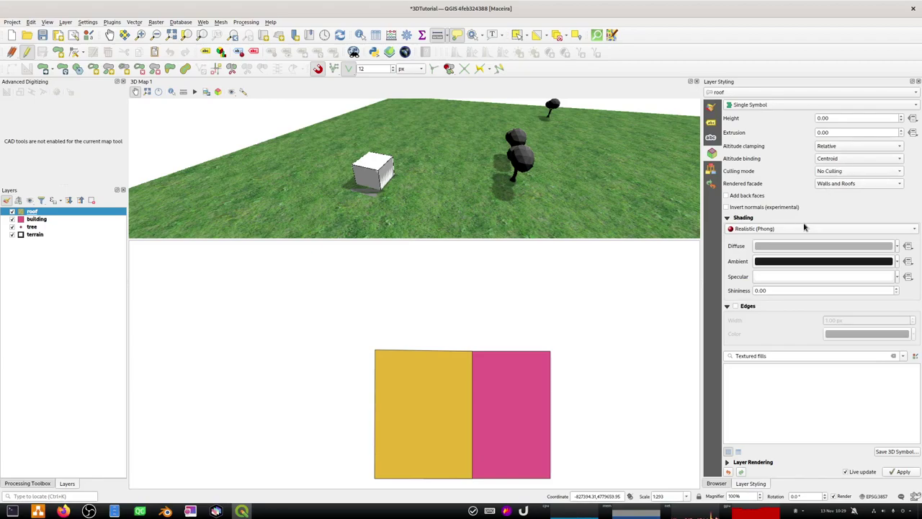
click(778, 247)
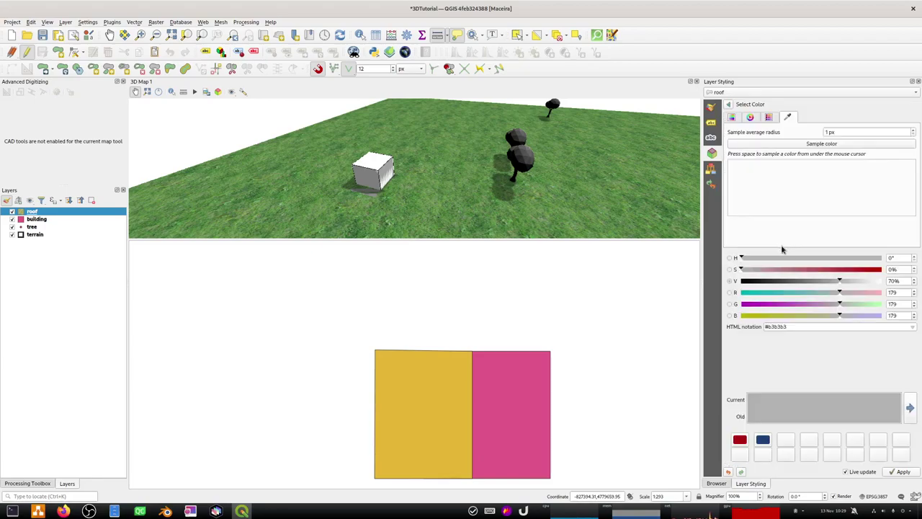
drag(778, 317, 753, 317)
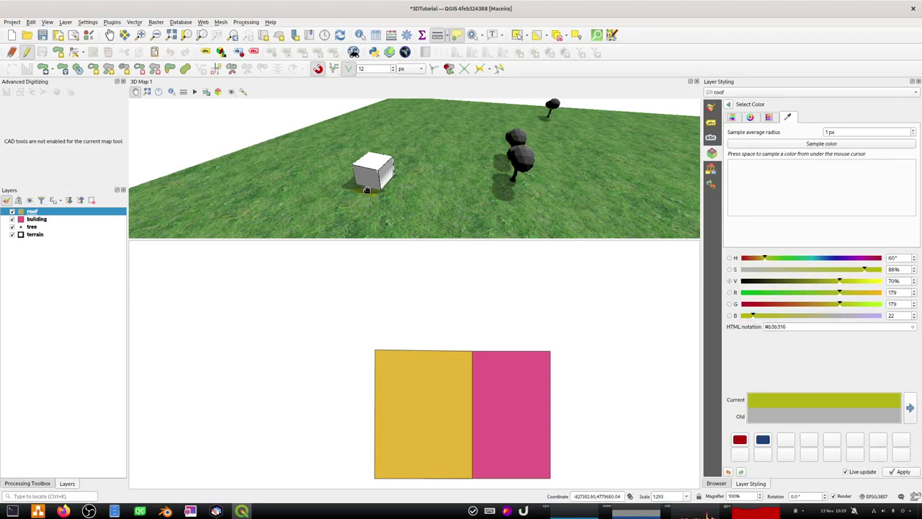
scroll(351, 198, up, 5)
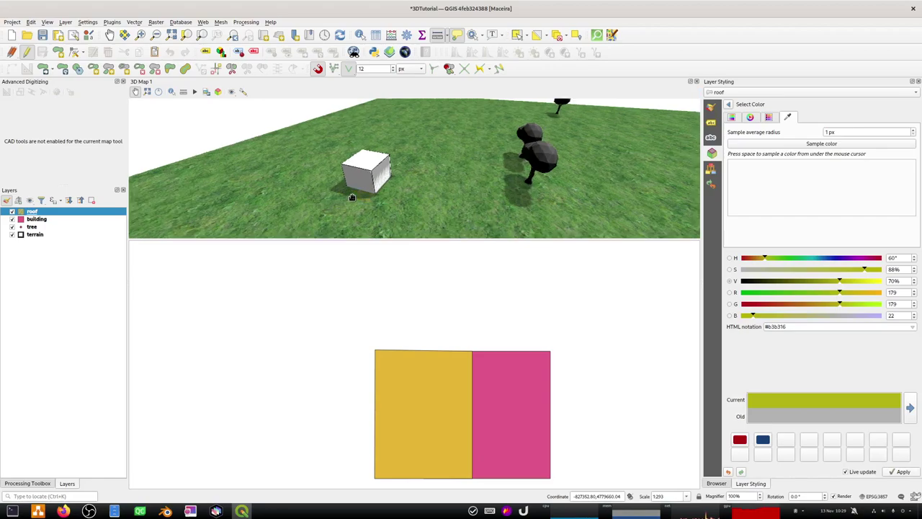
scroll(380, 190, down, 2)
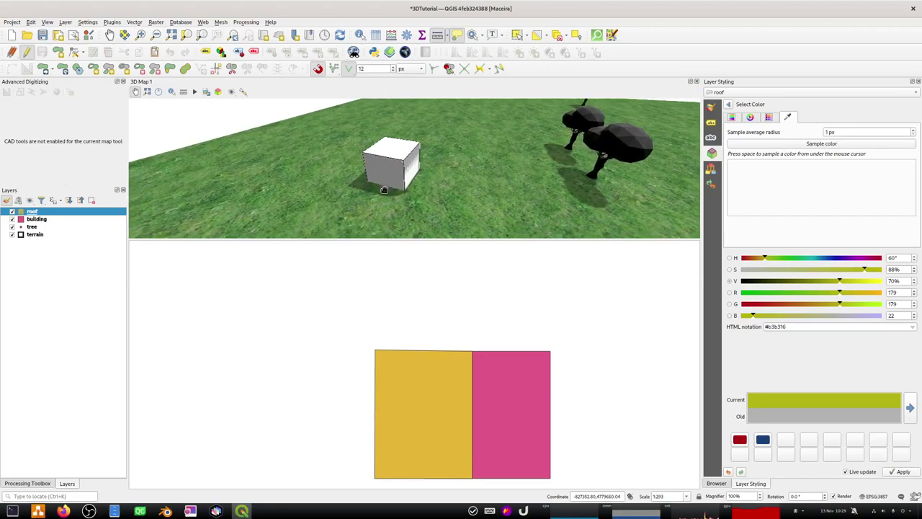
scroll(376, 201, up, 2)
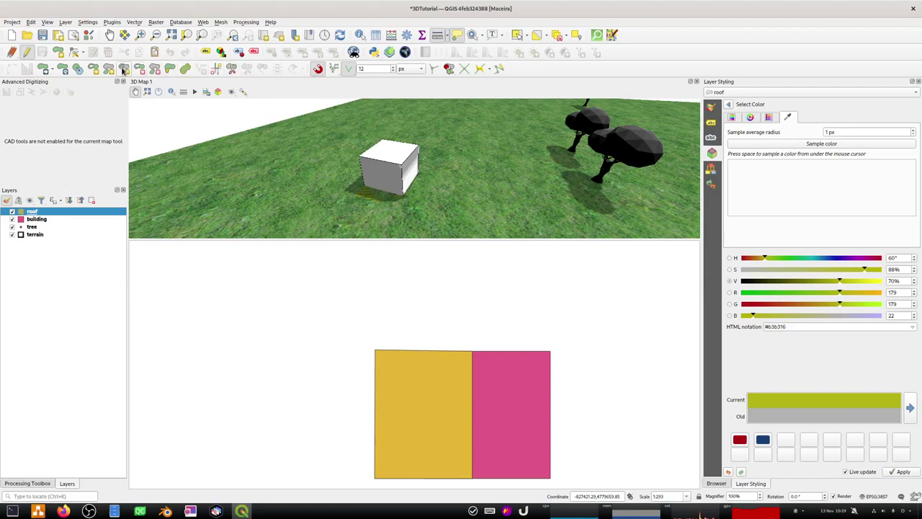
Step: Load the roof polygon's vertices with the Vertex Tool and set the z value of vertex 0 to 20
click(74, 51)
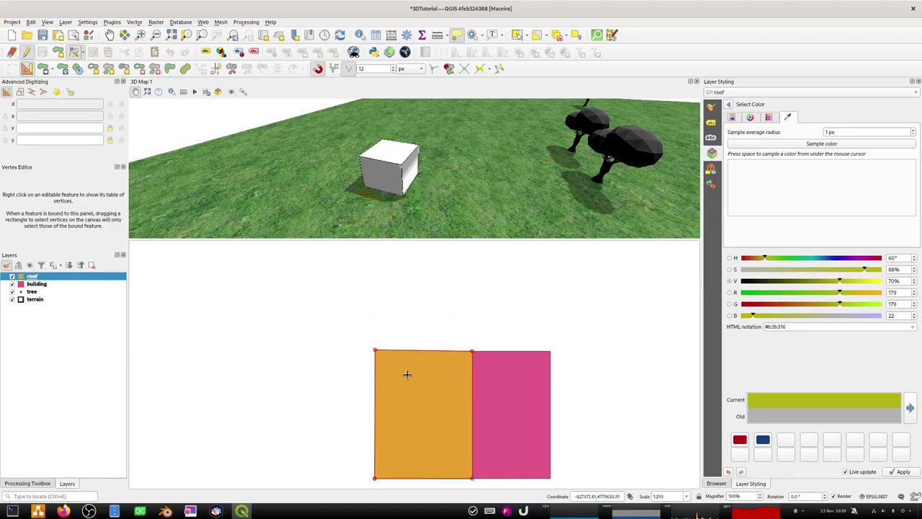
right_click(375, 350)
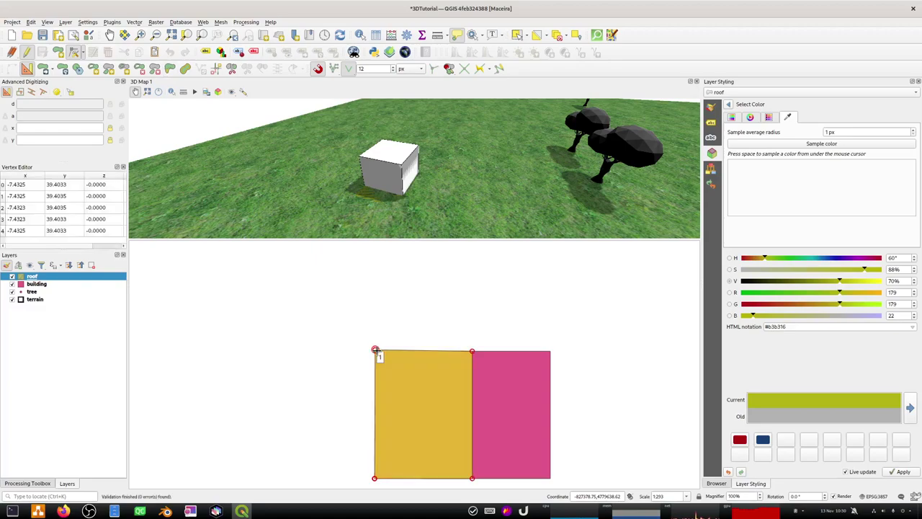
double_click(106, 185)
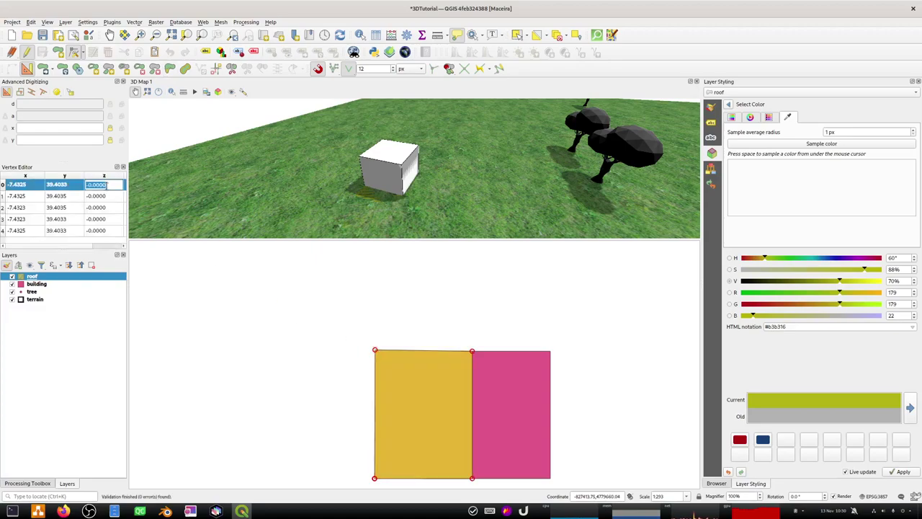
text(20)
Step: Set the z value of the roof's vertex 1 to 0
click(114, 201)
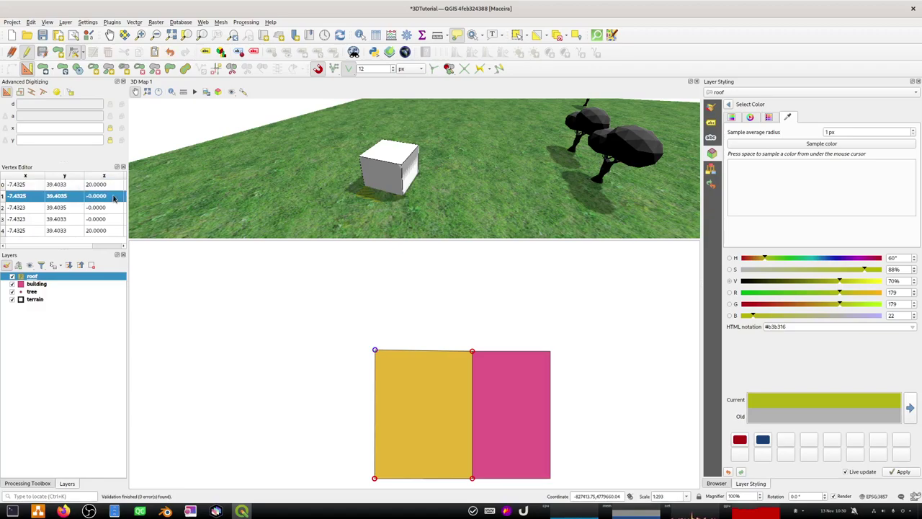
double_click(113, 197)
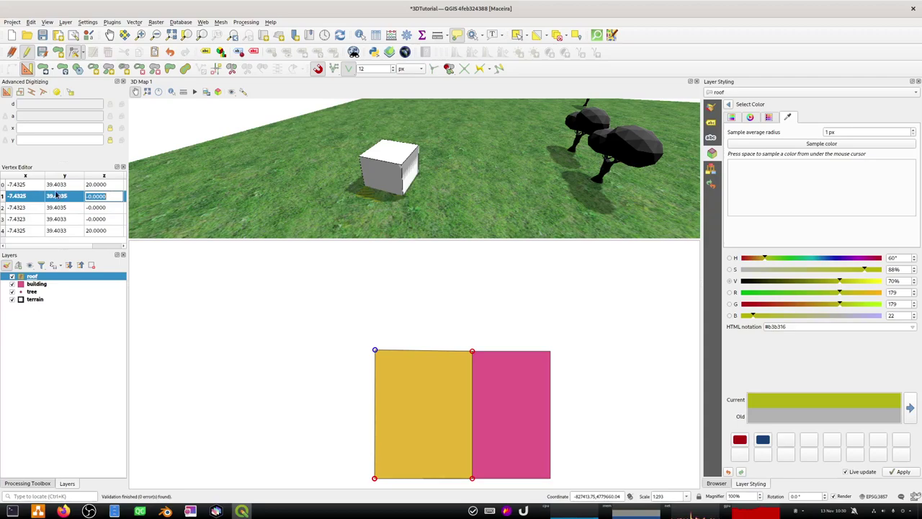
text(0)
key(Return)
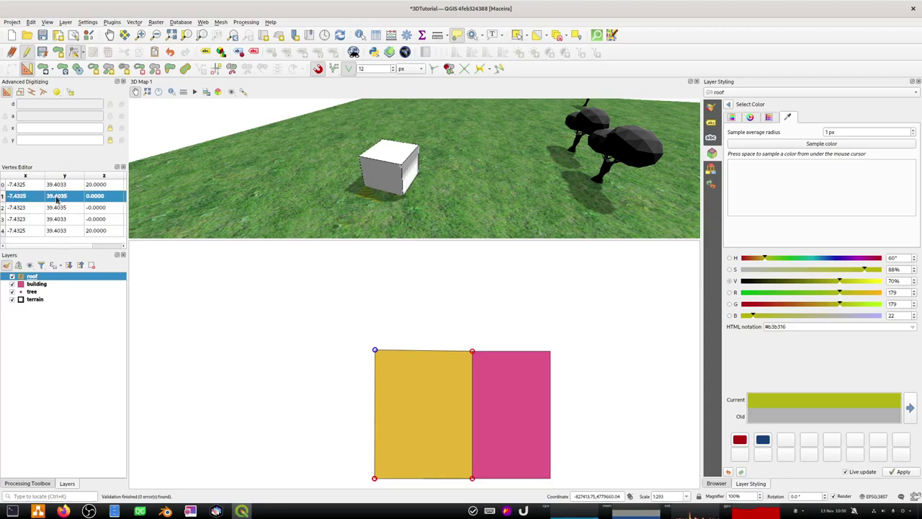
Step: Set the z value of the roof polygon's vertex 1 to 20
click(3, 185)
click(4, 195)
double_click(105, 197)
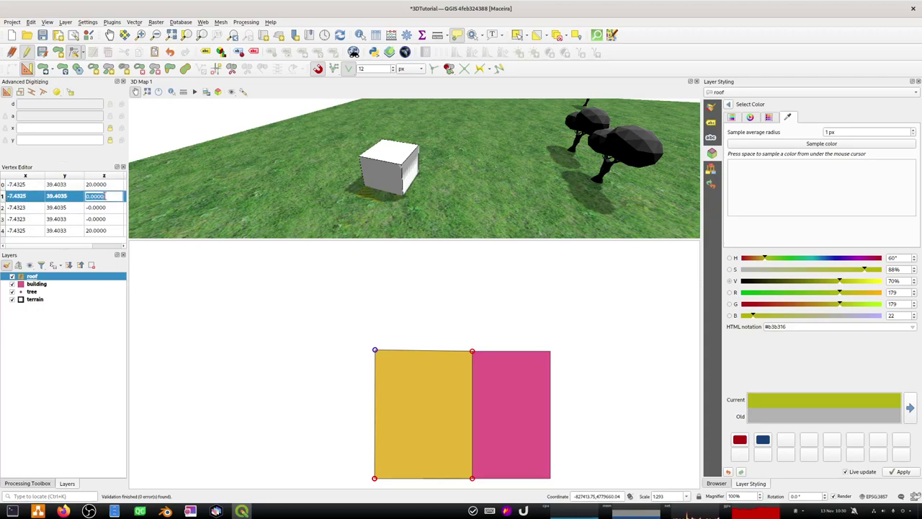
text(20)
Step: Set the z values of the roof polygon's vertices 2 and 3 to 30
click(106, 210)
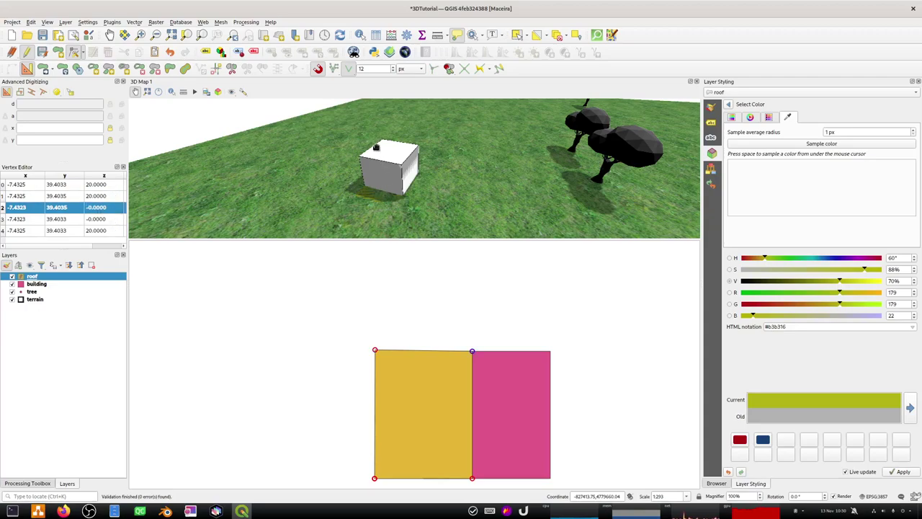
double_click(112, 209)
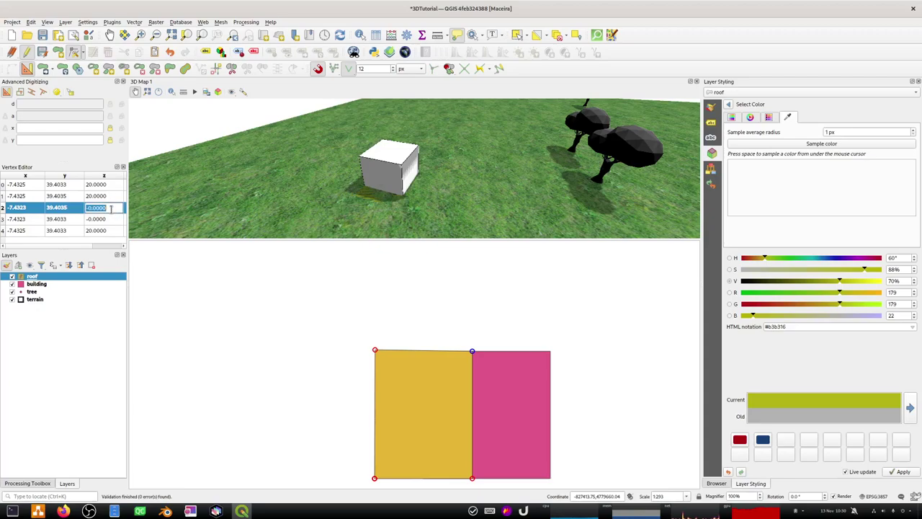
text(30)
click(111, 220)
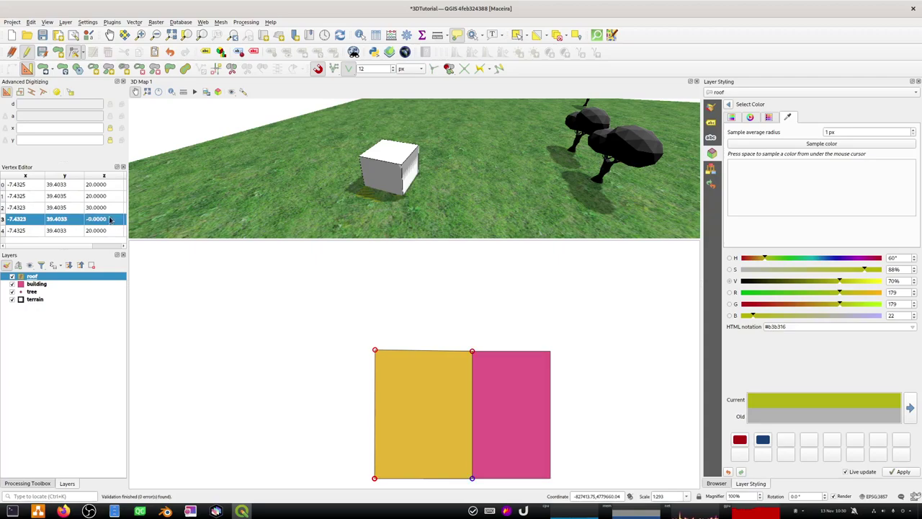
double_click(110, 219)
text(30)
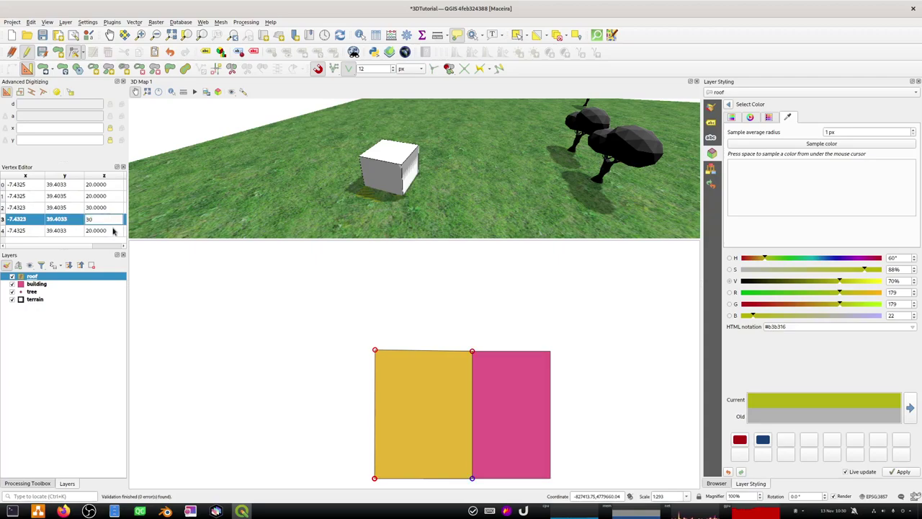
click(110, 231)
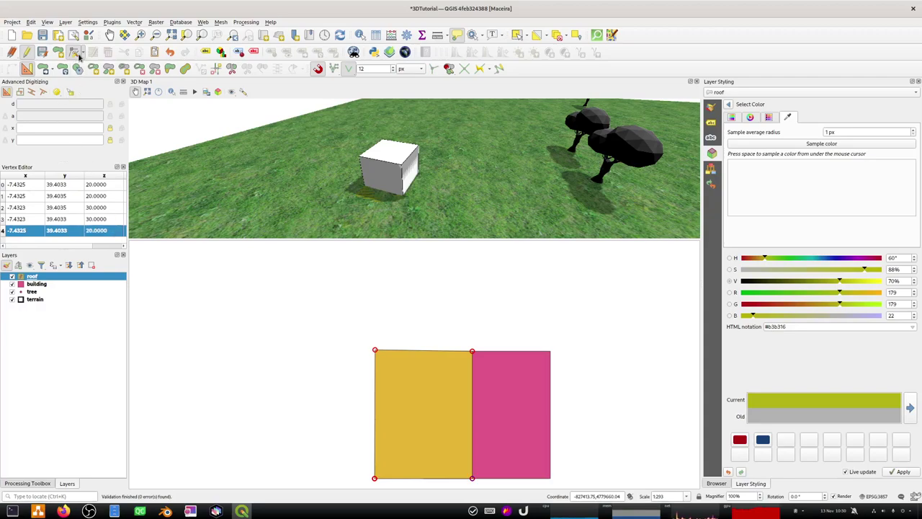
Step: Save the roof layer's edits, end its editing session, and switch the layer's visibility off and on to refresh the 3D map
click(41, 54)
click(25, 54)
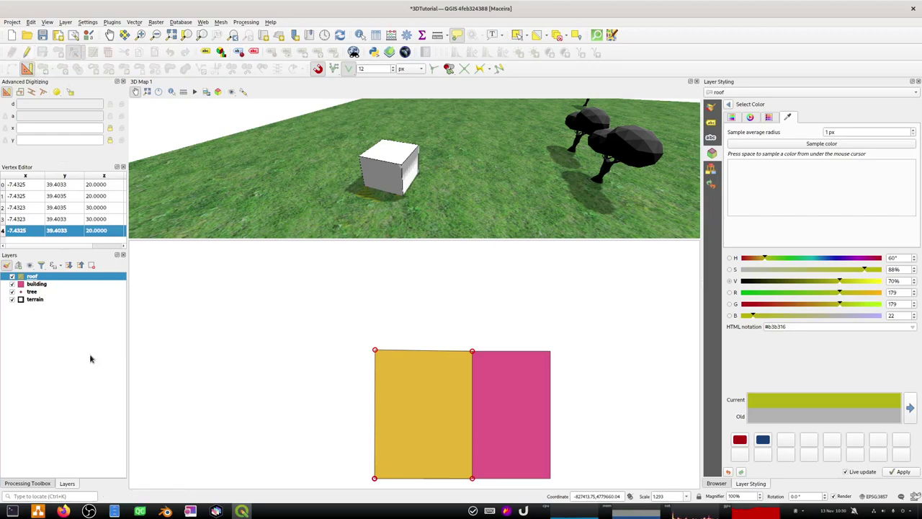
click(12, 277)
click(12, 278)
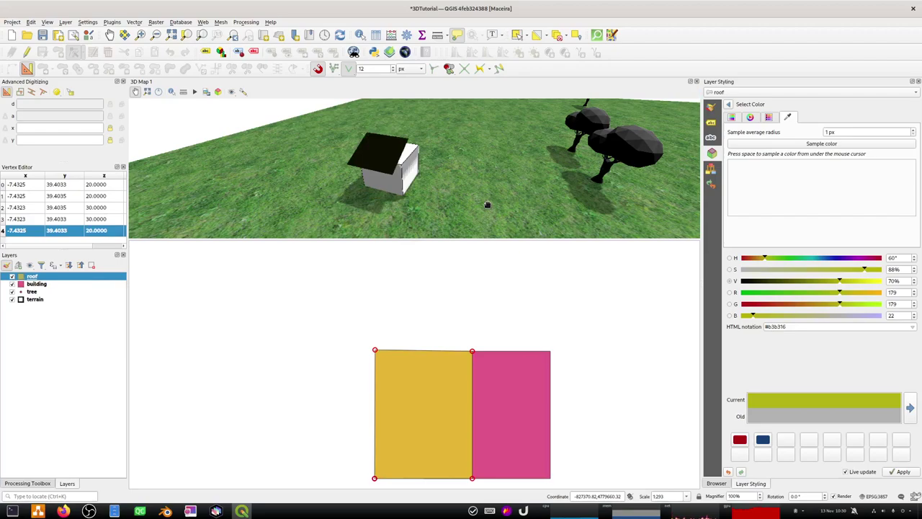
Step: Examine the roof's slope and its position over the building from a low side angle in the 3D map
drag(488, 204, 388, 209)
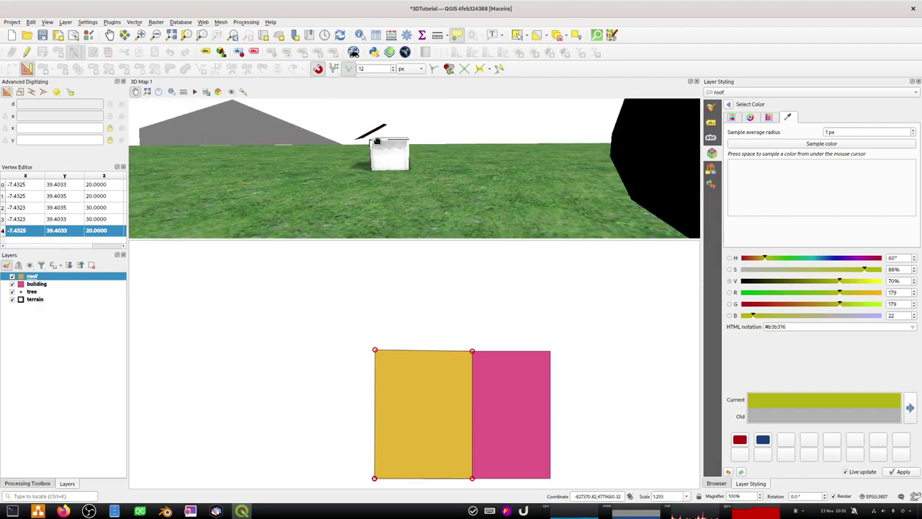
scroll(376, 141, up, 5)
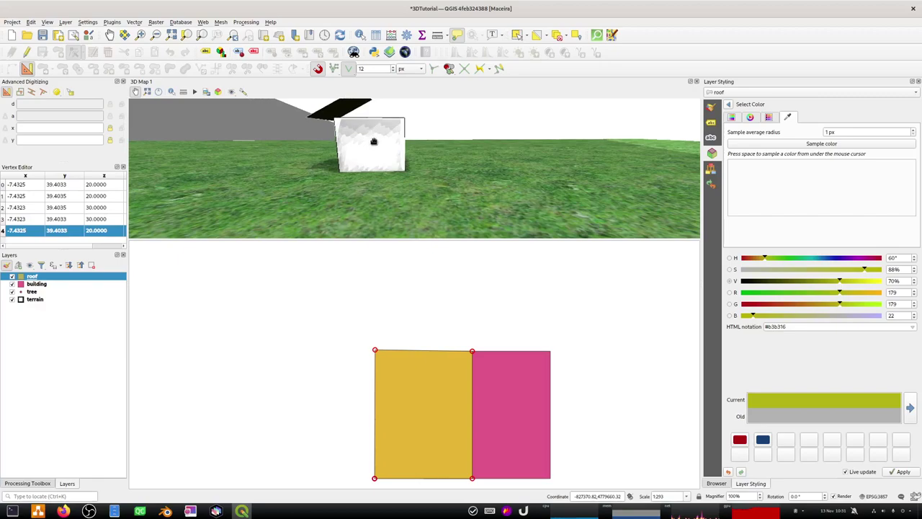
drag(383, 160, 338, 165)
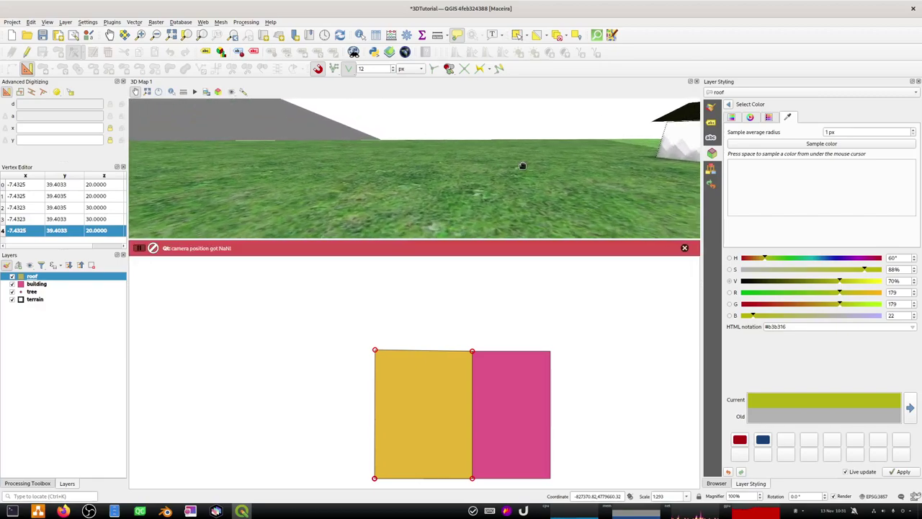
drag(522, 166, 305, 168)
scroll(415, 165, up, 5)
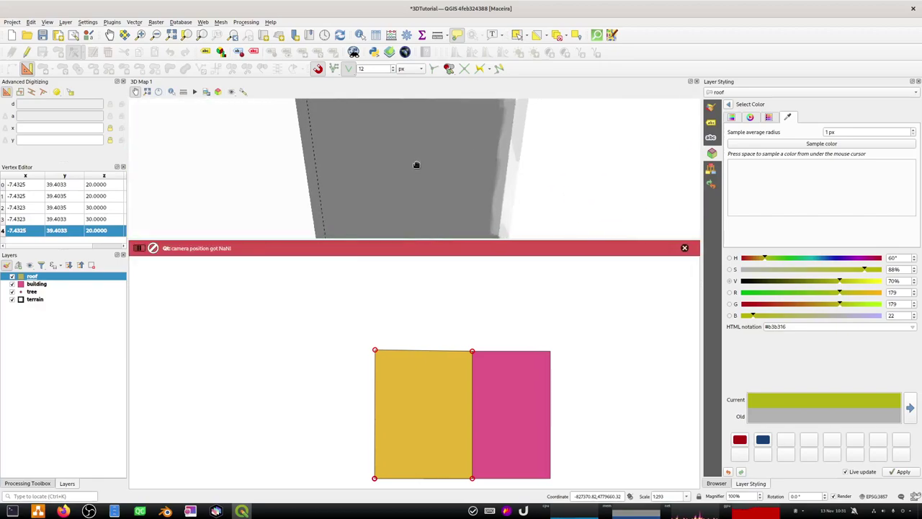
scroll(407, 156, down, 5)
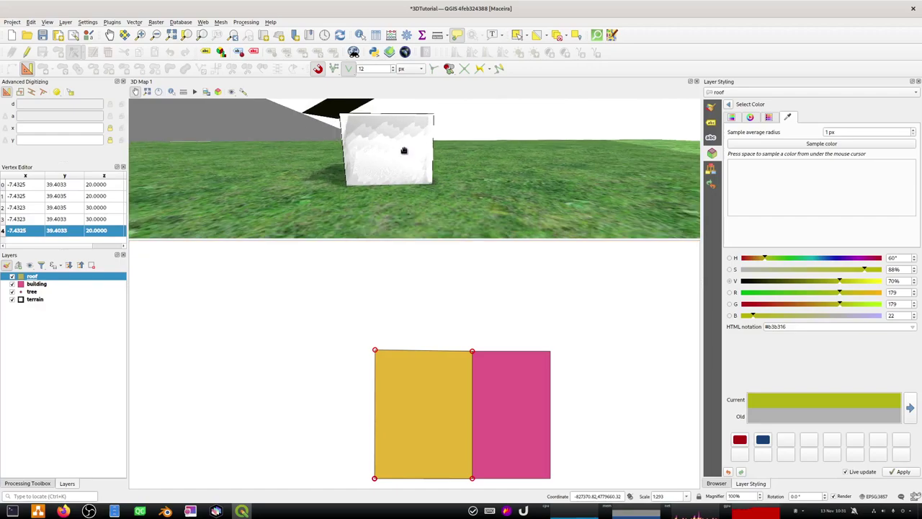
scroll(404, 151, up, 3)
scroll(401, 149, down, 4)
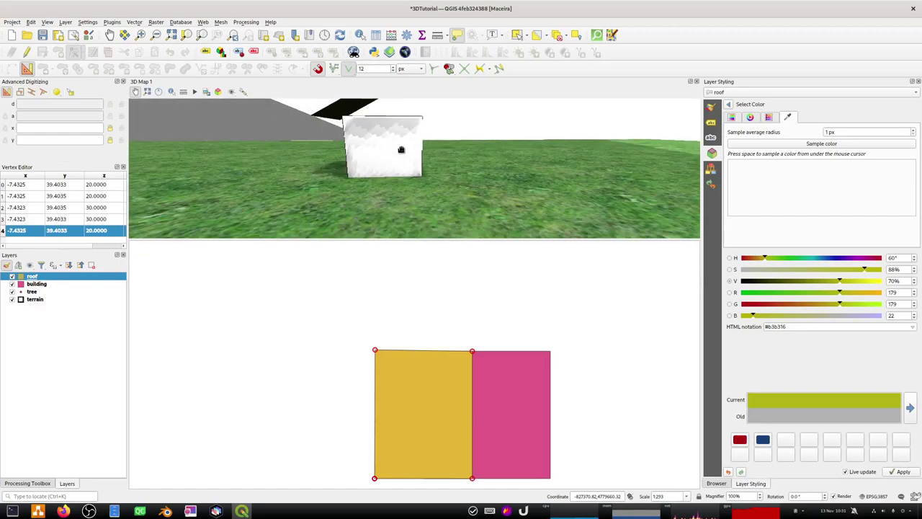
scroll(401, 149, up, 1)
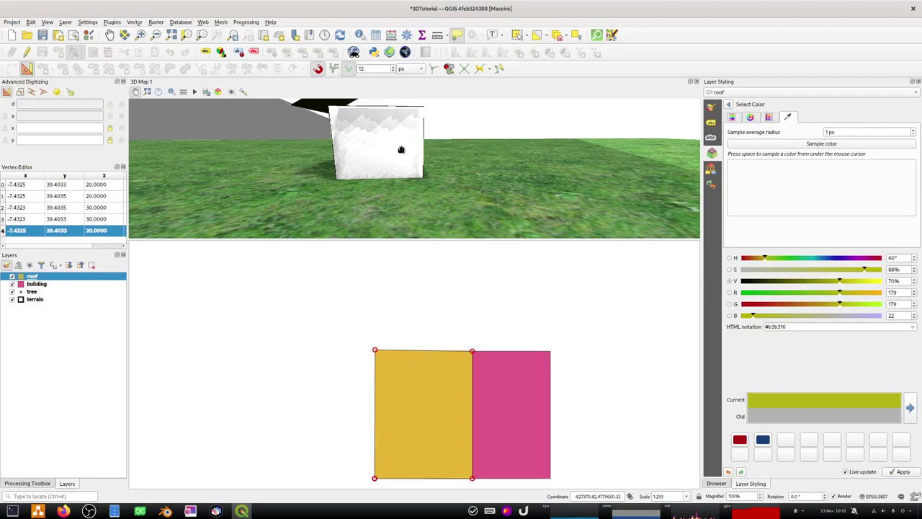
scroll(401, 149, down, 2)
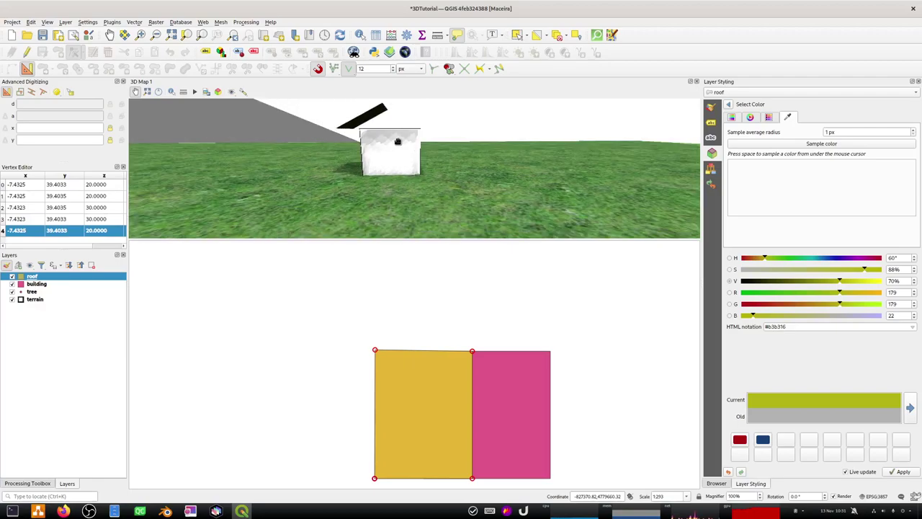
middle_drag(379, 158, 401, 153)
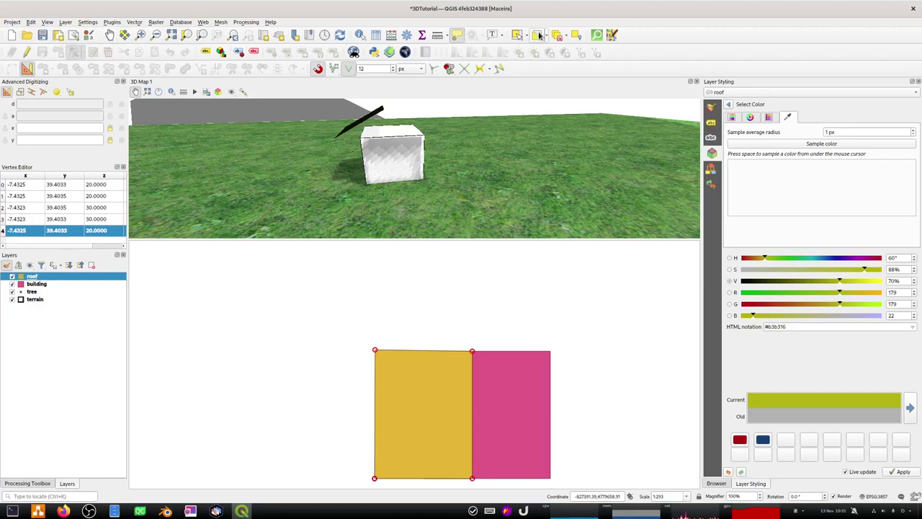
Step: Select the roof polygon, enable editing on the roof layer, and paste a copy of the polygon in place
click(516, 34)
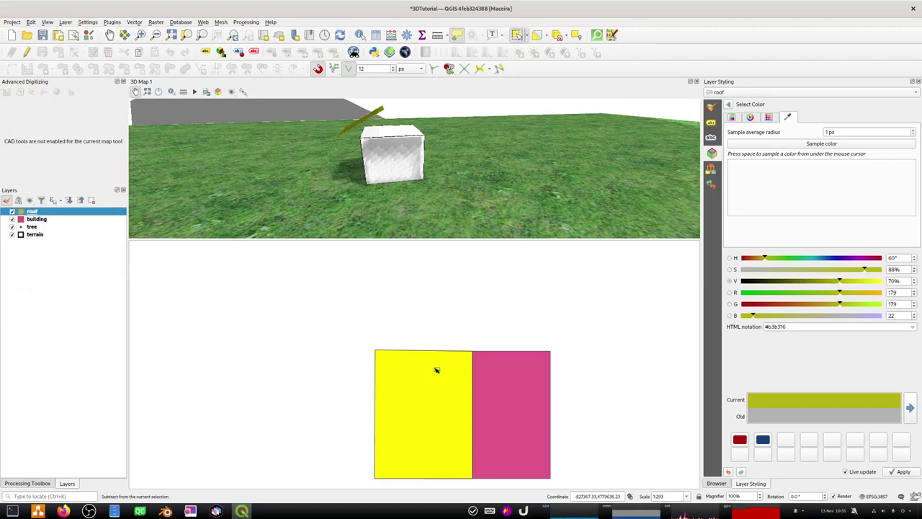
click(27, 52)
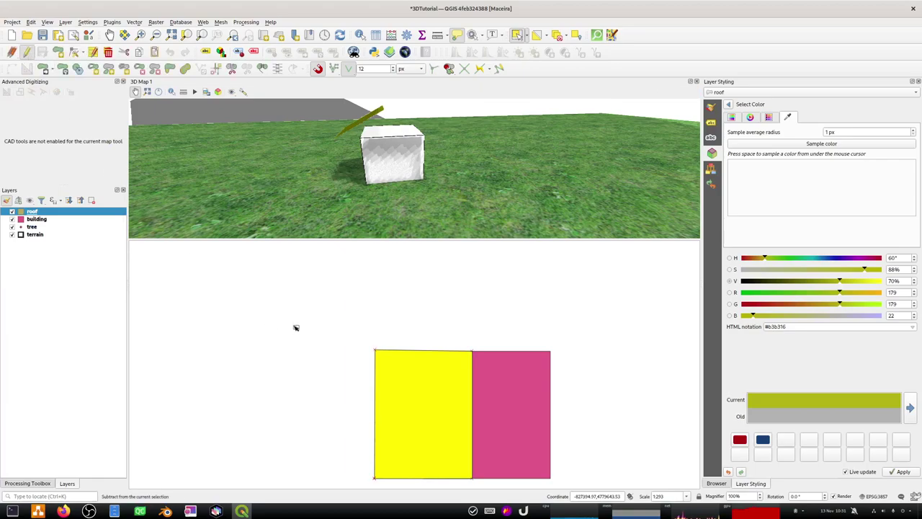
key(ctrl+v)
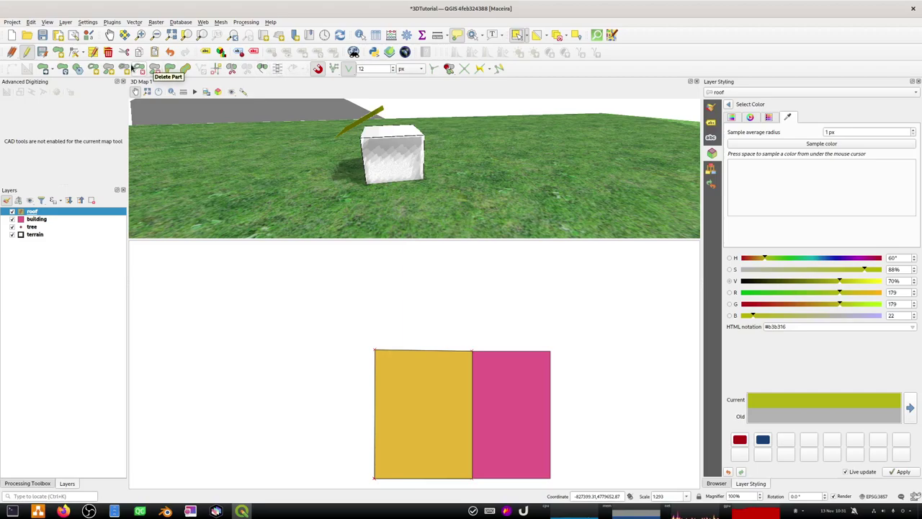
click(31, 21)
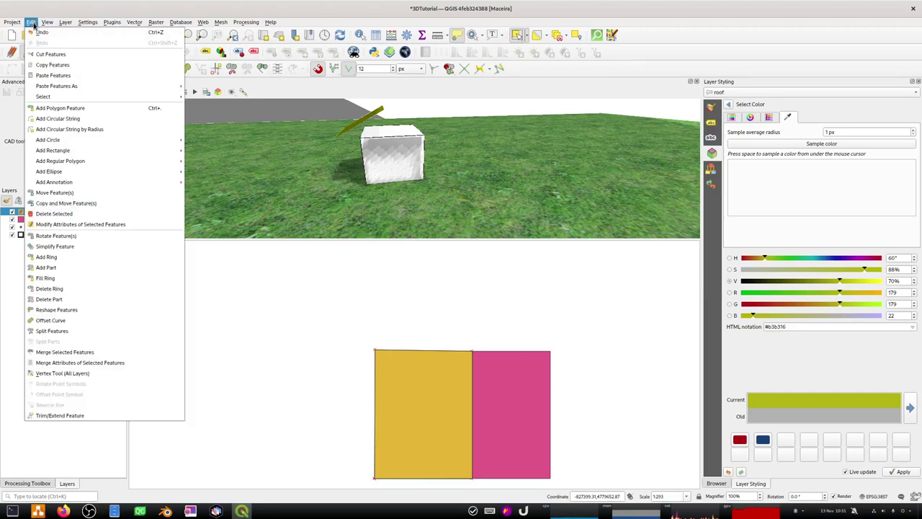
mouse_move(79, 161)
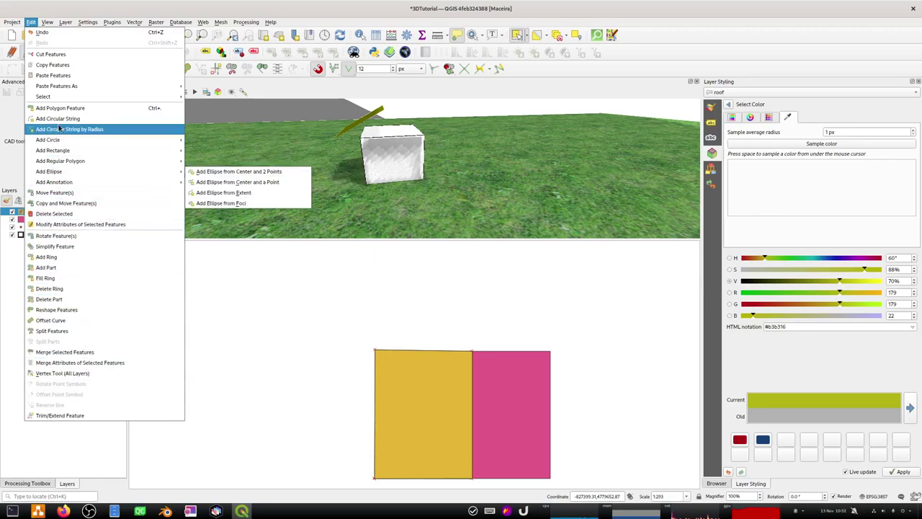
click(160, 34)
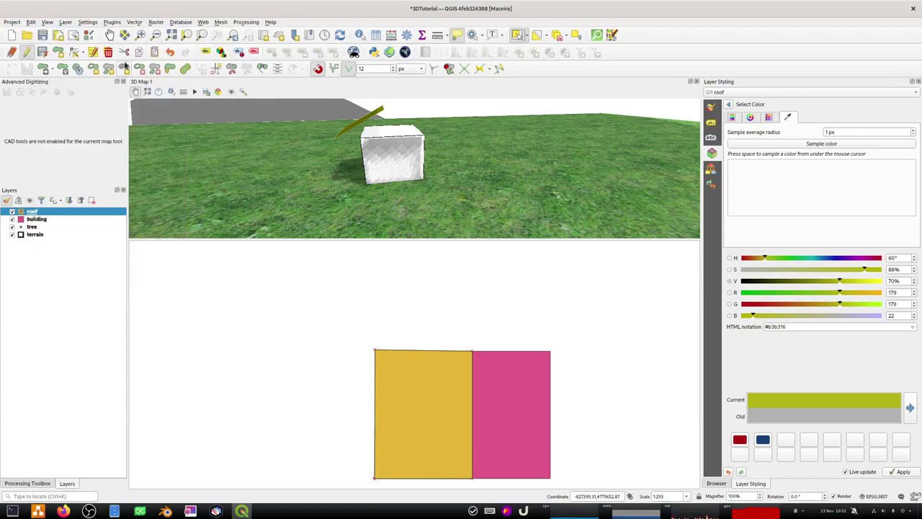
Step: Move the pasted roof polygon about 19.34 map units horizontally east so that it adjoins the original polygon's eastern edge
click(52, 69)
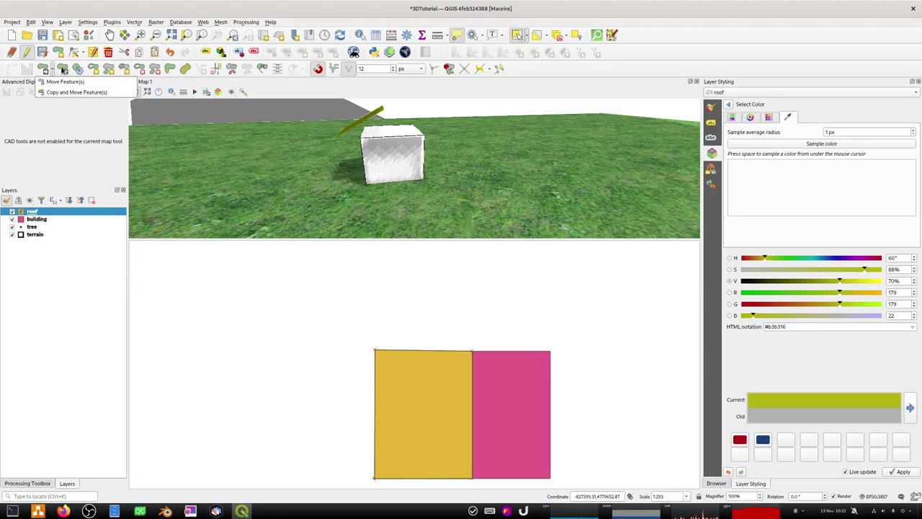
click(47, 70)
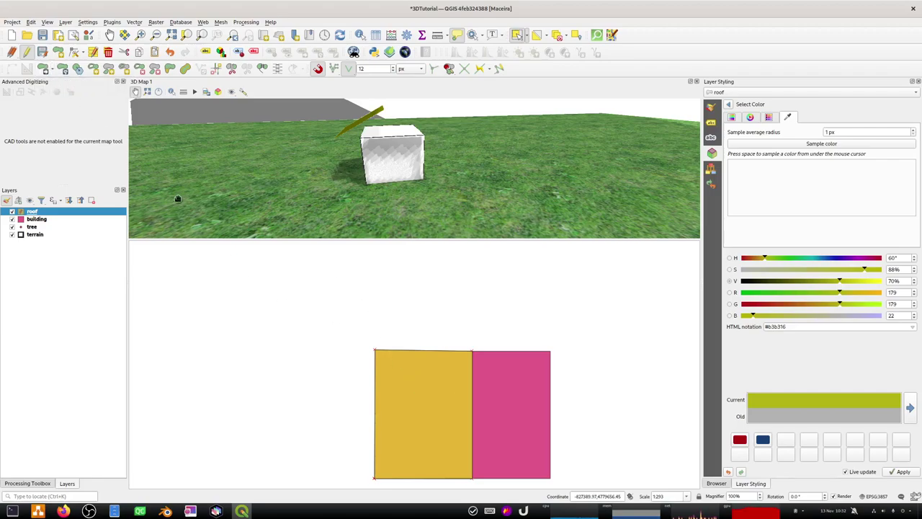
click(44, 69)
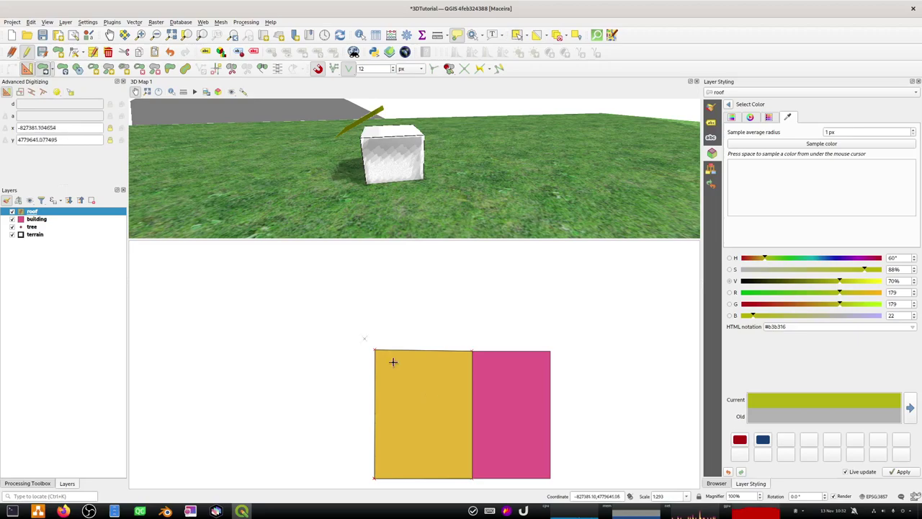
click(466, 402)
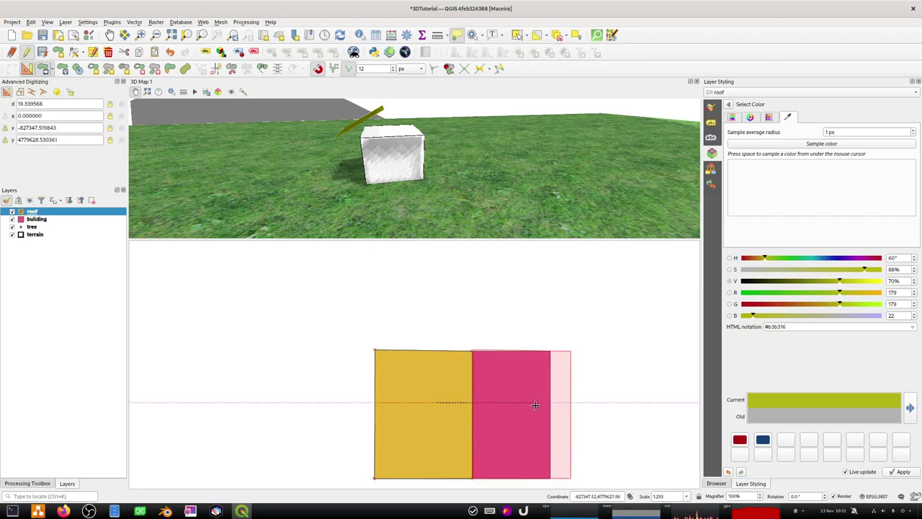
click(535, 405)
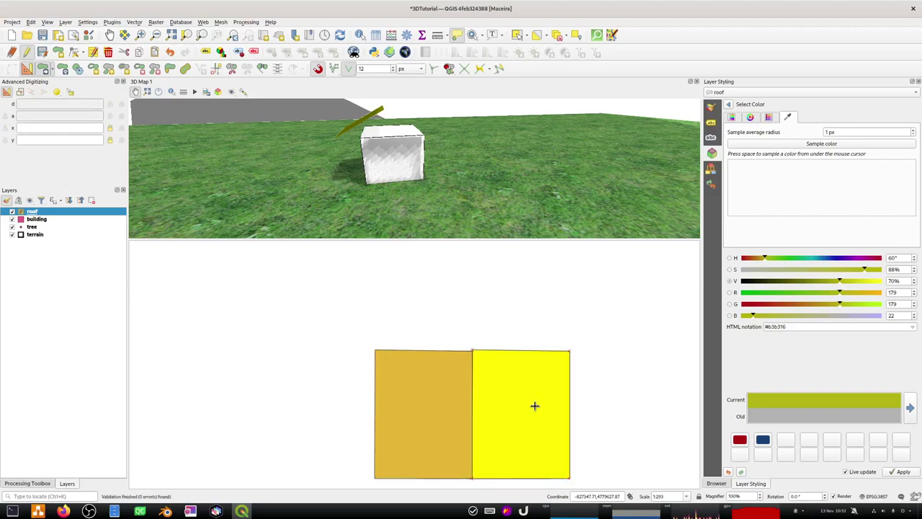
Step: Save the moved roof copy and switch the roof layer's visibility off and on to refresh the 3D map
click(42, 51)
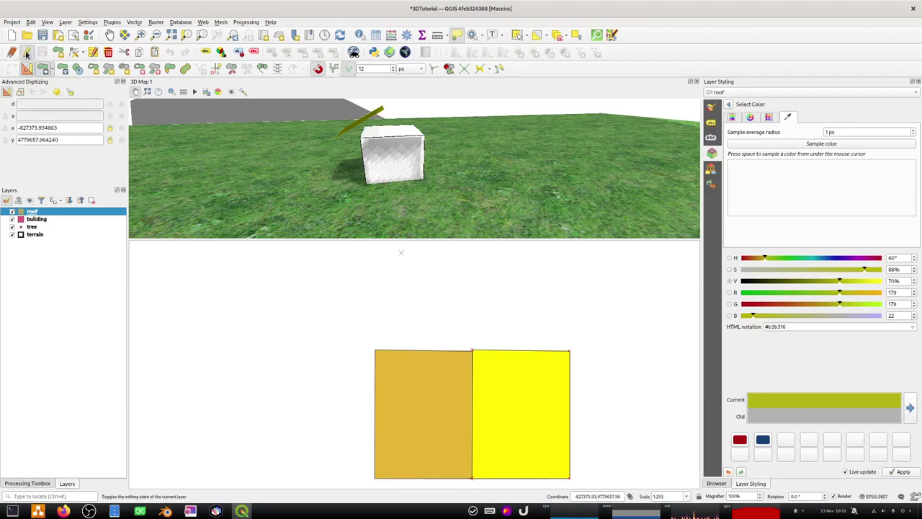
click(11, 211)
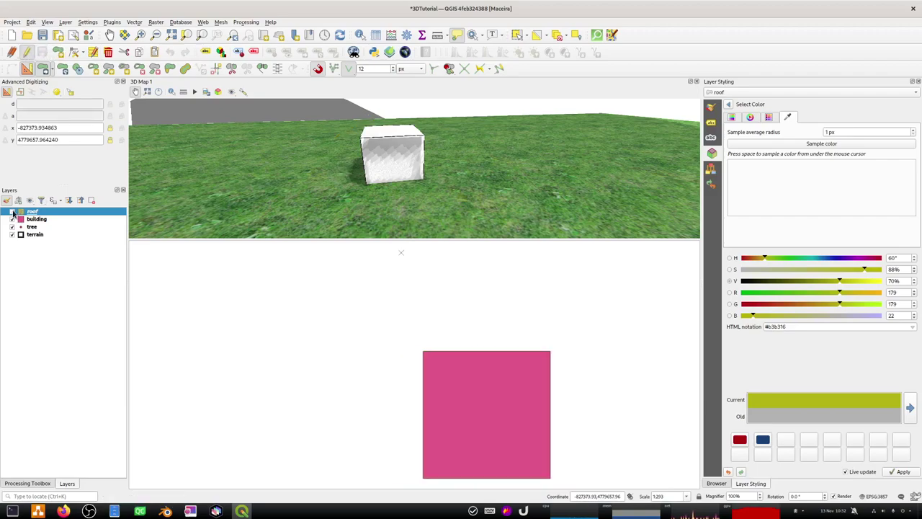
click(12, 211)
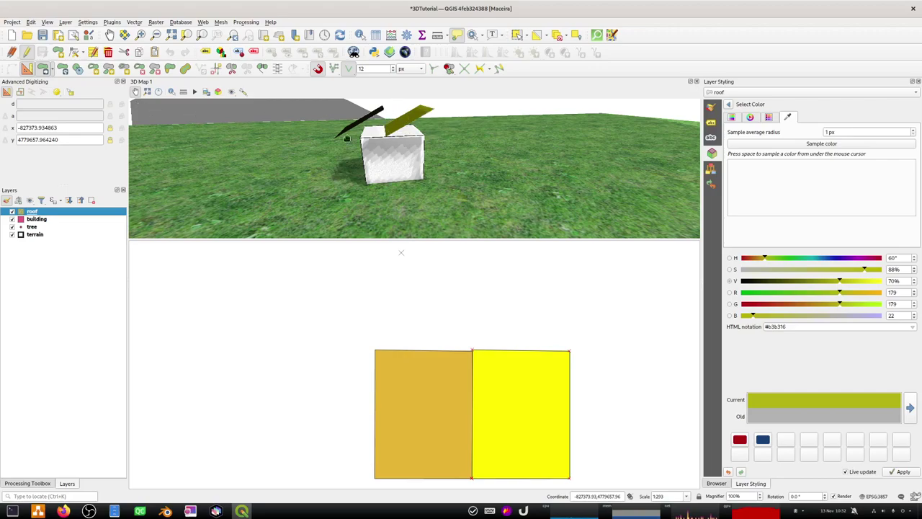
Step: Rotate the selected eastern roof polygon by 180° about its centre
click(63, 69)
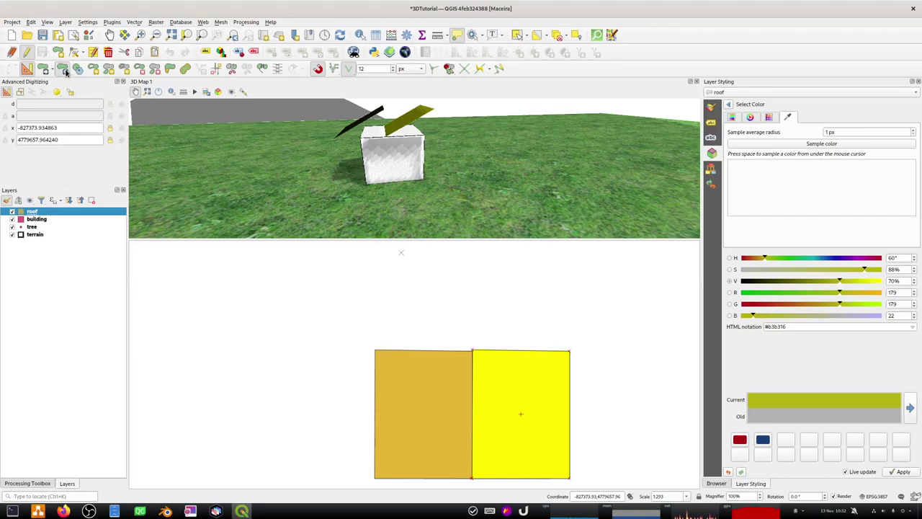
click(560, 359)
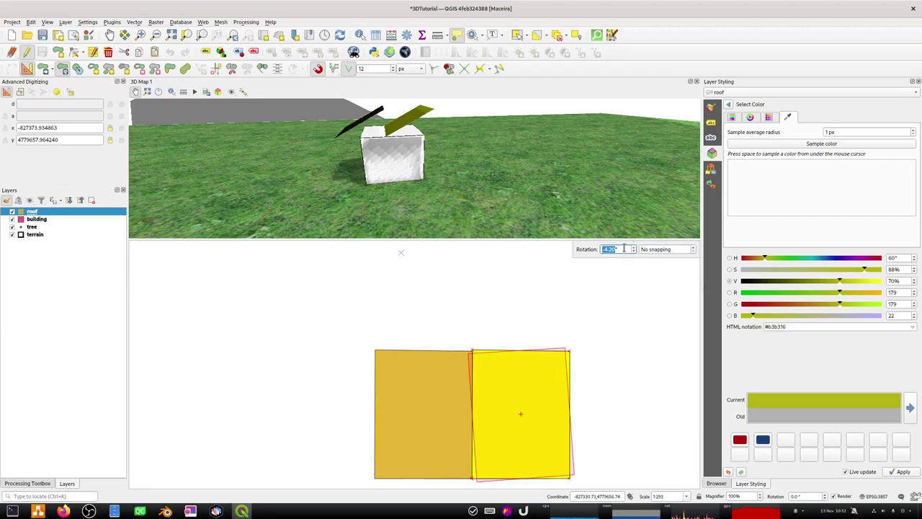
text(180)
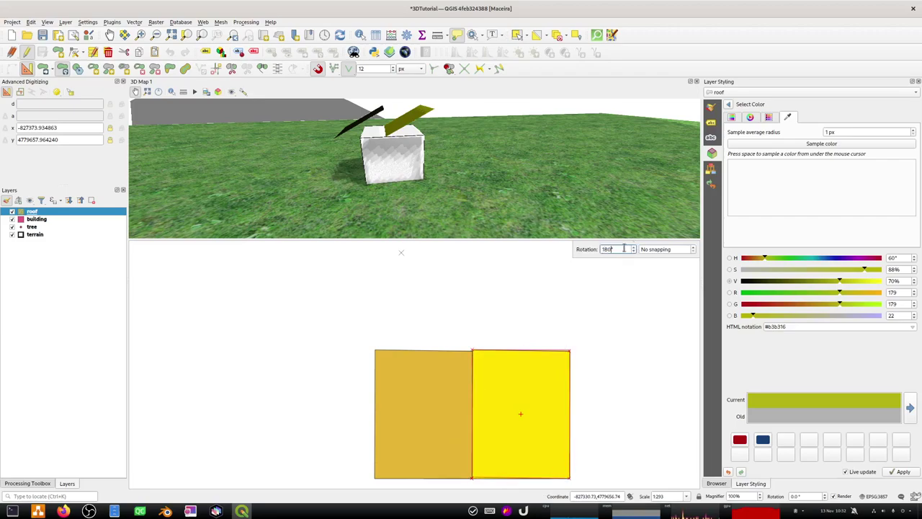
key(Return)
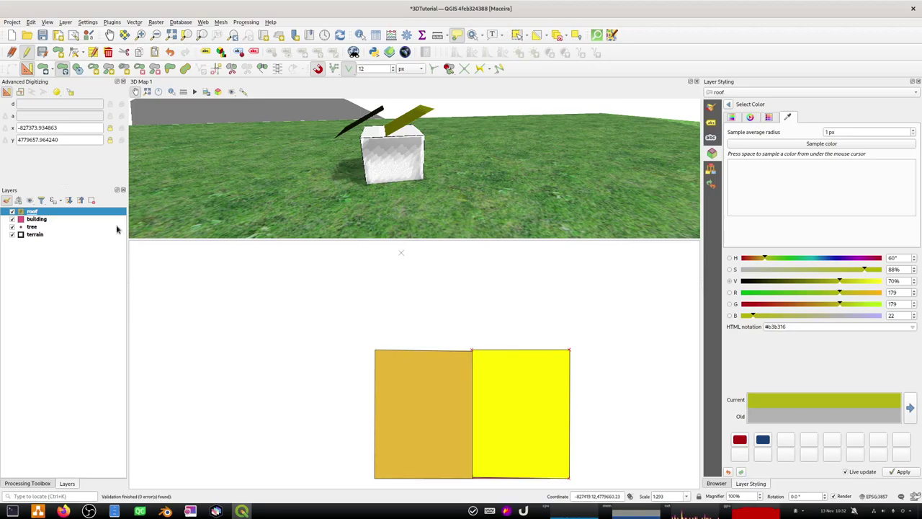
Step: Save the rotated roof polygon and switch the roof layer's visibility off and on to refresh the 3D map
click(43, 54)
click(12, 212)
click(12, 212)
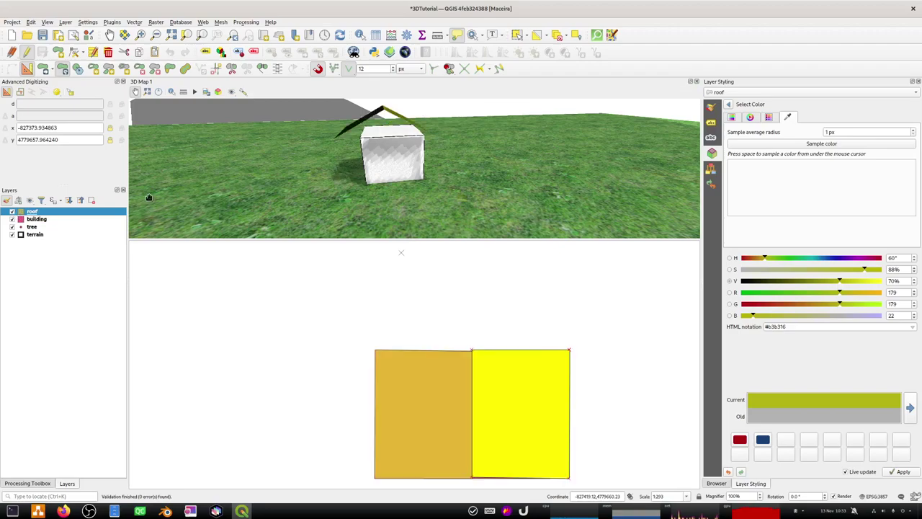
drag(319, 179, 403, 165)
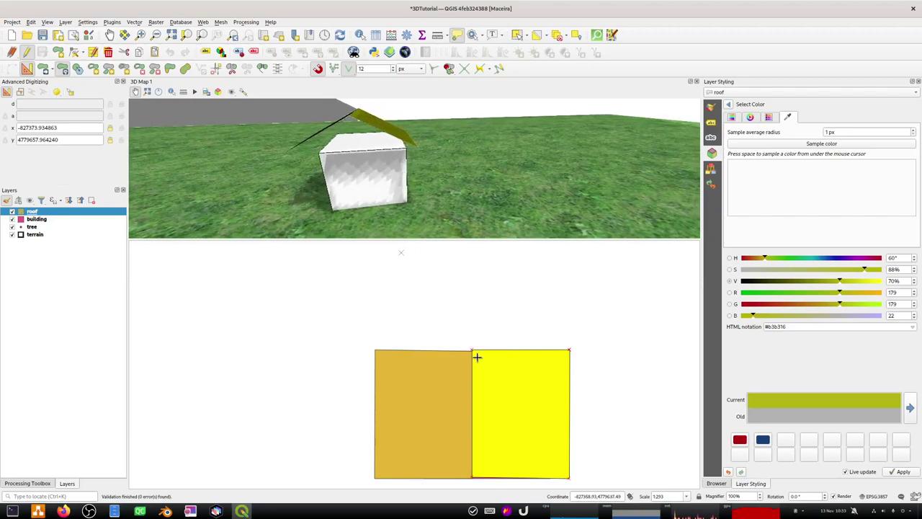
Step: Move the selected roof polygon slightly east, leaving a narrow gap between the roof halves, and toggle the roof layer's visibility to refresh the 3D map
click(43, 68)
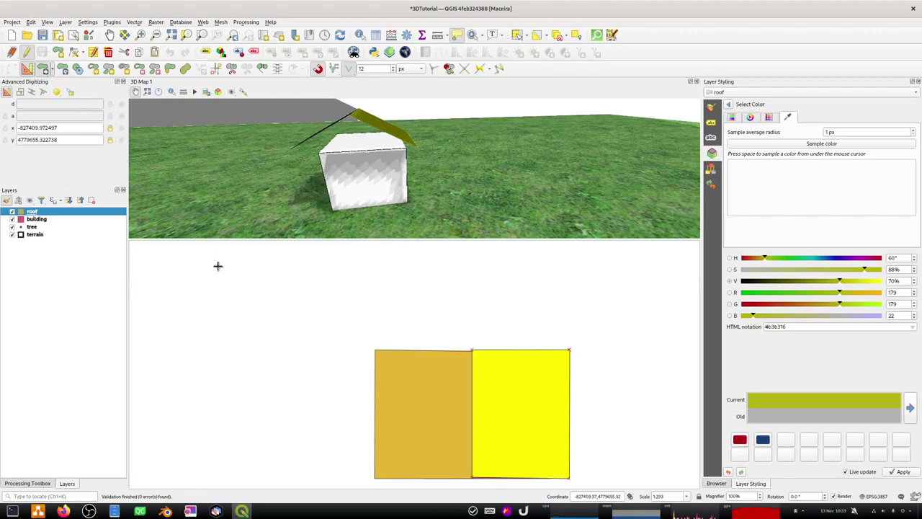
click(508, 386)
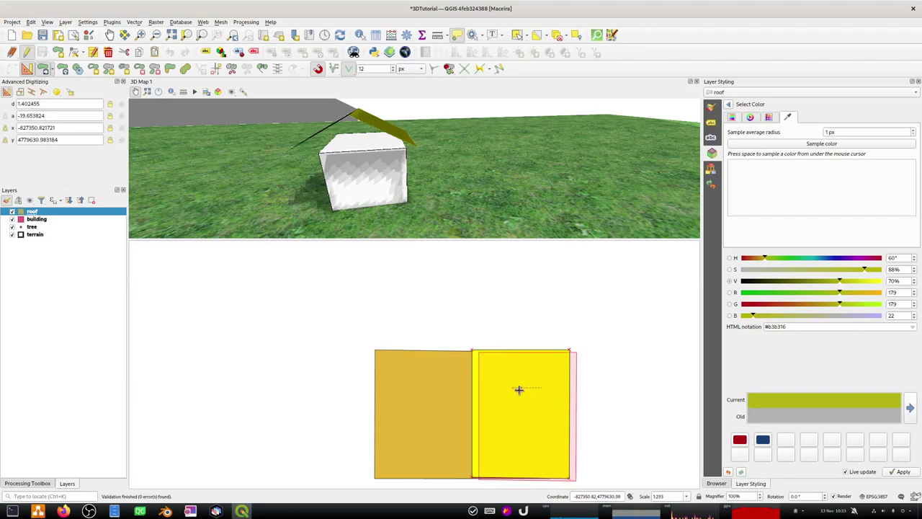
click(518, 389)
click(517, 388)
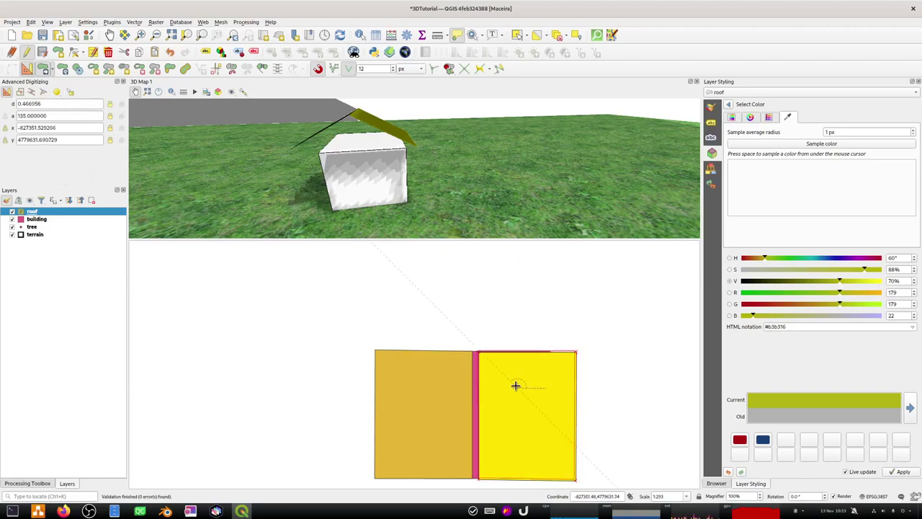
click(516, 386)
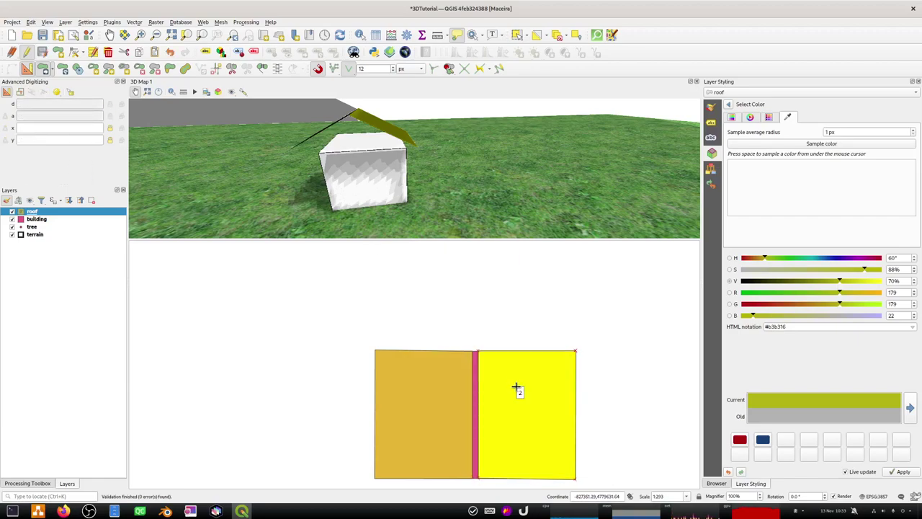
click(446, 391)
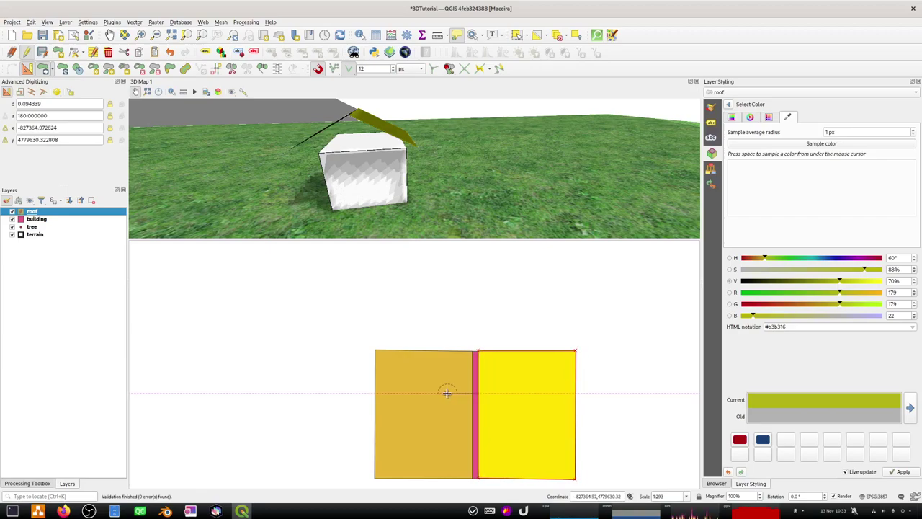
click(447, 389)
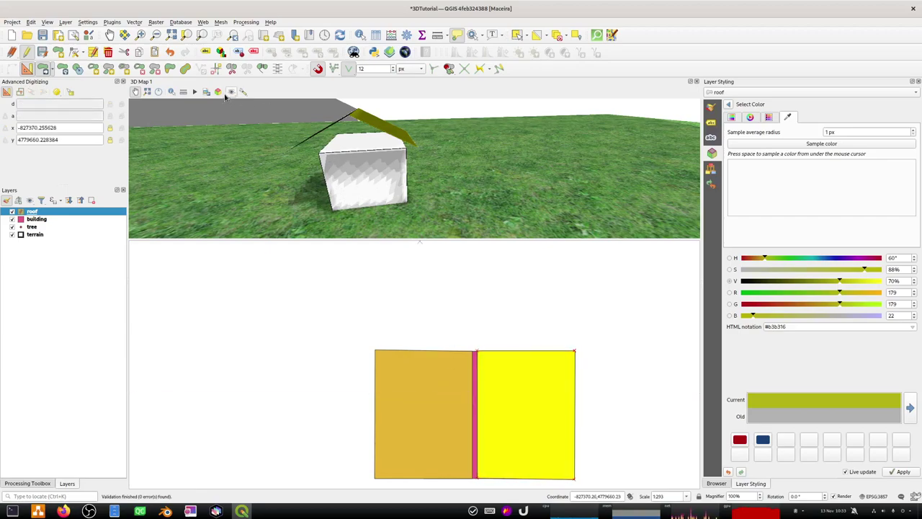
click(11, 211)
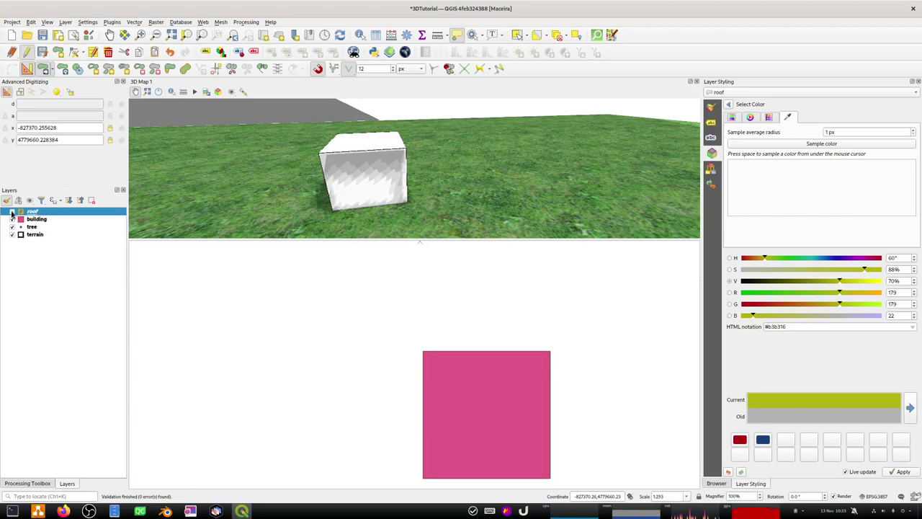
click(12, 211)
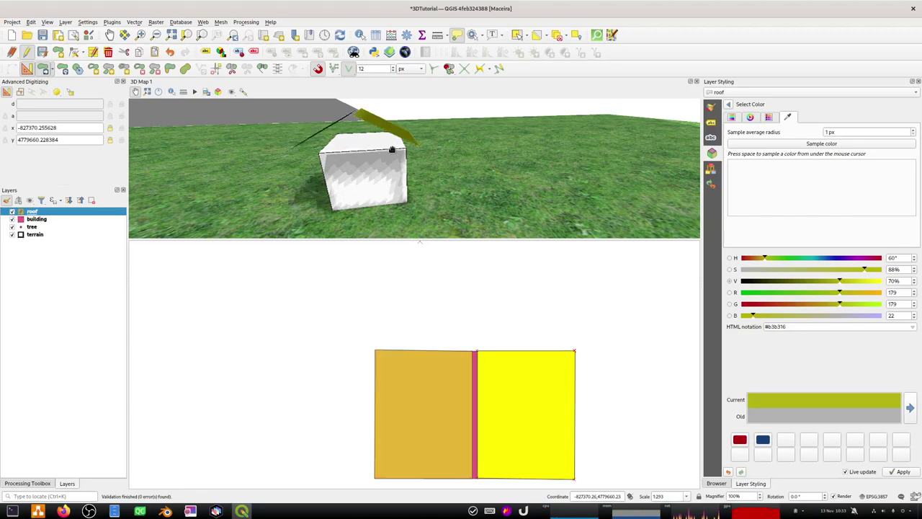
Step: Examine the two sloping roof halves, their ridge and their fit on the building from several sides in an enlarged 3D map
middle_drag(391, 150, 425, 152)
scroll(425, 150, down, 10)
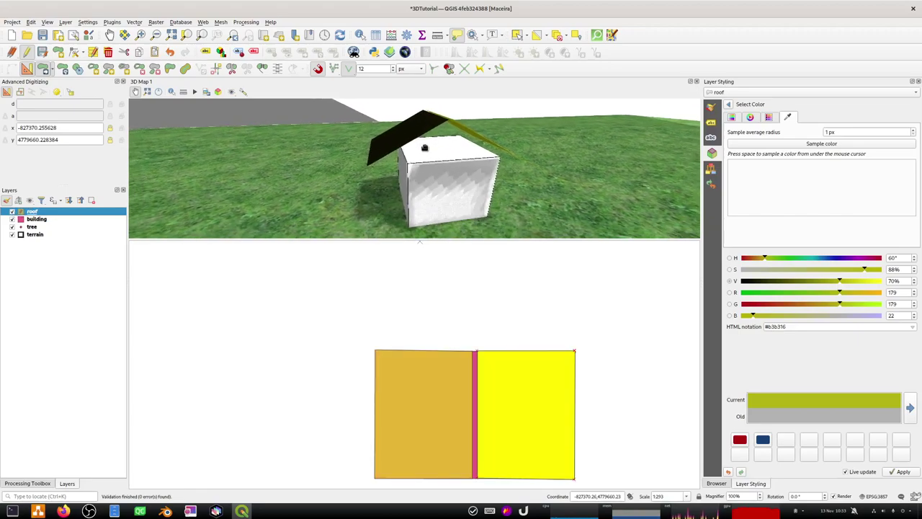
scroll(423, 126, up, 1)
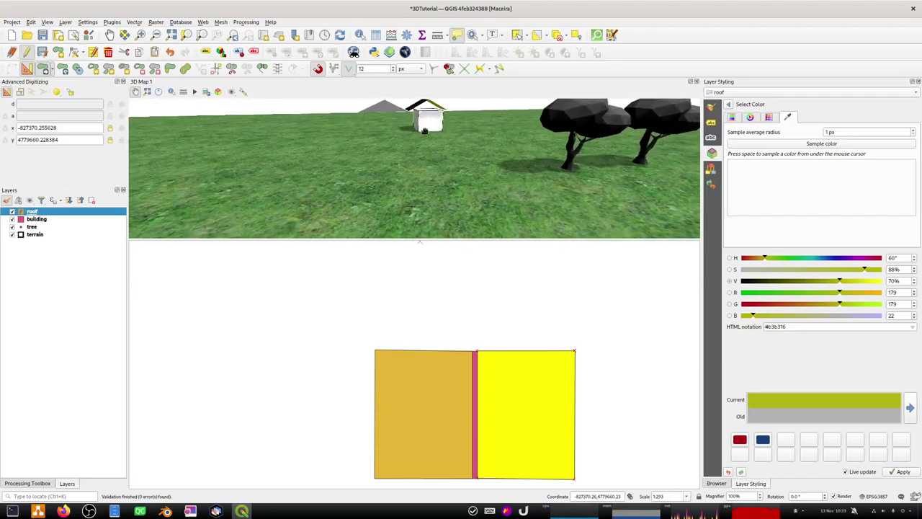
drag(472, 137, 435, 305)
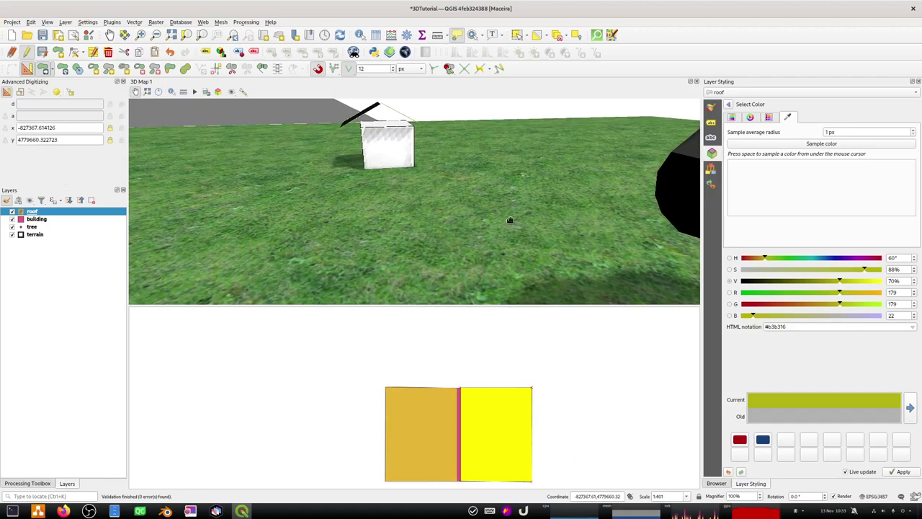
drag(511, 220, 439, 229)
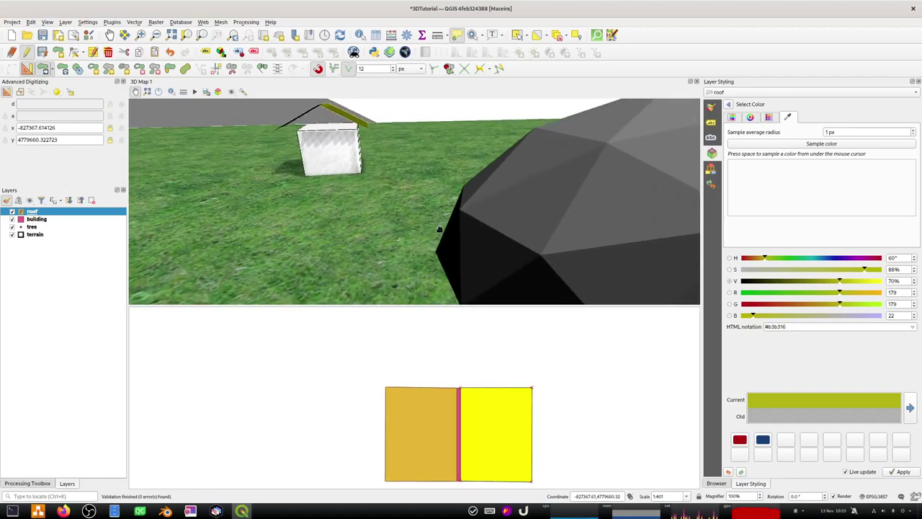
scroll(438, 229, down, 5)
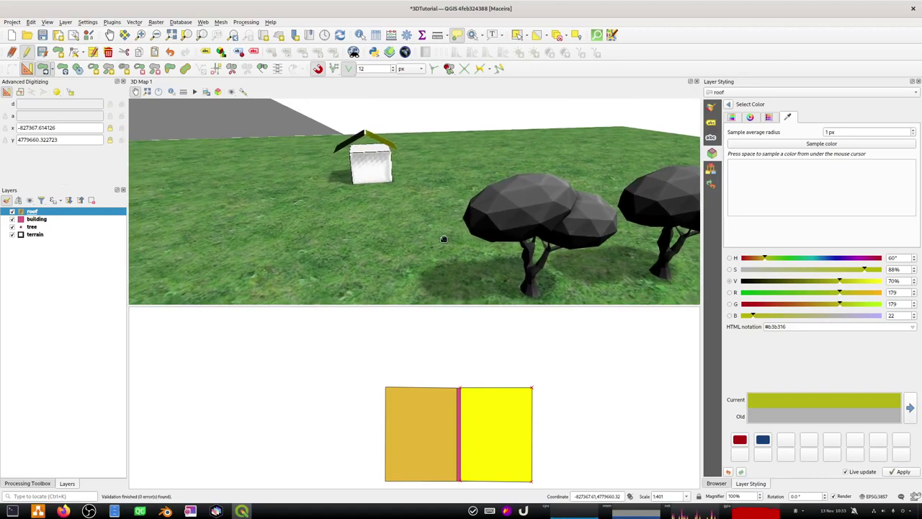
drag(442, 238, 376, 214)
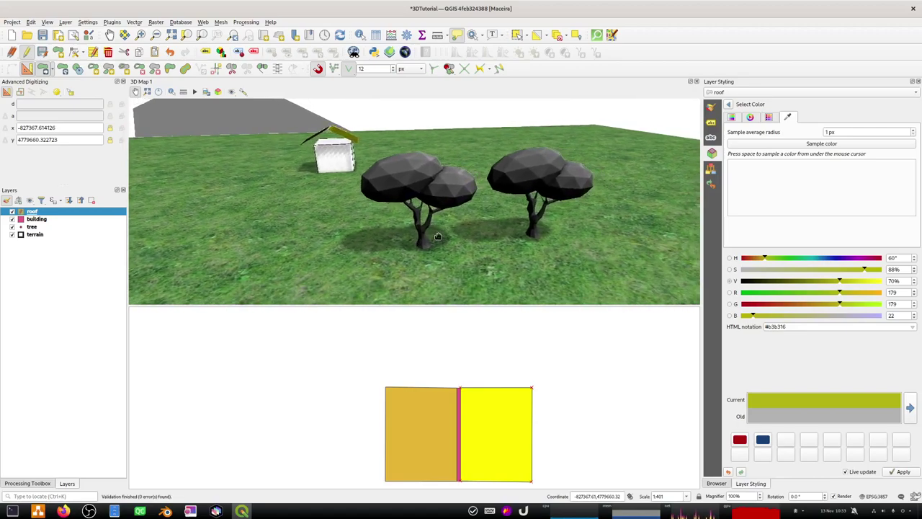
middle_drag(477, 223, 376, 217)
middle_drag(504, 208, 422, 217)
middle_drag(516, 222, 457, 226)
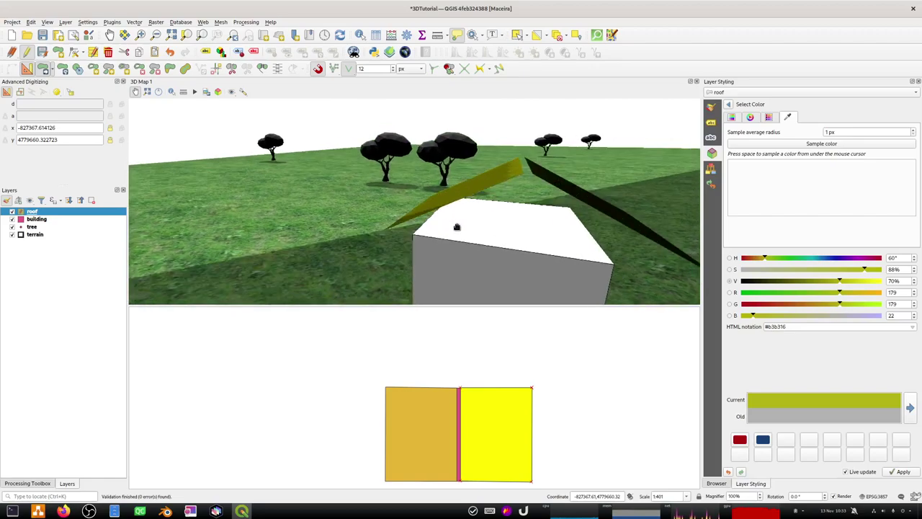
drag(543, 232, 557, 184)
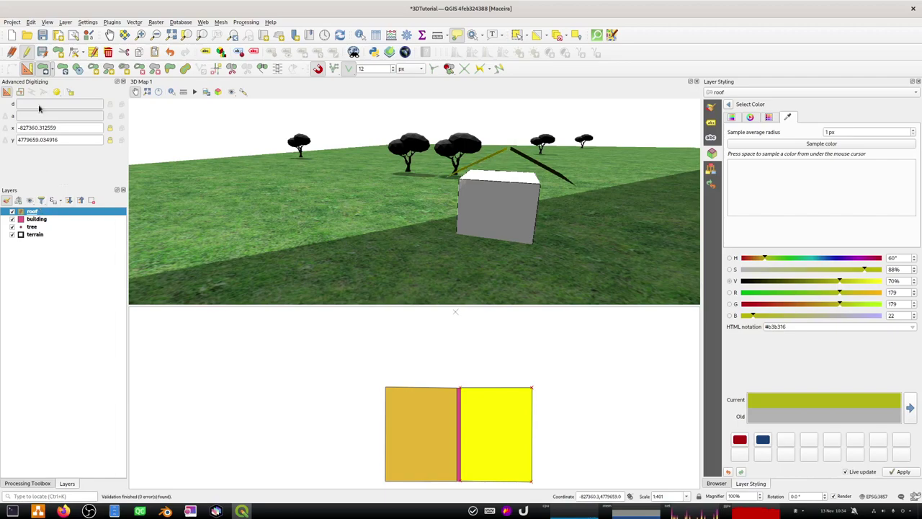
Step: Save the roof layer edits, enable editing again, and list the eastern roof polygon's vertices with the Vertex tool
click(27, 53)
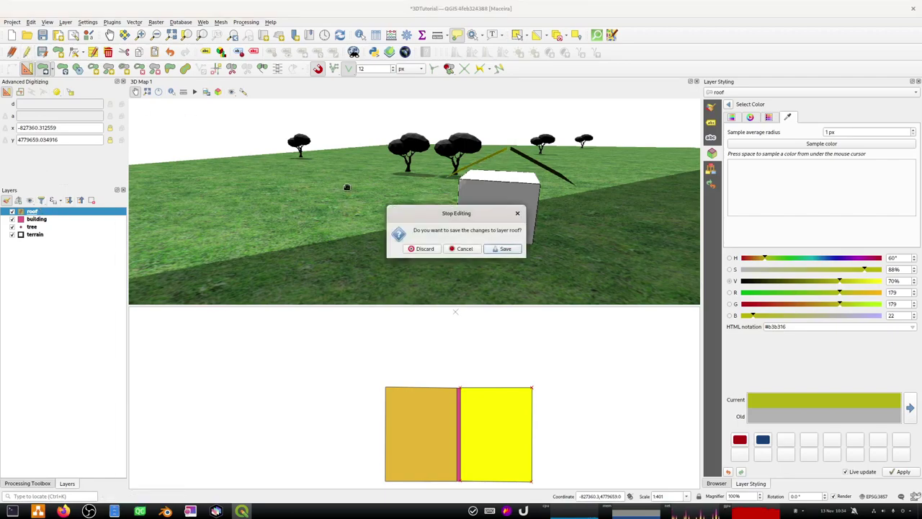
click(506, 248)
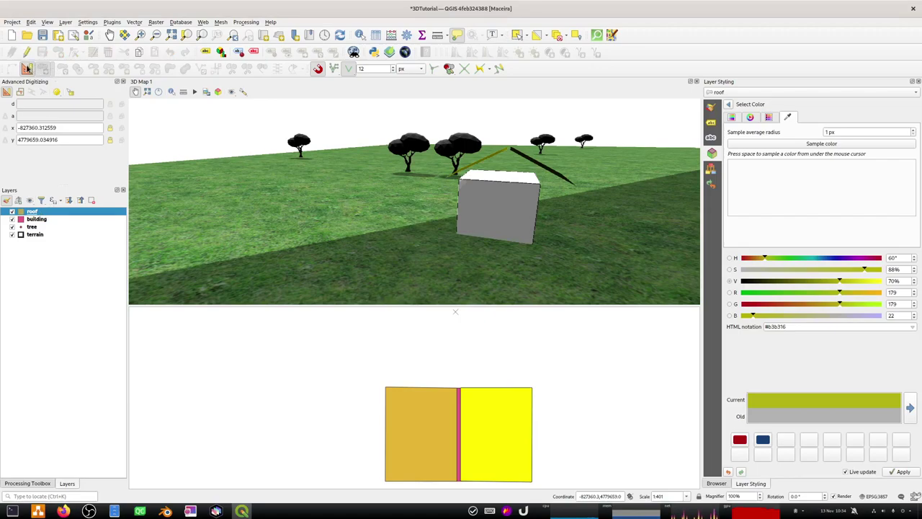
click(25, 52)
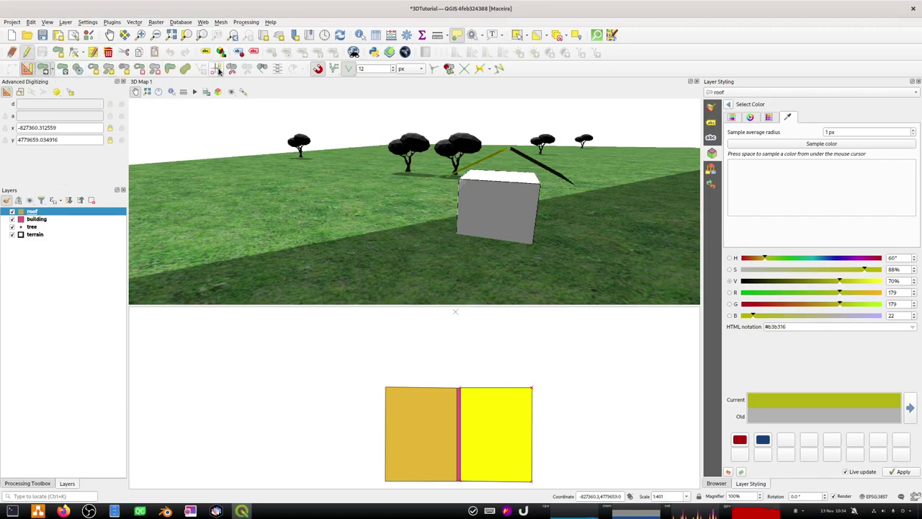
click(74, 52)
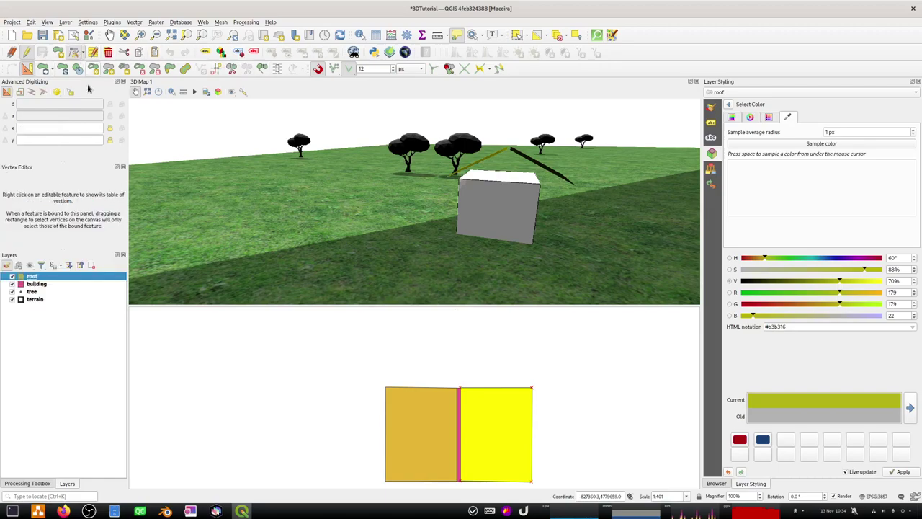
click(460, 388)
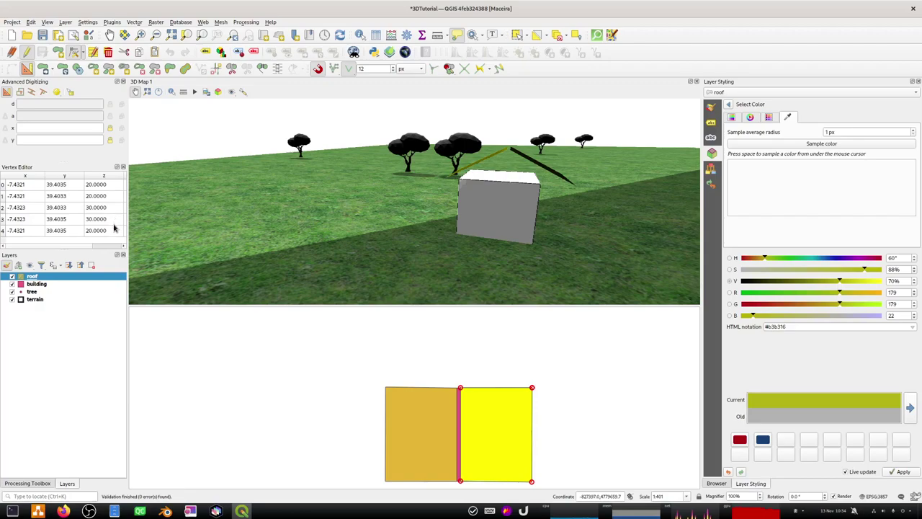
Step: Set the z height of the eastern roof polygon's vertices 0 and 1 to 15 and refresh the roof in the 3D map
double_click(106, 184)
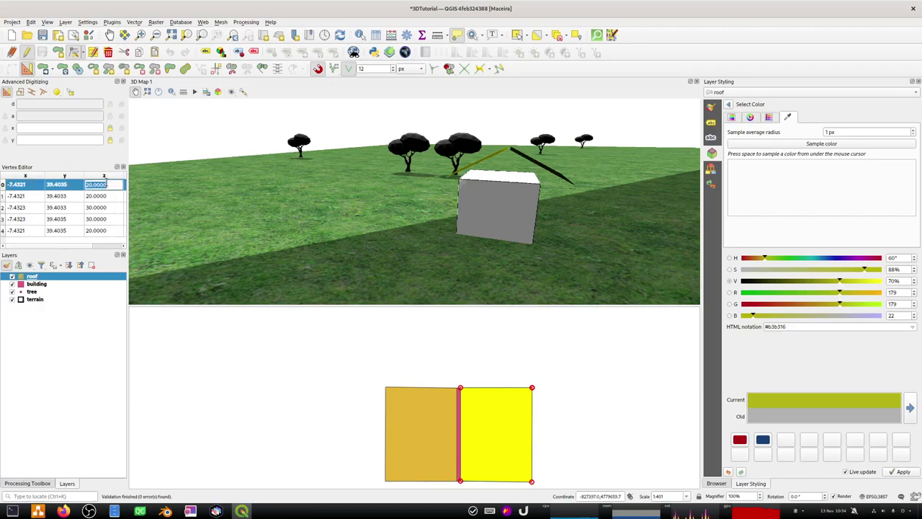
text(15)
double_click(100, 196)
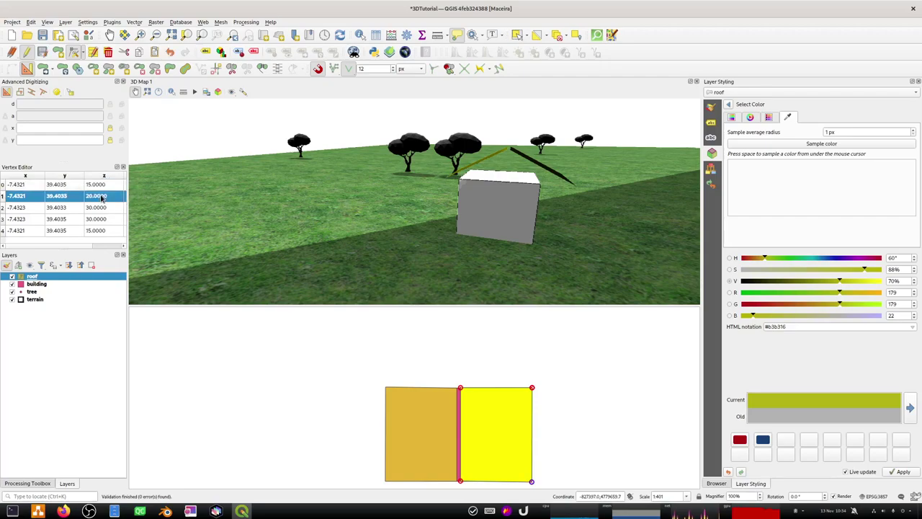
text(15)
double_click(95, 230)
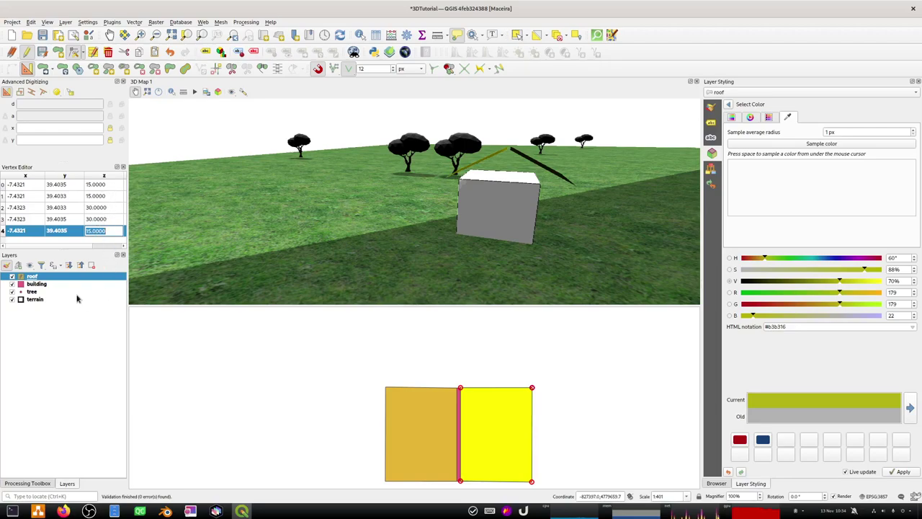
click(89, 334)
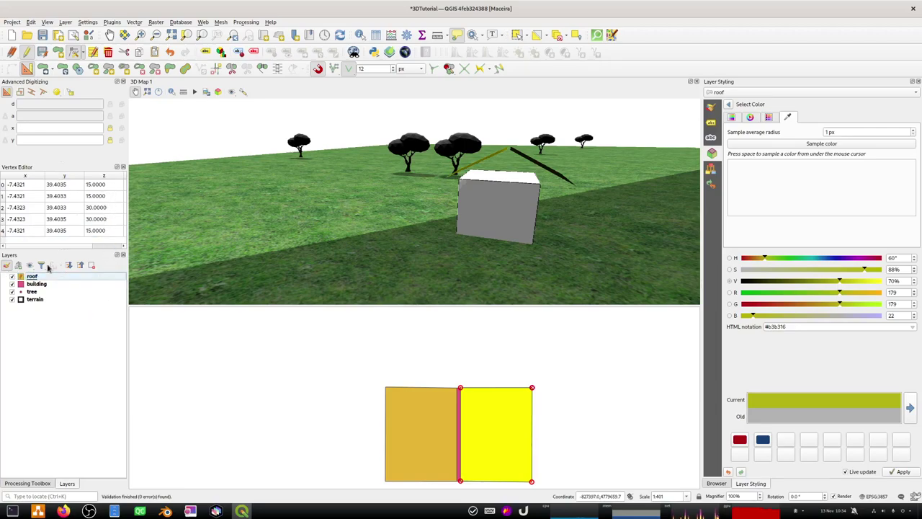
click(11, 277)
click(11, 278)
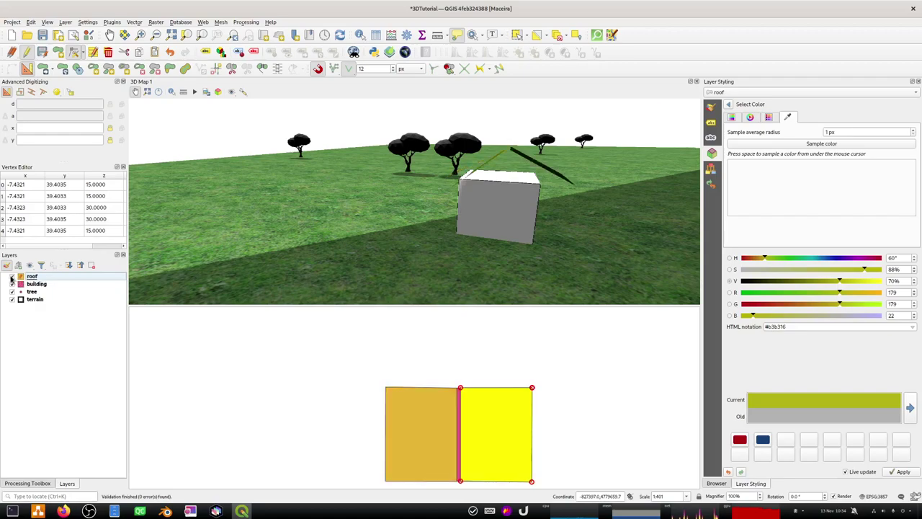
Step: Set the z height of the eastern roof polygon's vertices 0 and 1 to 18 and refresh the roof in the 3D map
double_click(108, 185)
text(18)
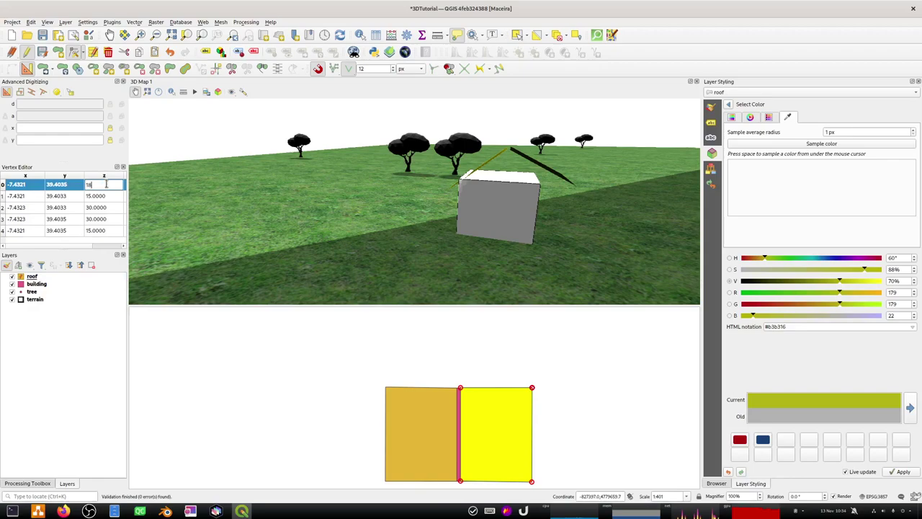
double_click(105, 196)
text(18)
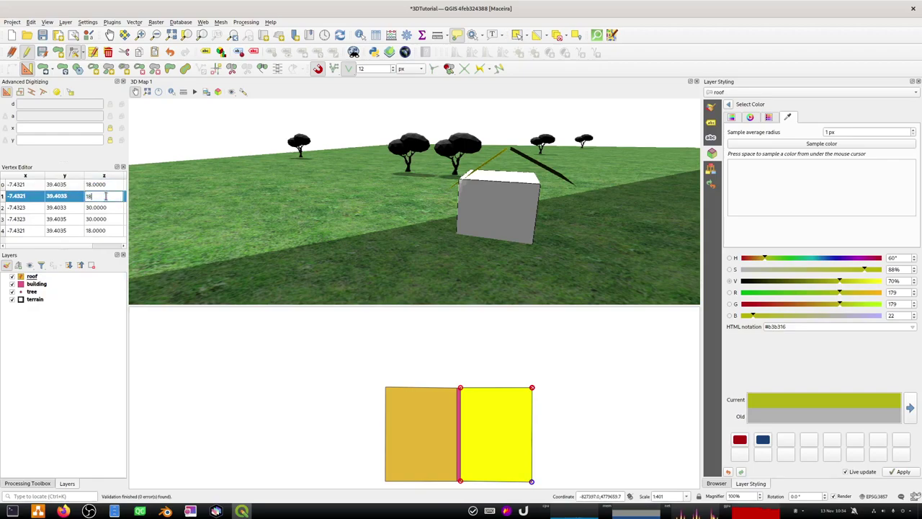
click(98, 230)
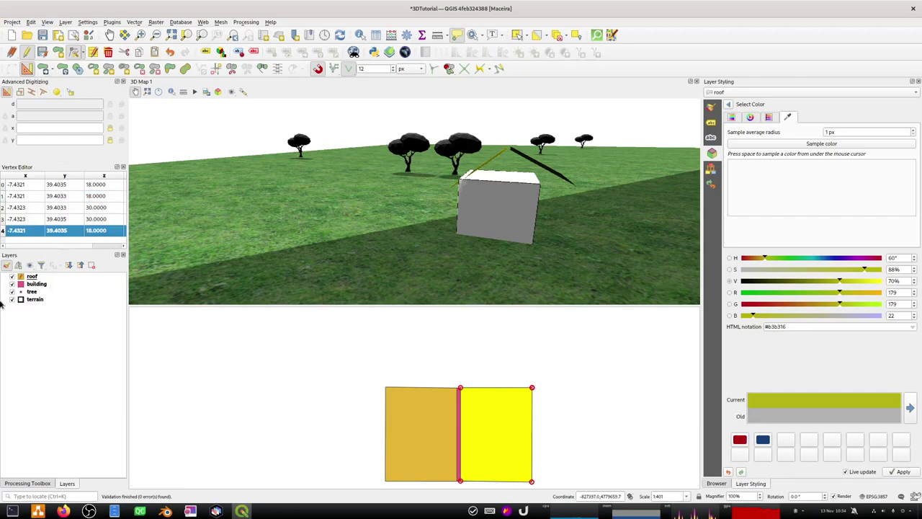
click(12, 278)
click(12, 277)
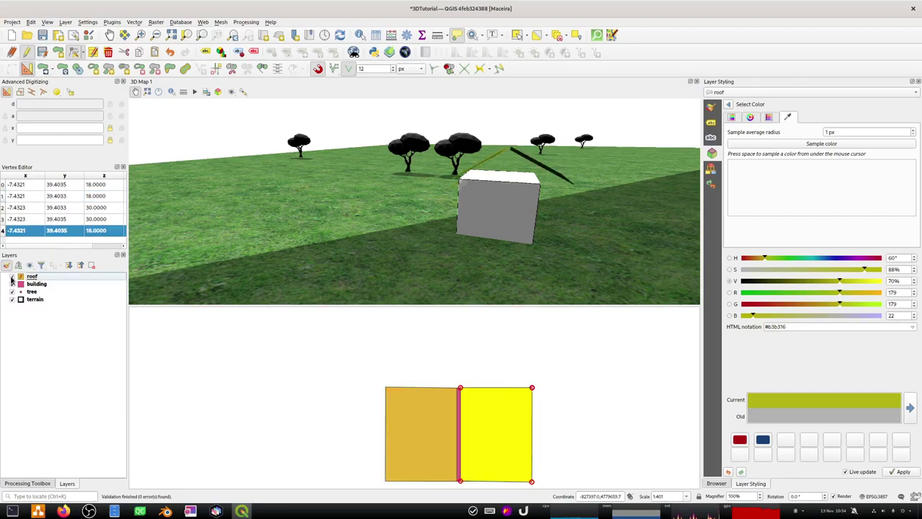
mouse_move(384, 237)
middle_down()
mouse_move(434, 241)
mouse_move(403, 239)
middle_up()
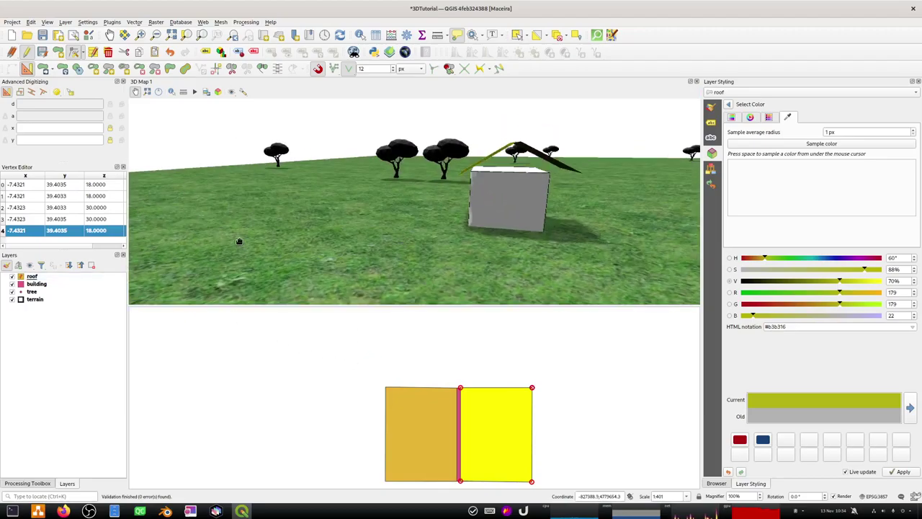
Step: Leave vertex editing and clear the feature selection on the roof layer
click(75, 53)
click(426, 420)
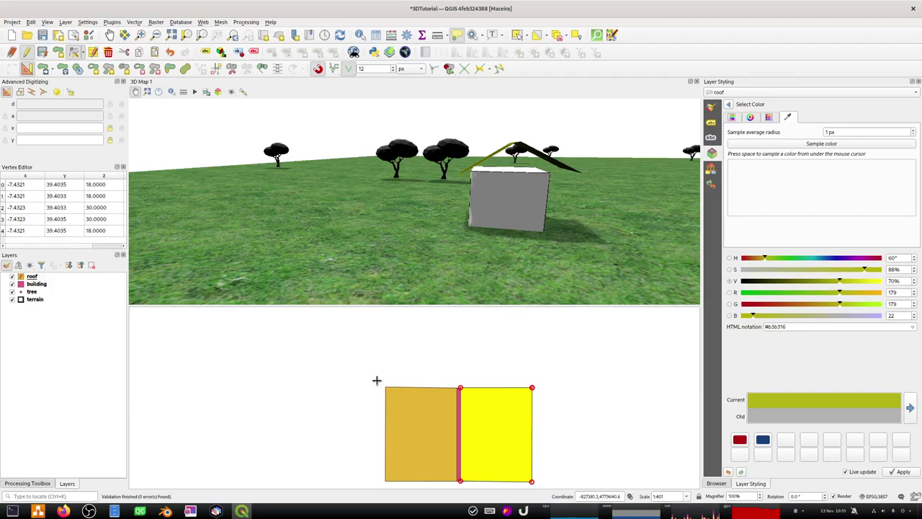
click(517, 35)
click(407, 360)
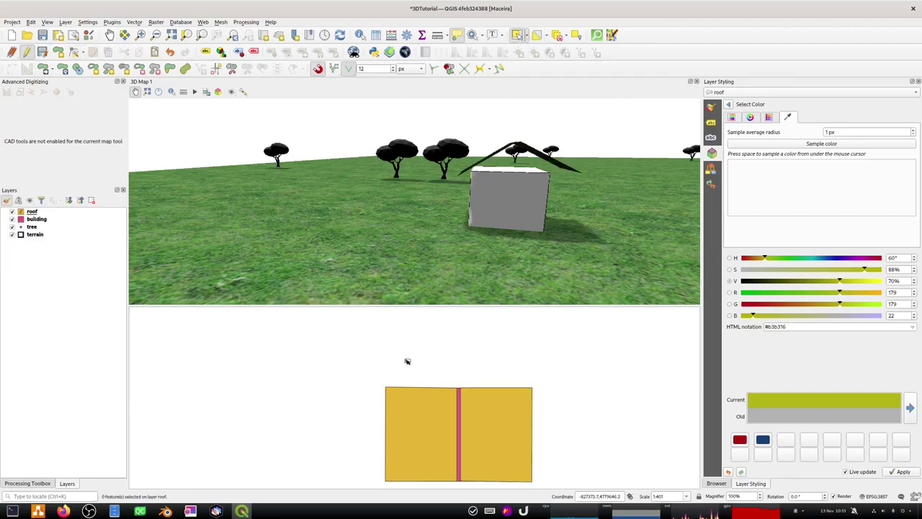
Step: Select the western roof polygon and list its vertices with the Vertex tool
click(416, 400)
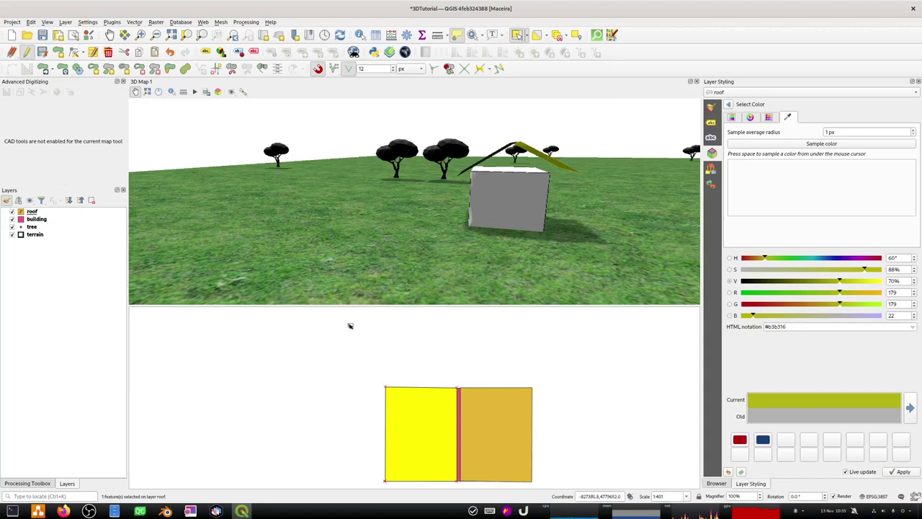
click(74, 52)
click(385, 387)
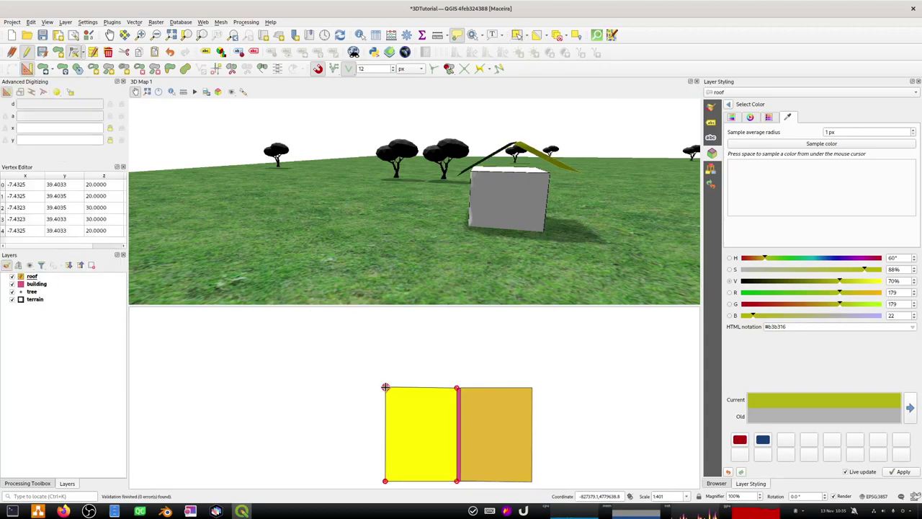
Step: Set the z height of the western roof polygon's vertices 0 and 1 to 18 and refresh the roof in the 3D map
double_click(94, 184)
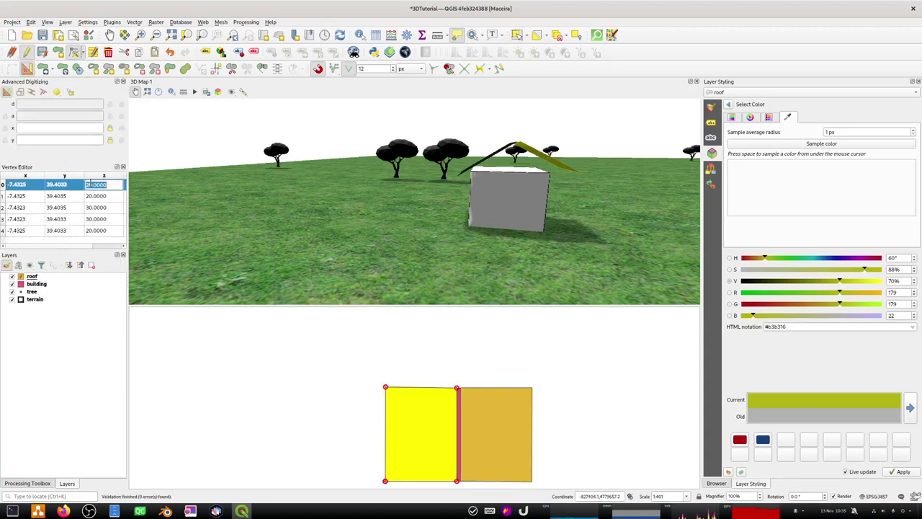
text(18)
double_click(92, 197)
text(1)
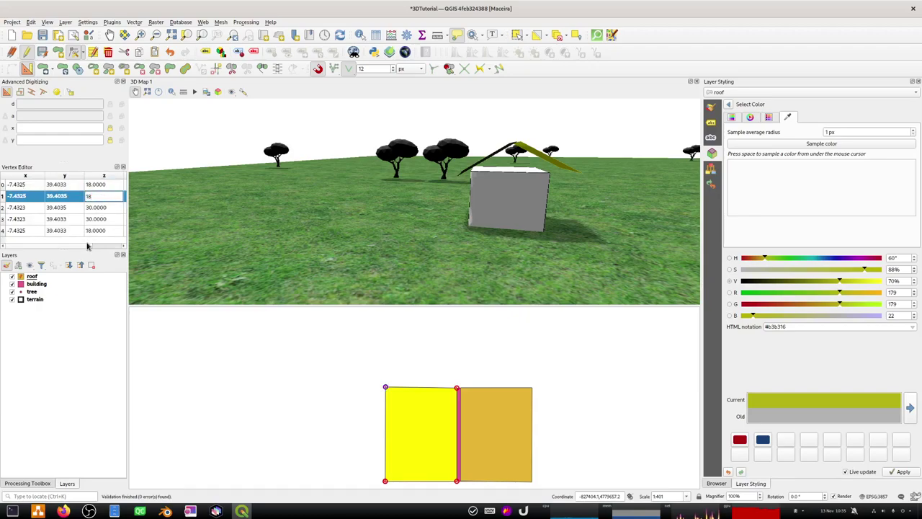
click(85, 304)
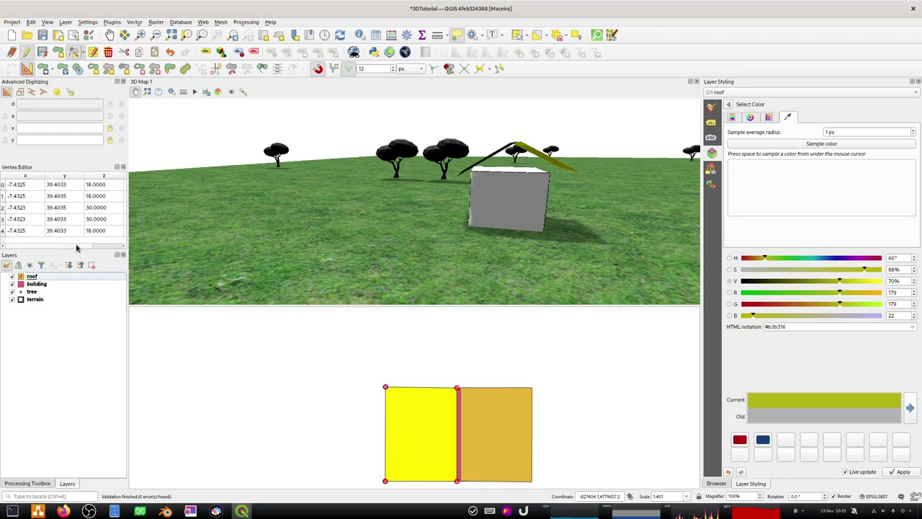
click(12, 277)
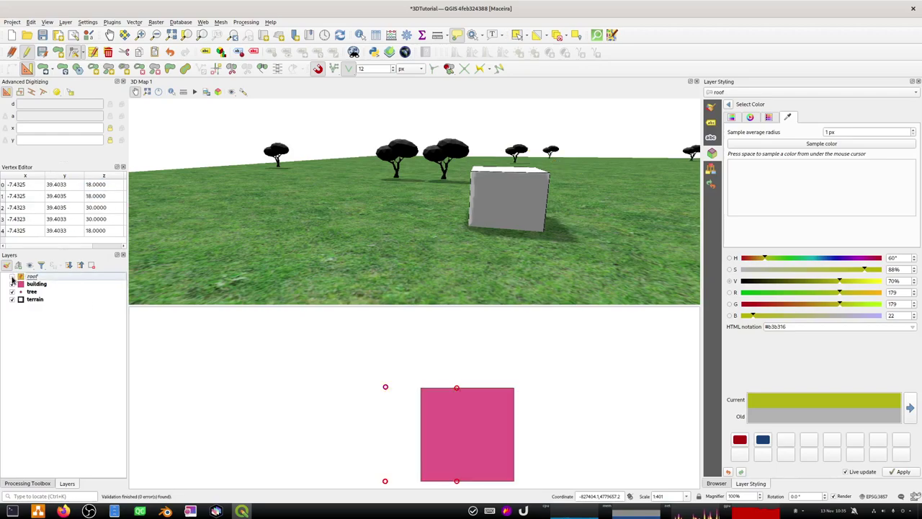
click(12, 277)
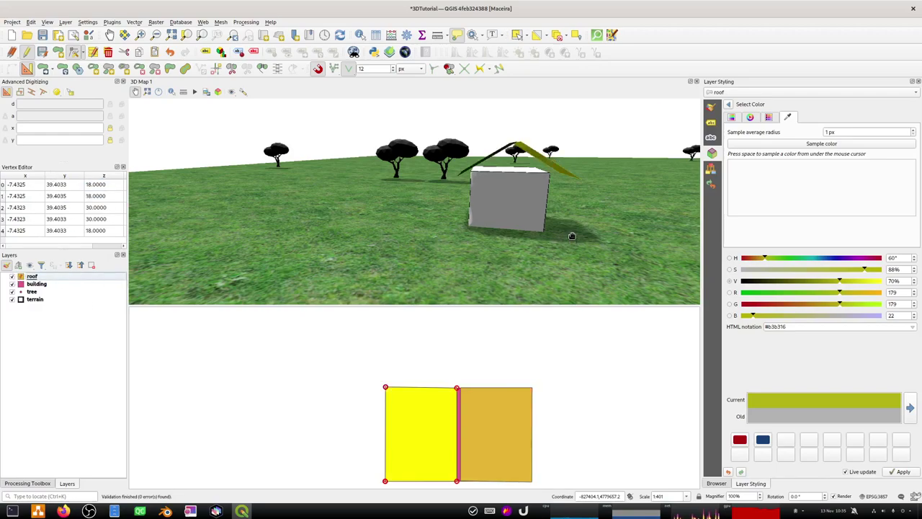
drag(572, 236, 465, 262)
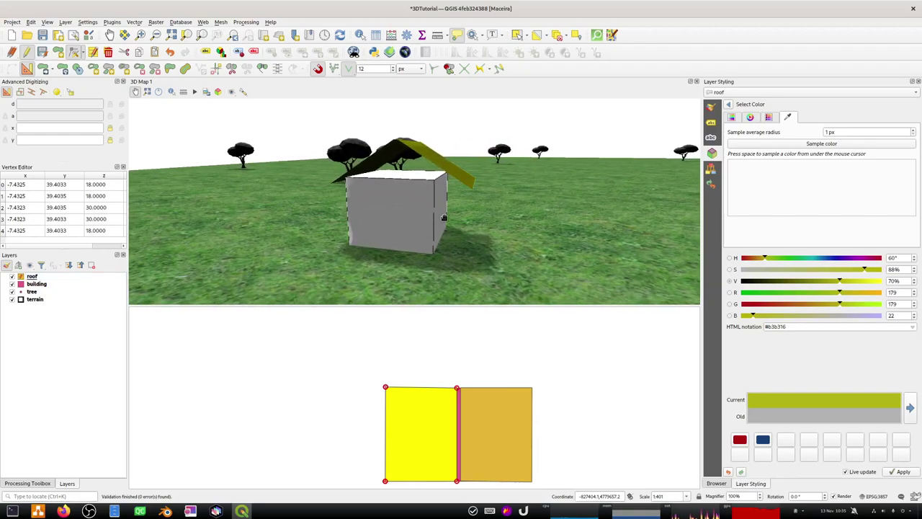
Step: Save the roof layer edits and switch editing to the building layer with the Vertex tool
click(41, 55)
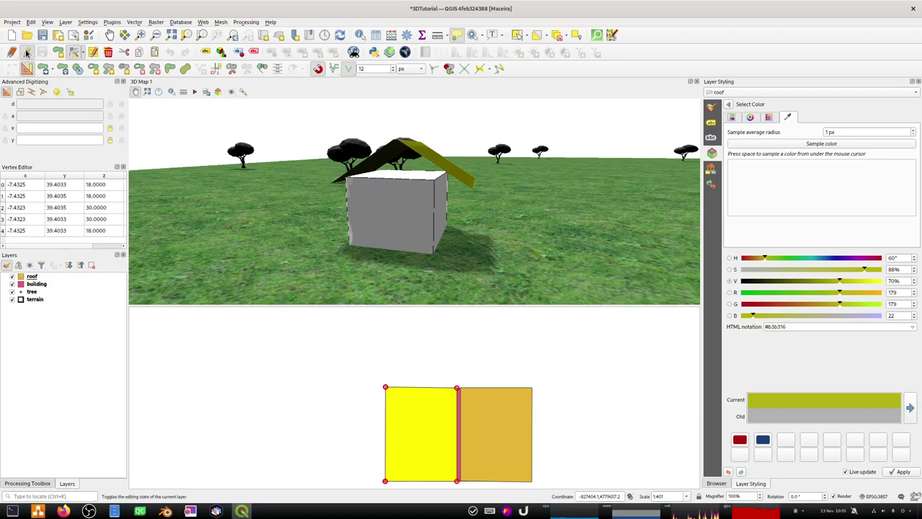
click(27, 53)
click(28, 285)
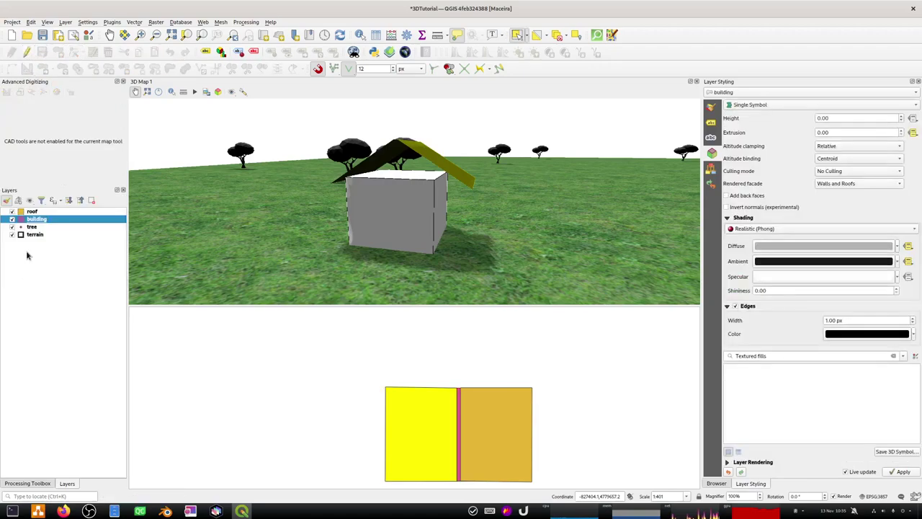
click(11, 211)
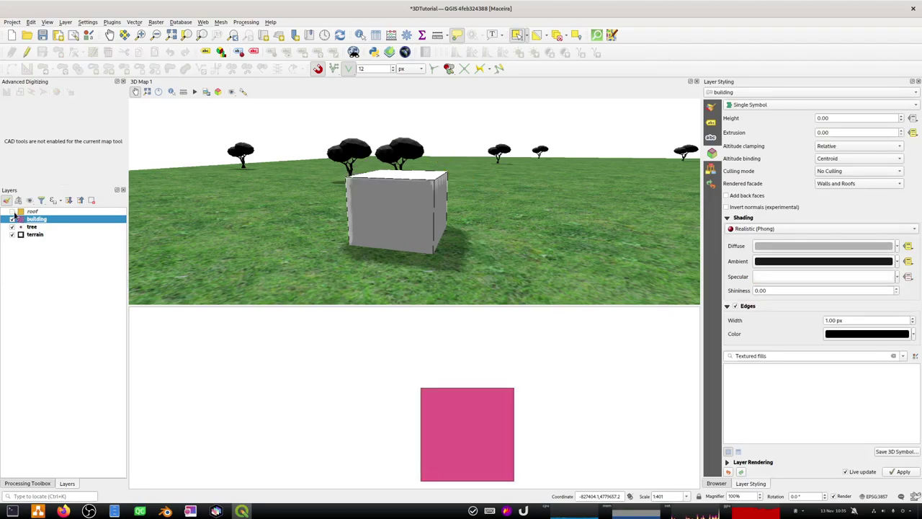
click(11, 211)
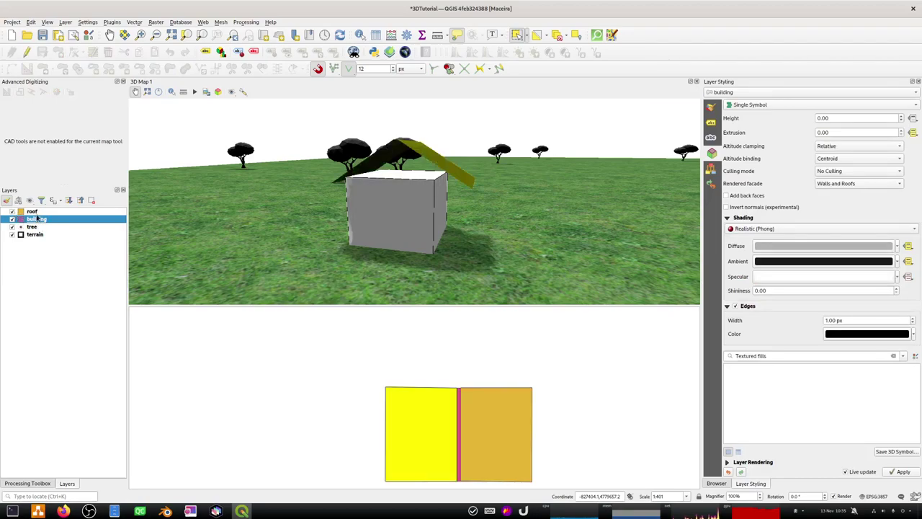
click(27, 52)
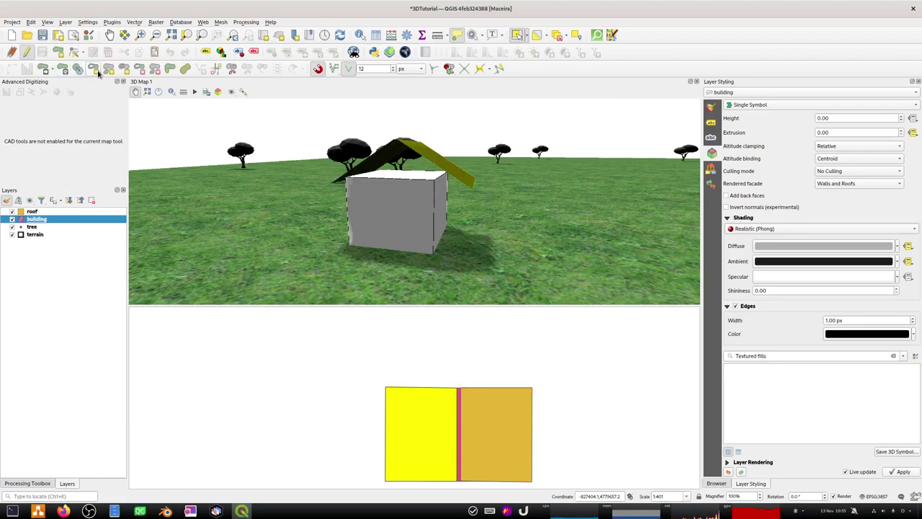
click(73, 52)
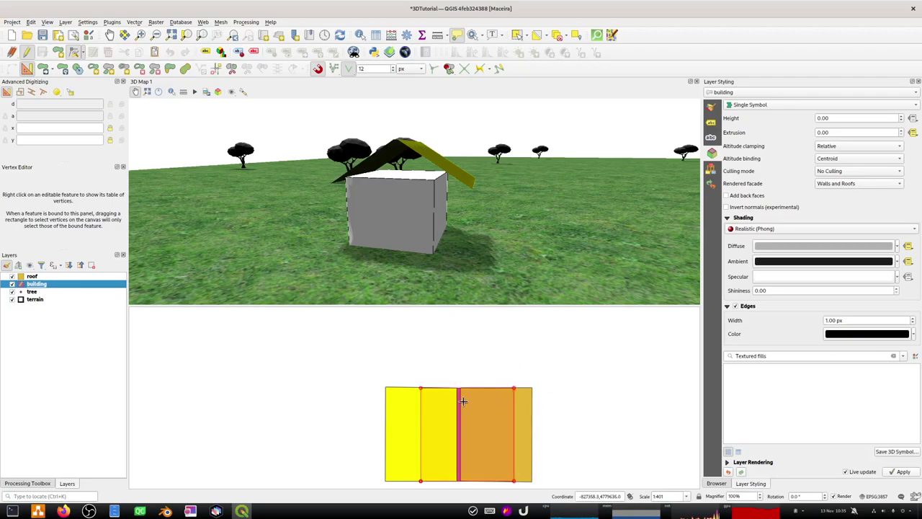
click(512, 412)
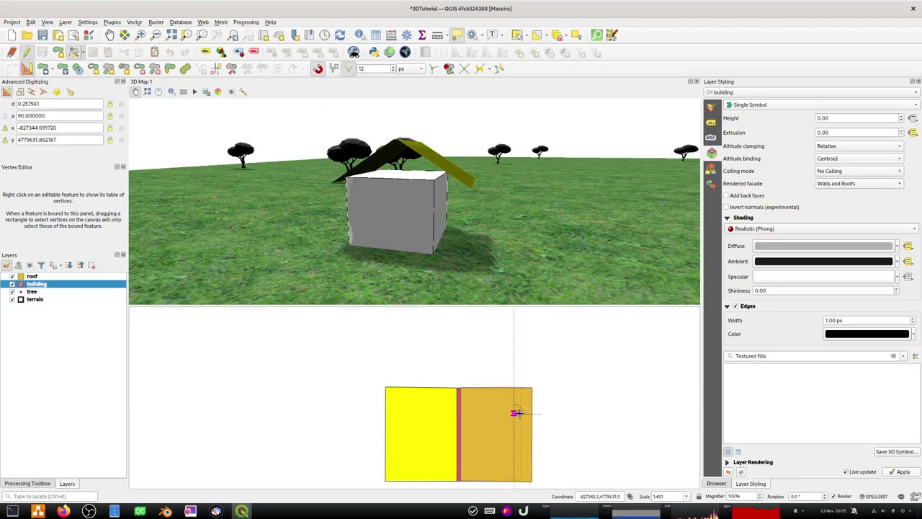
click(517, 413)
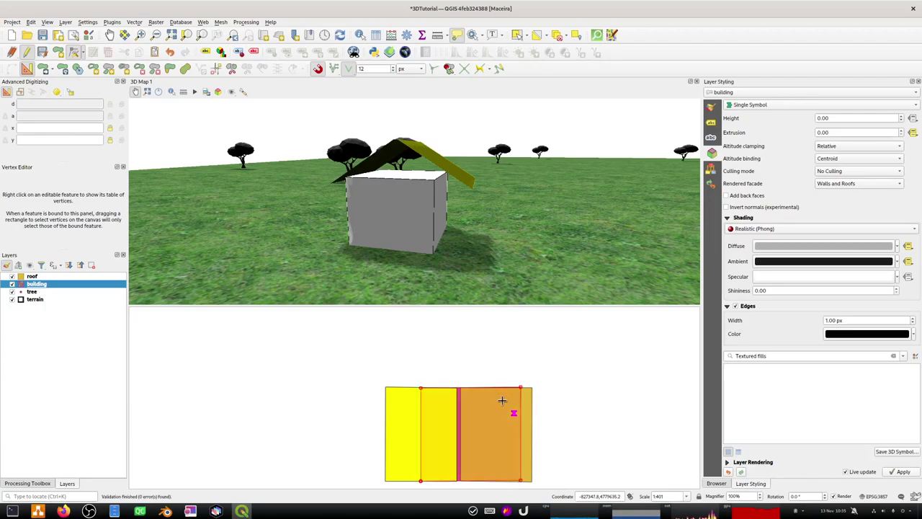
key(ctrl+z)
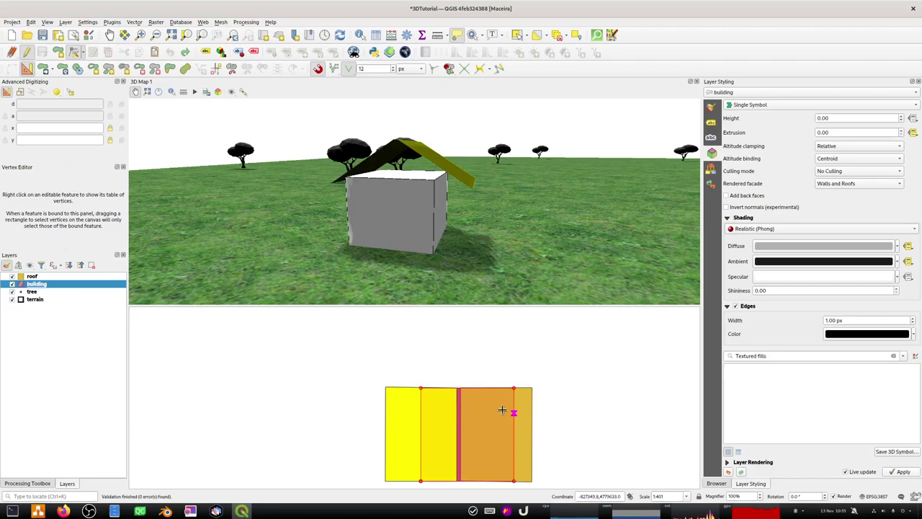
Step: Try moving the building polygon's eastern edge outward by about 2 m, refreshing the building in the 3D map, and undo the move
click(513, 409)
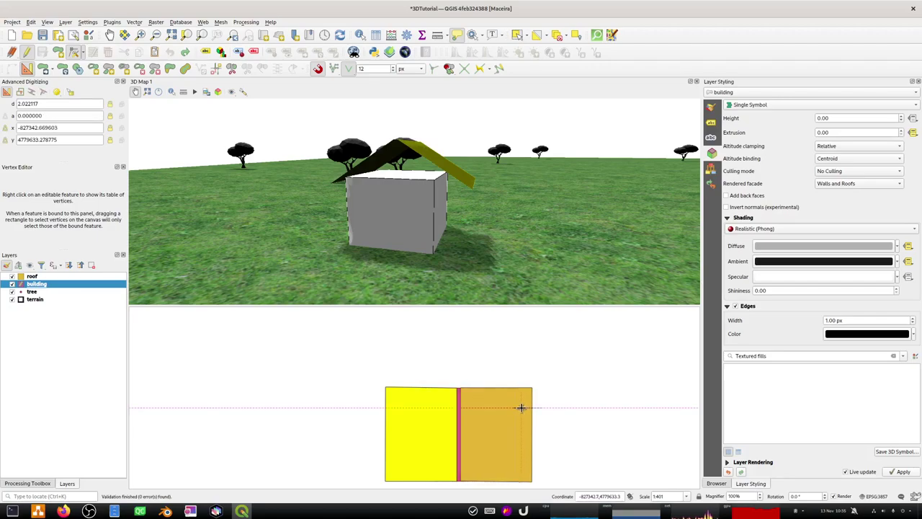
click(521, 408)
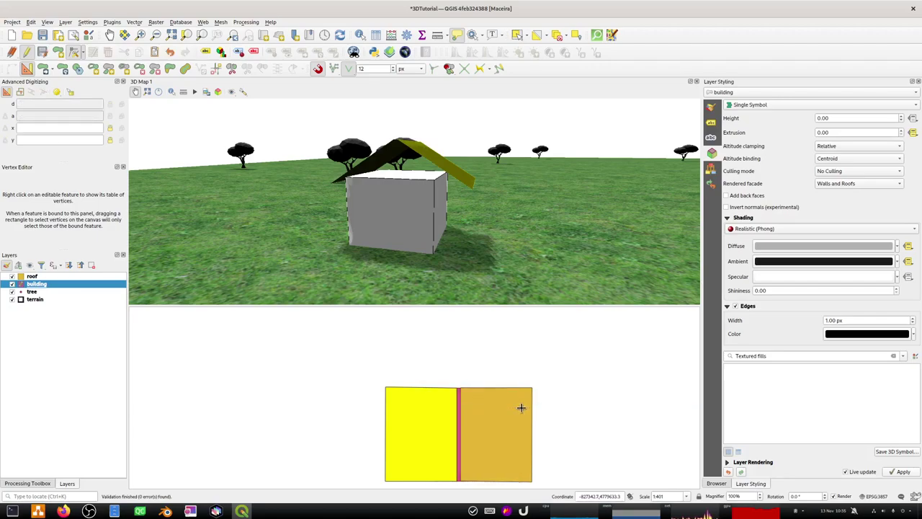
click(12, 284)
click(12, 284)
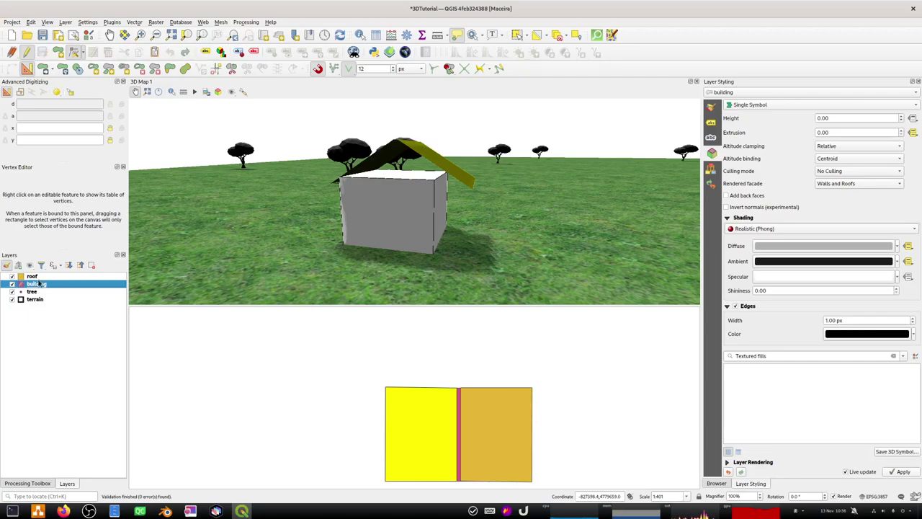
click(11, 285)
click(12, 284)
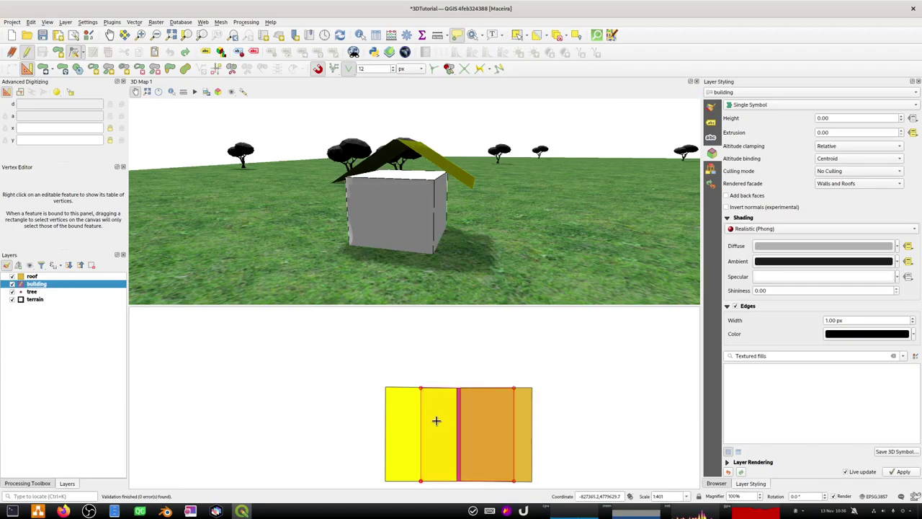
Step: Move the building polygon's western edge outward by about 3.6 m and refresh the building in the 3D map
click(419, 419)
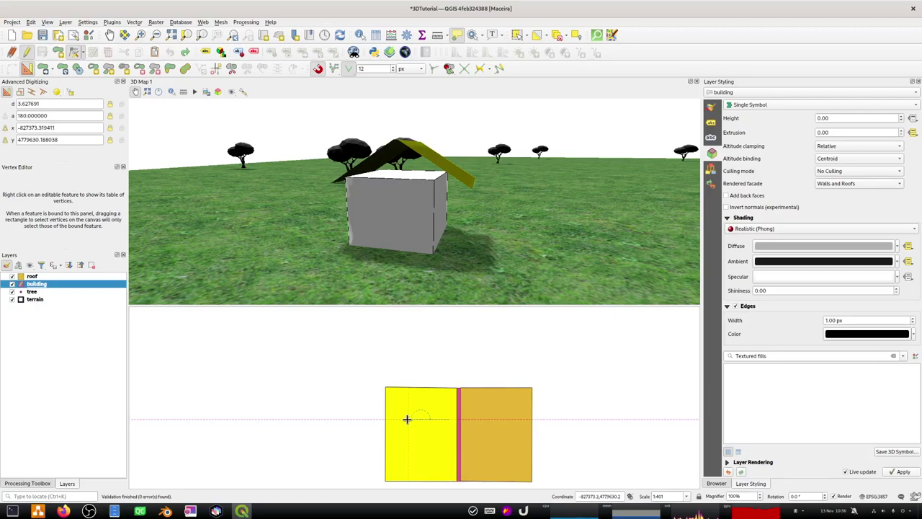
click(407, 418)
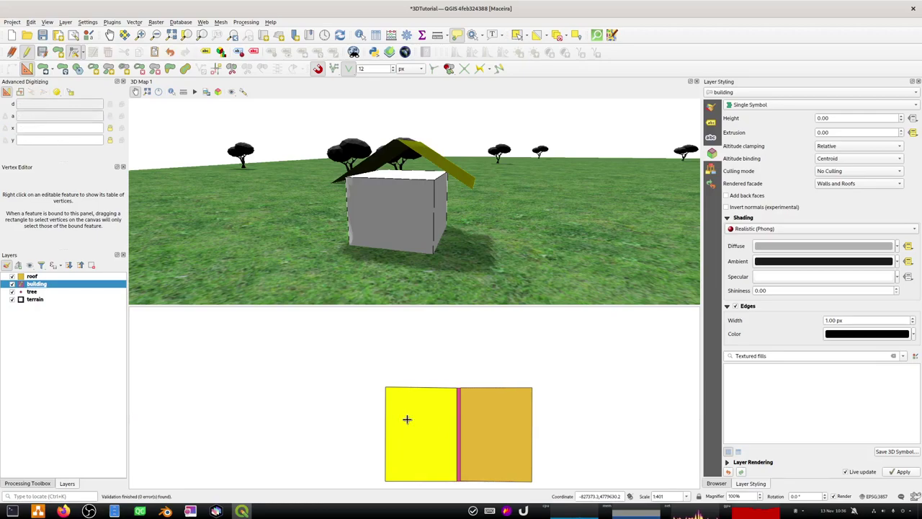
click(12, 284)
click(12, 283)
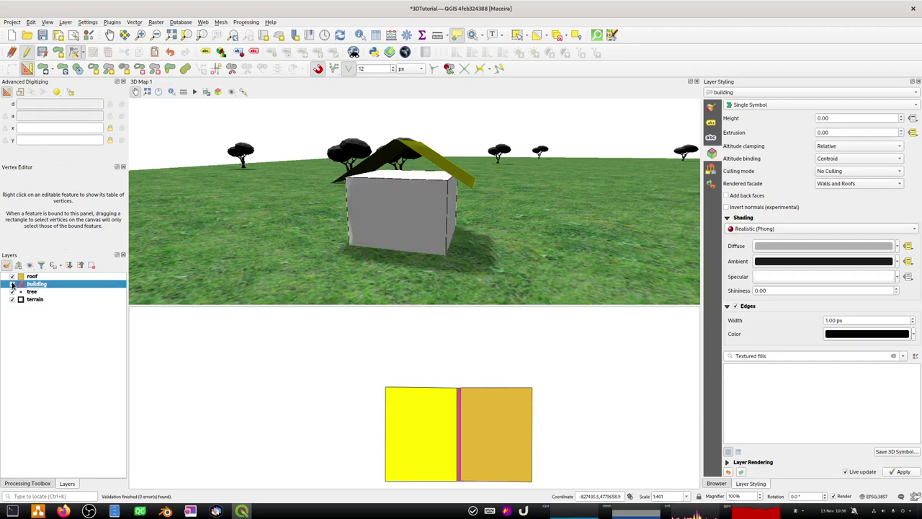
Step: Stop editing the building layer and save its changes
drag(406, 238, 303, 235)
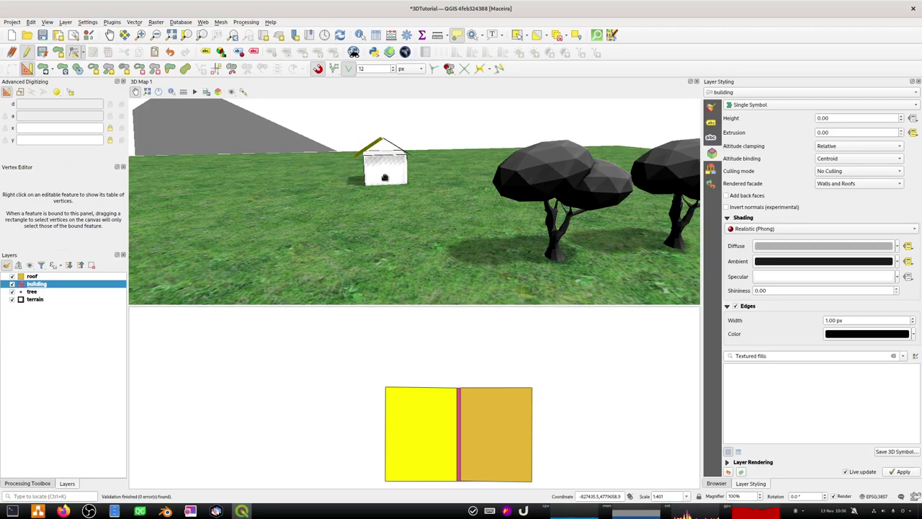
drag(535, 212, 468, 232)
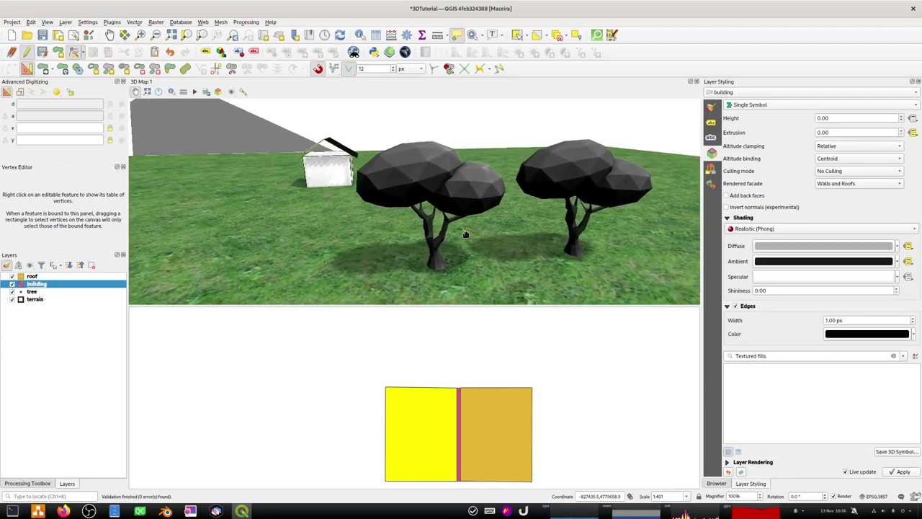
click(27, 53)
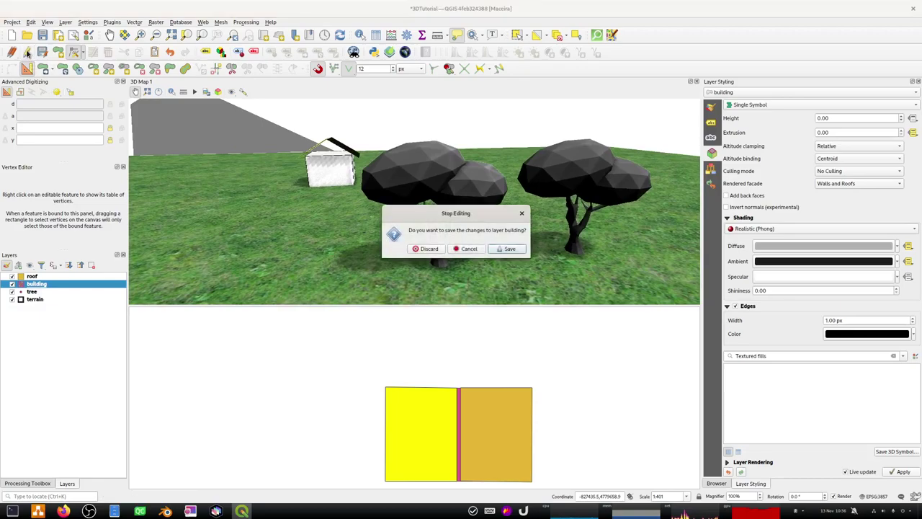
click(502, 249)
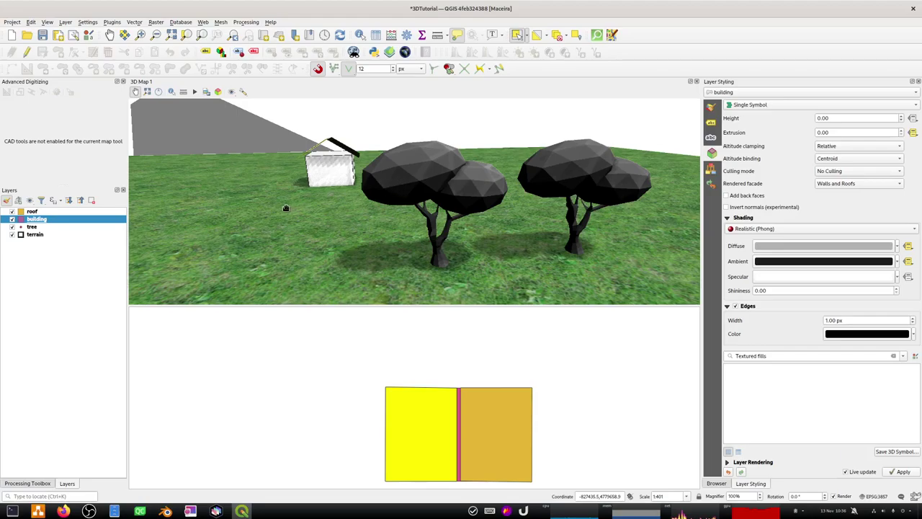
drag(286, 209, 477, 233)
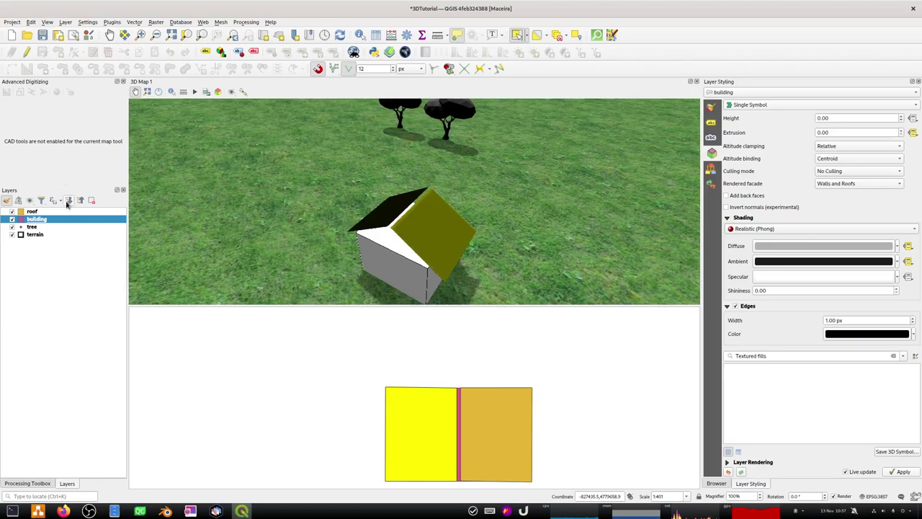
Step: Enable editing on the roof layer and move the western roof polygon about 0.6 m toward the eastern one
click(36, 211)
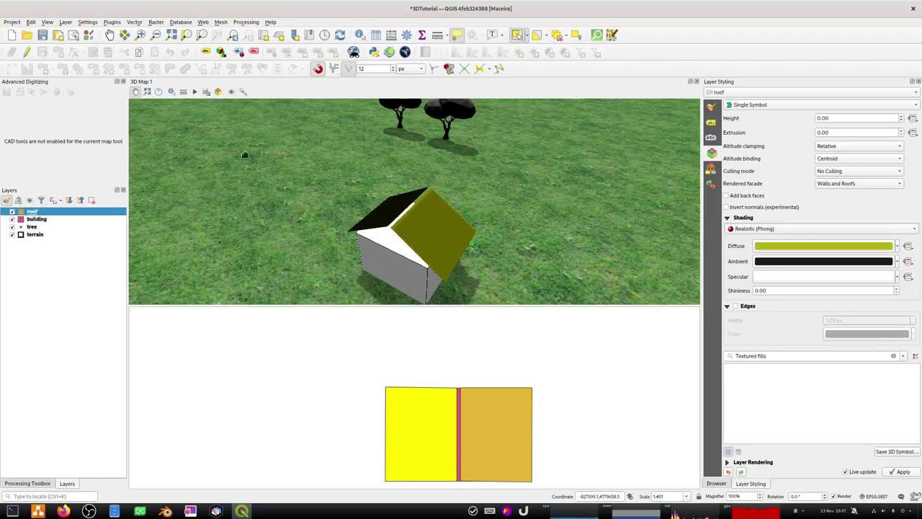
click(26, 52)
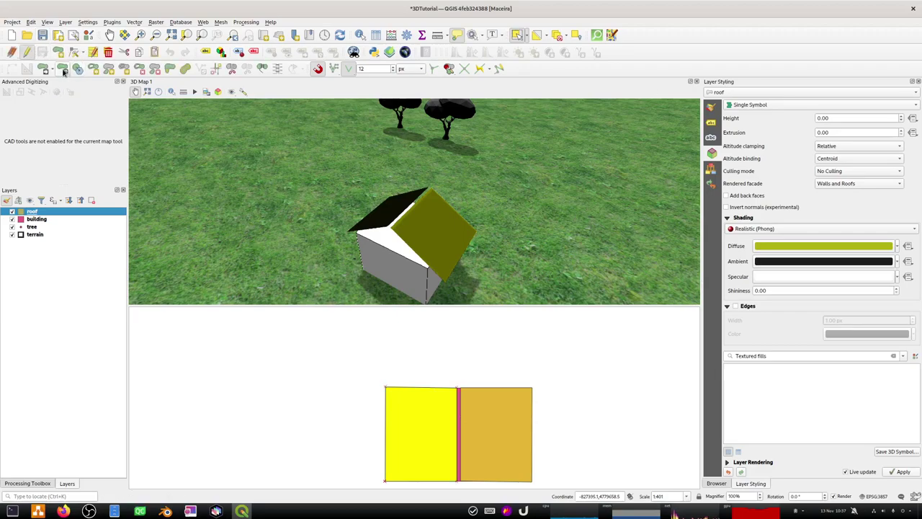
click(27, 68)
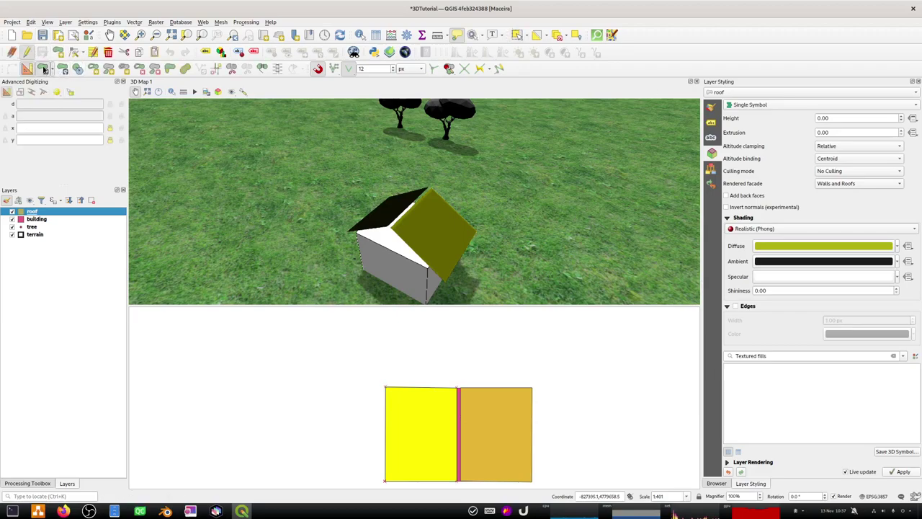
click(432, 415)
key(Right)
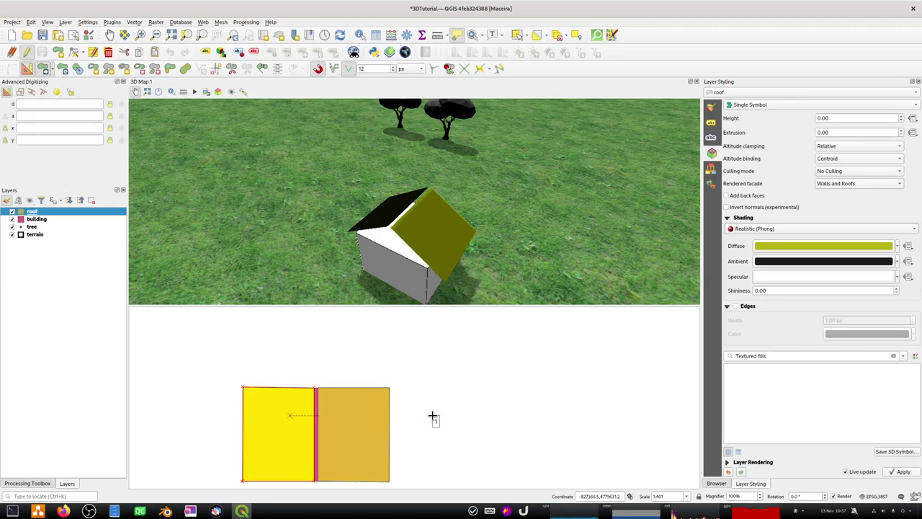
key(Left)
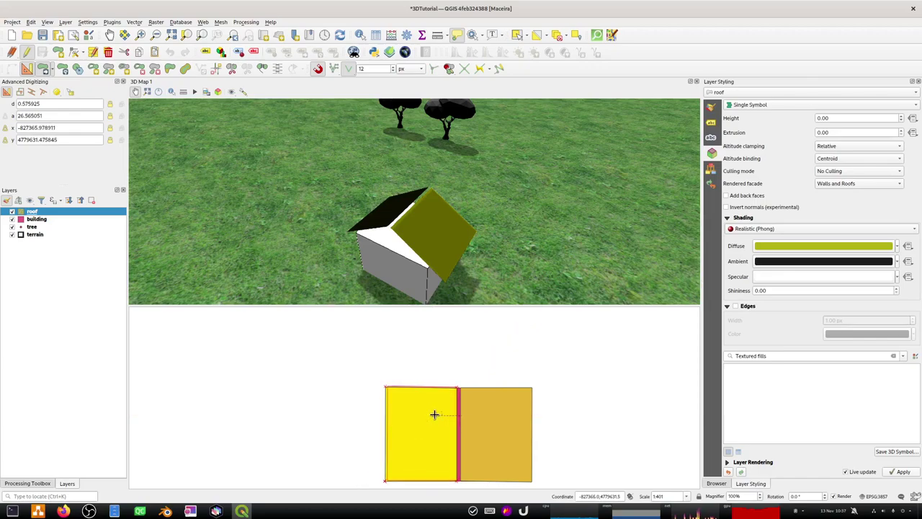
right_click(434, 415)
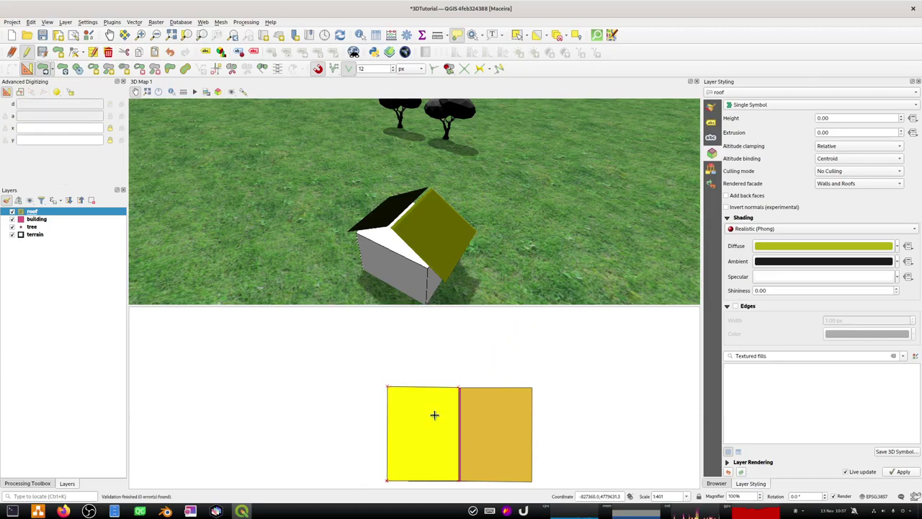
Step: Save the roof layer's edits, stop editing it, and refresh the roof in the 3D map
click(43, 53)
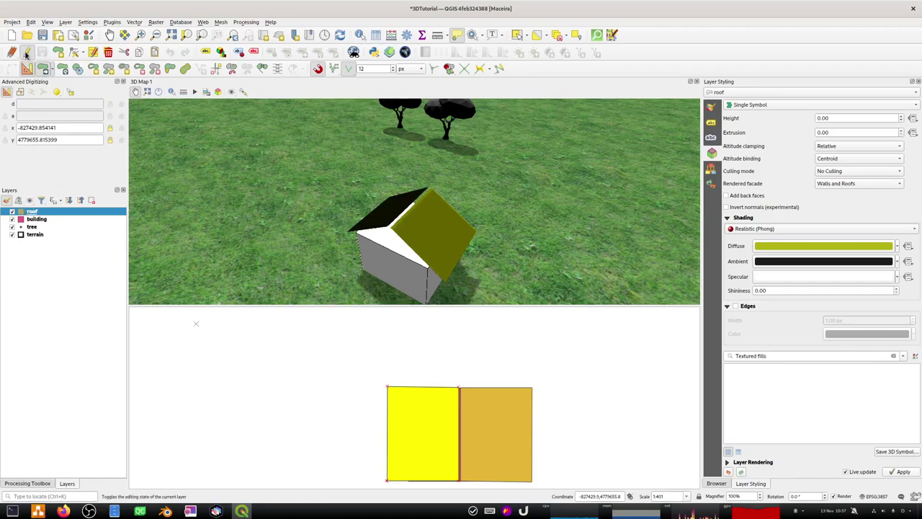
click(26, 53)
middle_drag(422, 254, 329, 247)
click(12, 212)
click(11, 212)
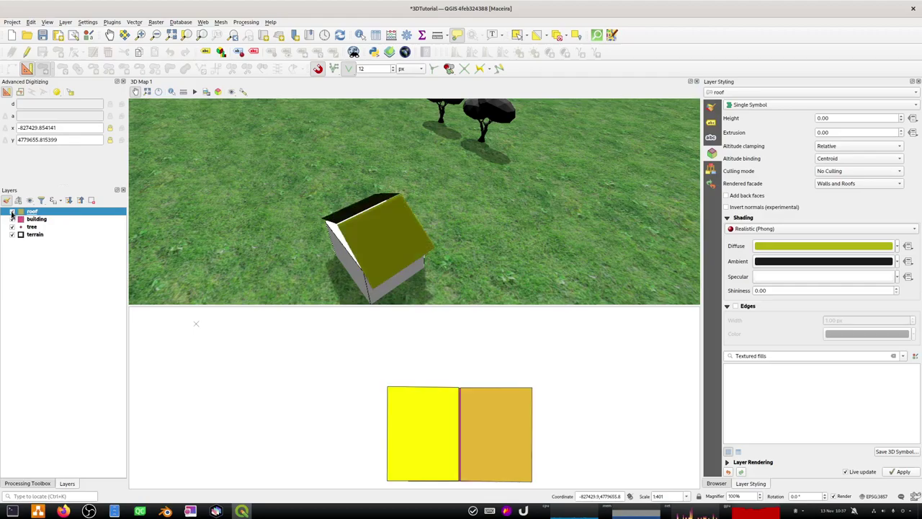
Step: Switch the roof's shading to Realistic Textured (Phong) and use roof-tiles.jpg as its diffuse texture
middle_drag(413, 224, 368, 227)
drag(334, 209, 381, 206)
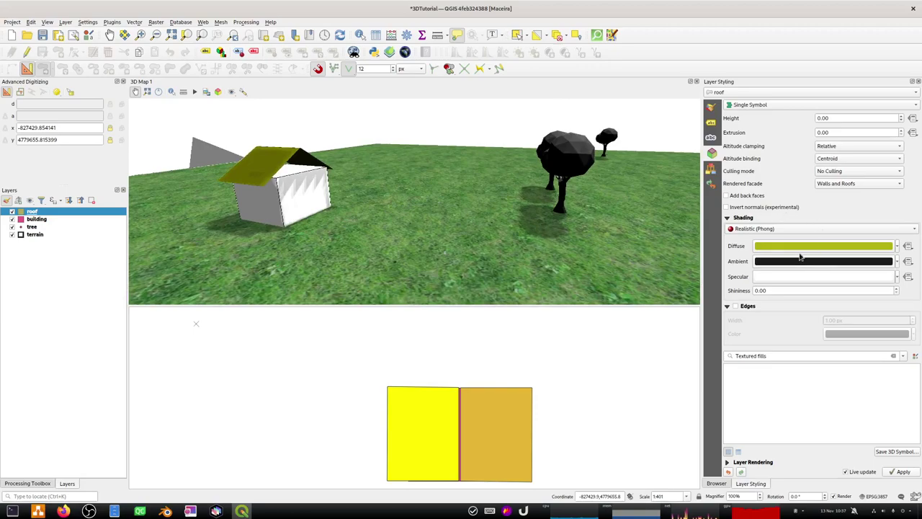
click(795, 230)
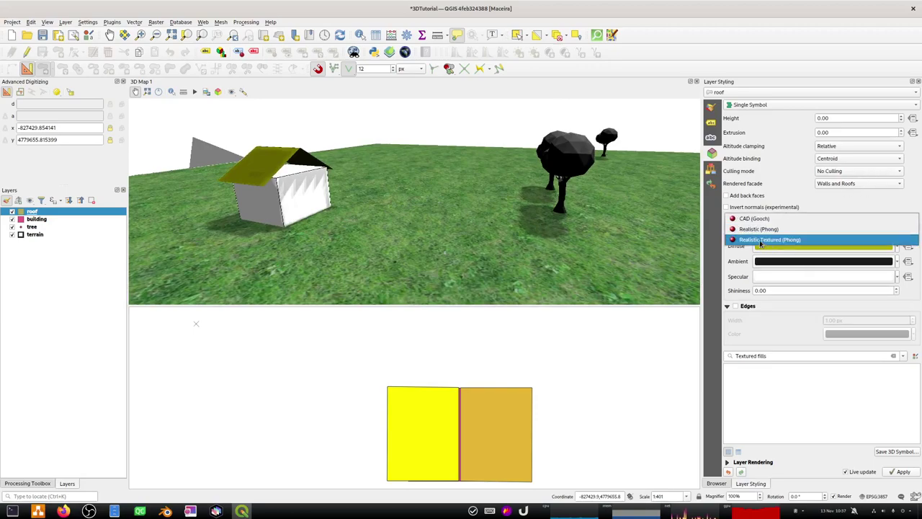
click(759, 241)
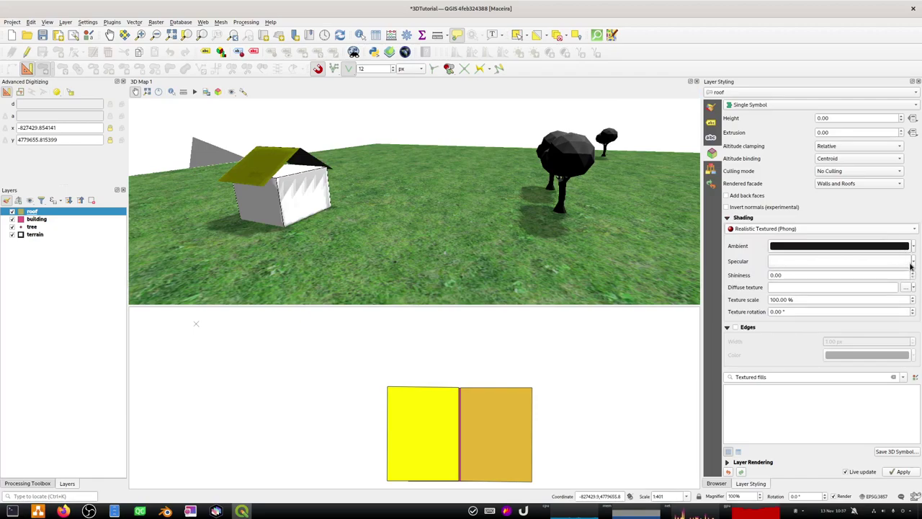
click(906, 287)
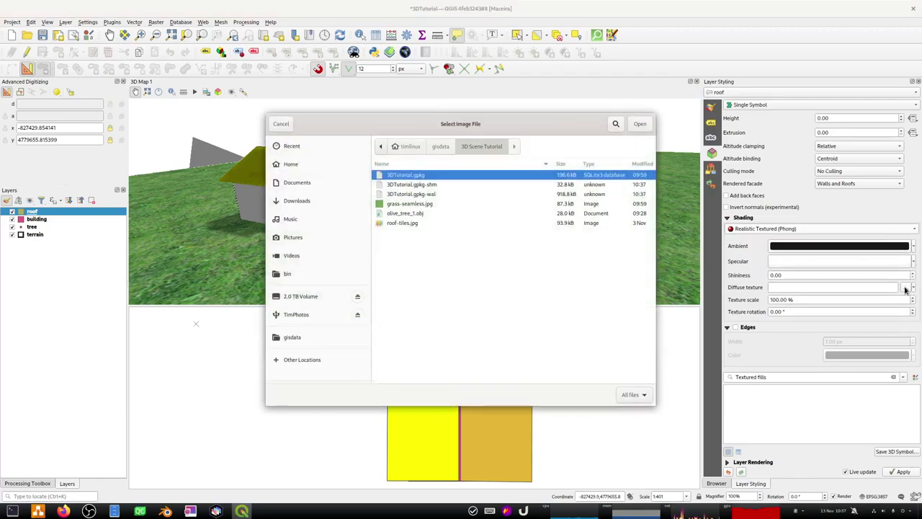
click(393, 223)
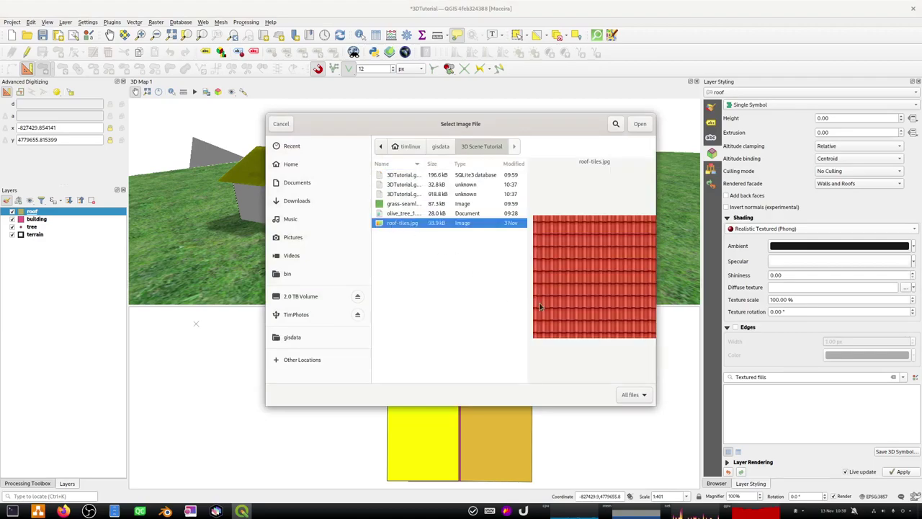
click(640, 124)
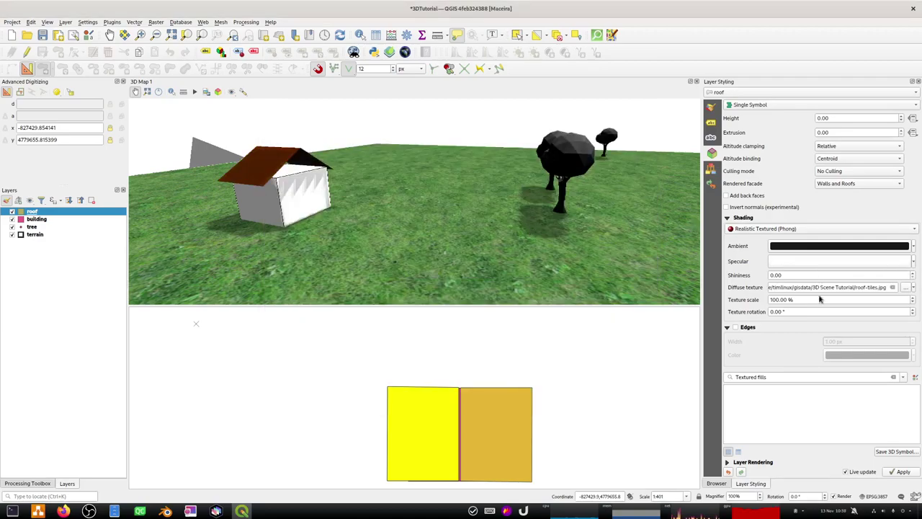
Step: Set the roof's texture scale to 1500 % and check the tiles on both slopes
click(775, 299)
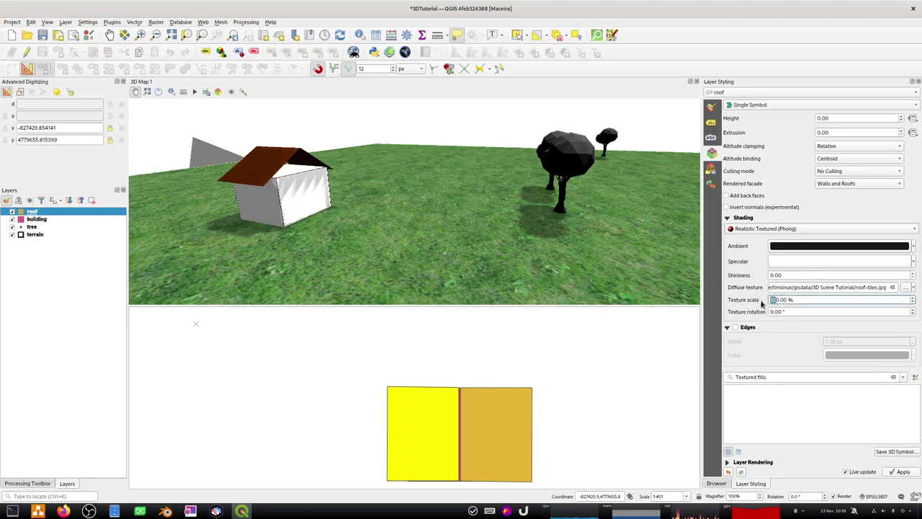
text(5)
middle_drag(290, 236, 397, 219)
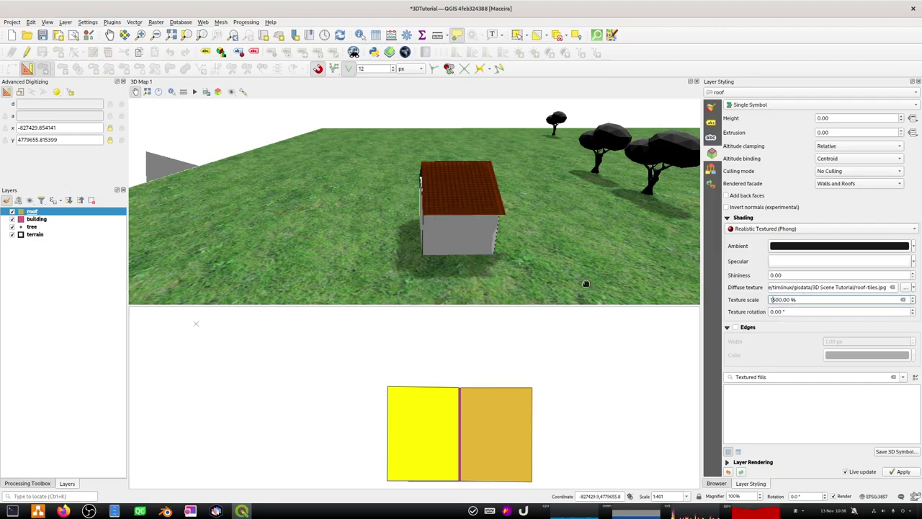
middle_drag(585, 284, 380, 99)
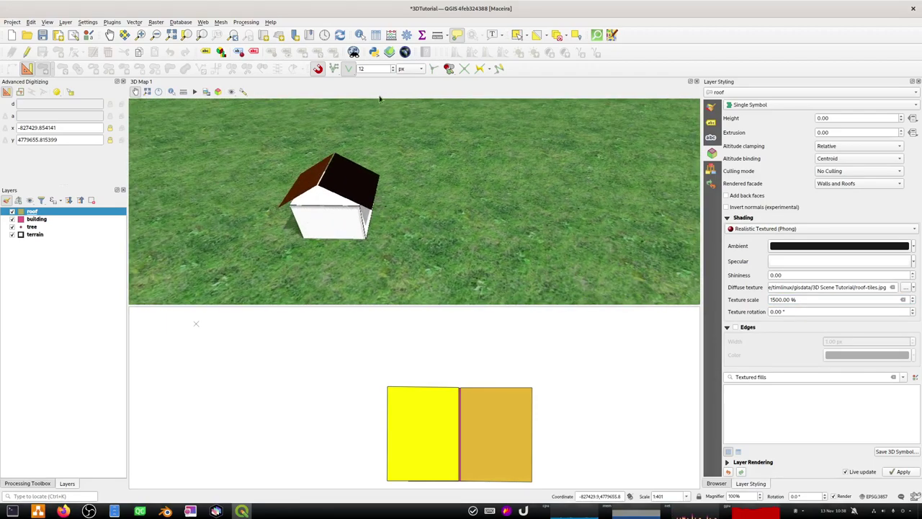
Step: Turn the 3D map's shadows off and back on
click(243, 92)
click(255, 102)
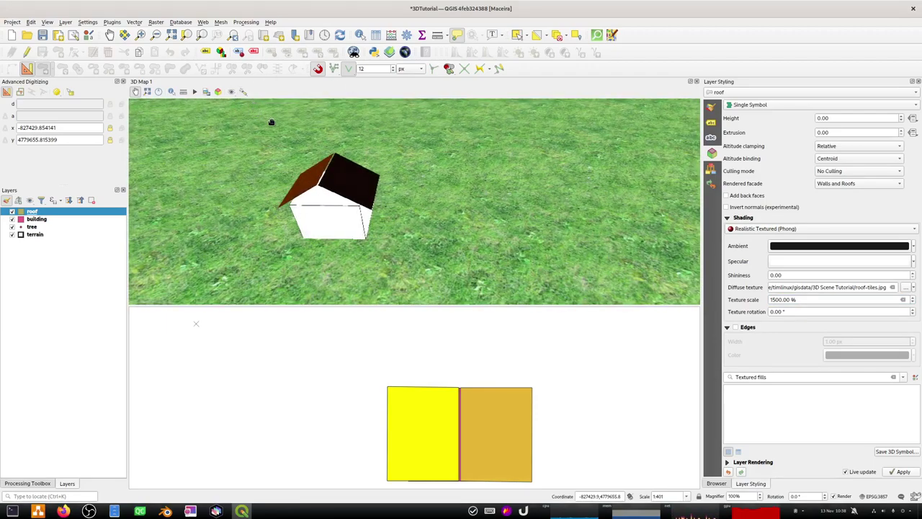
click(243, 92)
click(248, 101)
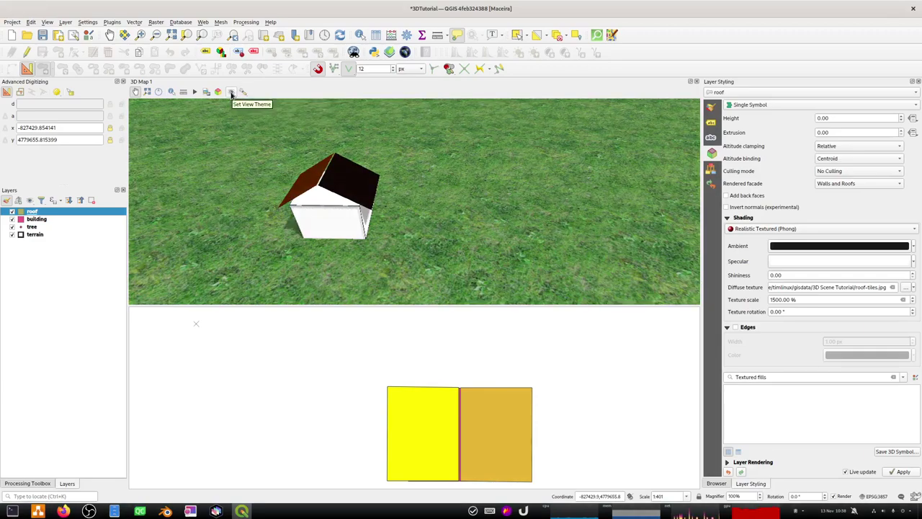
Step: In the 3D map's light configuration, try azimuths of 327° and about 232° for the directional light, applying each
click(243, 92)
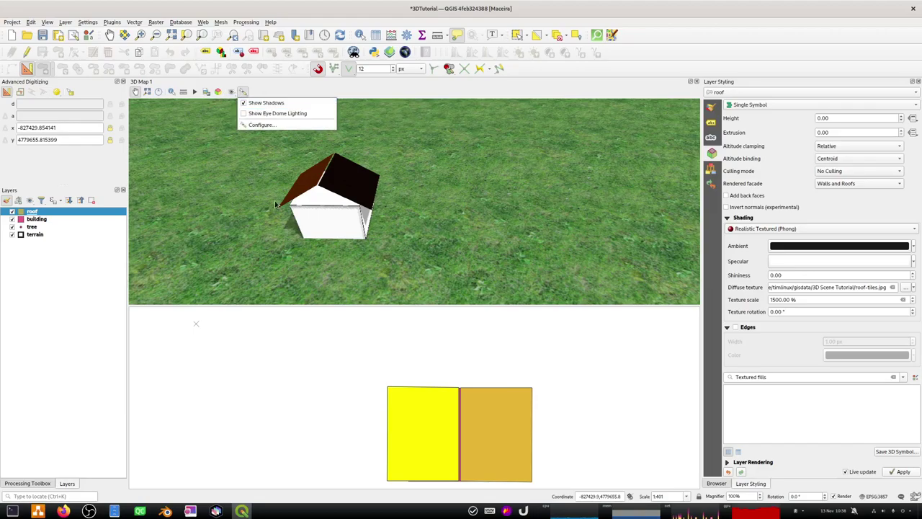
click(256, 124)
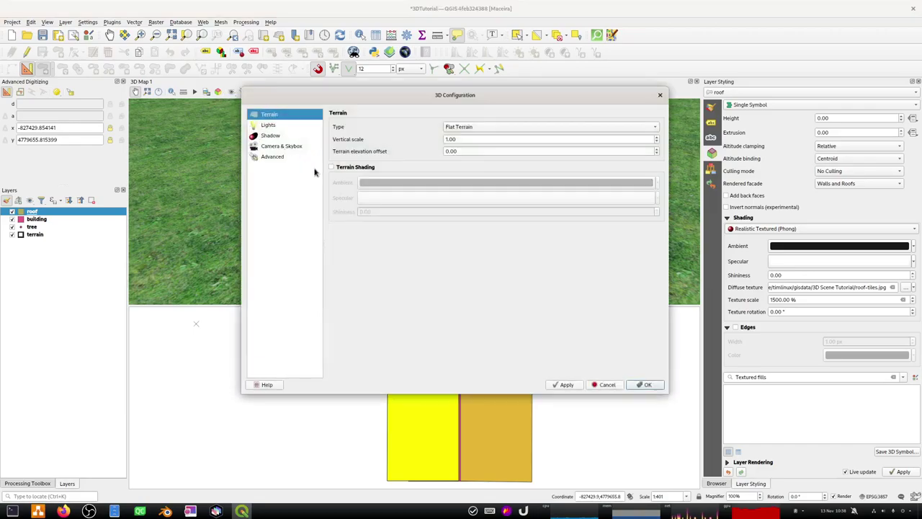
click(267, 125)
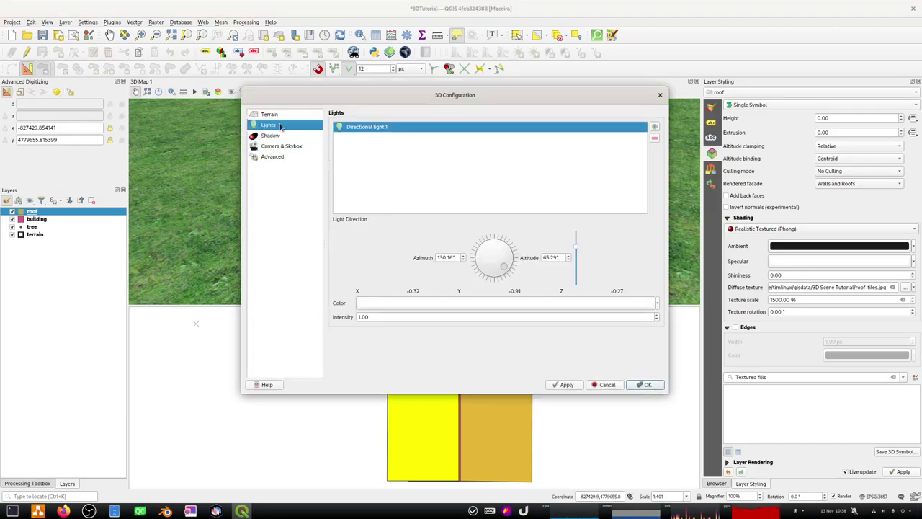
drag(344, 96, 559, 169)
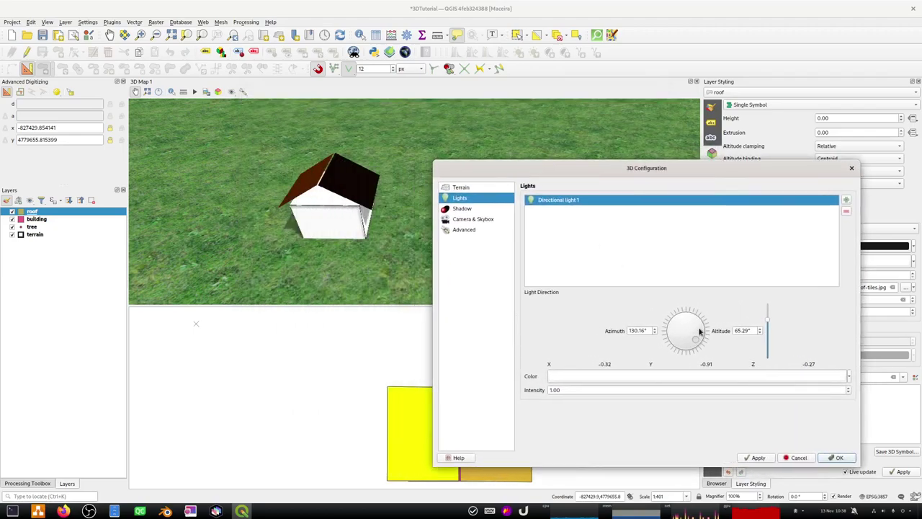
drag(697, 338, 677, 322)
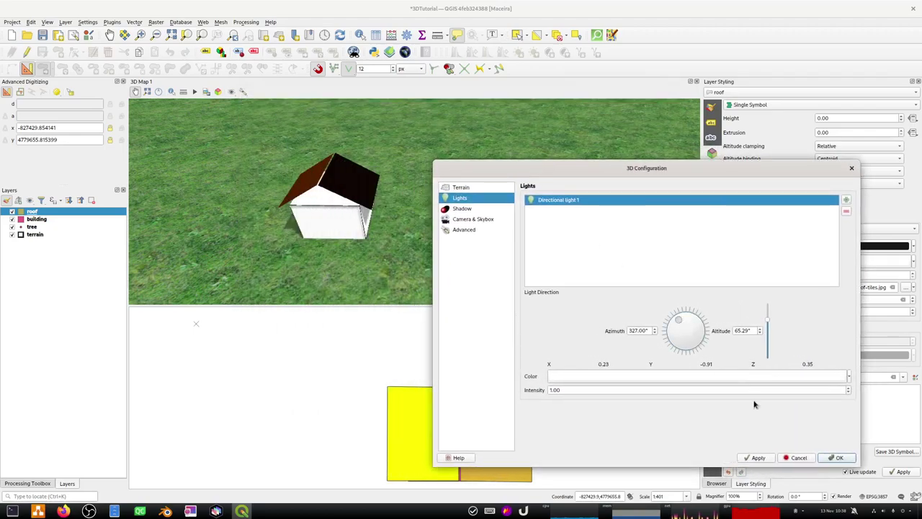
click(766, 460)
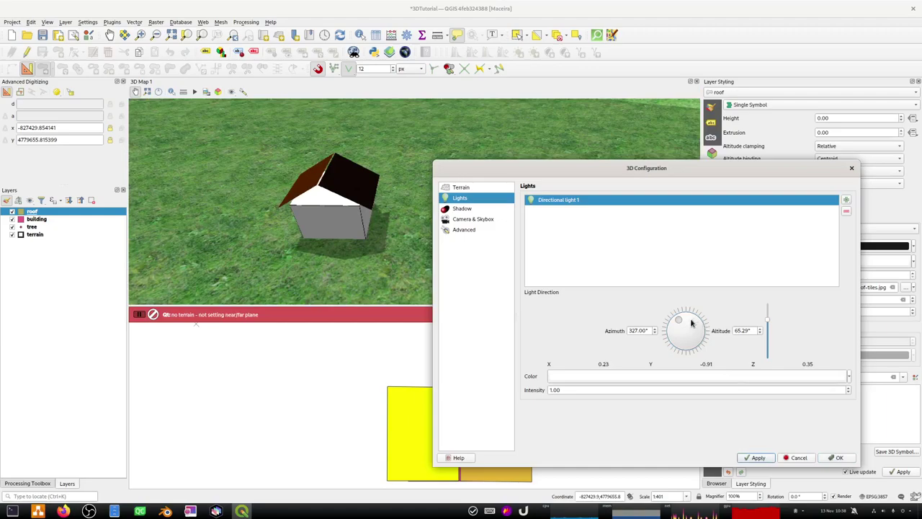
drag(680, 322, 675, 343)
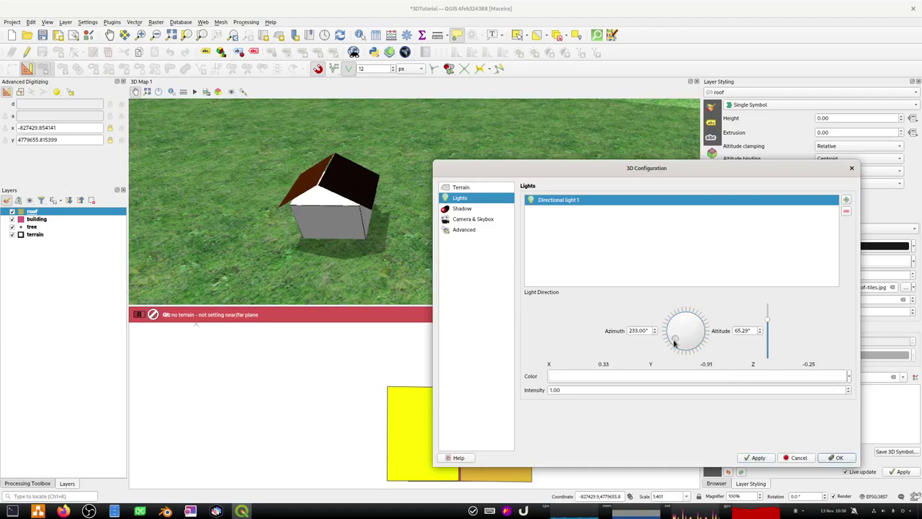
click(756, 458)
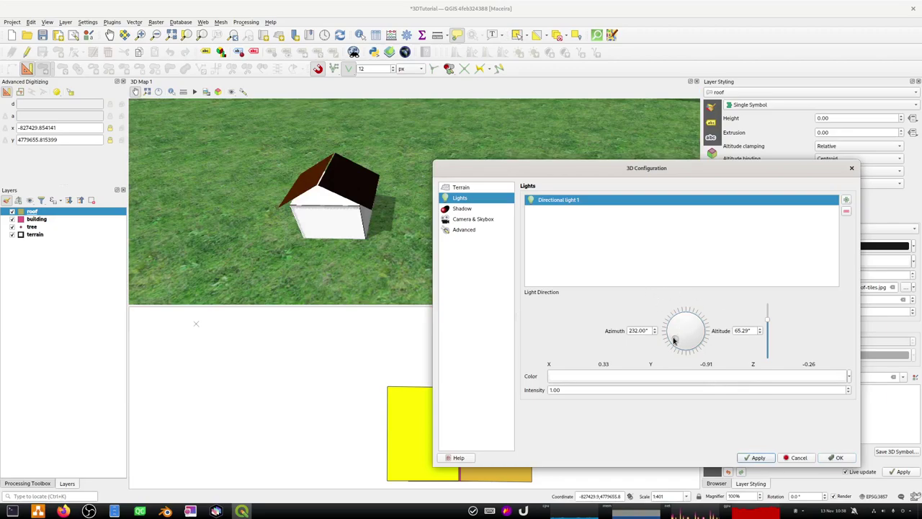
Step: Set the directional light's azimuth to 334° and altitude to 27°, and apply the 3D configuration
drag(674, 340, 681, 317)
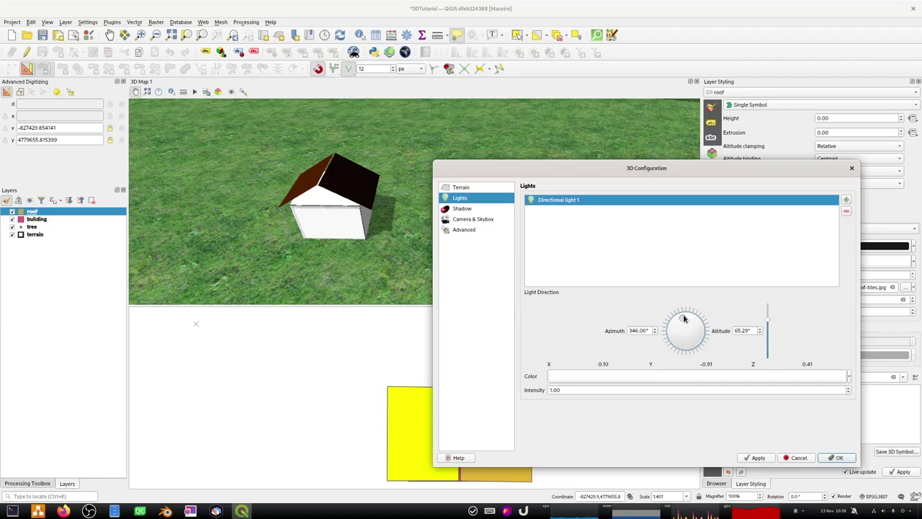
drag(684, 320, 690, 325)
drag(767, 322, 768, 345)
click(755, 459)
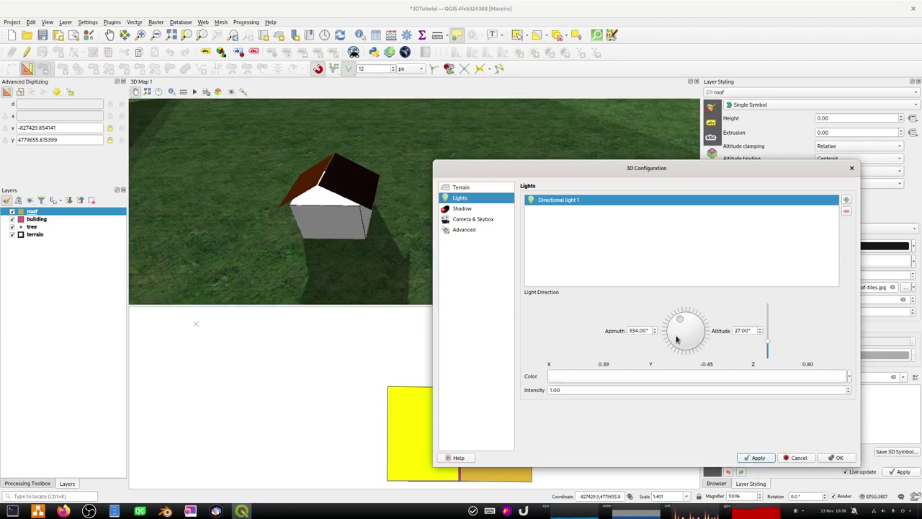
click(836, 457)
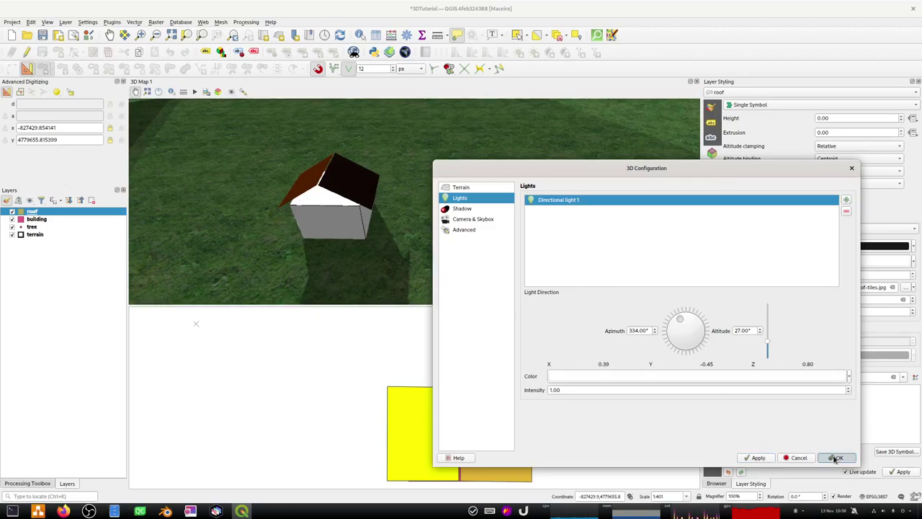
Step: Check the house and trees under the changed lighting and open the roof layer's attribute table
middle_drag(568, 223, 540, 229)
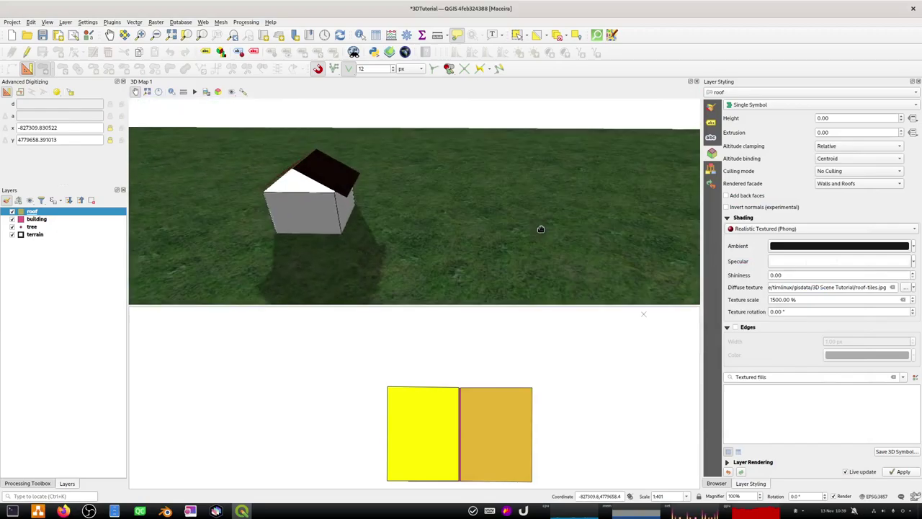
scroll(541, 229, down, 6)
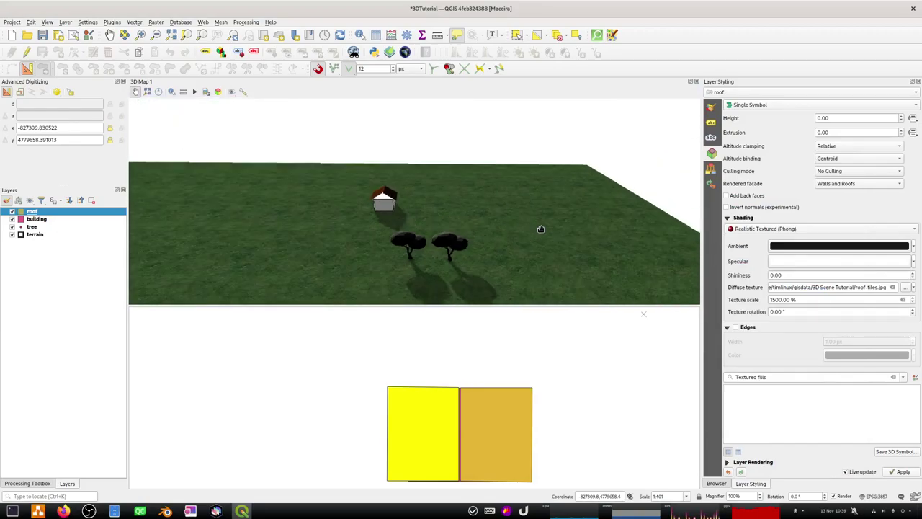
drag(422, 230, 417, 203)
middle_drag(435, 201, 334, 193)
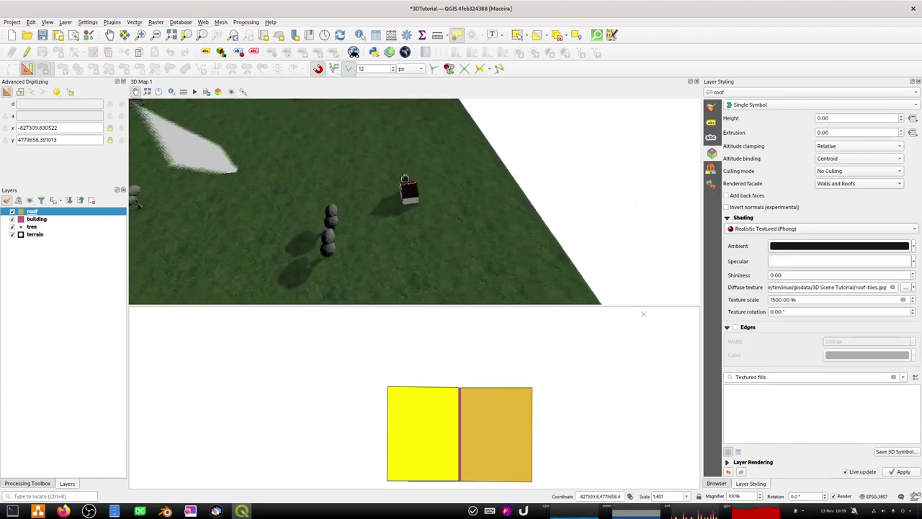
middle_drag(425, 209, 349, 219)
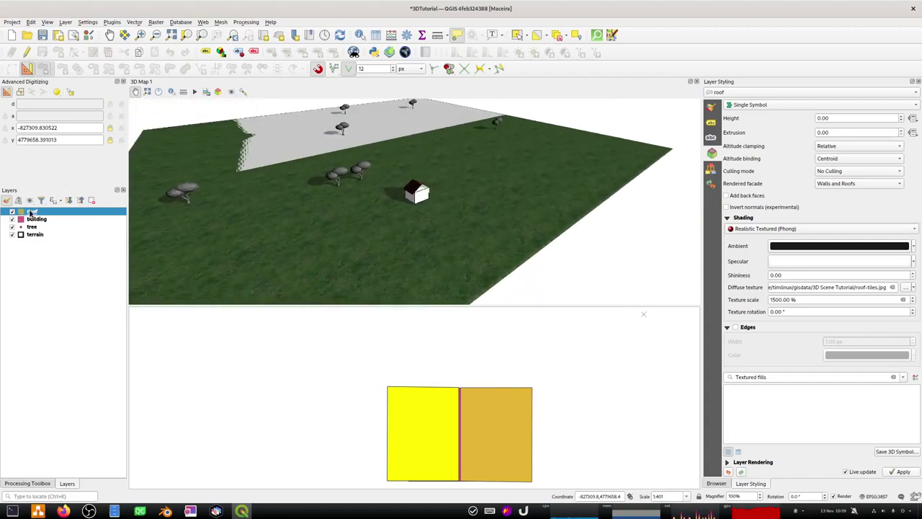
click(376, 36)
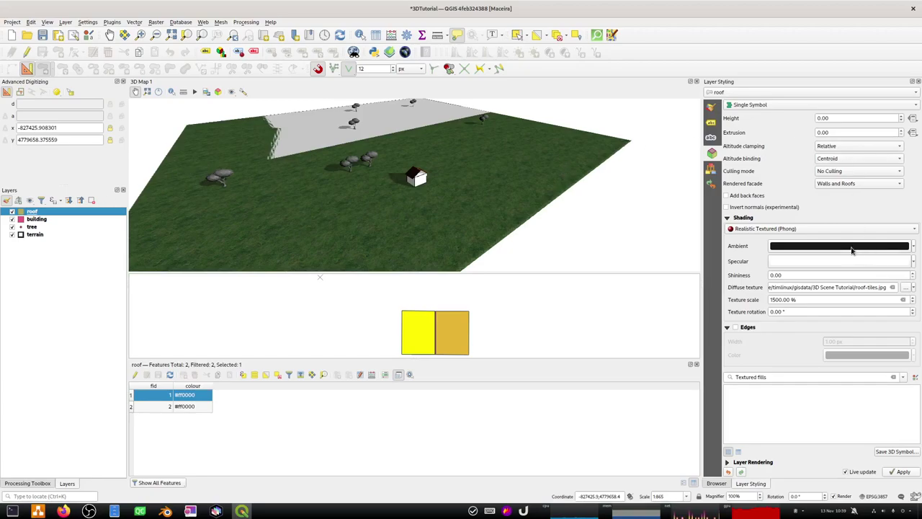
Step: Set the roof shading's ambient colour to a strong orange-red and save the project
click(913, 246)
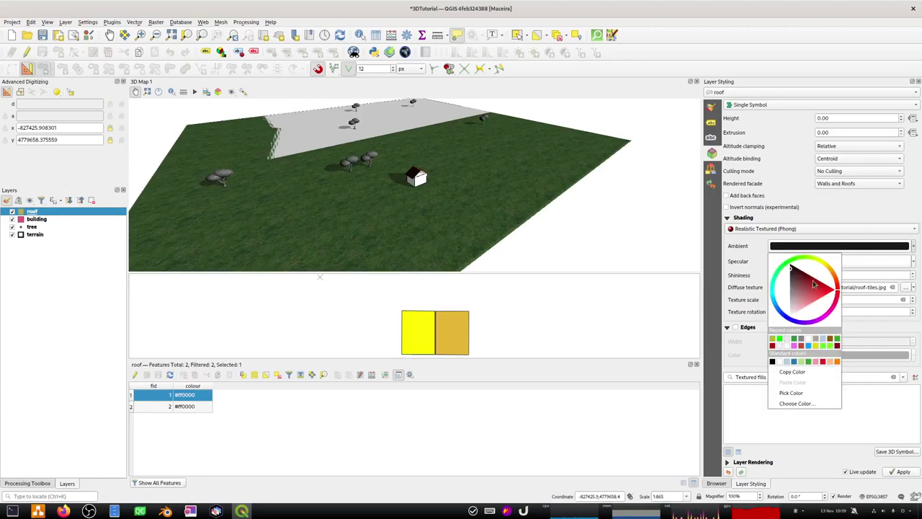
drag(816, 262, 832, 284)
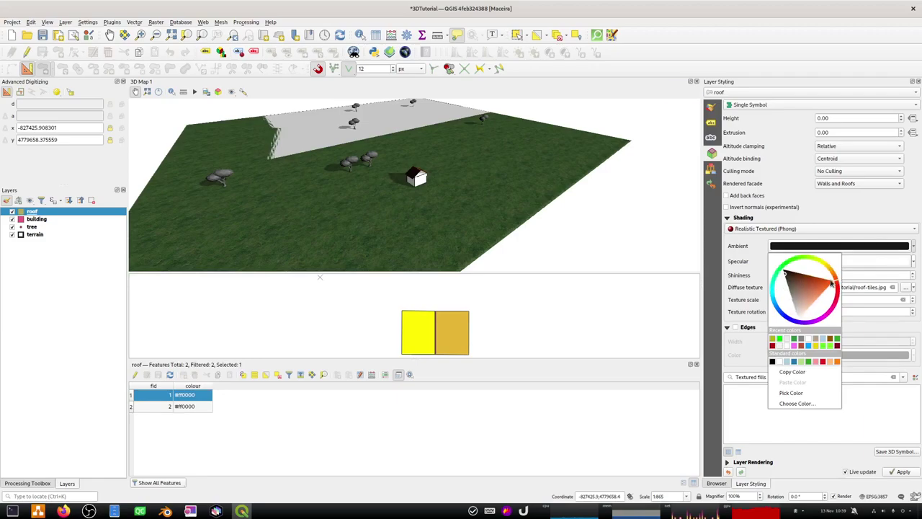
click(824, 283)
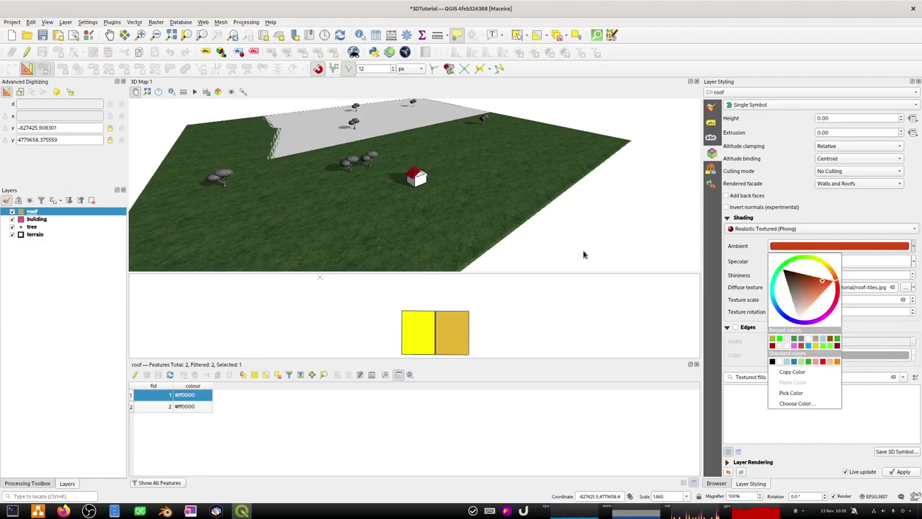
click(483, 196)
scroll(475, 200, up, 5)
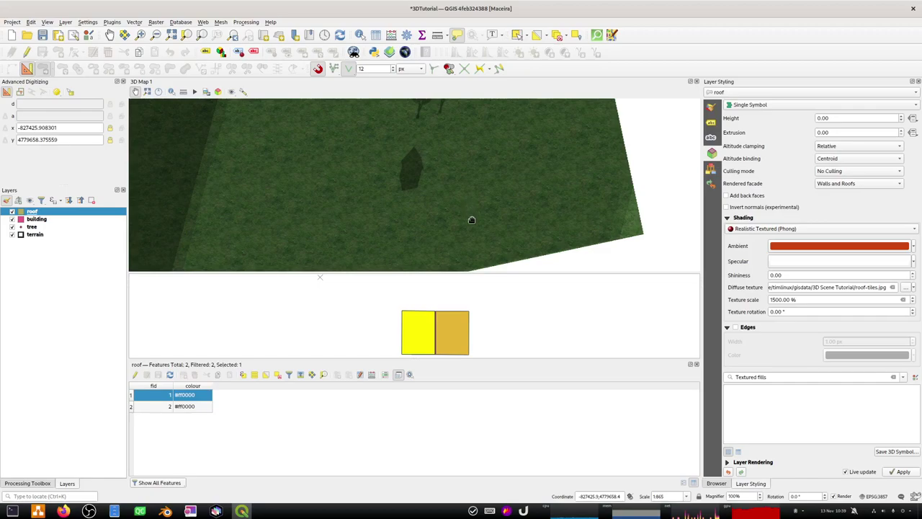
scroll(469, 209, down, 5)
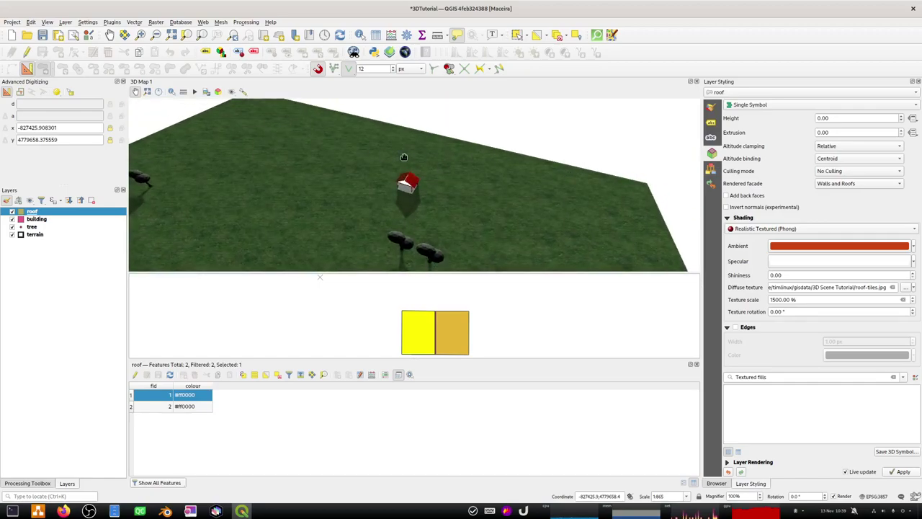
click(42, 35)
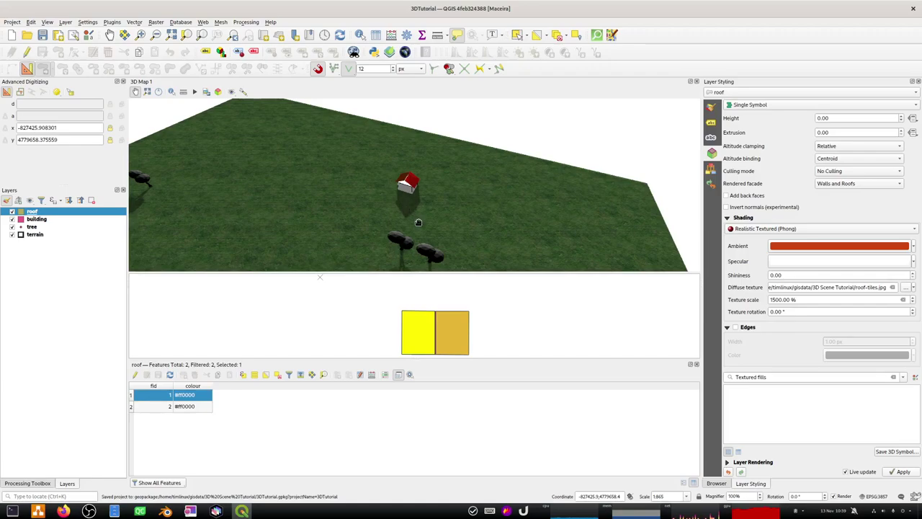
Step: Examine the house, its roof and the surrounding trees from several sides in the 3D scene
drag(417, 222, 412, 189)
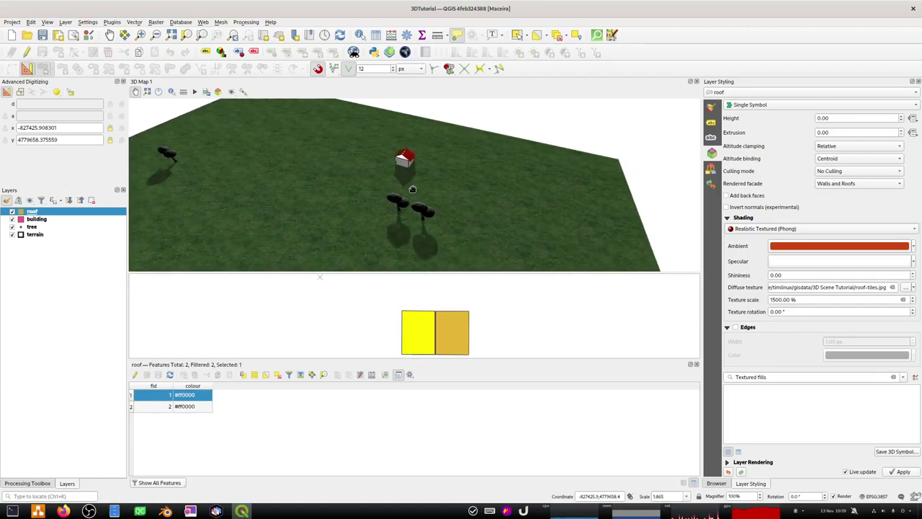
drag(448, 223, 422, 189)
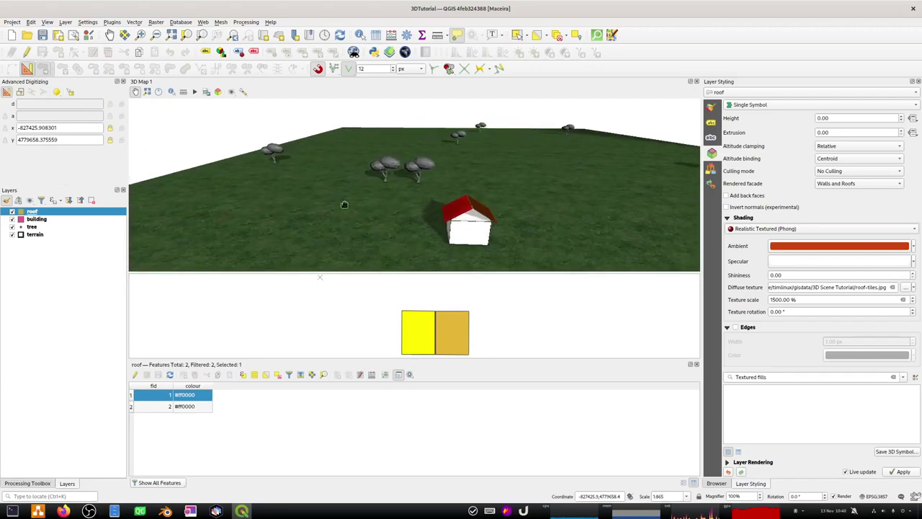
drag(363, 212, 411, 205)
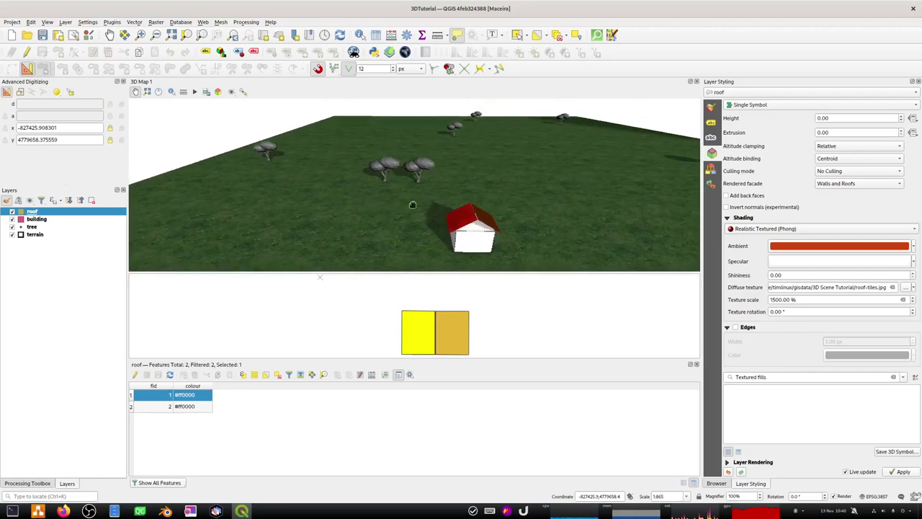
drag(514, 223, 300, 227)
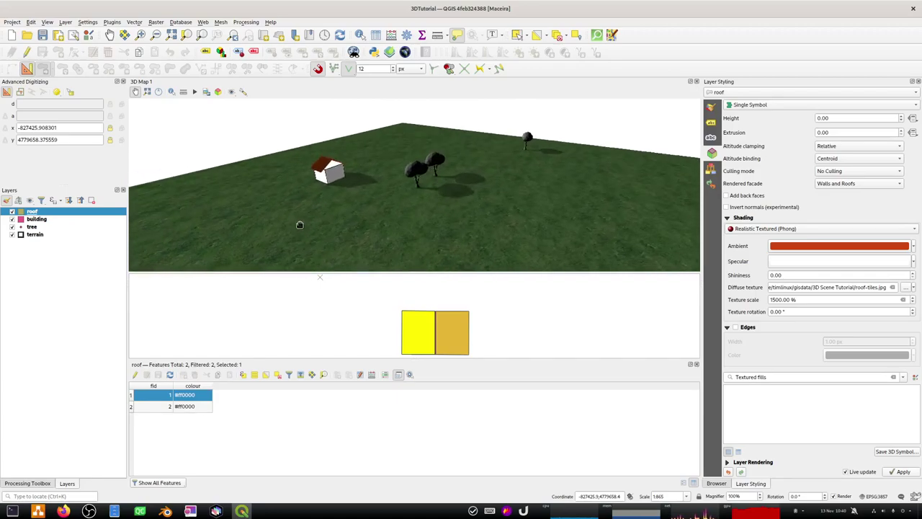
drag(445, 211, 319, 208)
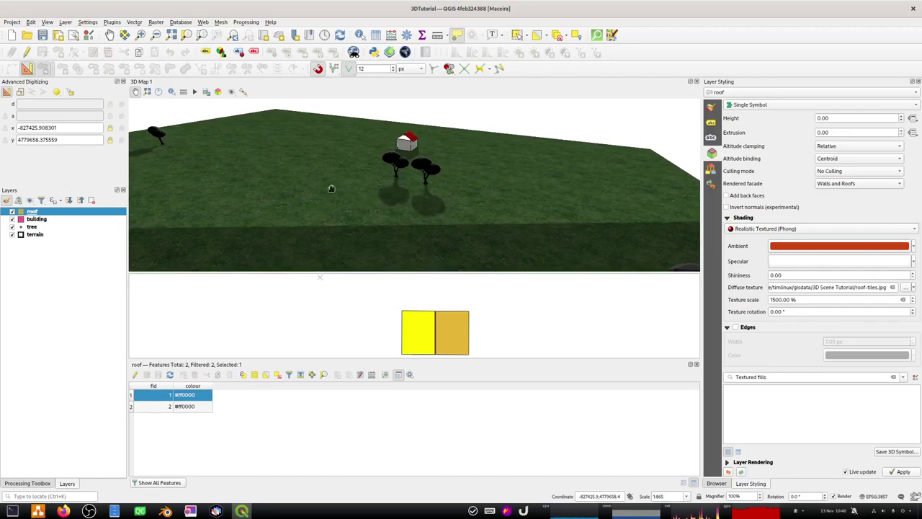
Step: Close the roof attribute table and, editing the tree layer, move the two trees southeast of the house close to its southeast corner
click(30, 227)
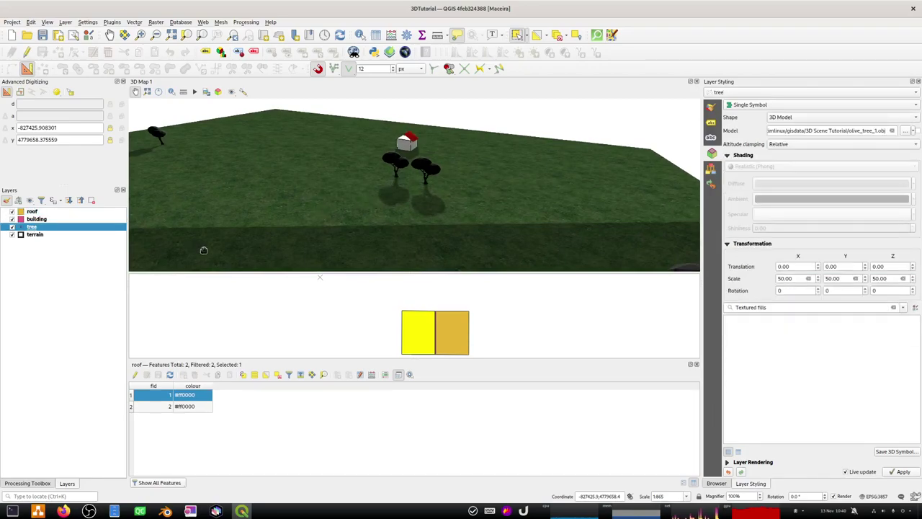
click(696, 365)
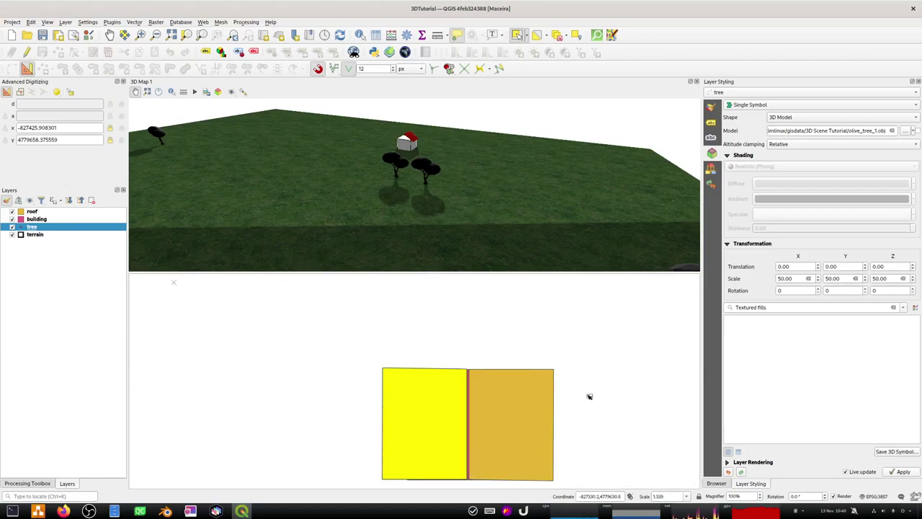
click(109, 35)
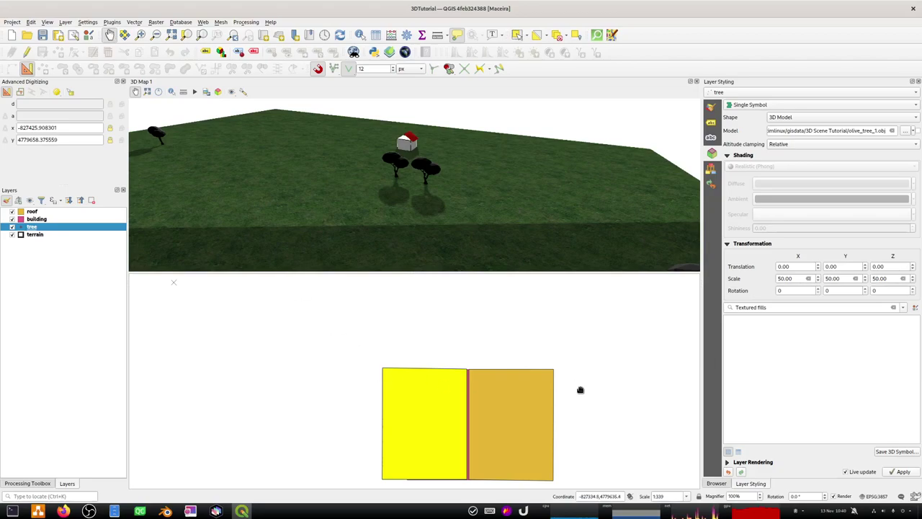
drag(580, 389, 558, 346)
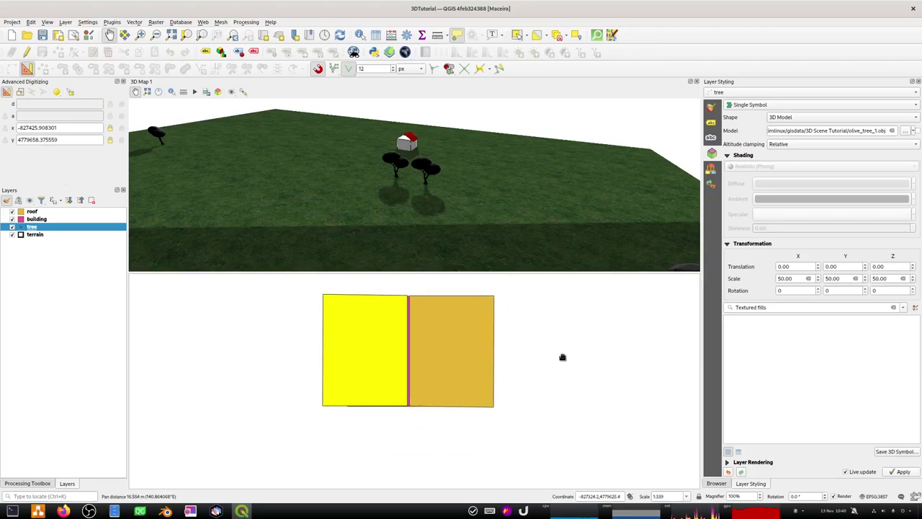
scroll(563, 357, down, 2)
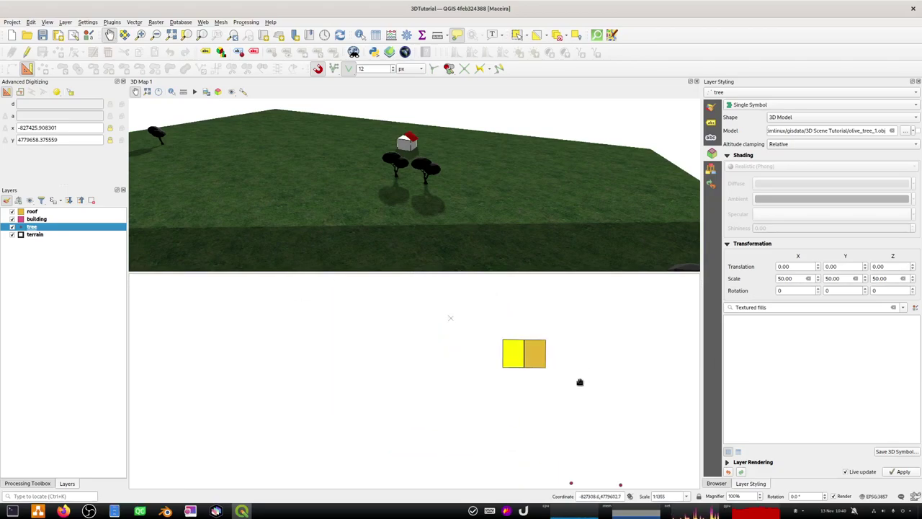
drag(578, 380, 547, 362)
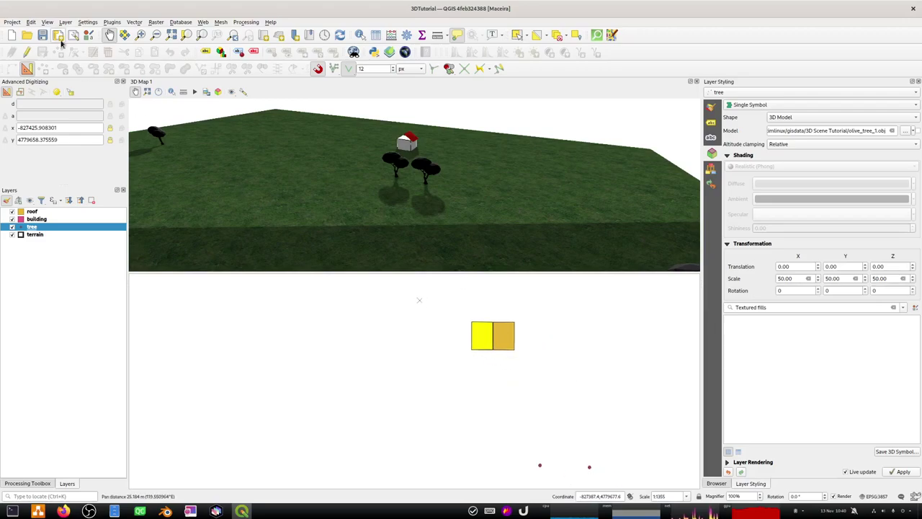
click(26, 52)
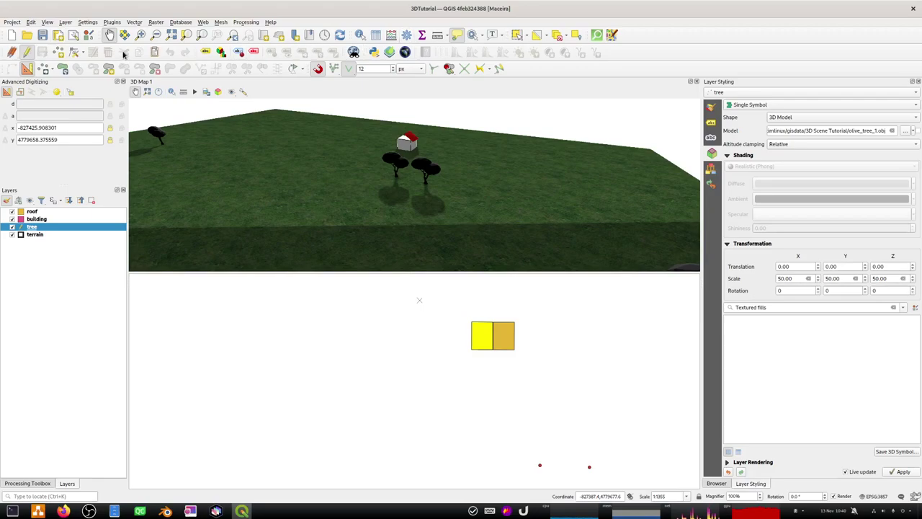
click(74, 52)
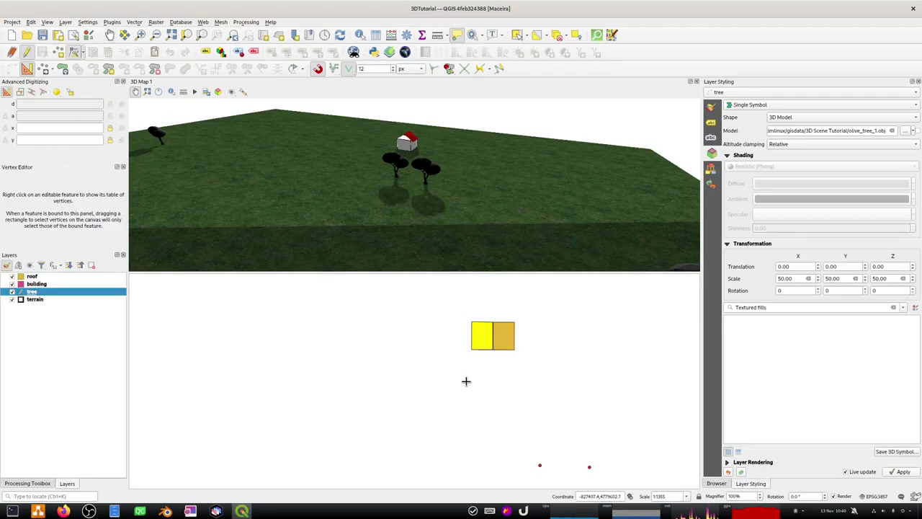
click(541, 464)
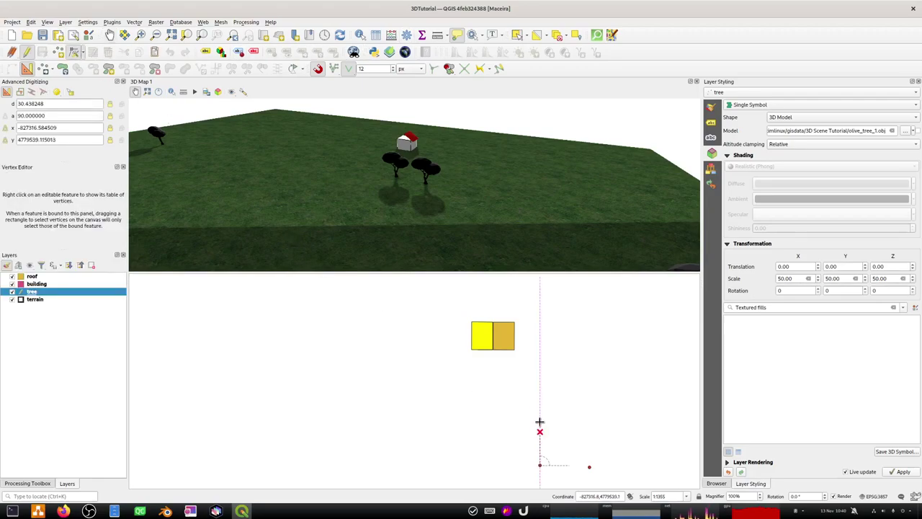
click(521, 377)
click(592, 464)
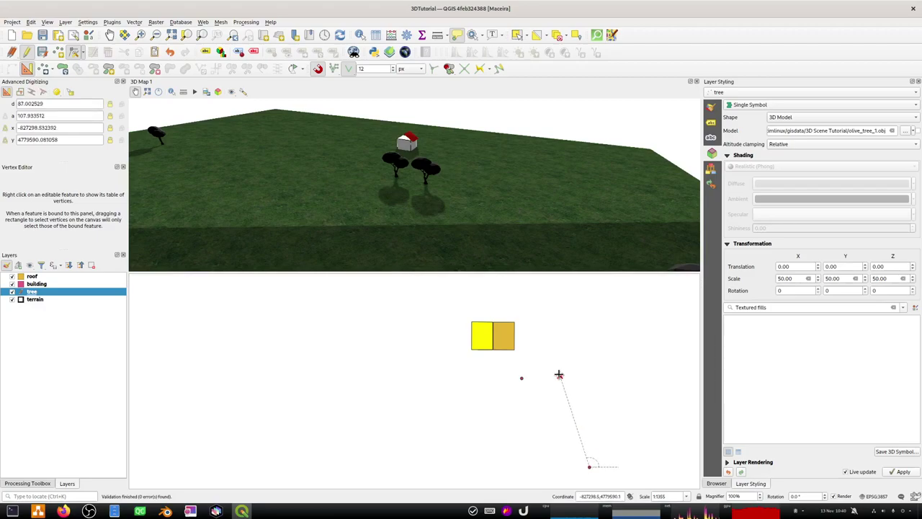
click(544, 359)
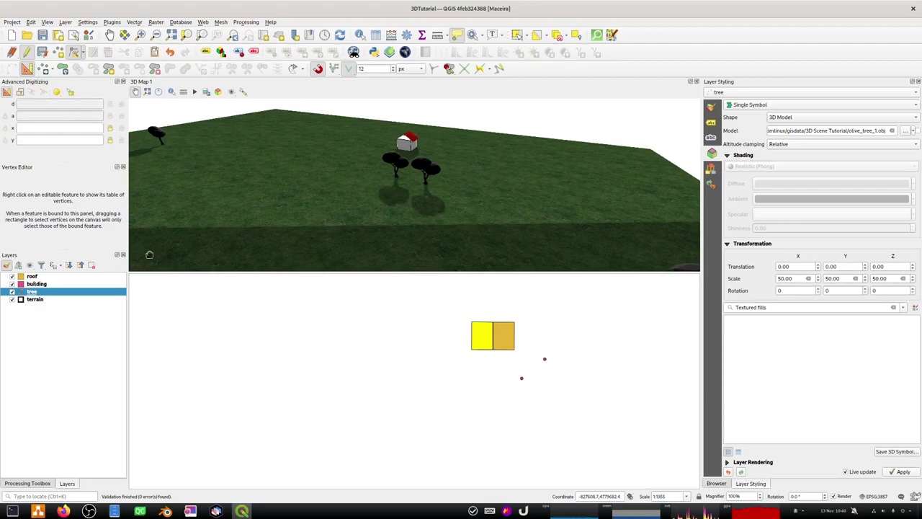
Step: Refresh the trees in the 3D scene, move the western of the two trees closer to the roof, and save and finish the layer edits
click(12, 291)
click(11, 291)
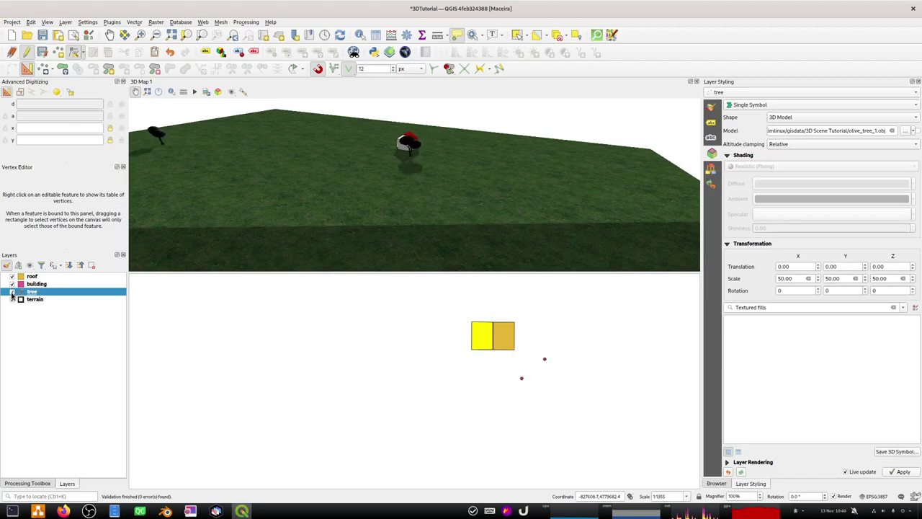
click(521, 377)
click(518, 360)
click(41, 52)
click(26, 51)
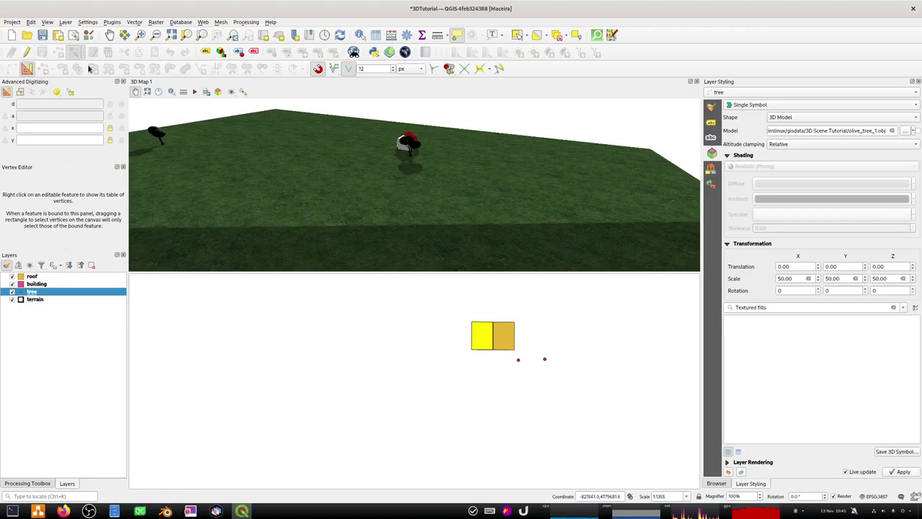